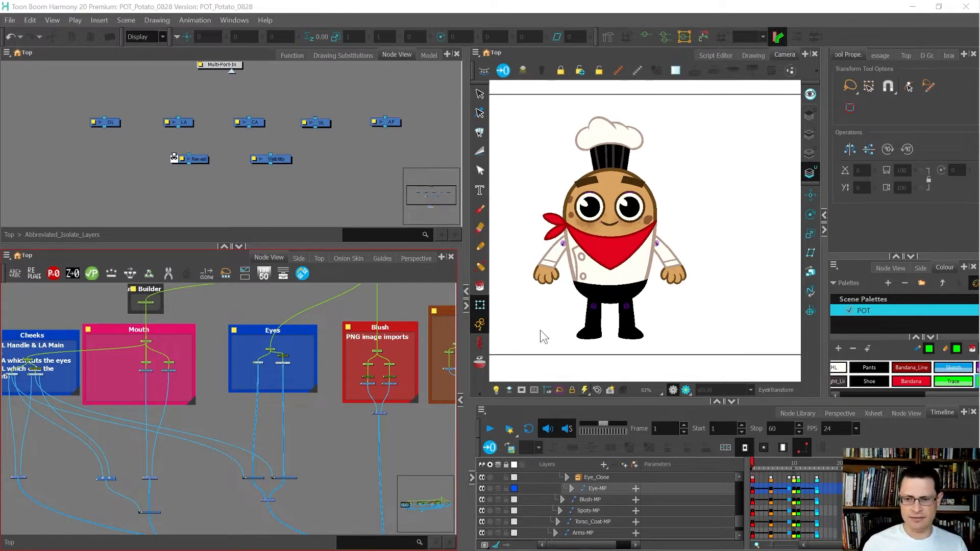
key(2)
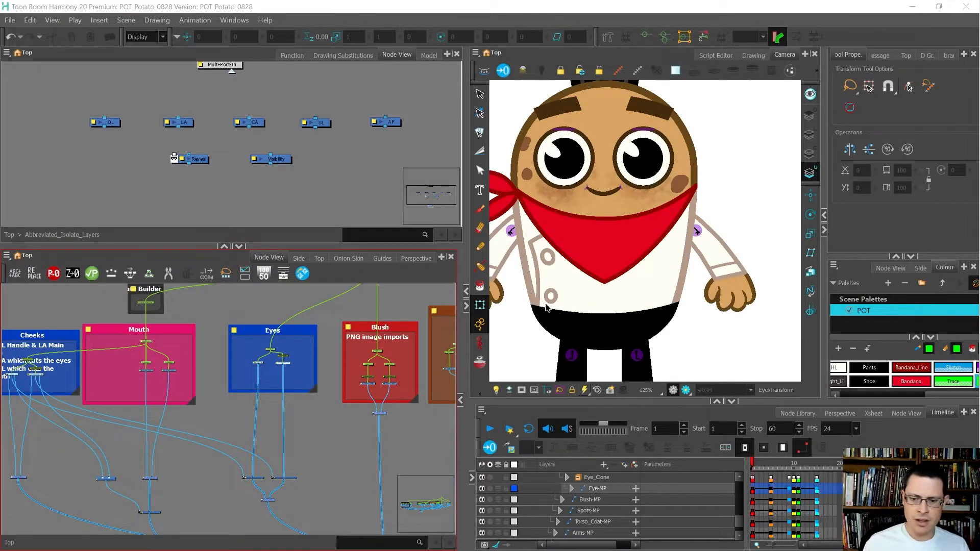
click(533, 306)
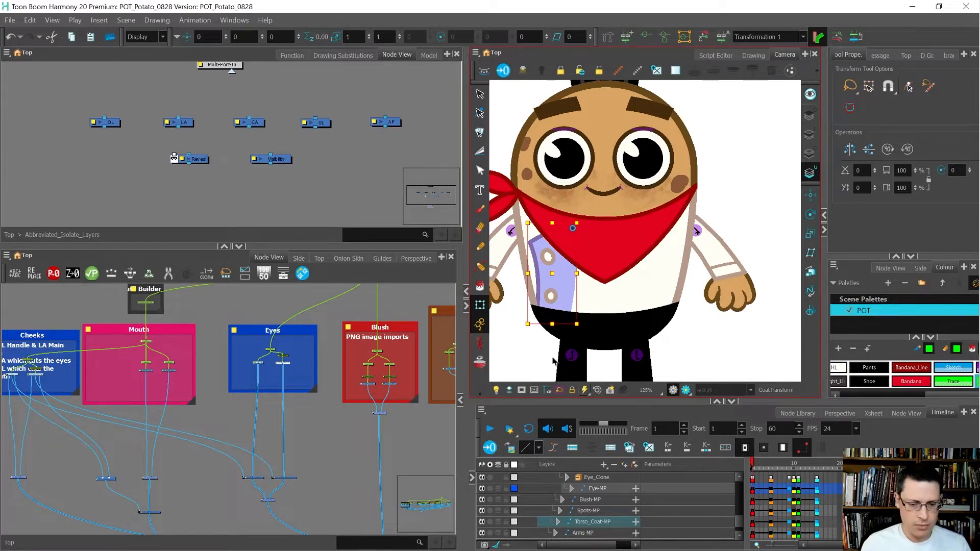
click(365, 304)
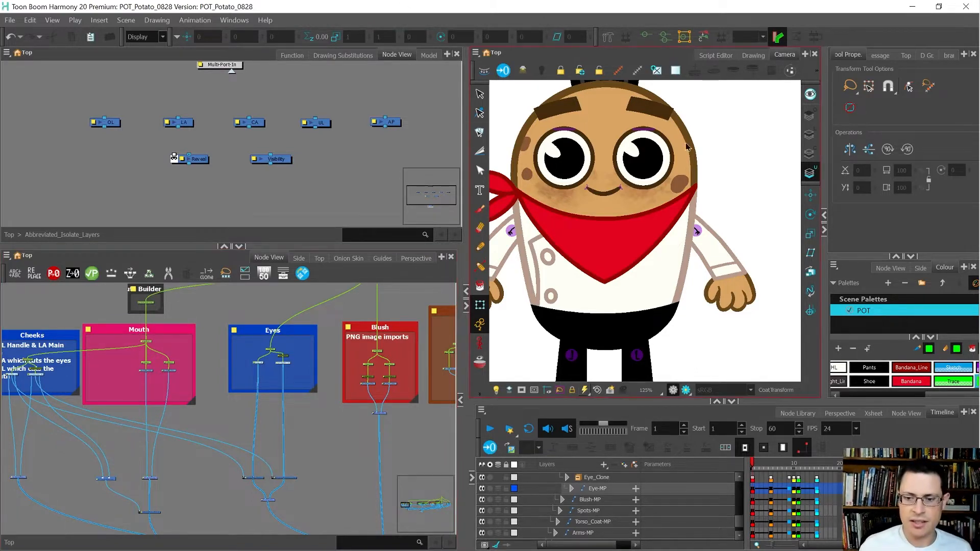
scroll(730, 230, down, 1)
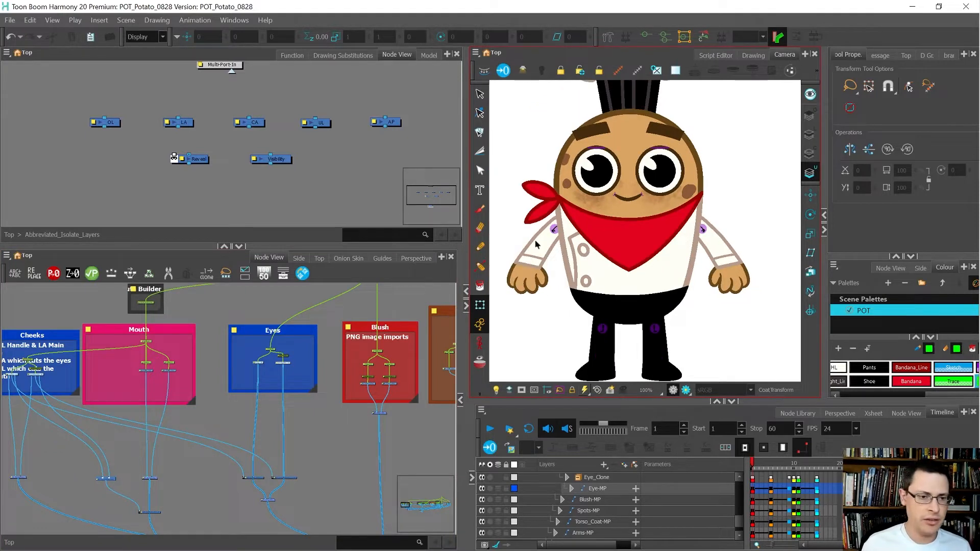
scroll(294, 380, down, 2)
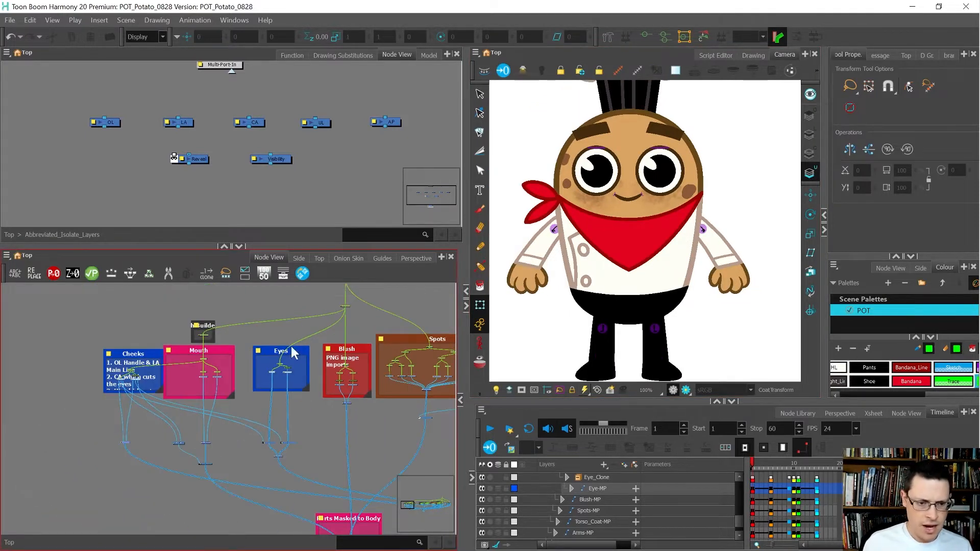
Step: Show the drawing substitutions for the character's hand, clearing the selection when done
click(343, 55)
click(516, 276)
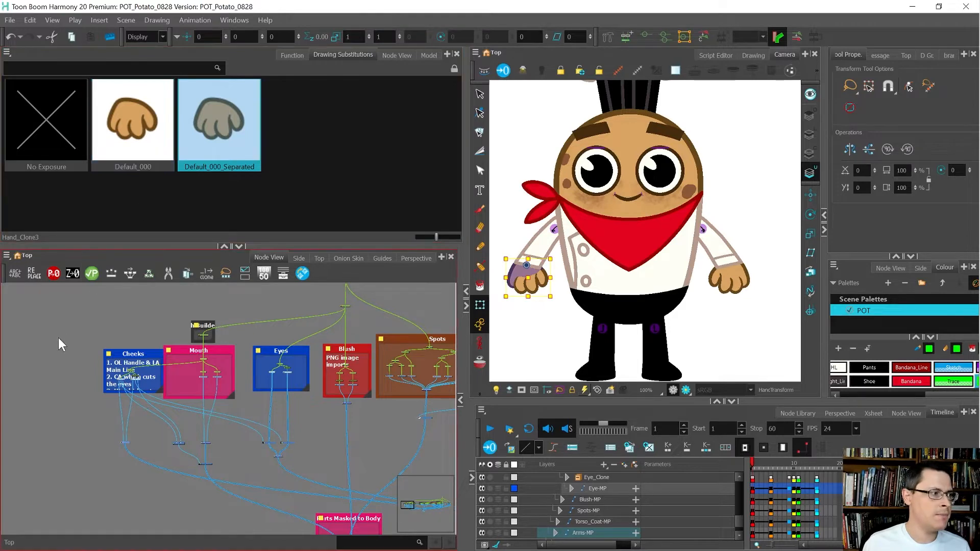
click(107, 327)
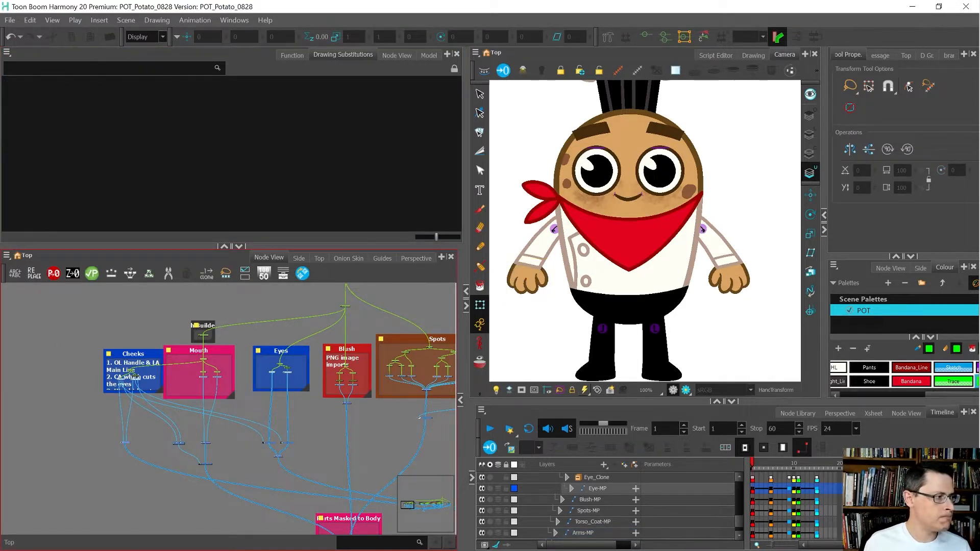
Step: Import the Potato_Expressions_0828 image from the Rig_Potato folder as a filename-based layer, kept as original bitmap with Project Resolution alignment
click(10, 21)
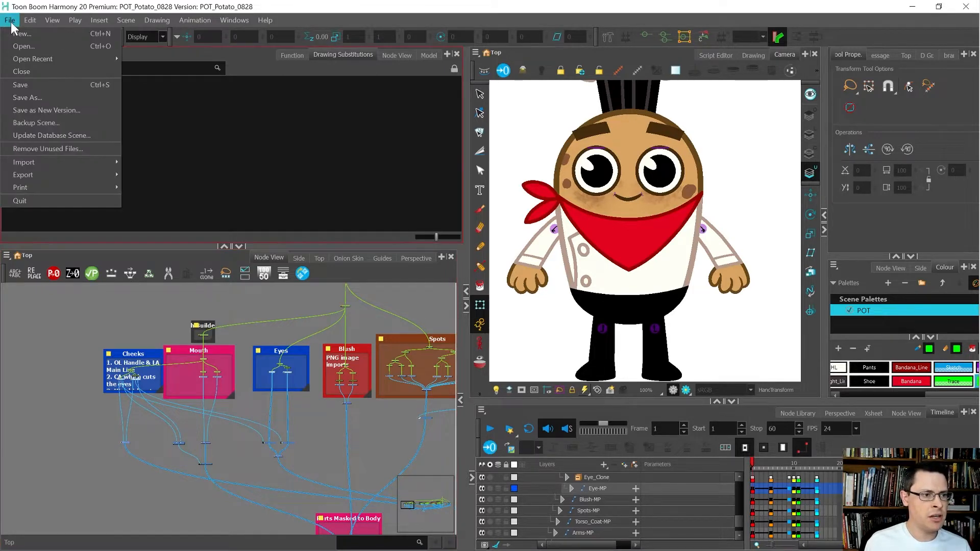
mouse_move(62, 162)
click(153, 162)
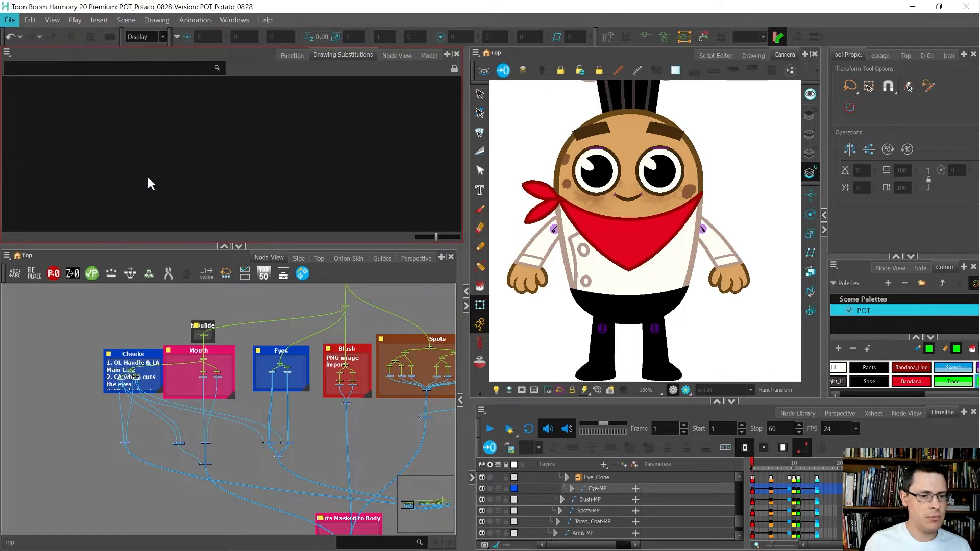
click(543, 159)
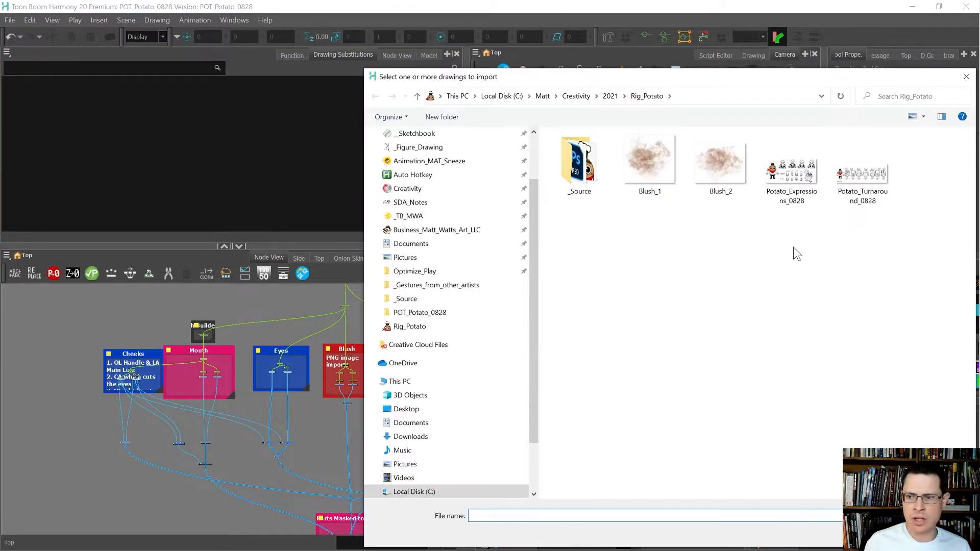
click(789, 176)
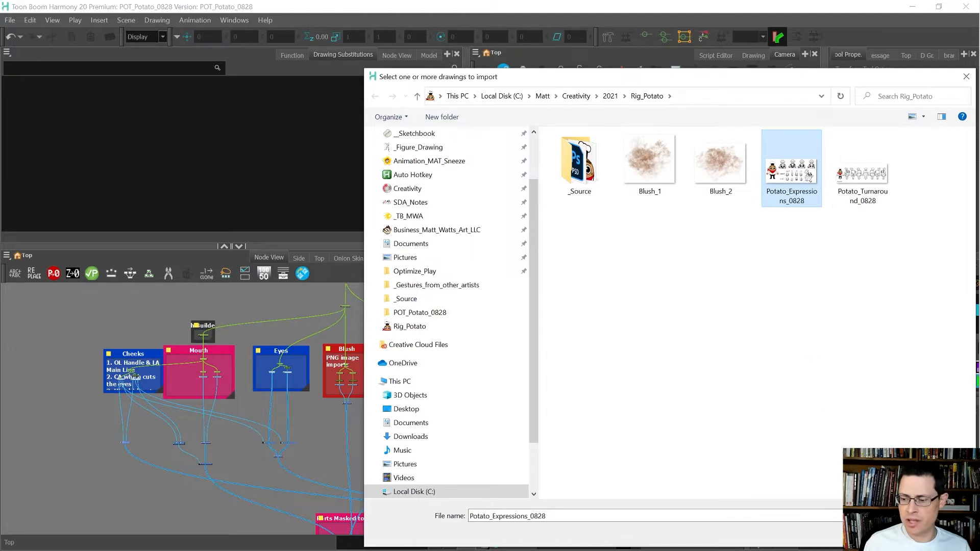
double_click(809, 176)
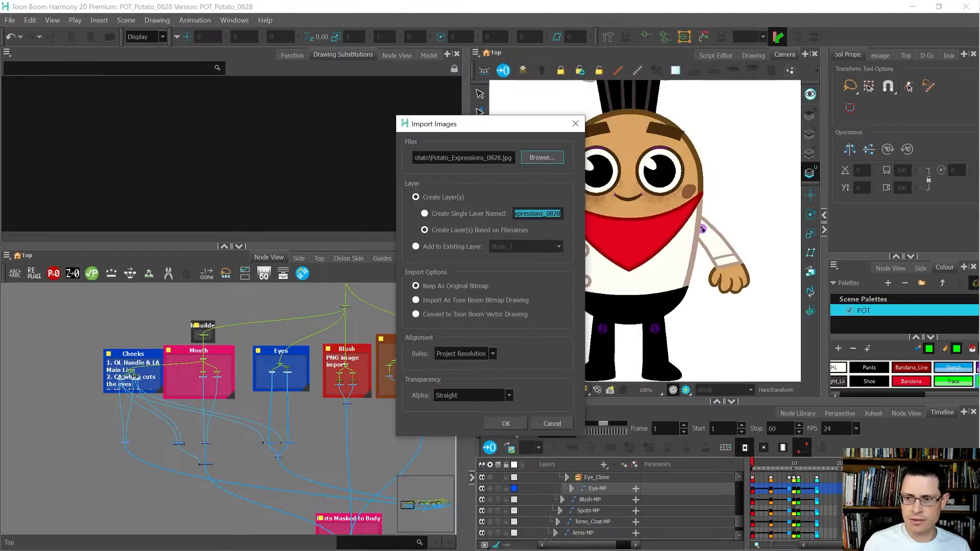
click(508, 425)
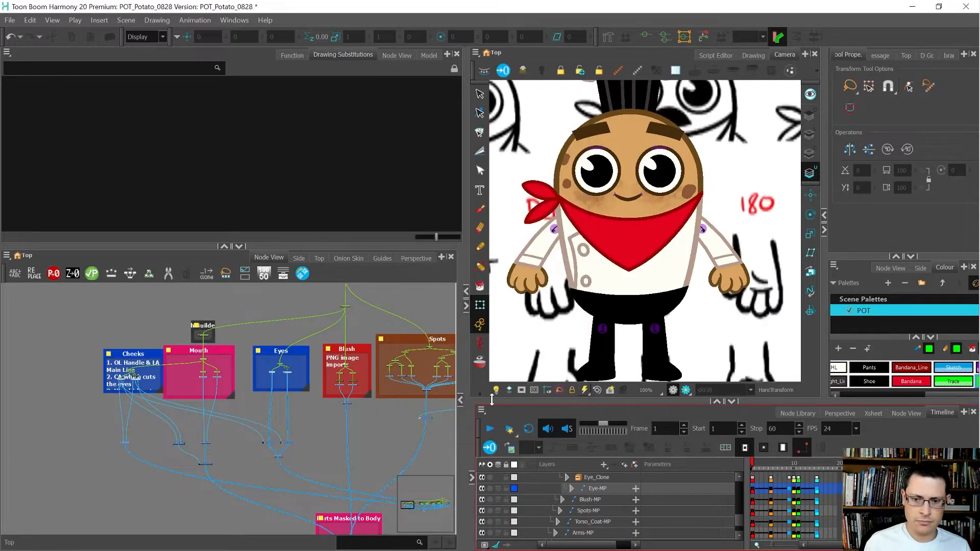
Step: Select the imported Potato_Expressions_0828 drawing and disconnect its node from the main composite
scroll(624, 245, down, 5)
scroll(624, 245, up, 3)
click(648, 203)
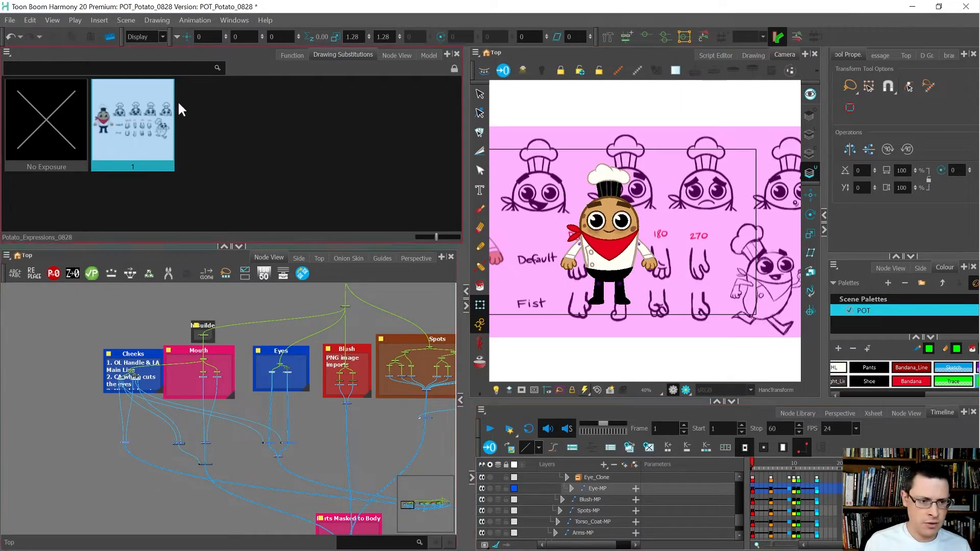
scroll(126, 402, down, 5)
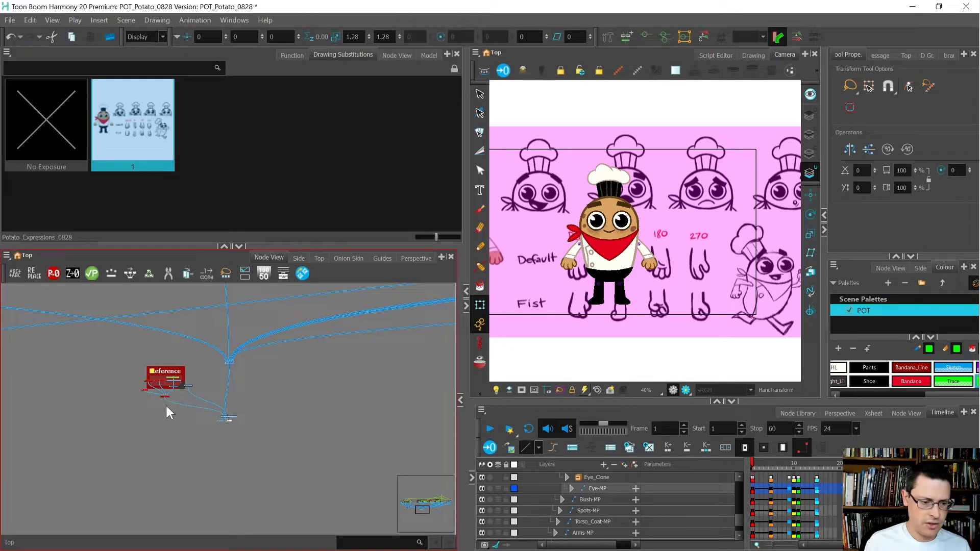
scroll(171, 411, up, 3)
scroll(231, 357, up, 2)
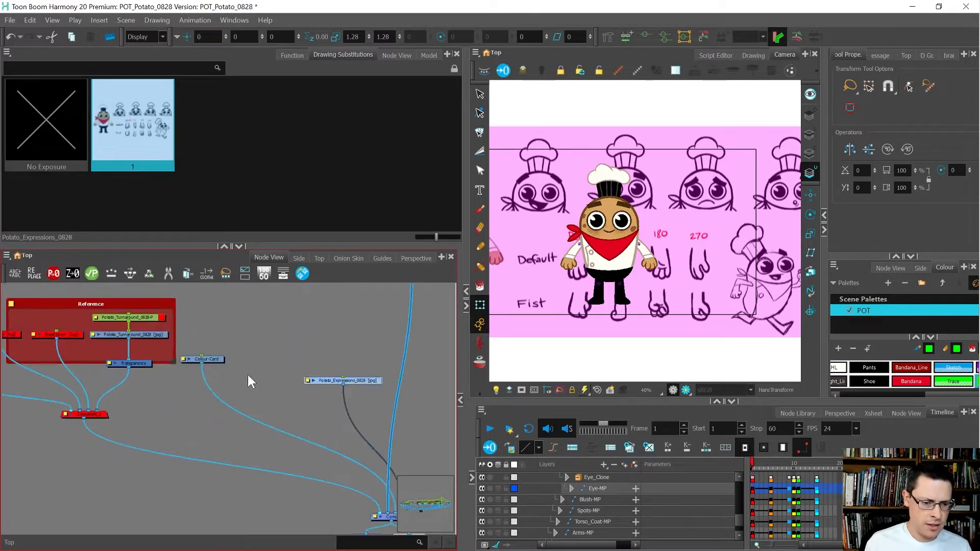
click(305, 379)
scroll(305, 379, down, 2)
scroll(92, 372, up, 2)
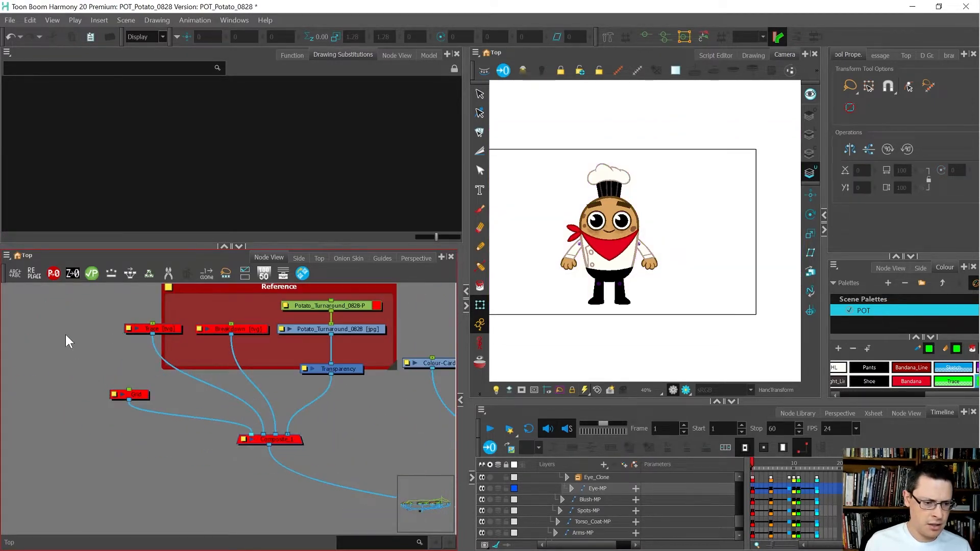
Step: Clear space in the Reference backdrop and place the Potato_Expressions_0828 node there, connected to the reference composite
click(102, 341)
mouse_move(102, 341)
mouse_down()
mouse_move(40, 353)
mouse_move(240, 400)
mouse_up()
scroll(268, 365, down, 2)
mouse_move(148, 328)
mouse_down()
mouse_move(237, 351)
mouse_move(68, 352)
mouse_up()
drag(152, 414, 10, 341)
scroll(143, 402, up, 2)
mouse_move(225, 389)
mouse_down()
mouse_move(231, 325)
mouse_move(235, 343)
mouse_move(327, 428)
mouse_move(319, 426)
mouse_up()
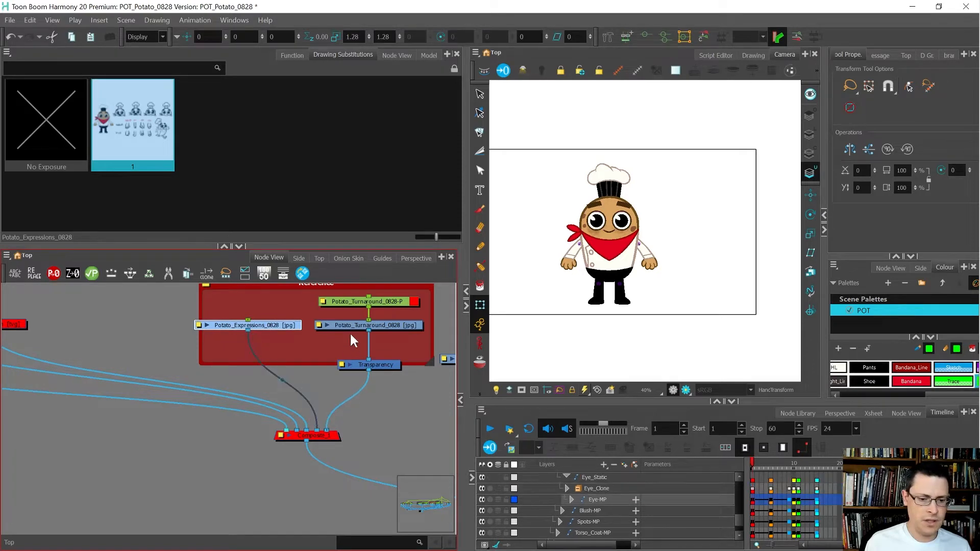
Step: Enable the reference composite Composite_1 and disable the Transparency node beneath the turnaround drawing
click(328, 340)
click(279, 328)
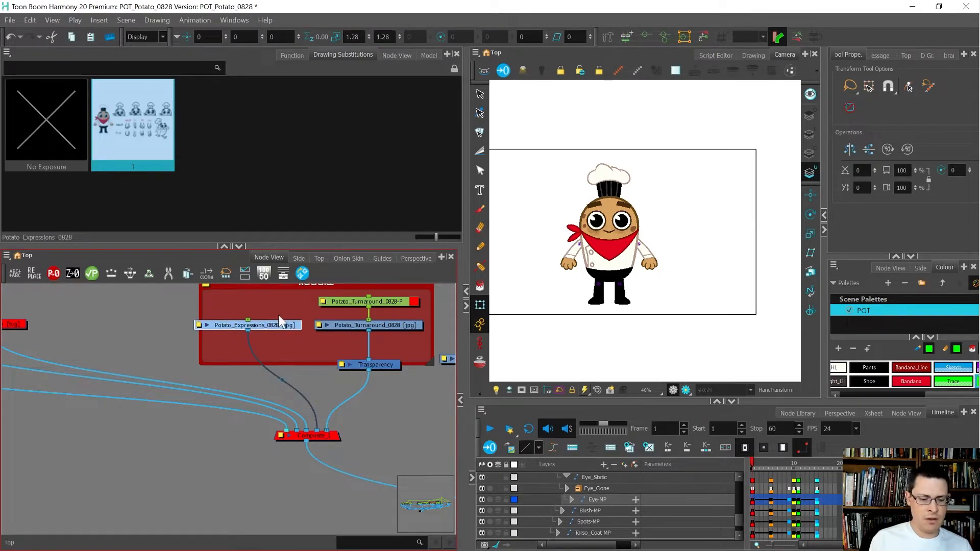
drag(352, 415, 241, 465)
key(a)
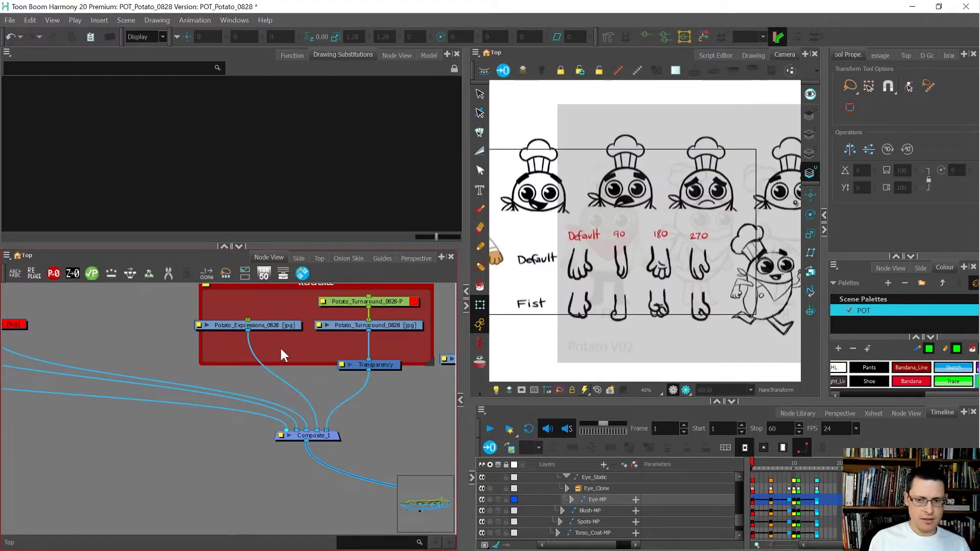
click(364, 364)
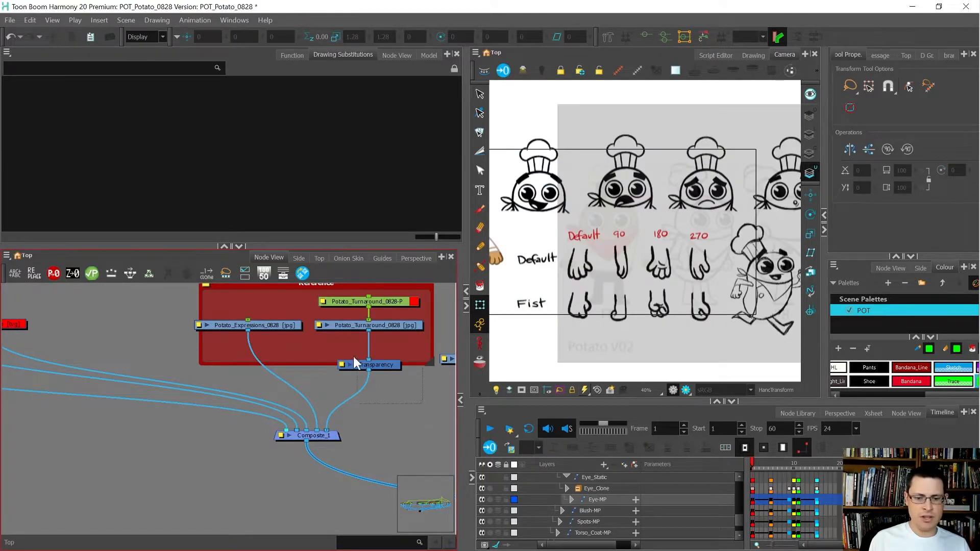
key(a)
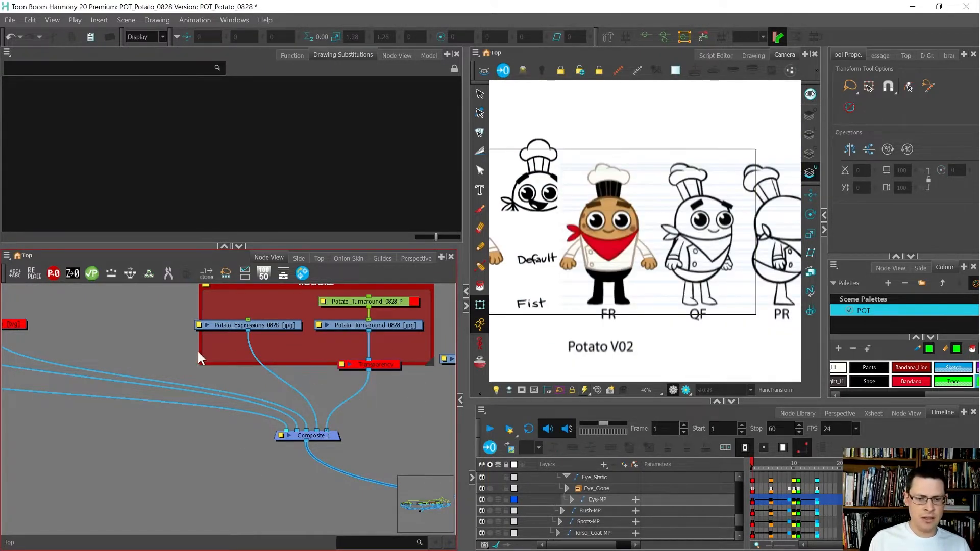
Step: Examine how the expressions sheet overlaps the turnaround sheet, with the Potato_Expressions_0828 drawing selected
scroll(201, 355, down, 1)
scroll(655, 234, down, 2)
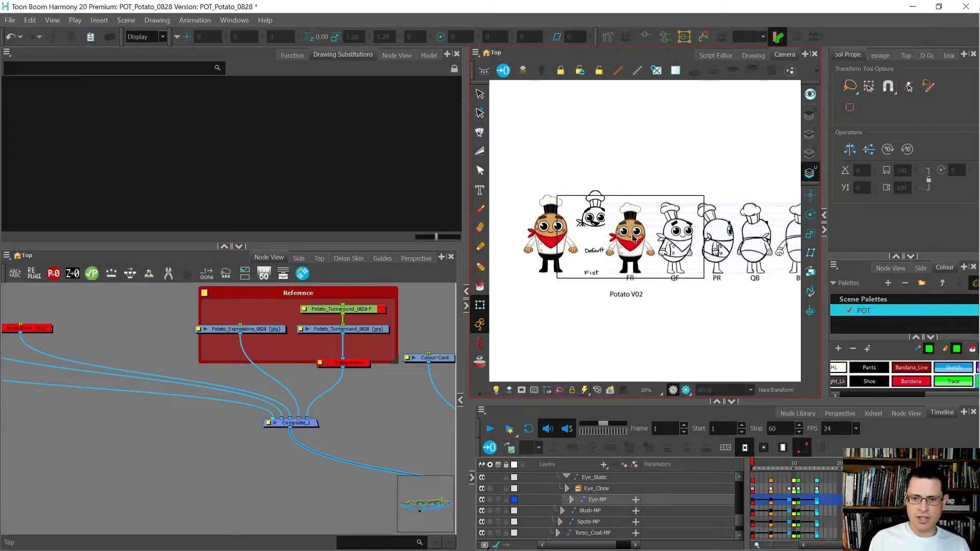
scroll(627, 236, up, 1)
click(568, 231)
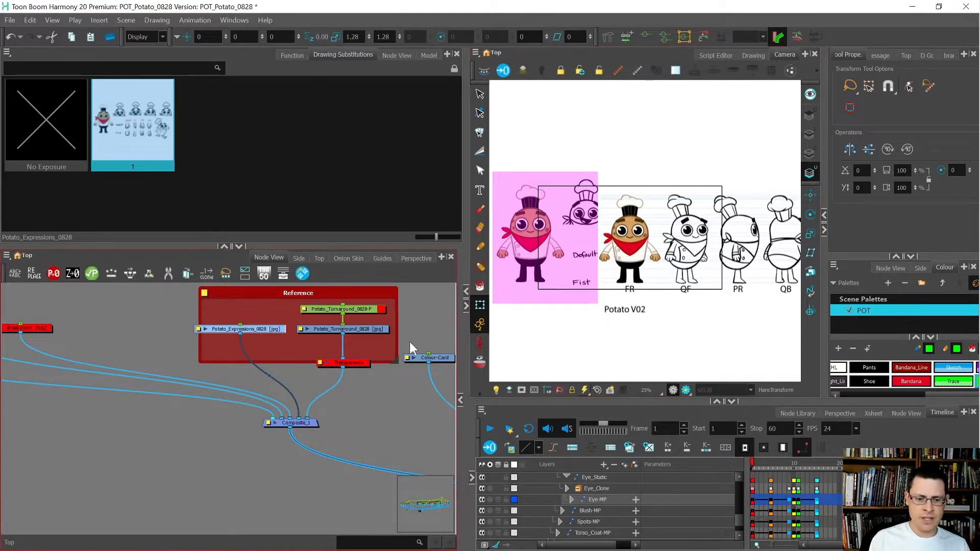
scroll(258, 337, up, 1)
scroll(261, 337, up, 1)
drag(250, 333, 245, 332)
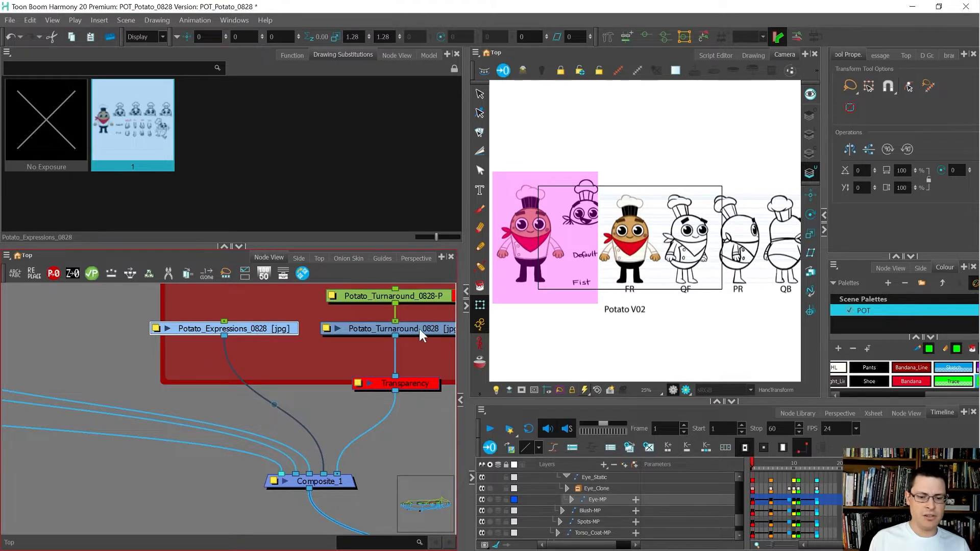
Step: Turn on Animate mode for the selected expressions drawing and widen the Camera view
click(511, 331)
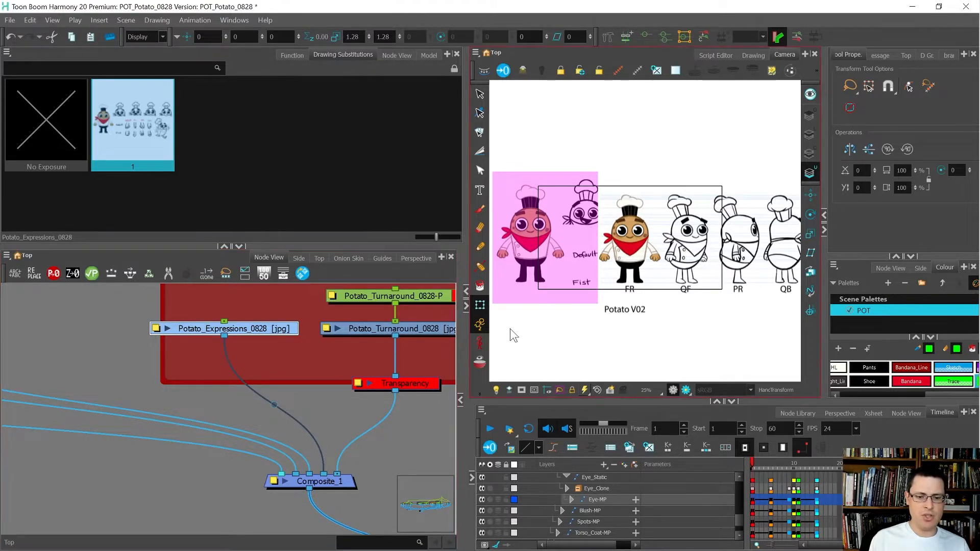
click(482, 342)
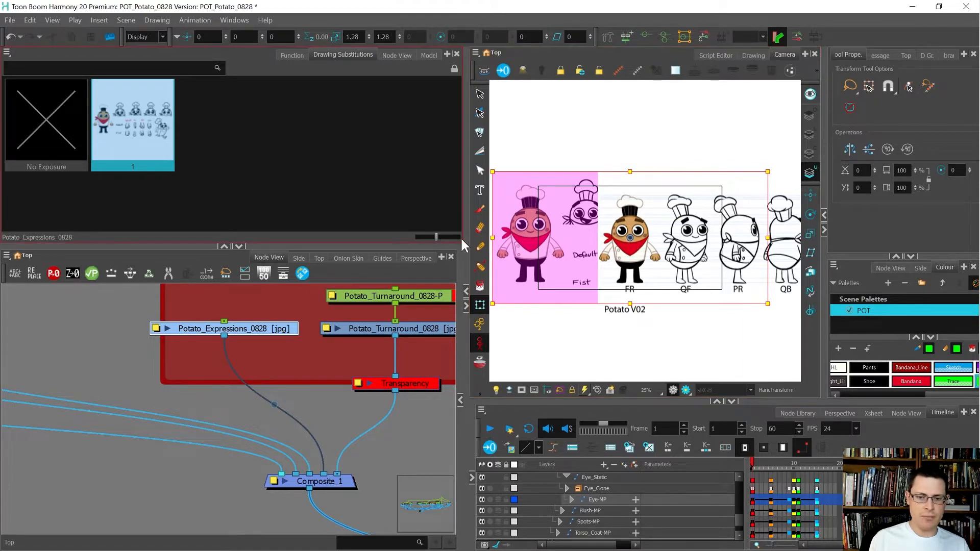
drag(463, 239, 375, 245)
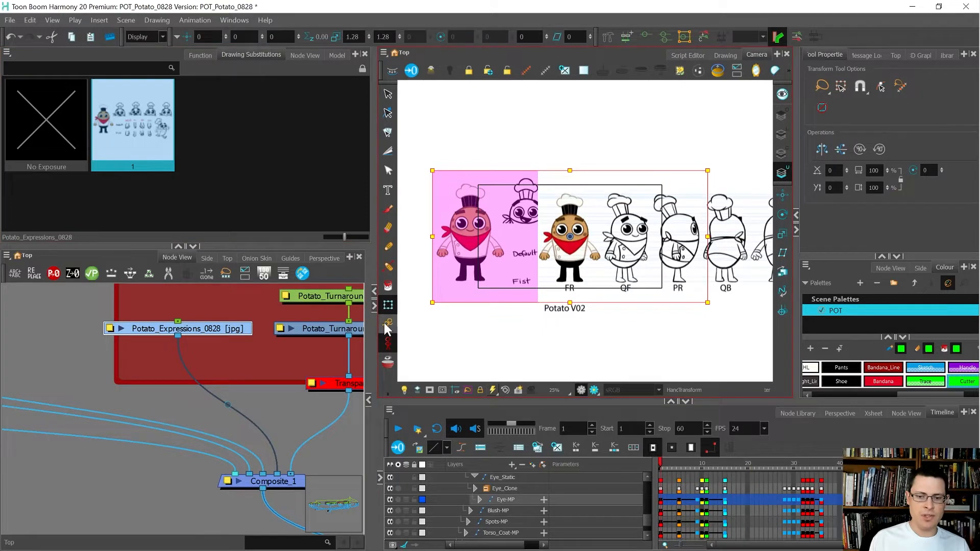
click(388, 323)
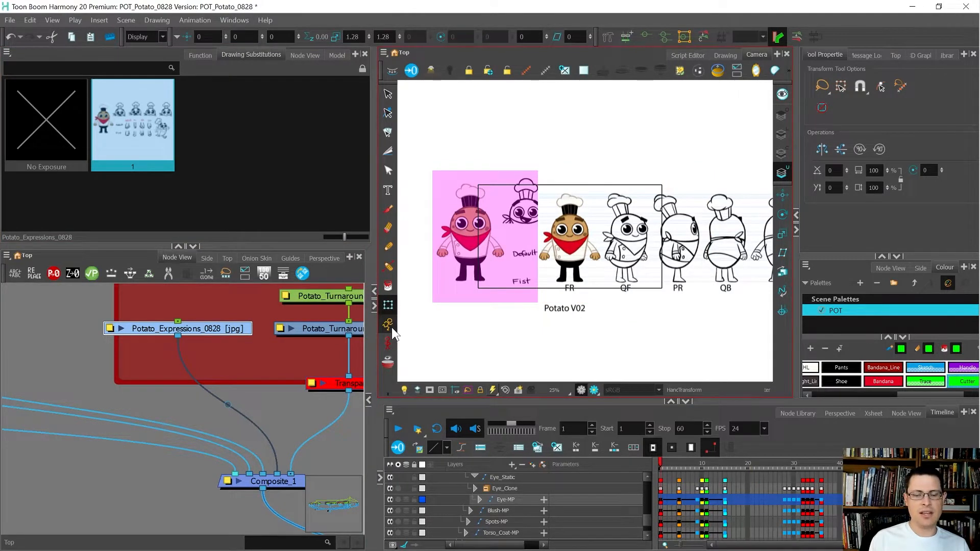
scroll(216, 310, up, 1)
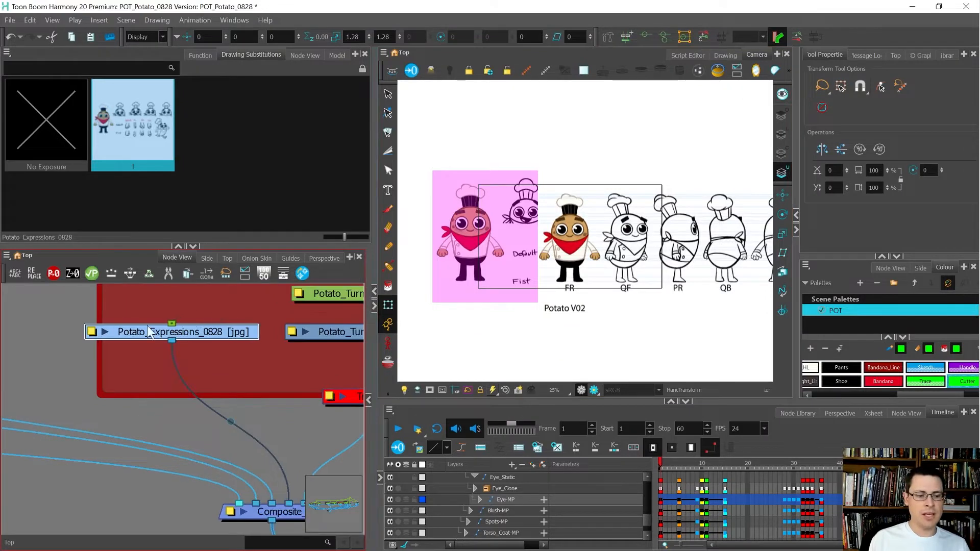
click(386, 343)
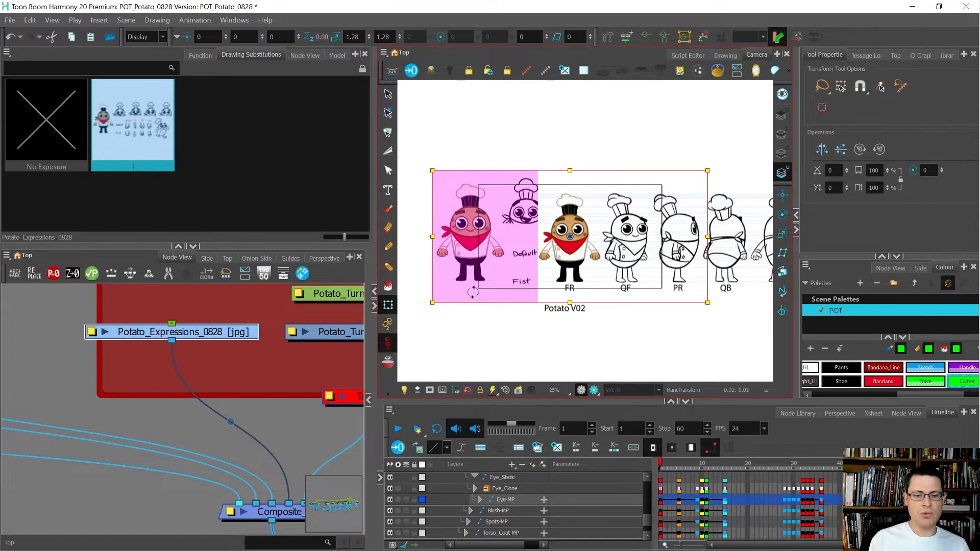
click(393, 343)
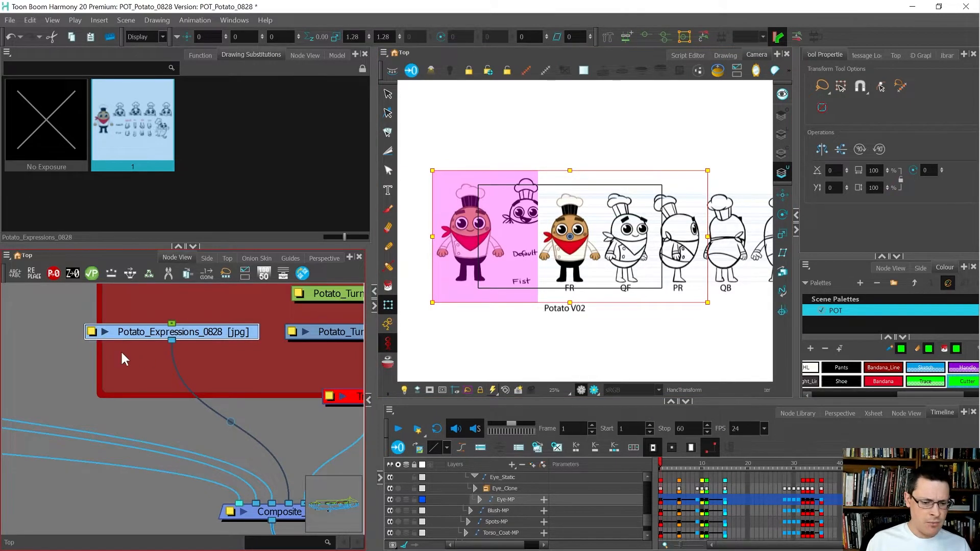
Step: Move the Potato_Expressions_0828 connection past the turnaround's input on Composite_1 and place its node above the Reference backdrop
scroll(120, 357, down, 5)
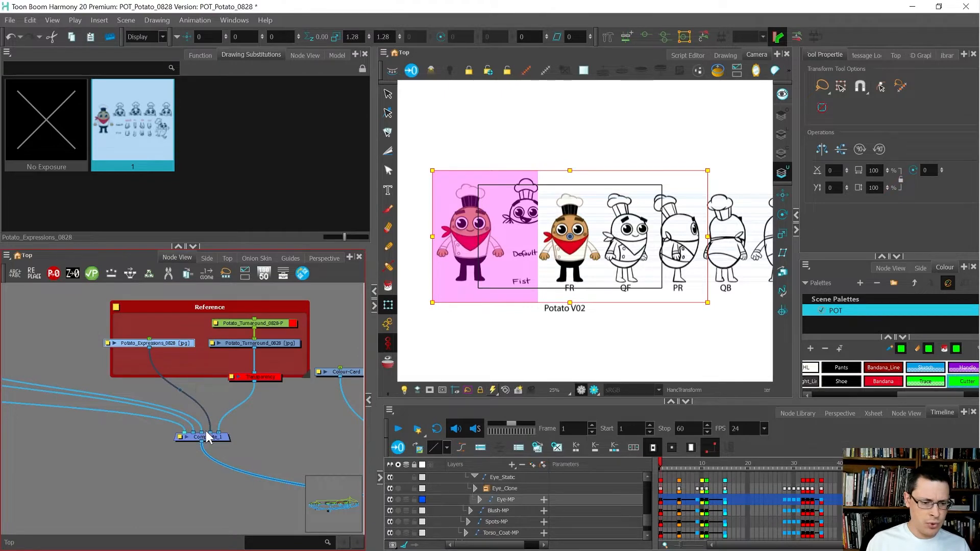
drag(210, 436, 217, 439)
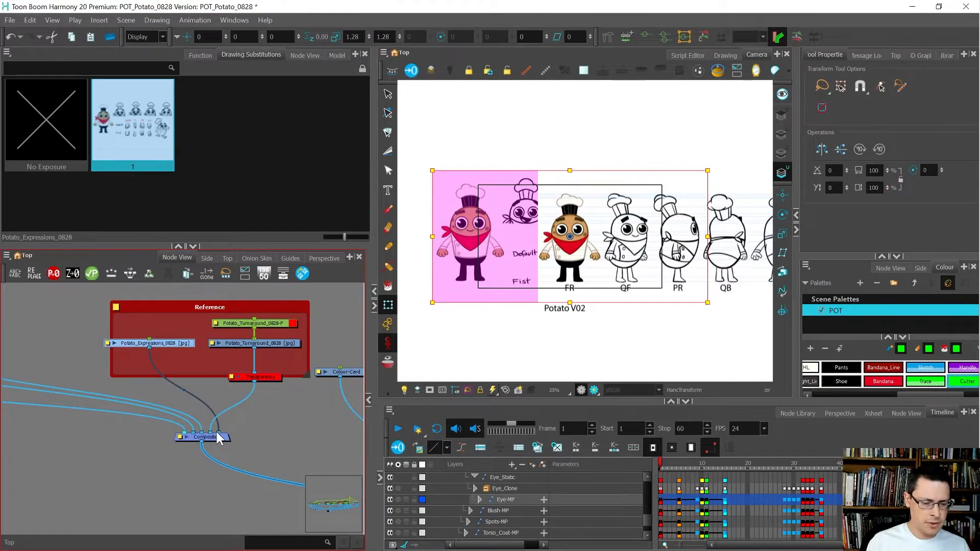
drag(153, 343, 306, 328)
click(222, 353)
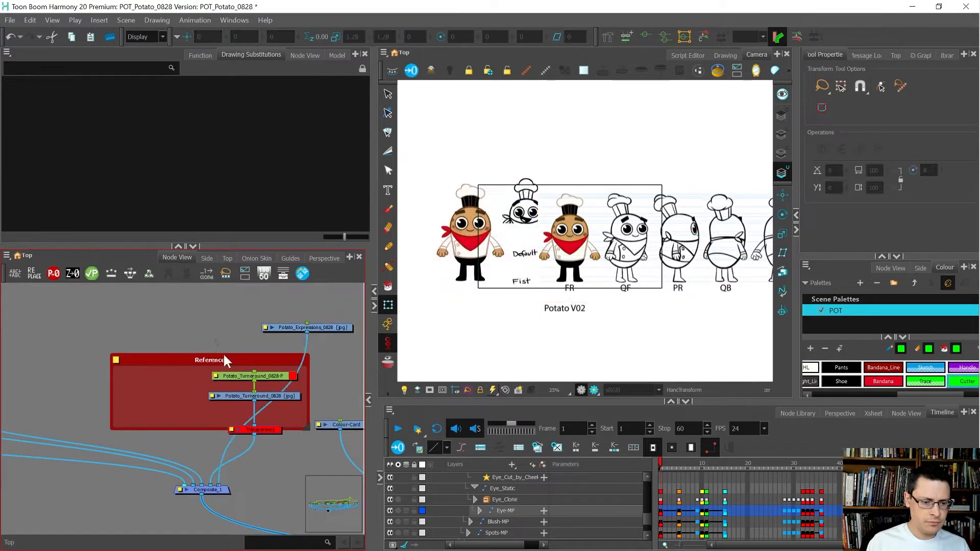
Step: Shift the turnaround's peg, drawing and Transparency nodes to the left inside the Reference backdrop and re-enable the Transparency node
click(243, 398)
drag(198, 432, 269, 363)
drag(269, 374, 185, 379)
click(210, 398)
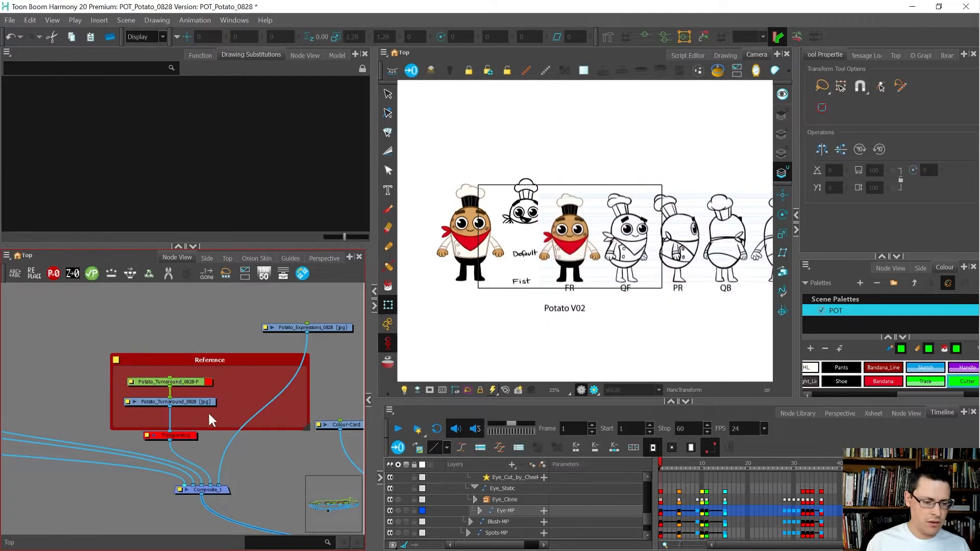
click(205, 419)
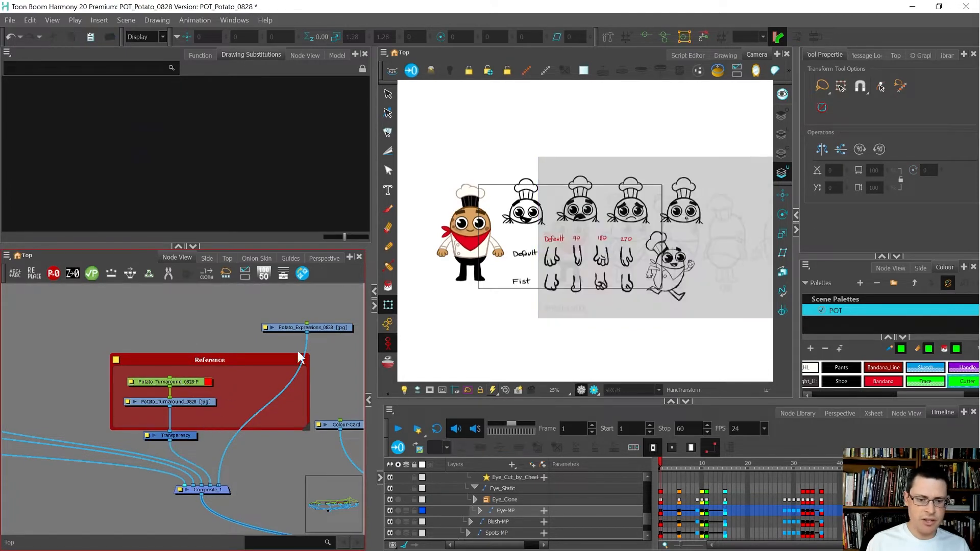
Step: Move the Potato_Expressions_0828 drawing over the turnaround's front view and scale it down from a temporary pivot at the character's feet
click(329, 328)
drag(460, 249, 561, 249)
scroll(647, 243, up, 2)
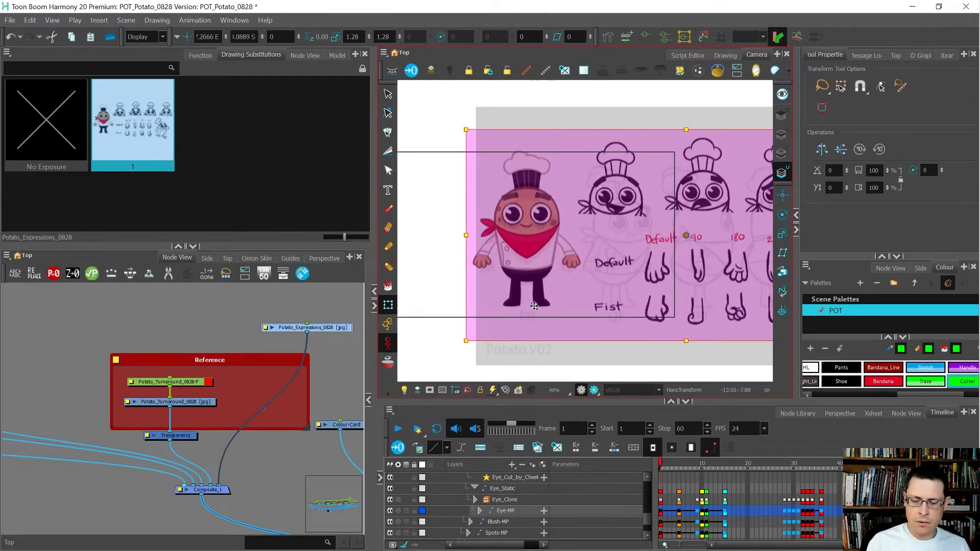
scroll(670, 248, up, 1)
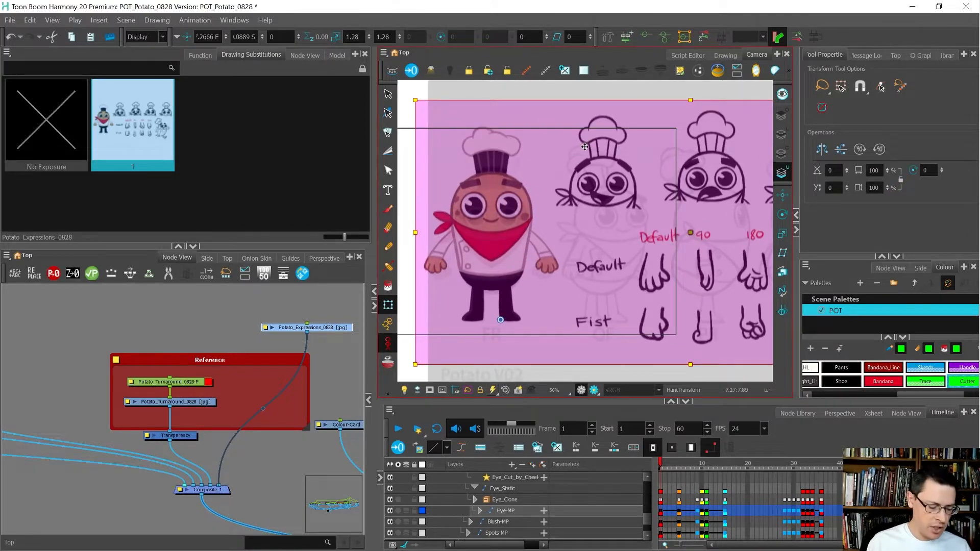
drag(591, 145, 575, 156)
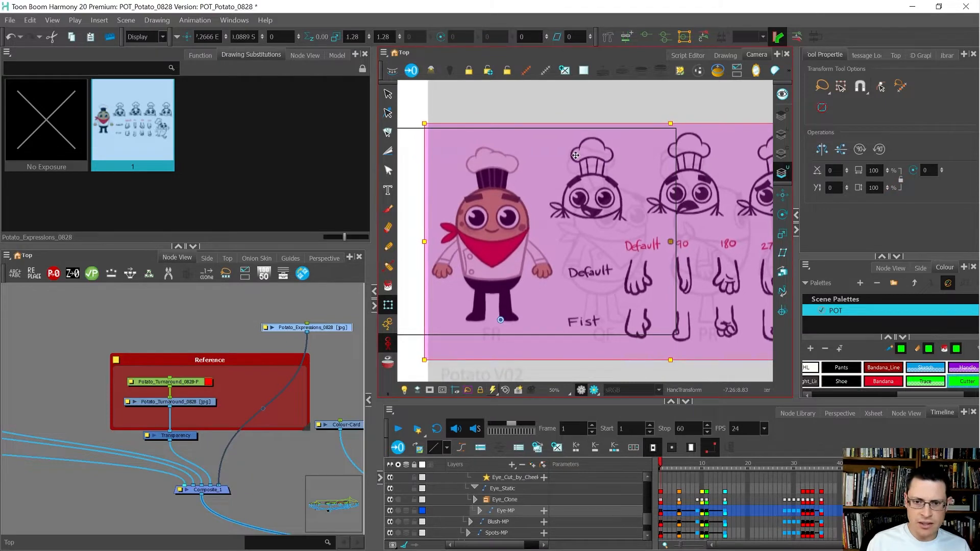
Step: Fine-tune the expressions sheet's size and position, at a scale of 1.15, so its coloured chef matches the turnaround's front-view face
scroll(484, 175, up, 6)
drag(675, 158, 658, 143)
scroll(652, 142, down, 6)
scroll(689, 207, up, 4)
mouse_move(689, 207)
mouse_down()
mouse_move(718, 179)
mouse_move(704, 206)
mouse_up()
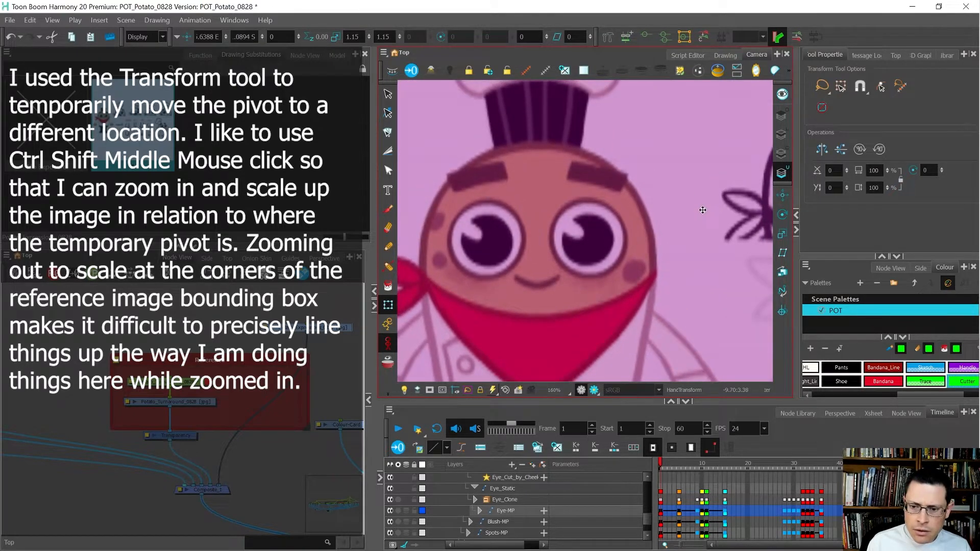
Step: Compare the sheets' hands and slide the expressions sheet left so its hand sketches overlap the turnaround's front view
scroll(520, 178, down, 5)
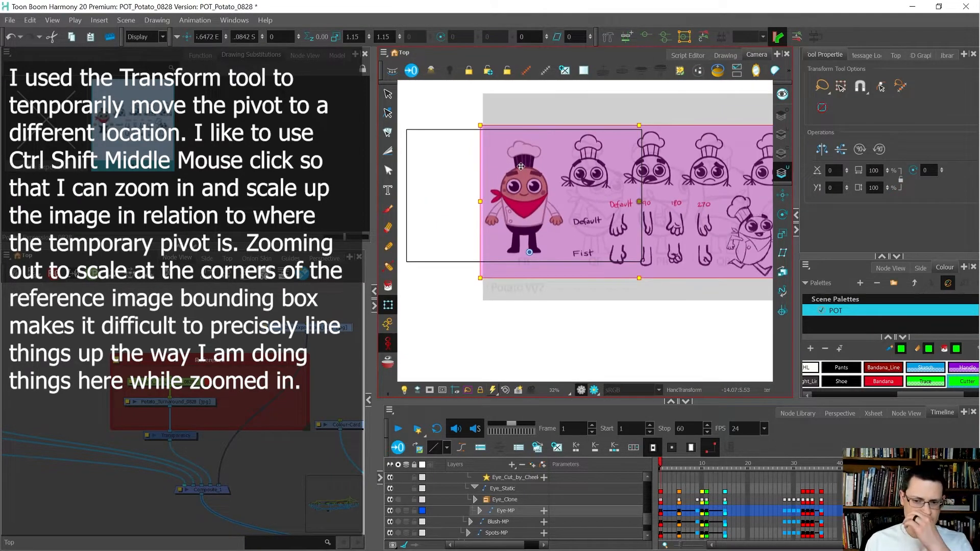
scroll(607, 238, up, 4)
scroll(568, 246, down, 3)
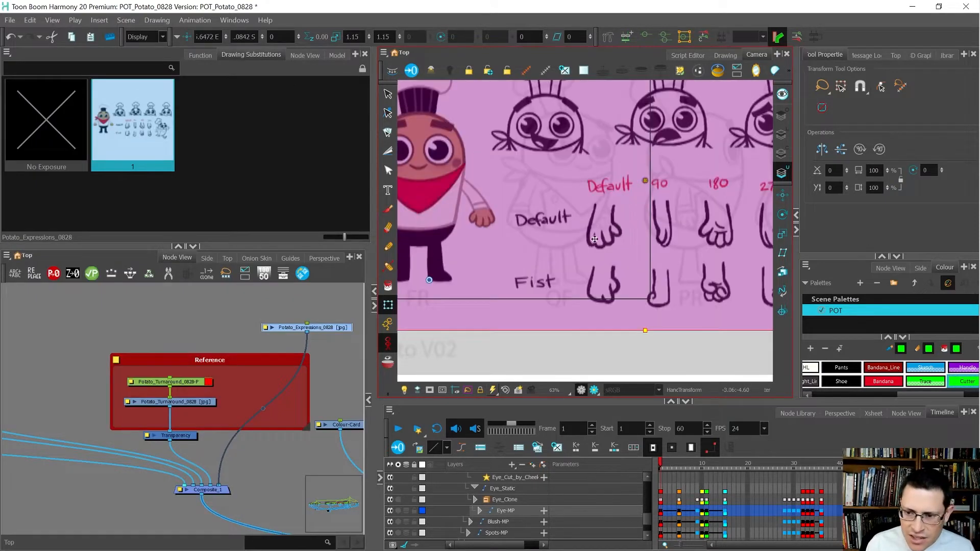
scroll(525, 249, down, 1)
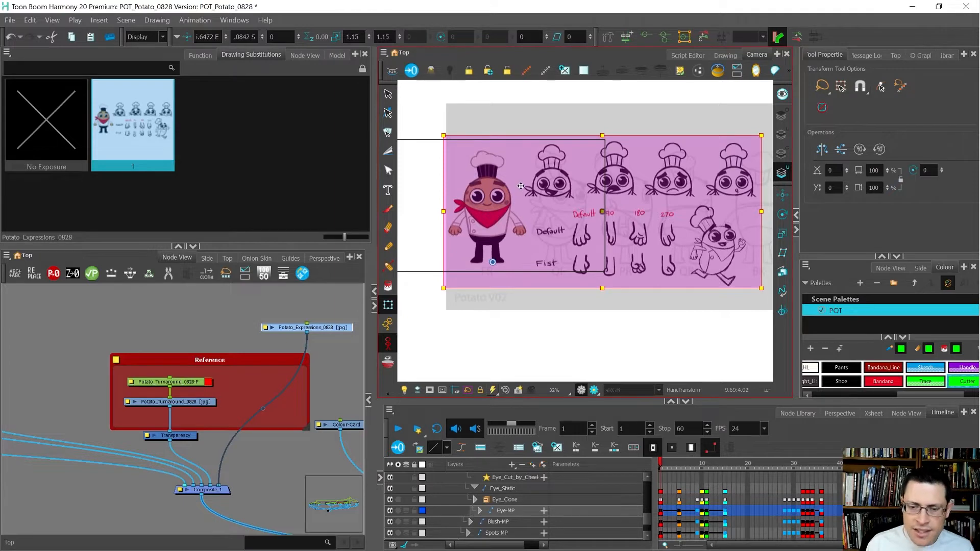
drag(587, 207, 456, 198)
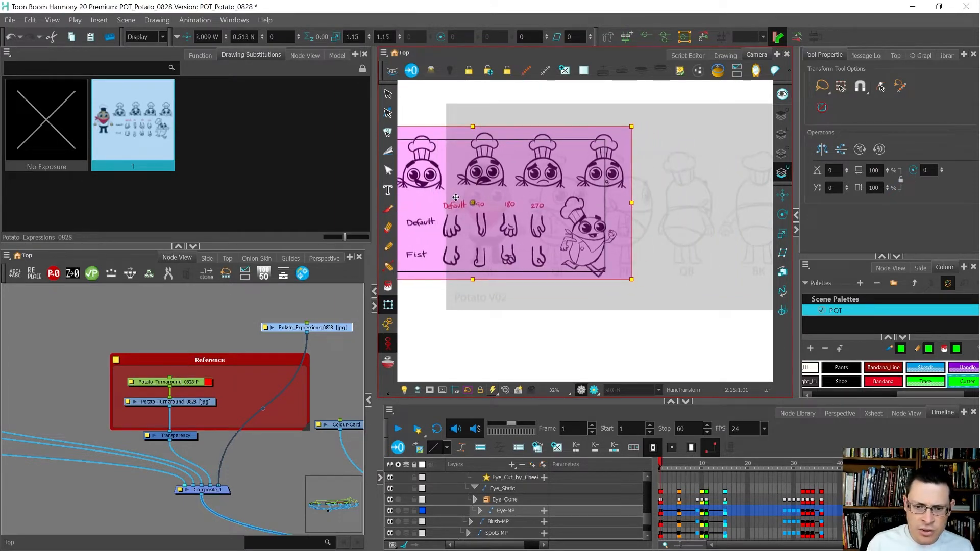
scroll(535, 207, down, 2)
scroll(511, 205, up, 1)
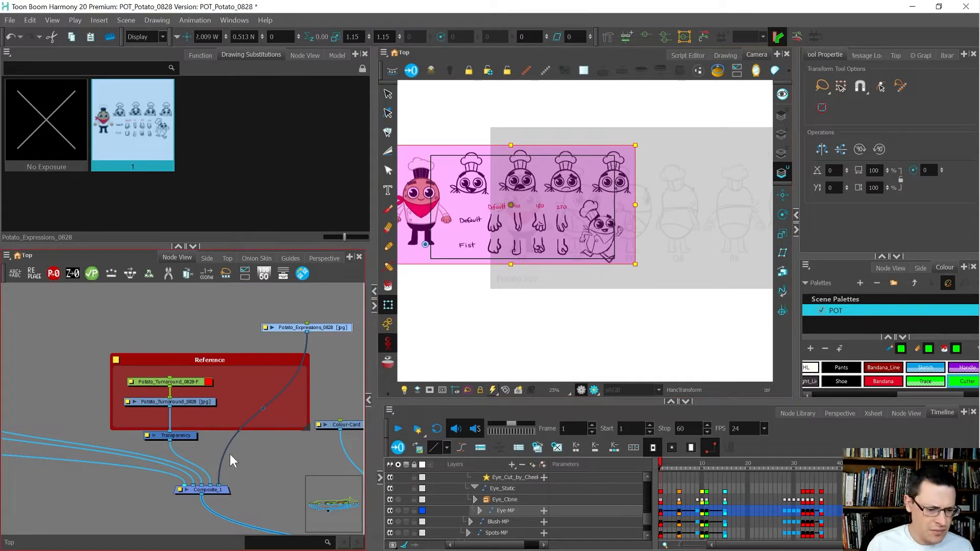
Step: Set the Transparency node beneath the turnaround drawing to 50
drag(210, 448, 173, 426)
scroll(148, 436, up, 2)
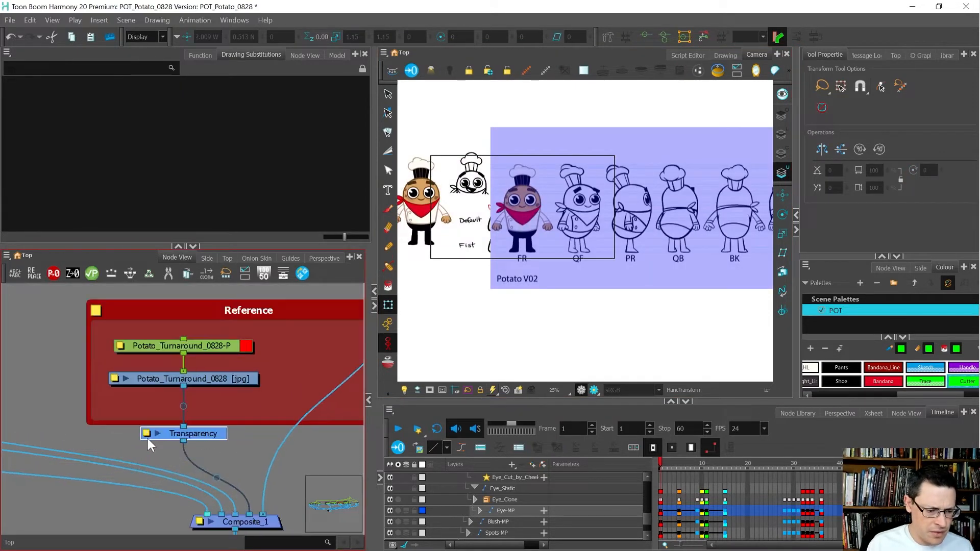
click(147, 436)
double_click(295, 379)
text(50)
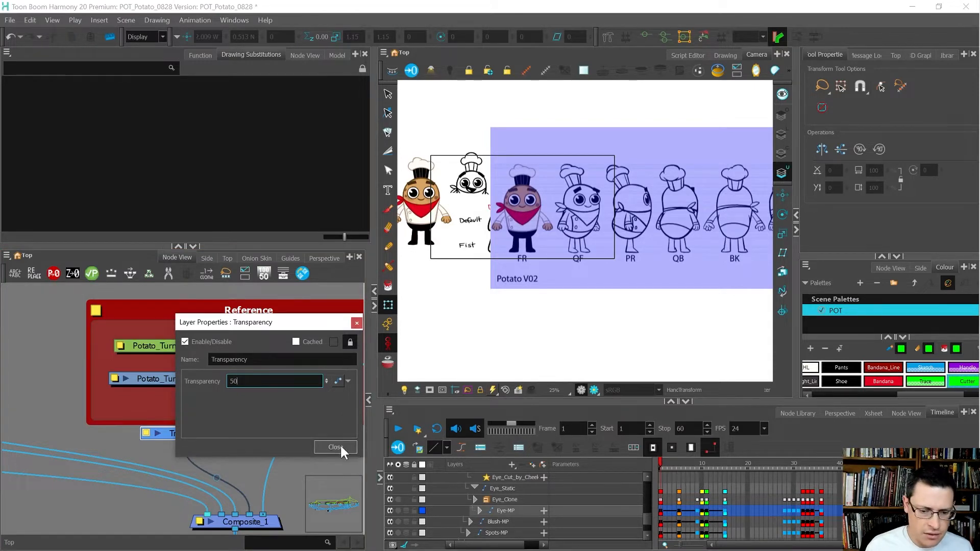
click(343, 447)
scroll(503, 222, up, 1)
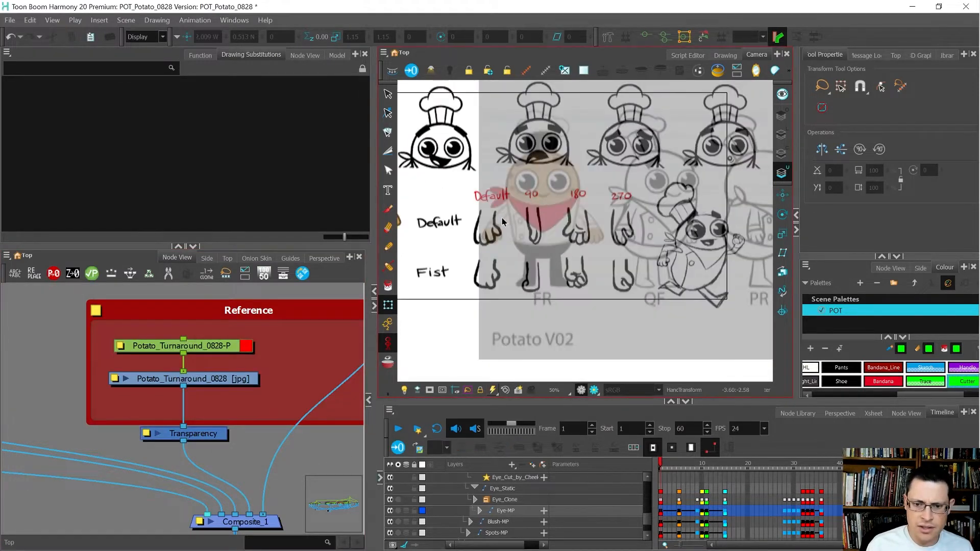
Step: Reselect the Potato_Expressions_0828 drawing and move its Default hand sketch onto the front-view chef's hand at the left of the turnaround
click(215, 346)
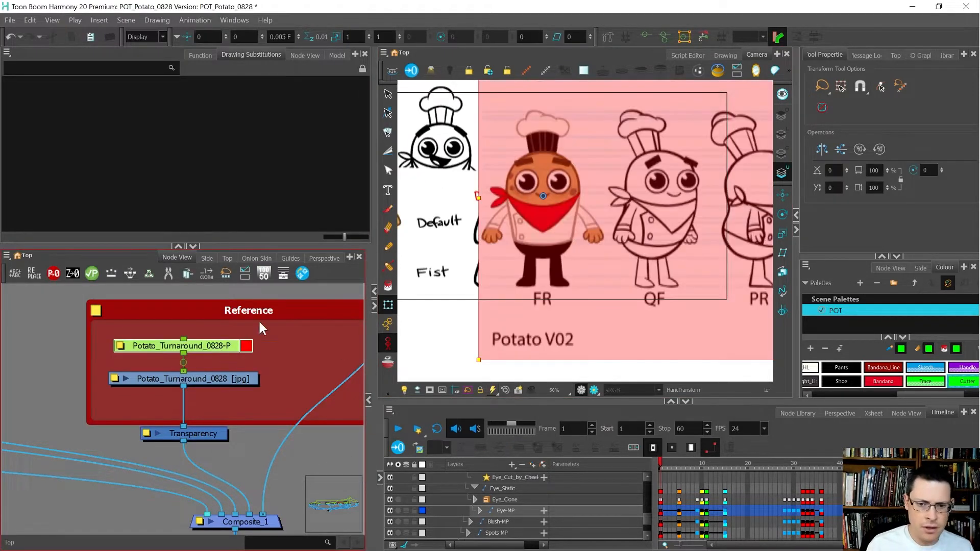
click(230, 383)
scroll(164, 360, down, 2)
scroll(299, 311, up, 1)
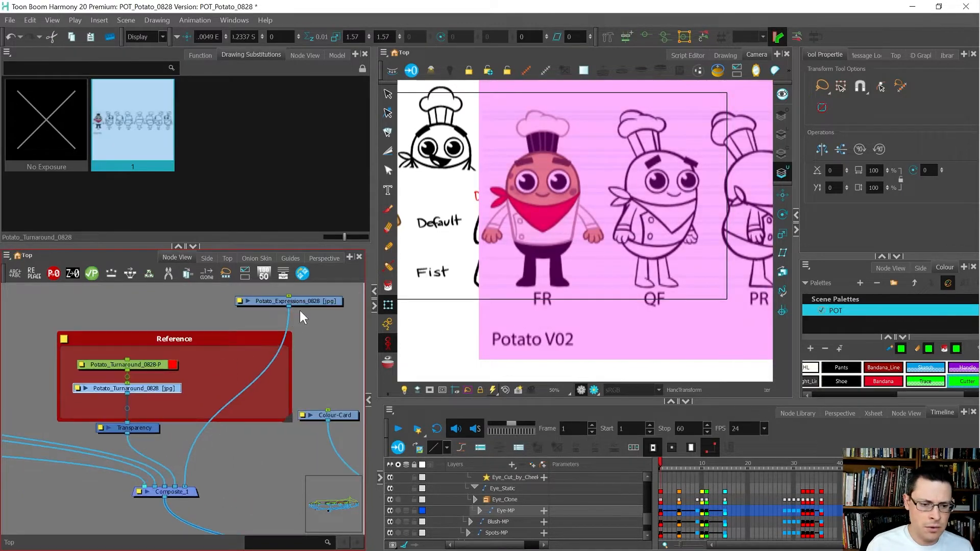
click(306, 302)
scroll(502, 227, up, 2)
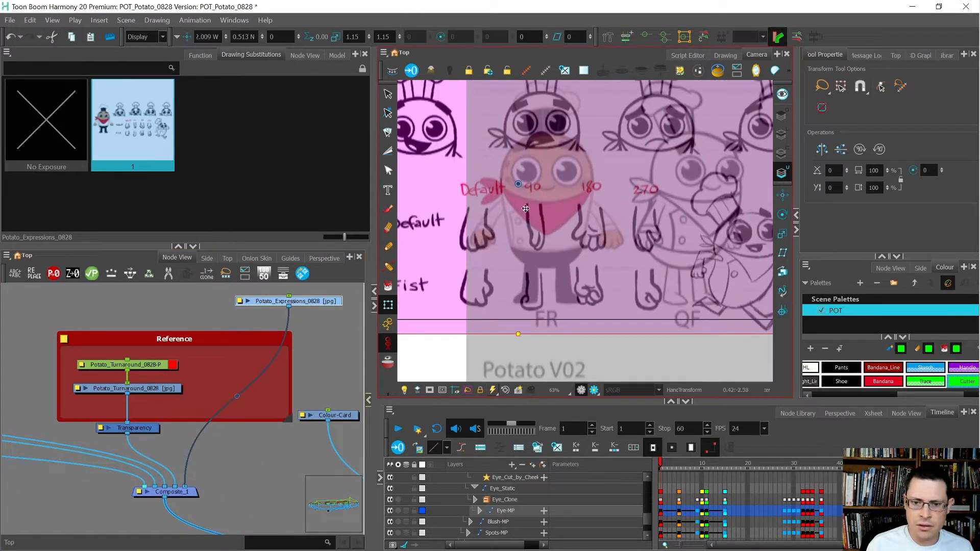
drag(502, 227, 507, 233)
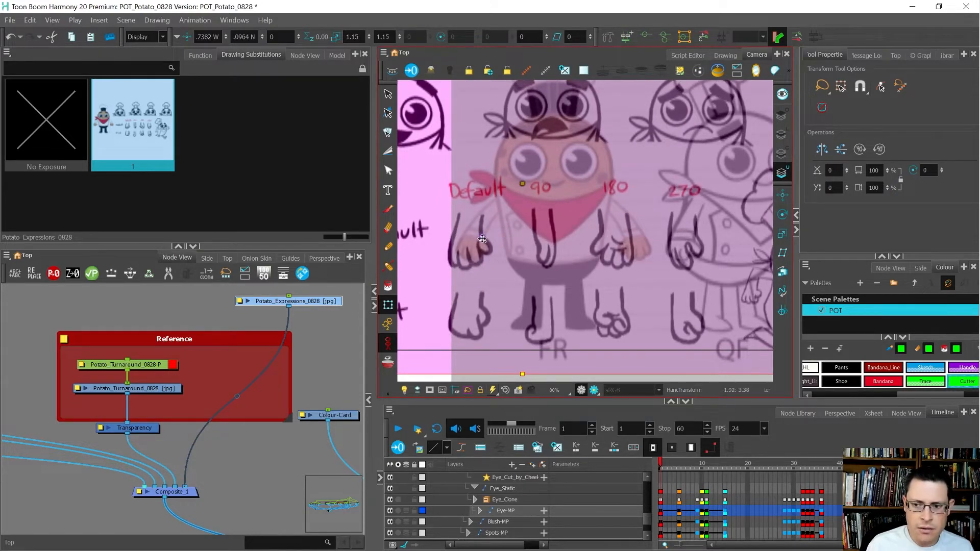
Step: Scale the expressions sheet to 0.83 from a temporary pivot at the Default hand so the hand sizes match
scroll(483, 239, up, 3)
scroll(535, 290, down, 1)
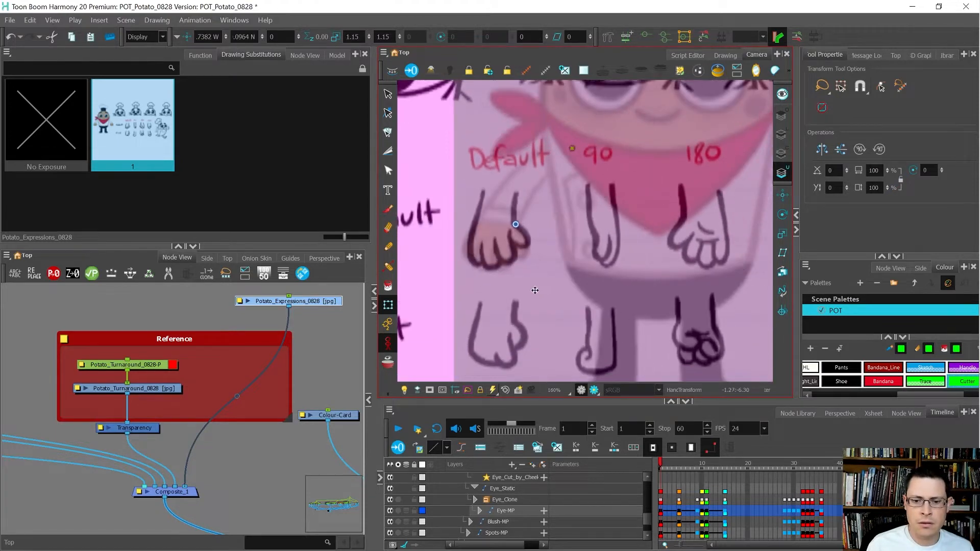
drag(535, 290, 525, 284)
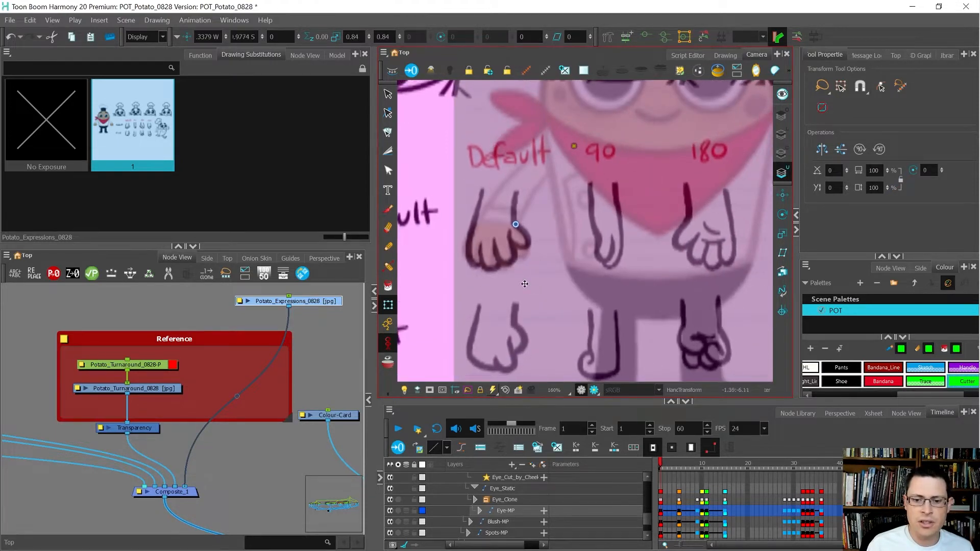
scroll(482, 256, up, 3)
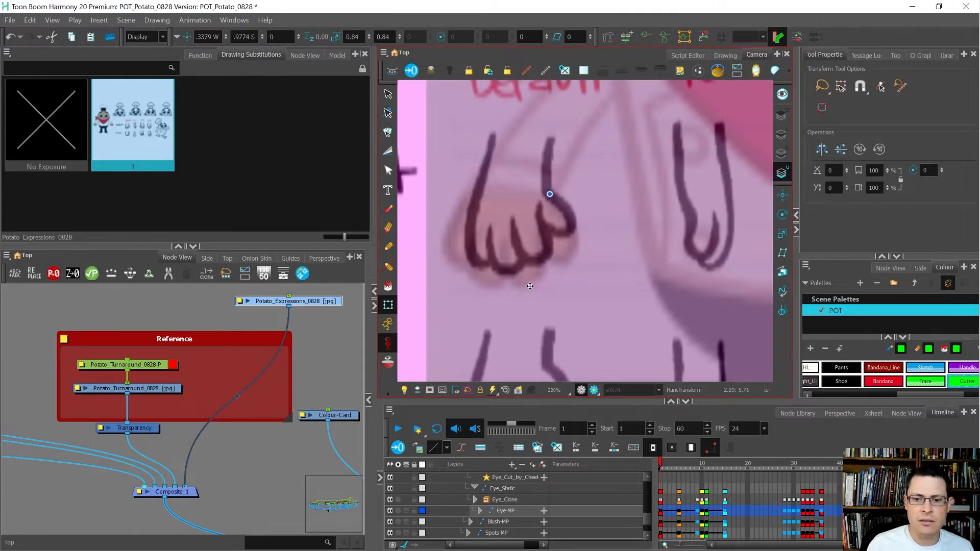
mouse_move(619, 275)
mouse_down()
mouse_move(641, 286)
mouse_move(633, 277)
mouse_up()
scroll(516, 238, down, 2)
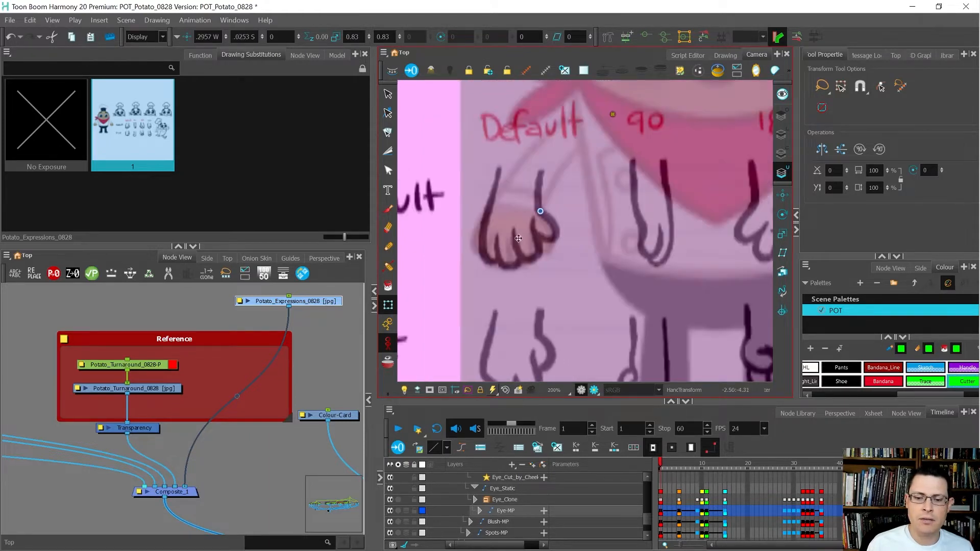
Step: Nudge the expressions sheet slightly so its Default hand lines up with the turnaround's hand
scroll(513, 234, down, 2)
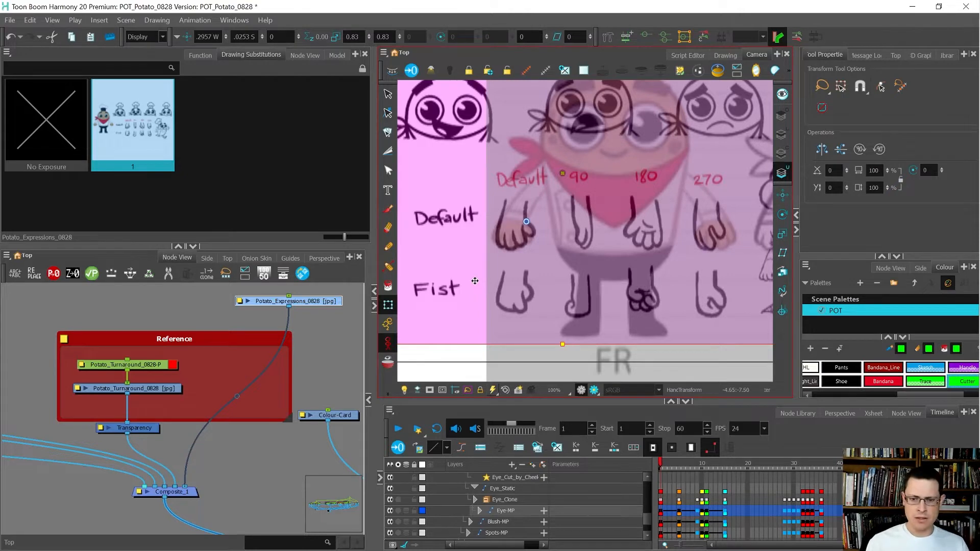
scroll(504, 237, up, 4)
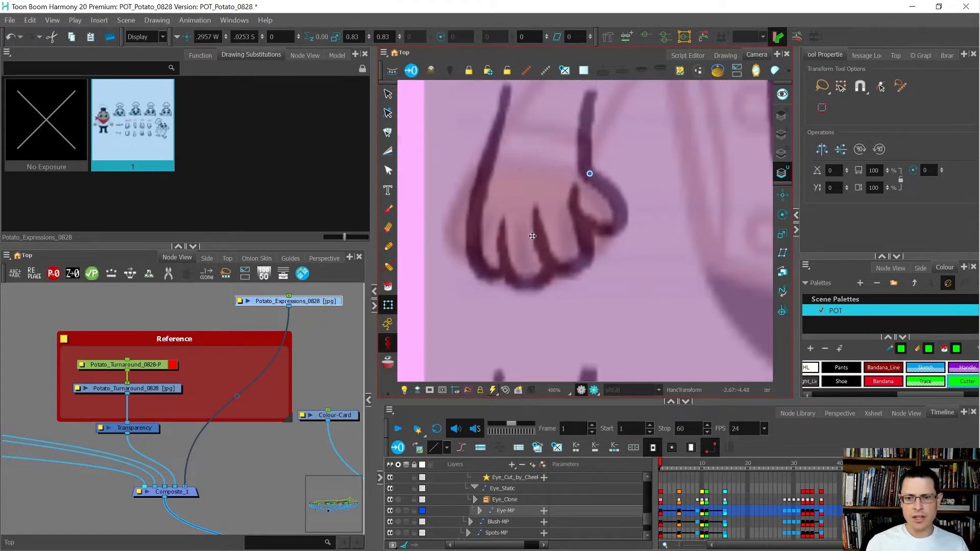
scroll(531, 230, down, 4)
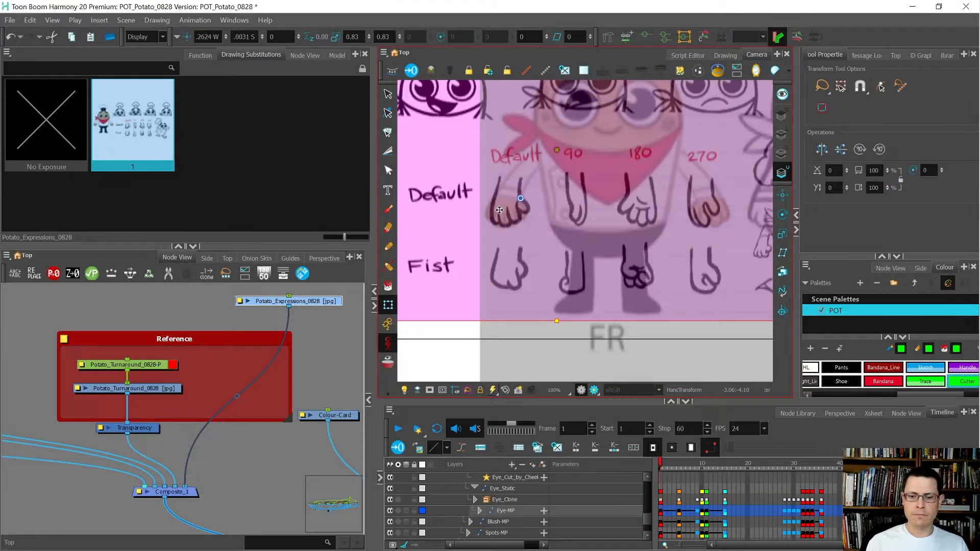
Step: Add a parent peg above the Potato_Expressions_0828 drawing and arrange it over the drawing node
click(340, 348)
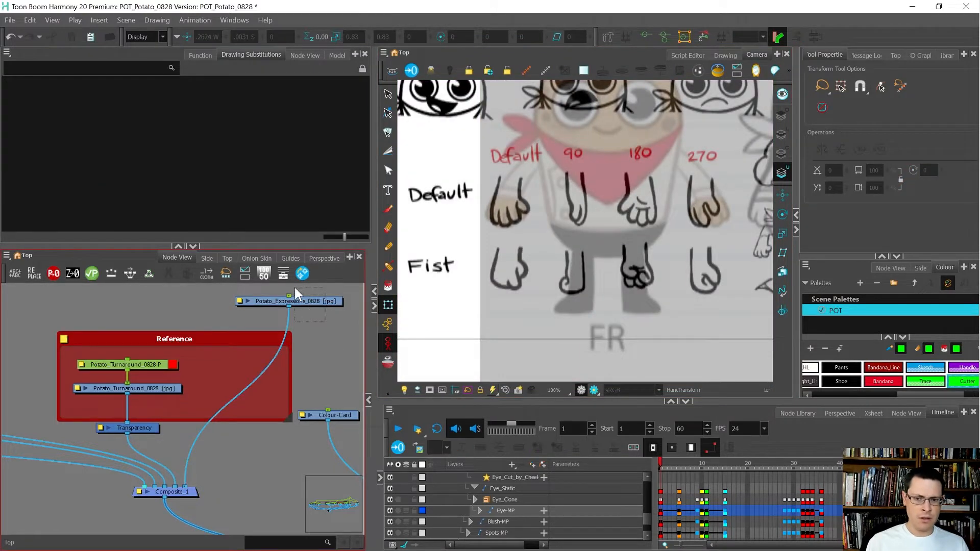
scroll(227, 355, down, 3)
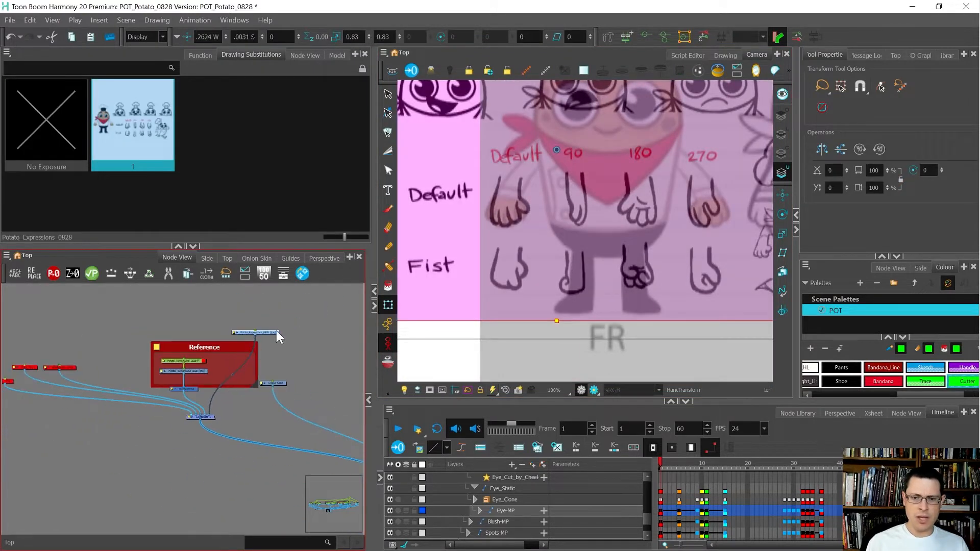
scroll(277, 332, up, 1)
key(ctrl+p)
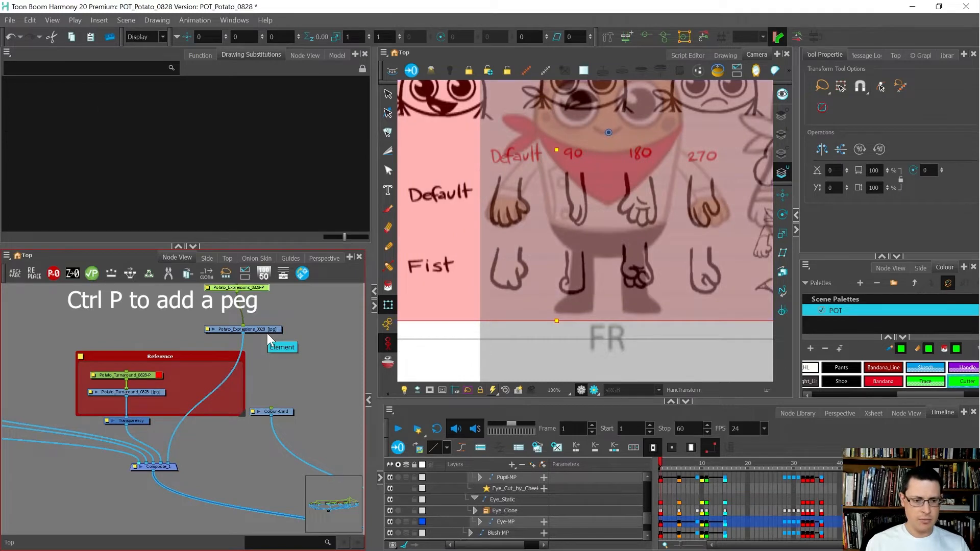
scroll(224, 362, down, 2)
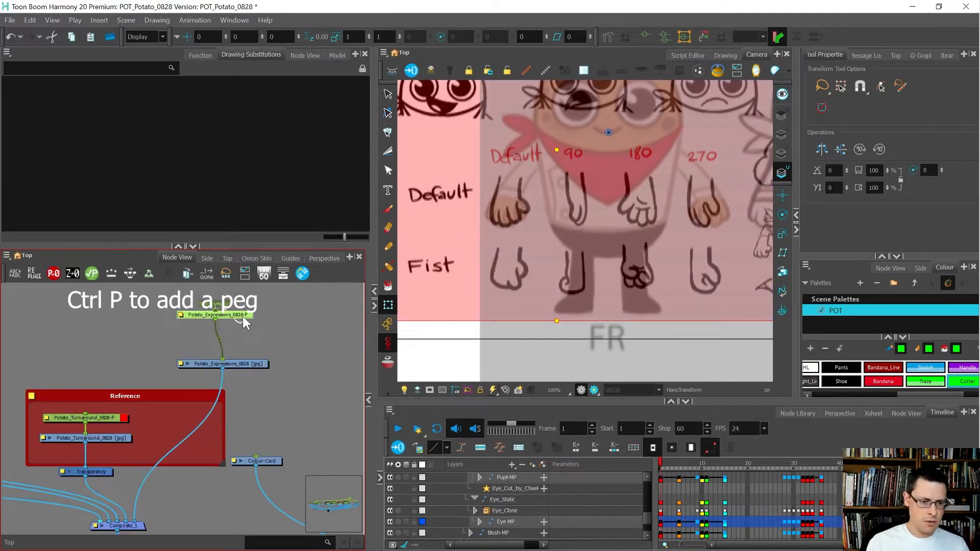
scroll(248, 318, up, 2)
scroll(252, 320, down, 2)
click(276, 357)
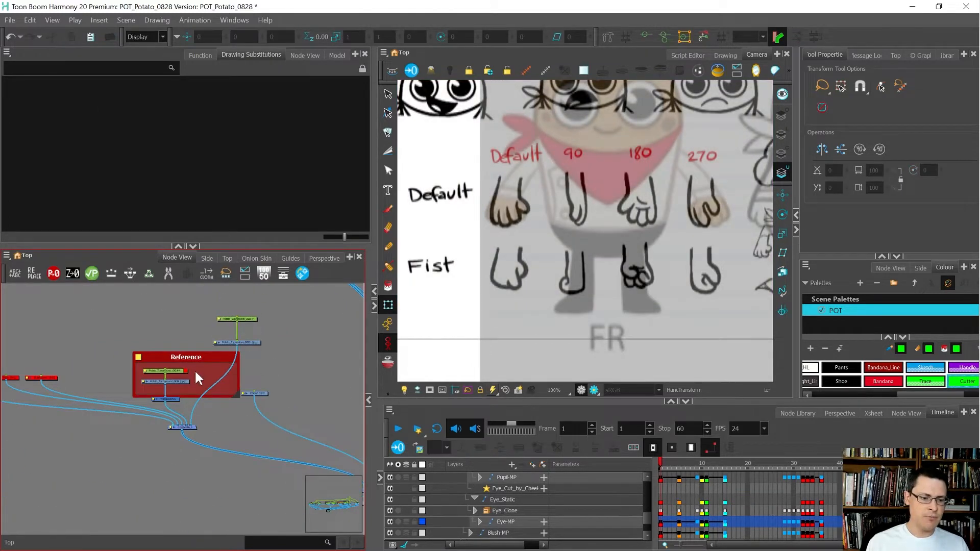
Step: With the Potato_Turnaround_0828-P peg selected, toggle showing the selected drawing on top in the Camera view and compare the sheet overlap
click(184, 370)
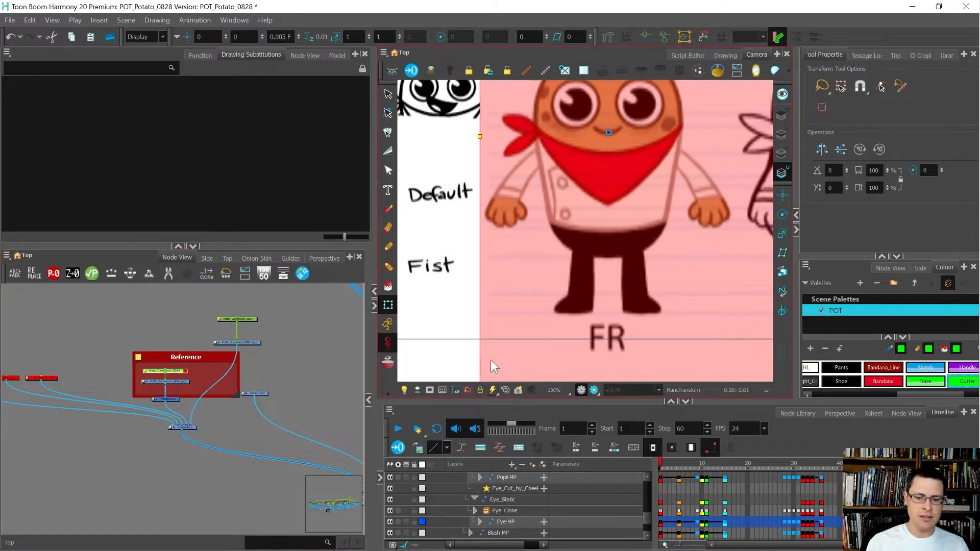
scroll(611, 218, down, 3)
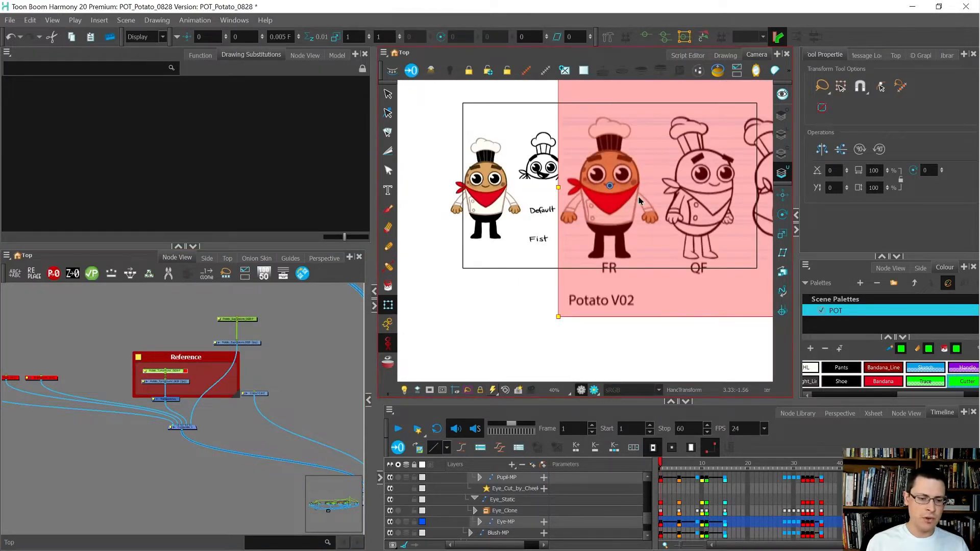
scroll(179, 400, up, 3)
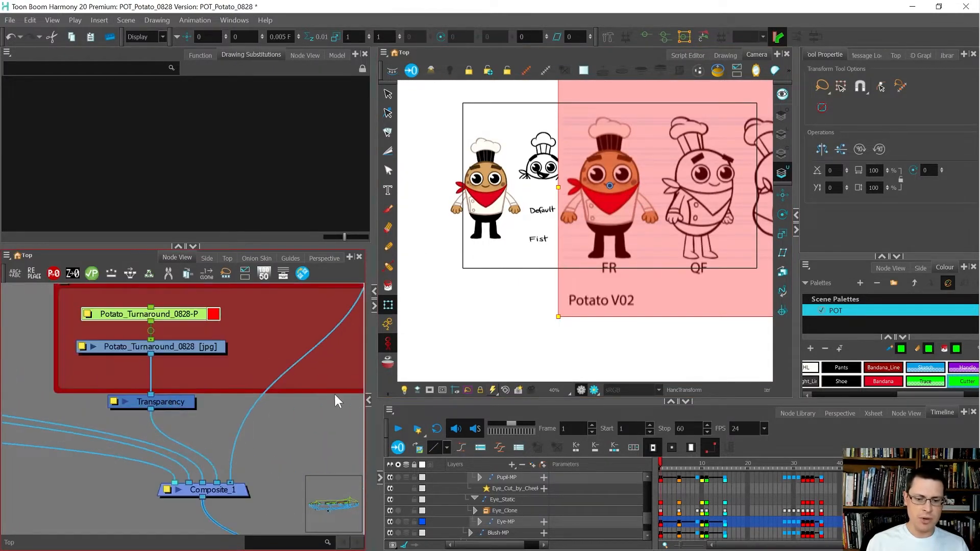
click(468, 390)
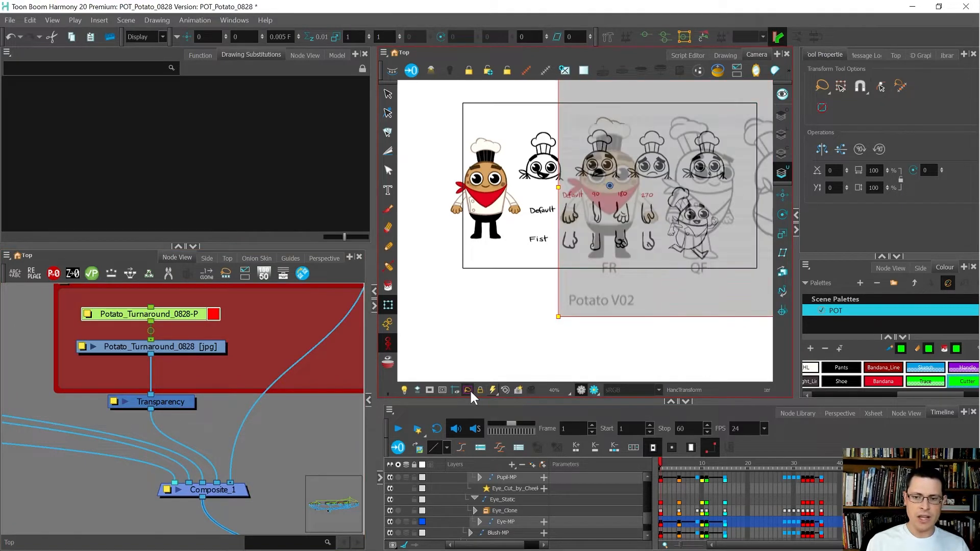
click(468, 391)
click(468, 390)
click(468, 391)
click(468, 390)
click(468, 391)
scroll(96, 427, down, 3)
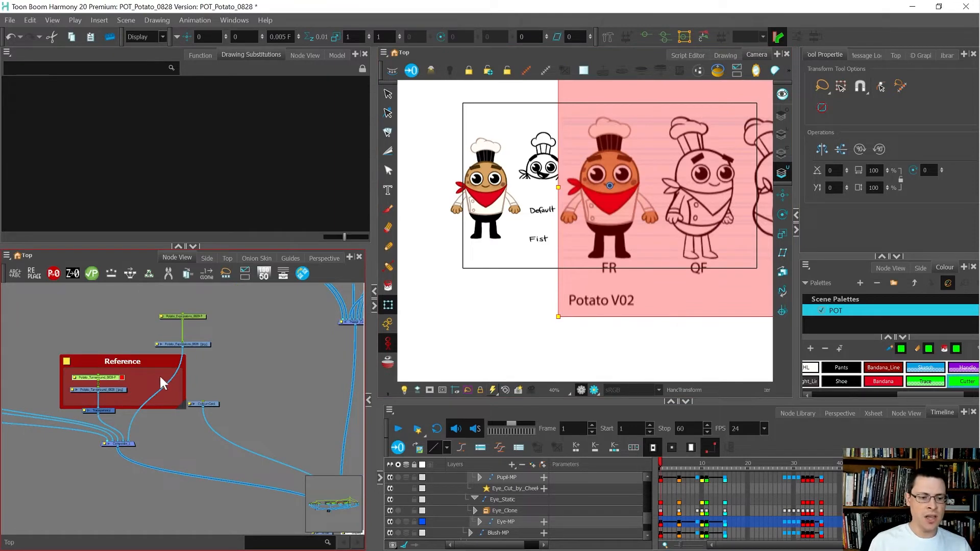
Step: Disable the Potato_Turnaround_0828 drawing node inside the Reference backdrop
scroll(206, 345, up, 1)
click(194, 351)
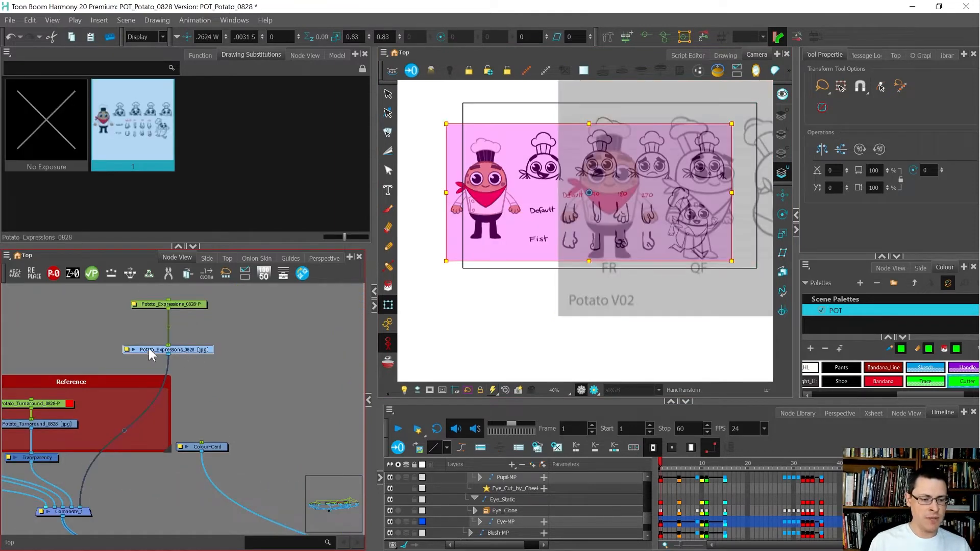
click(46, 425)
key(d)
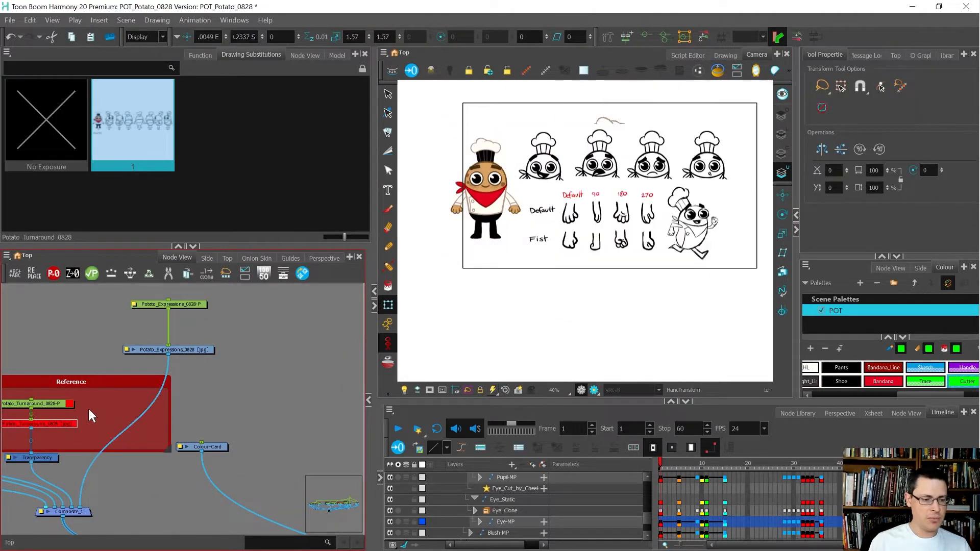
click(100, 400)
Step: Set the opacity of the Potato_Expressions_0828 drawing to 50 in its advanced layer properties
click(173, 350)
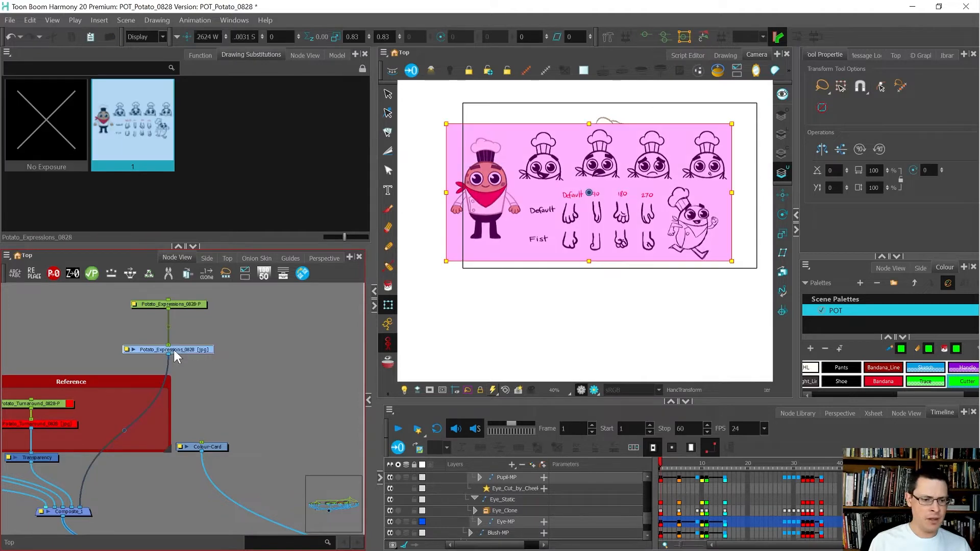
click(127, 350)
click(374, 376)
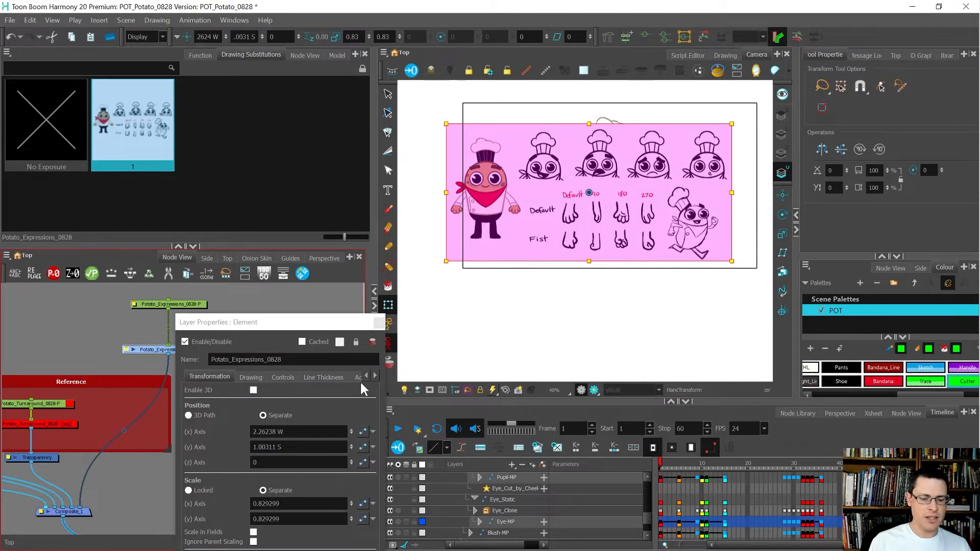
click(351, 376)
drag(344, 321, 350, 113)
drag(321, 412, 322, 502)
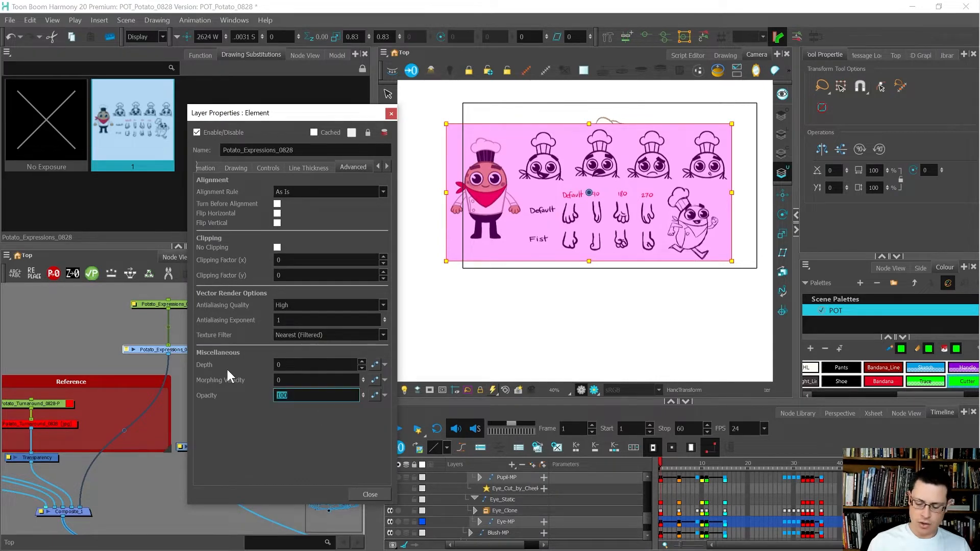
text(50)
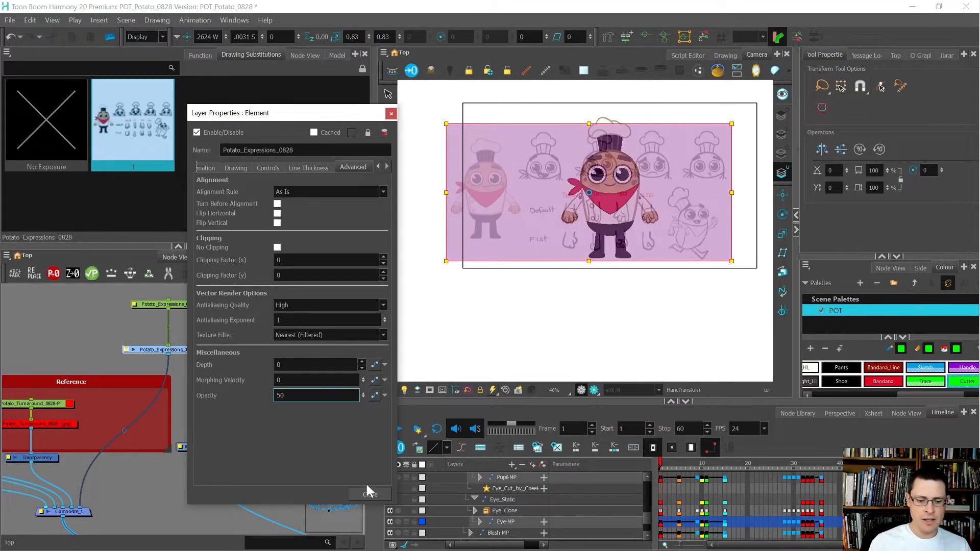
click(370, 493)
Step: Shift the Potato_Expressions_0828 sheet sideways so its coloured chef overlaps the rigged character
click(169, 303)
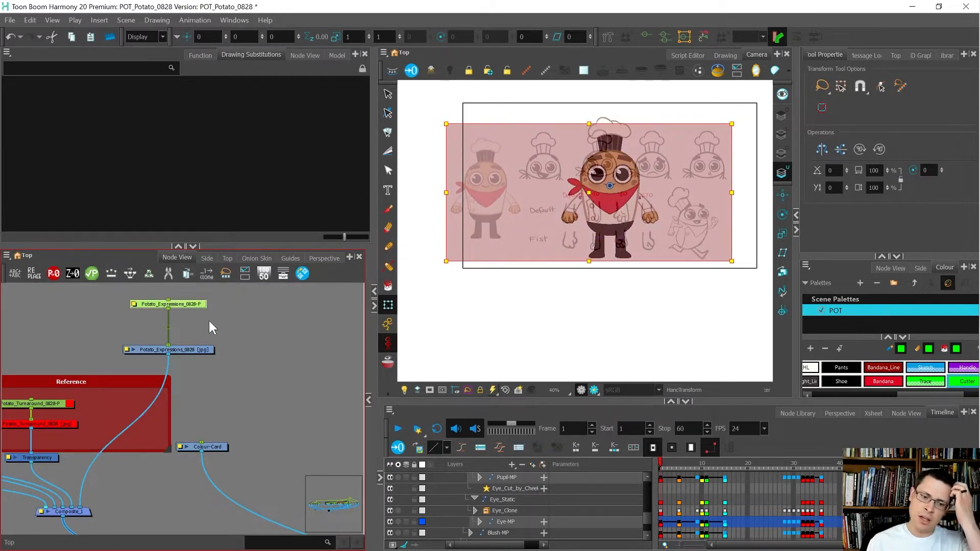
click(228, 335)
click(179, 350)
scroll(597, 186, up, 1)
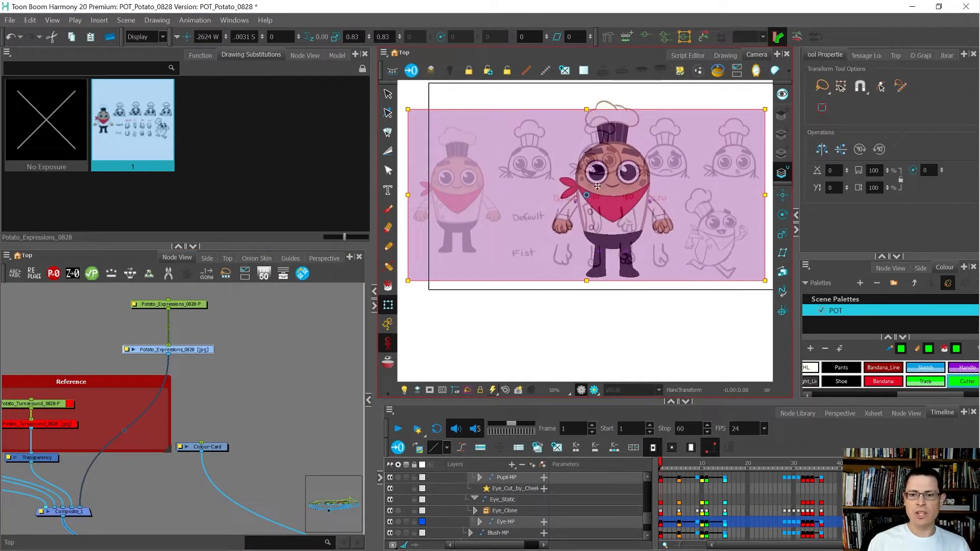
drag(493, 214, 634, 215)
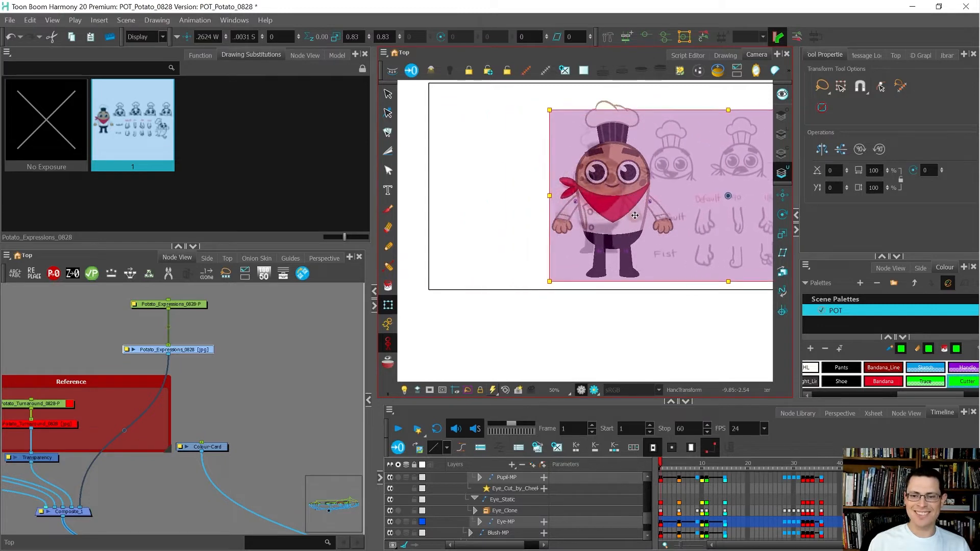
scroll(531, 219, down, 2)
scroll(646, 215, up, 3)
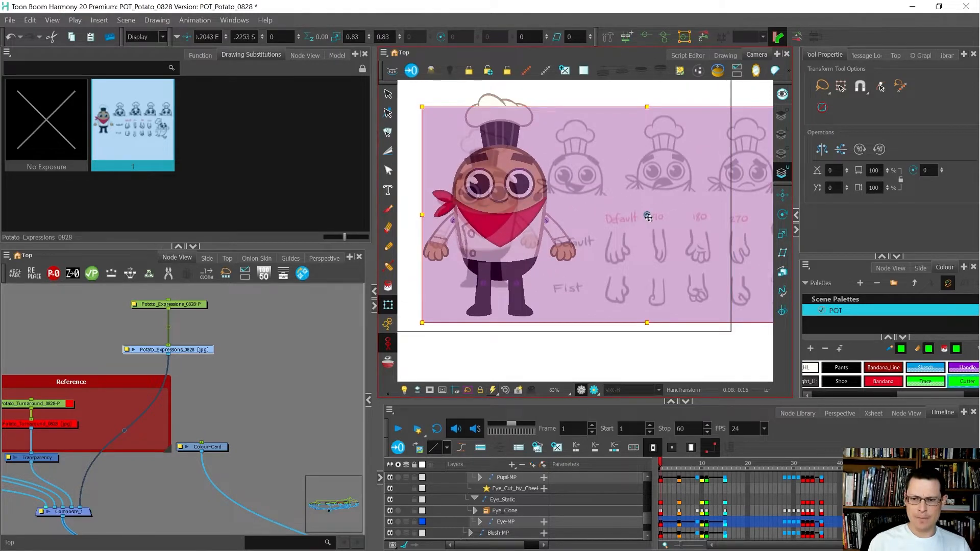
Step: Move the expressions sheet so its Default hand sketch lies over the rigged character's hand, then switch to the Select tool
drag(648, 217, 467, 218)
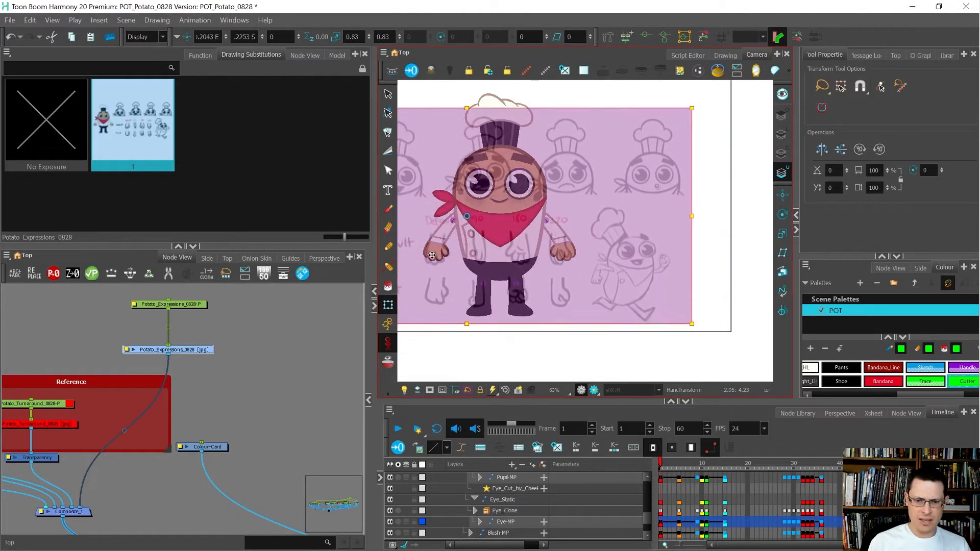
scroll(429, 251, up, 5)
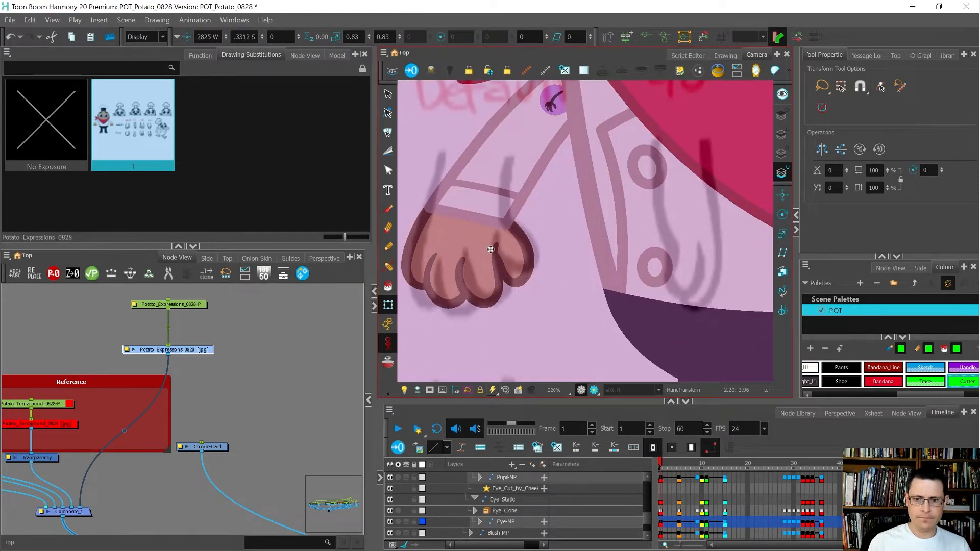
scroll(489, 185, down, 1)
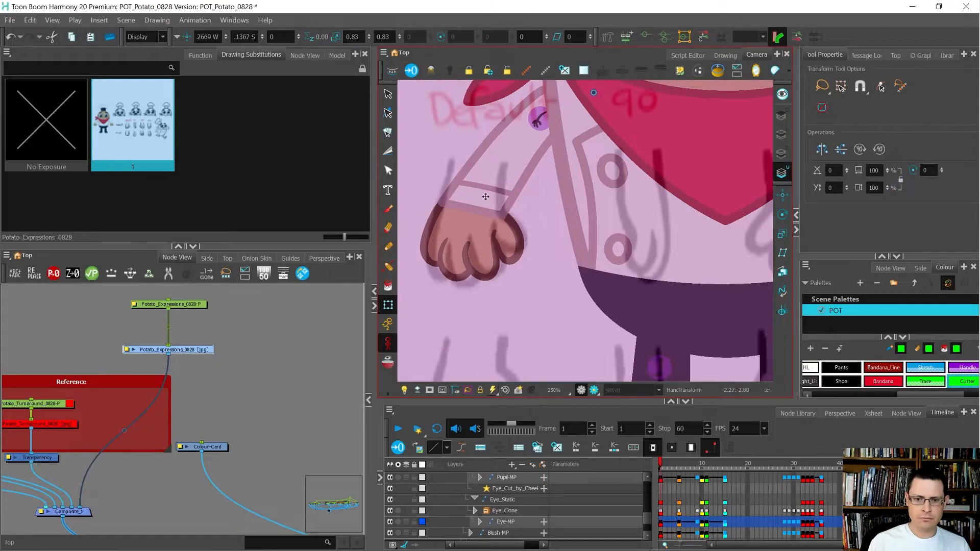
scroll(478, 234, down, 1)
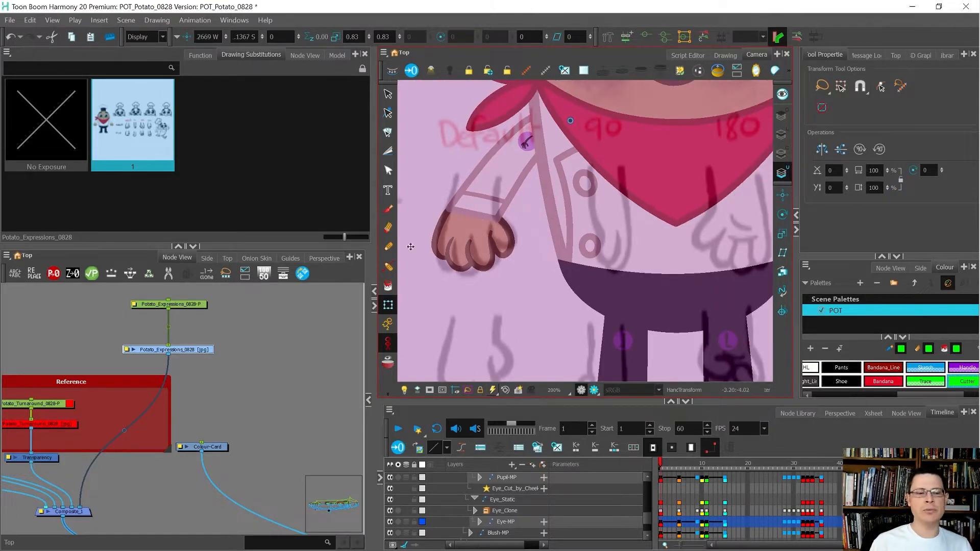
key(alt+s)
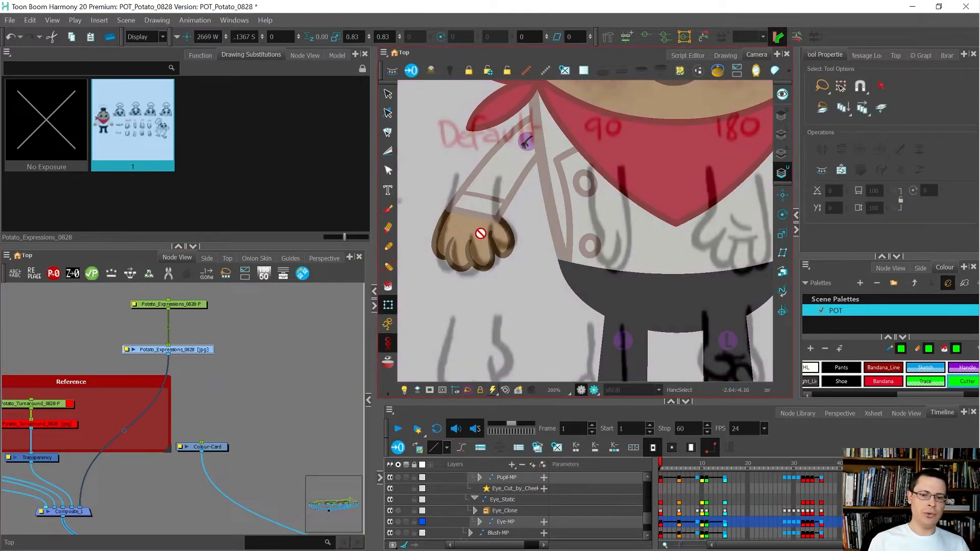
Step: Delete the Potato_Expressions_0828-P peg and select the Potato_Expressions_0828 drawing node
drag(243, 349, 178, 366)
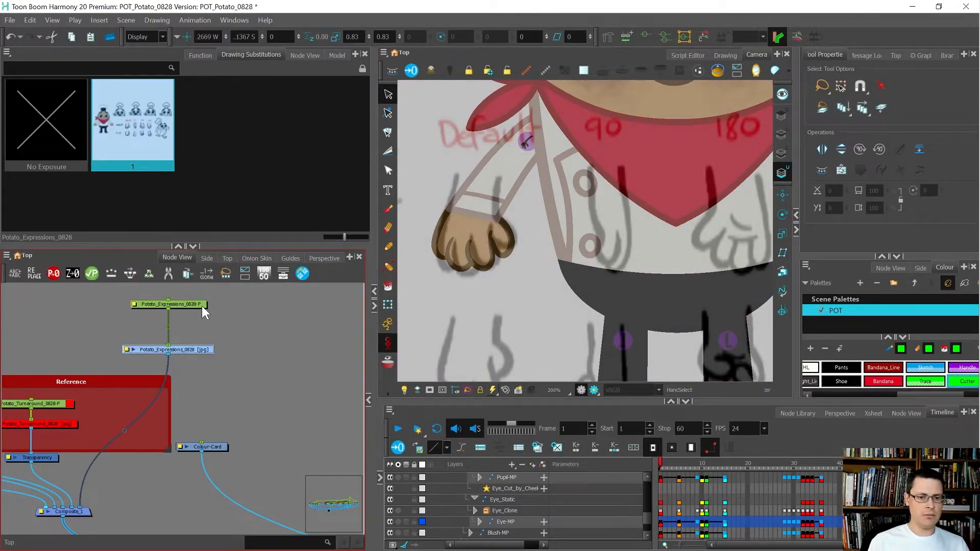
key(d)
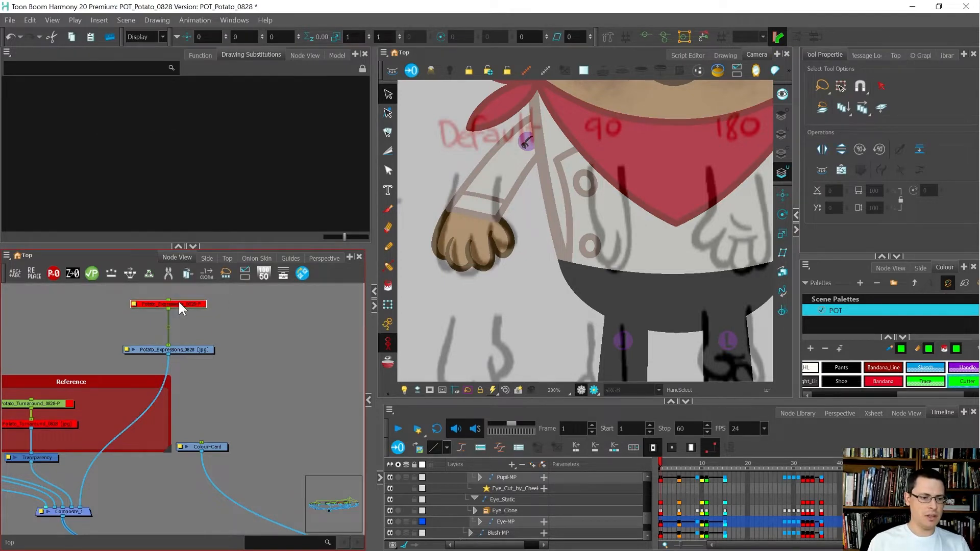
key(Delete)
drag(219, 314, 158, 370)
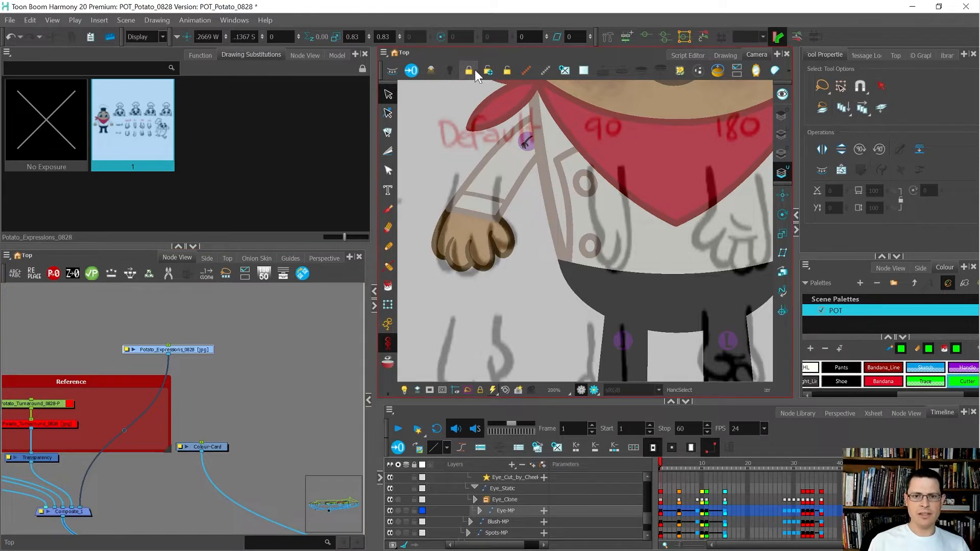
Step: Select the rig's hand over the Default sketch and swap its drawing substitution to Default_000
key(shift+t)
click(473, 250)
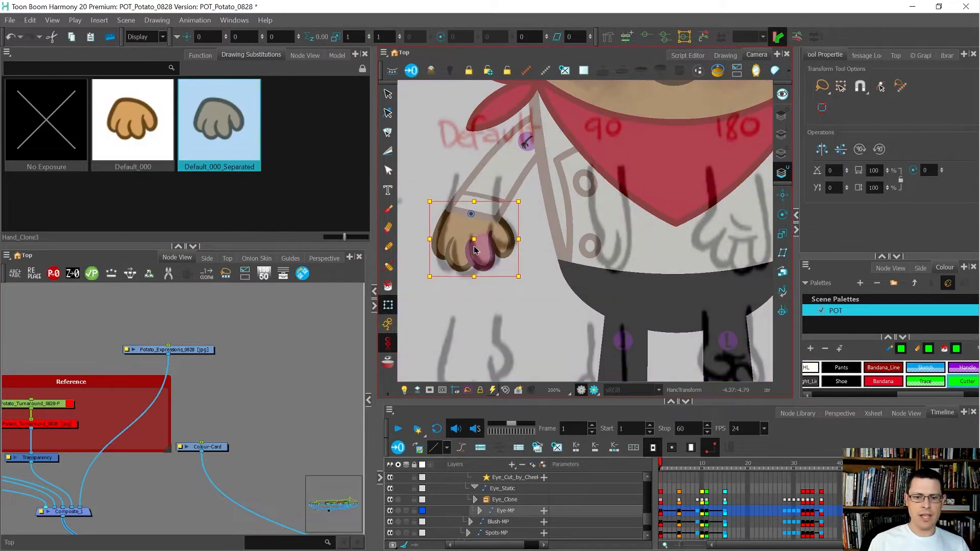
click(133, 129)
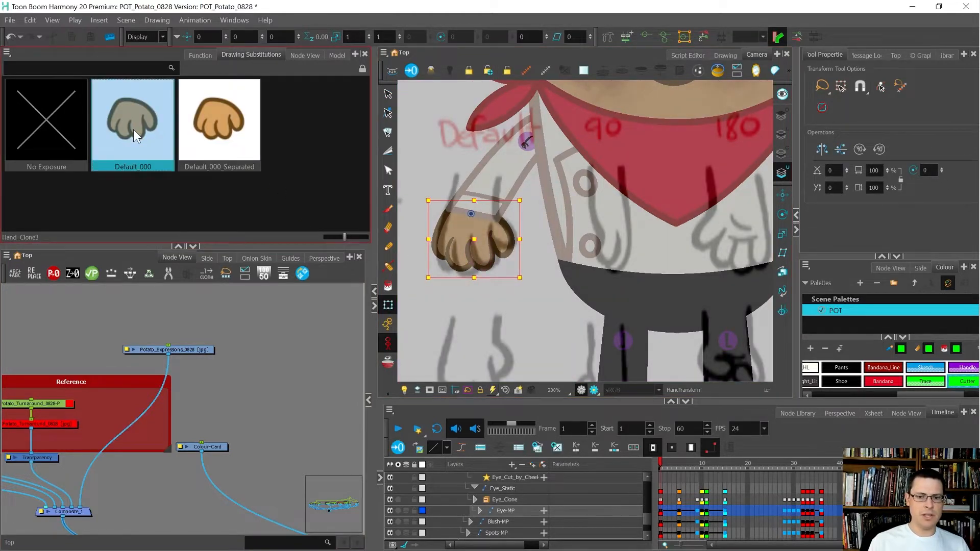
scroll(441, 260, up, 1)
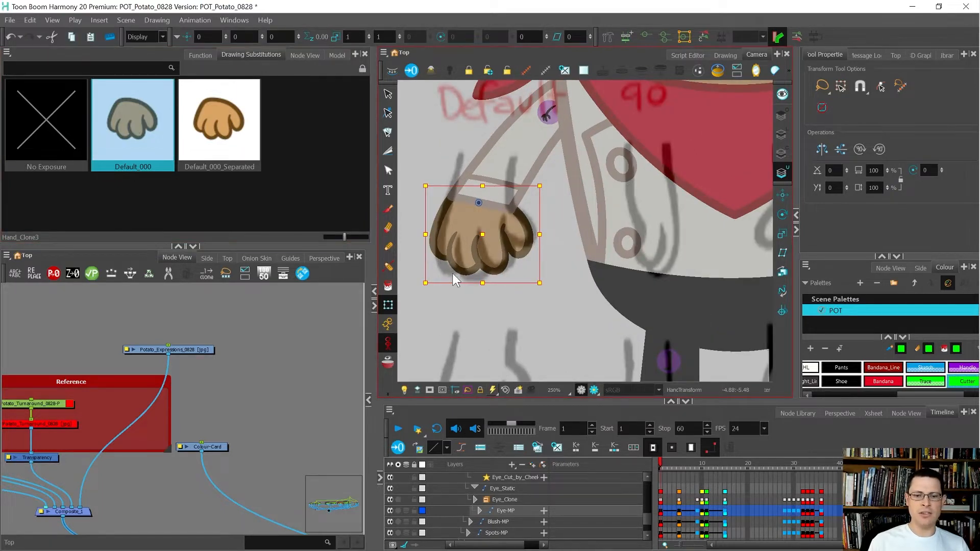
Step: Set the Select tool to apply to line and colour art and lasso the whole Default_000 hand
key(alt+s)
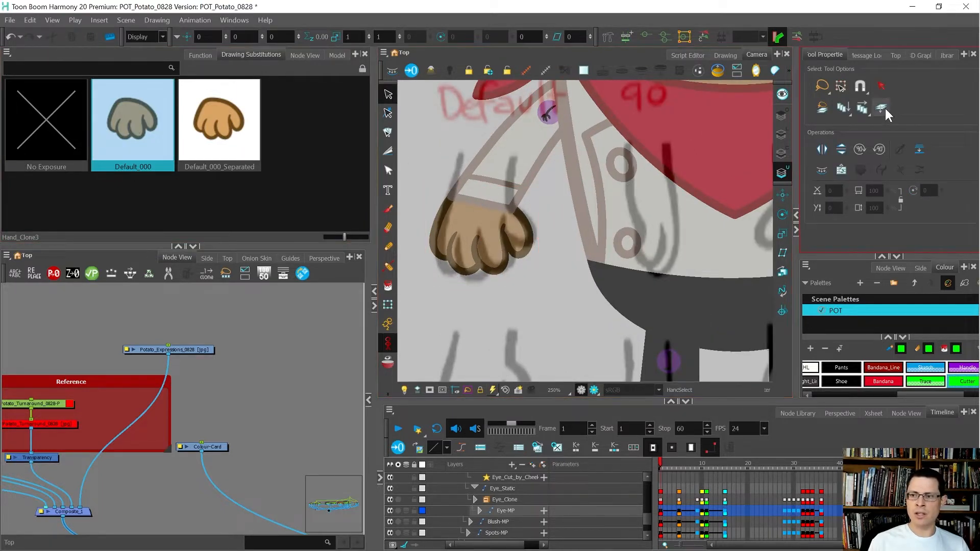
click(884, 109)
click(786, 95)
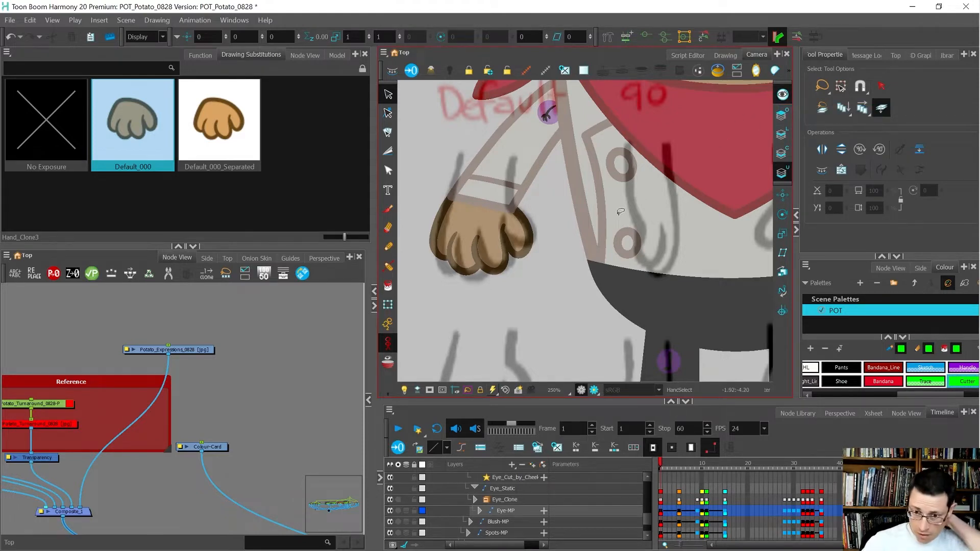
mouse_move(551, 220)
mouse_down()
mouse_move(459, 158)
mouse_move(564, 257)
mouse_up()
Step: Check the Reposition All Drawings tool options against the Select tool's and enlarge the tool properties area to show the pencil settings
click(388, 134)
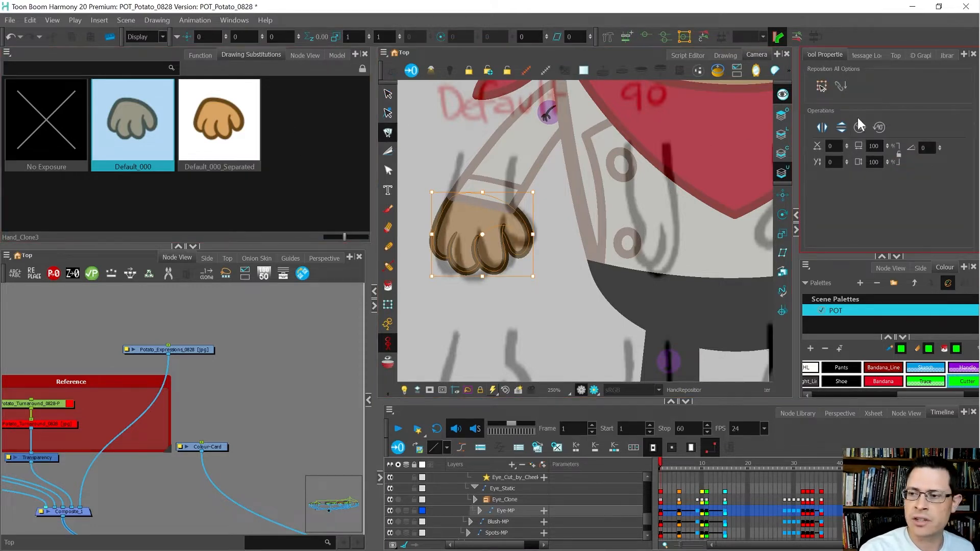
key(alt+s)
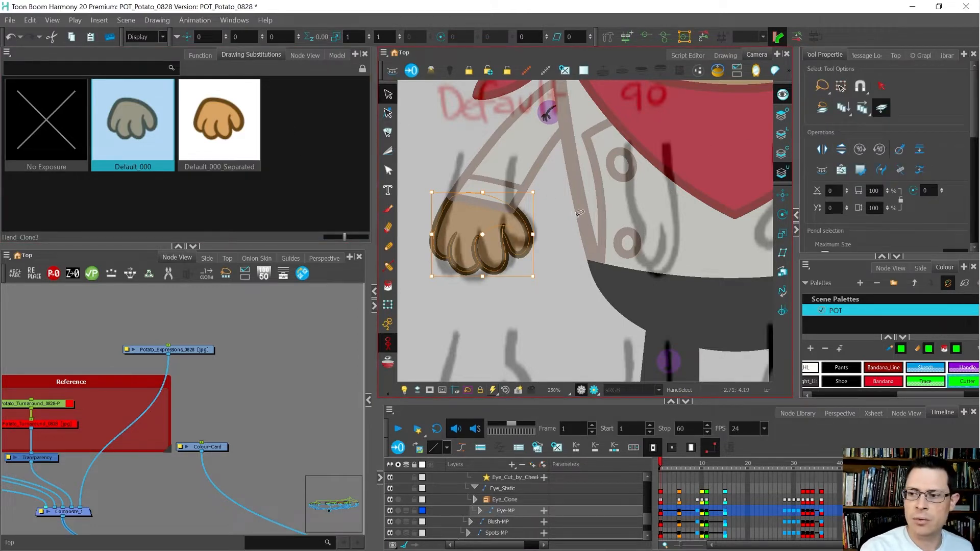
drag(823, 254, 825, 313)
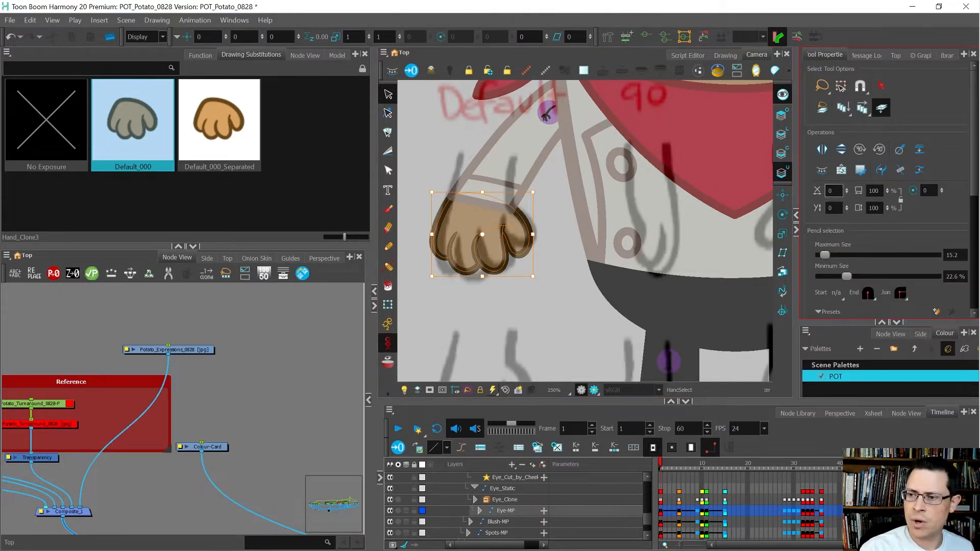
drag(847, 322, 846, 349)
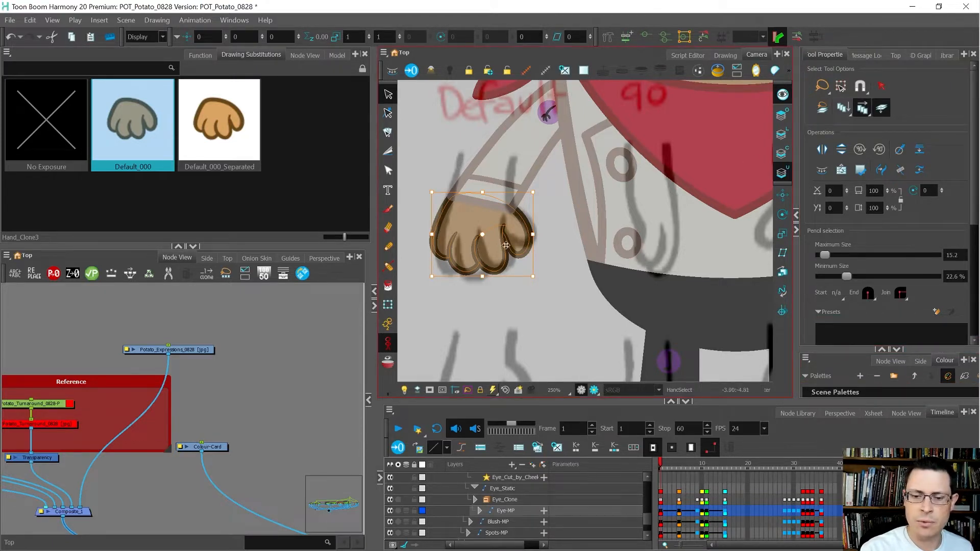
Step: Try selecting the hand with the Select tool applied to all drawings, checking its layer at frames 2 and 1
scroll(724, 510, up, 3)
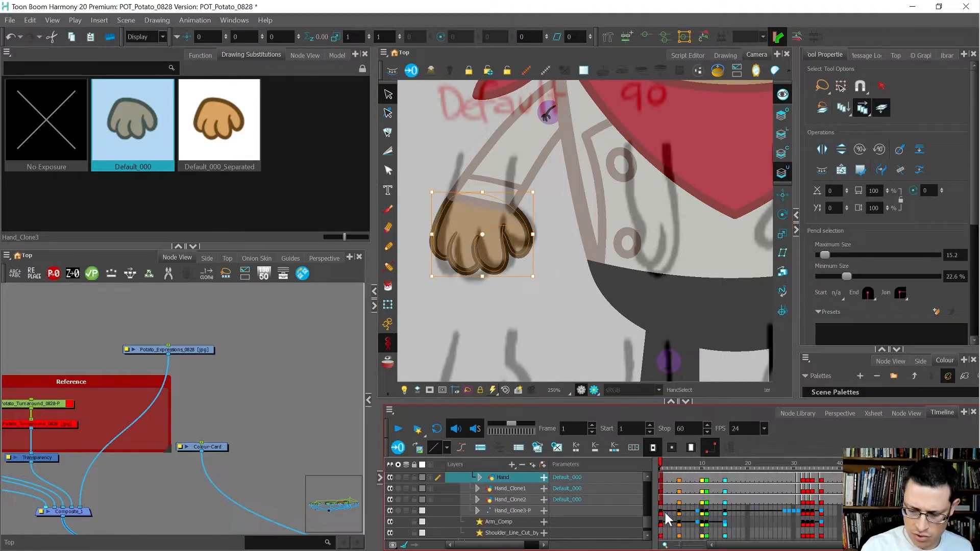
click(668, 485)
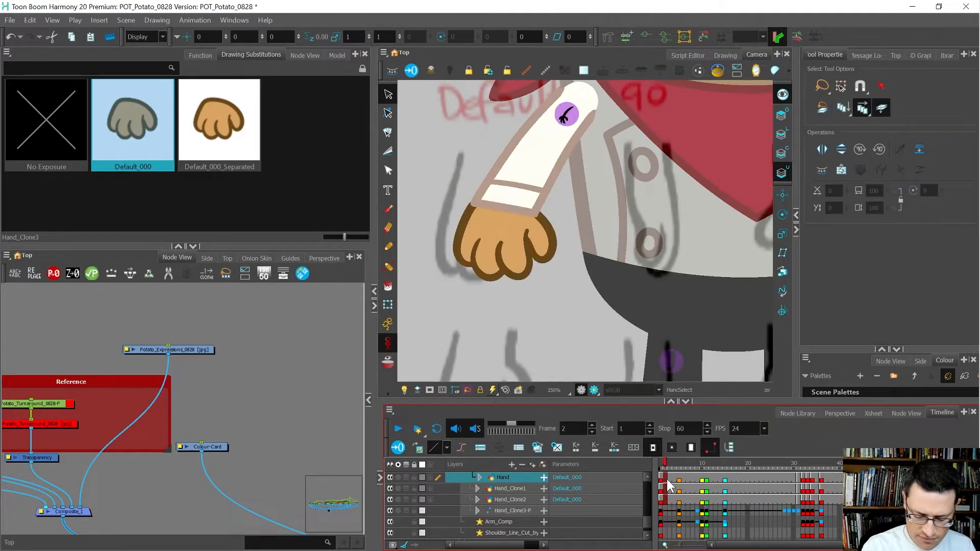
click(662, 482)
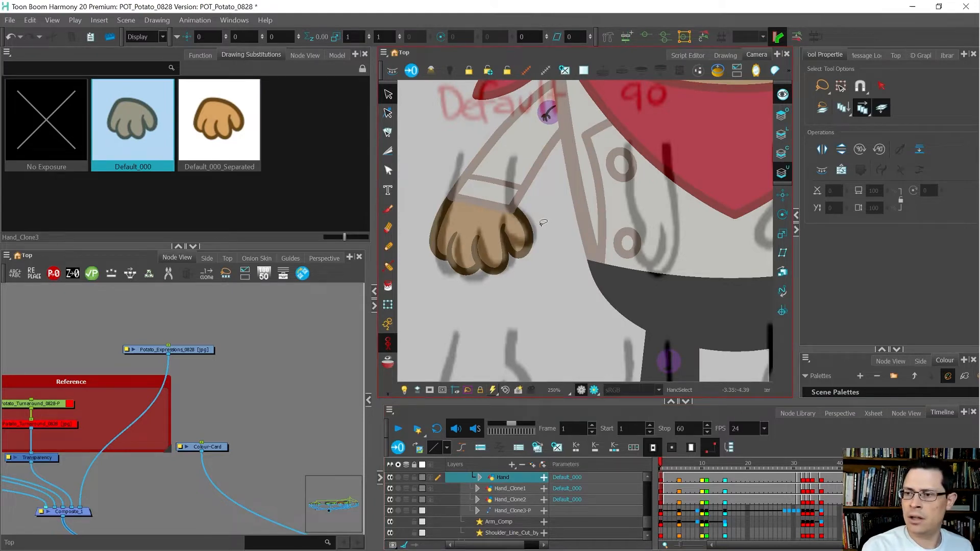
mouse_move(536, 249)
mouse_down()
mouse_move(554, 224)
mouse_move(437, 153)
mouse_move(550, 255)
mouse_up()
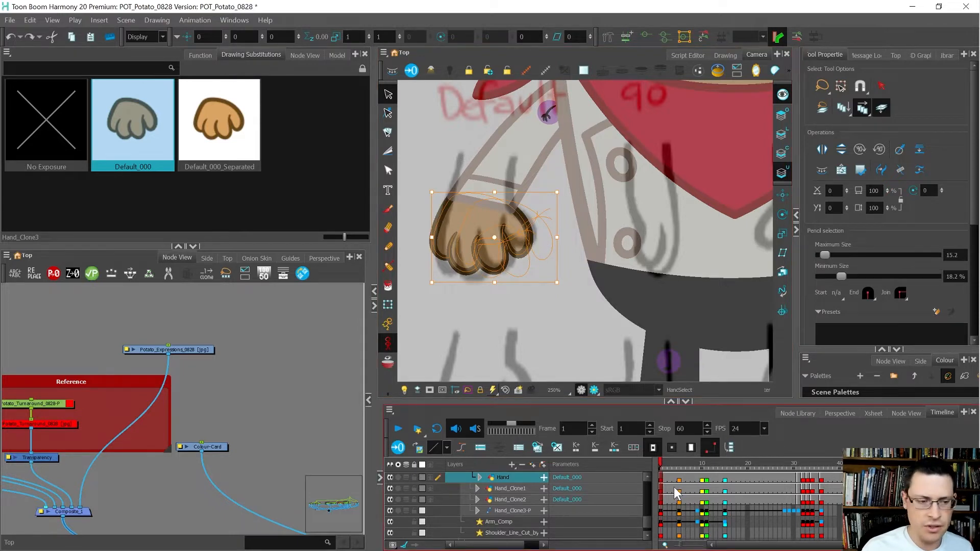
drag(556, 282, 533, 277)
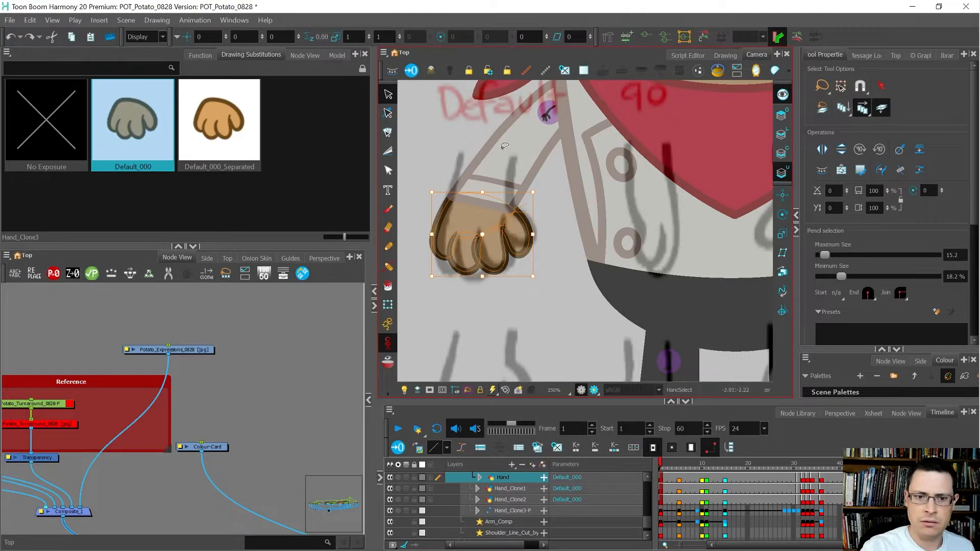
Step: Place the hand selection's pivot at the wrist and rotate the Default_000 artwork slightly counterclockwise toward the sketched hand
click(882, 109)
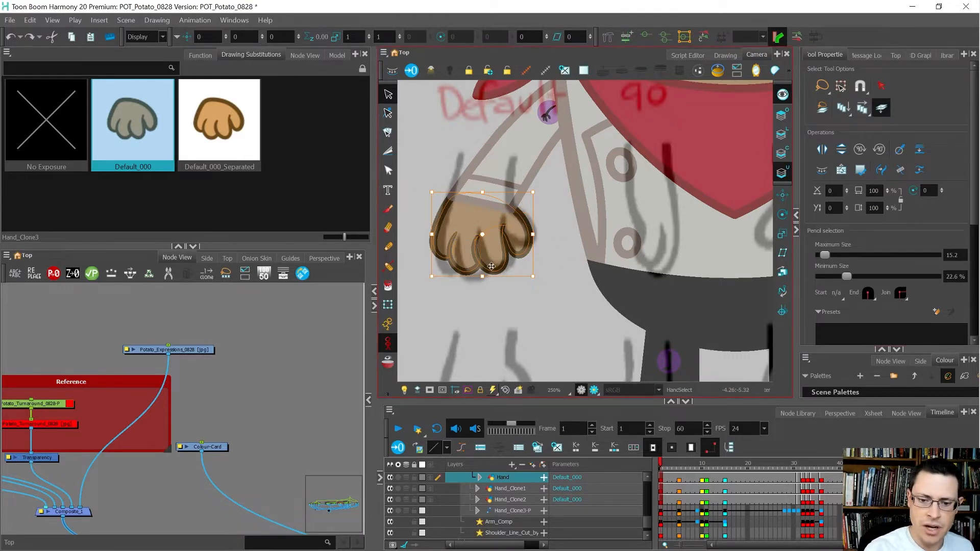
click(479, 203)
mouse_move(536, 285)
mouse_down()
mouse_move(553, 269)
mouse_move(540, 282)
mouse_move(534, 275)
mouse_up()
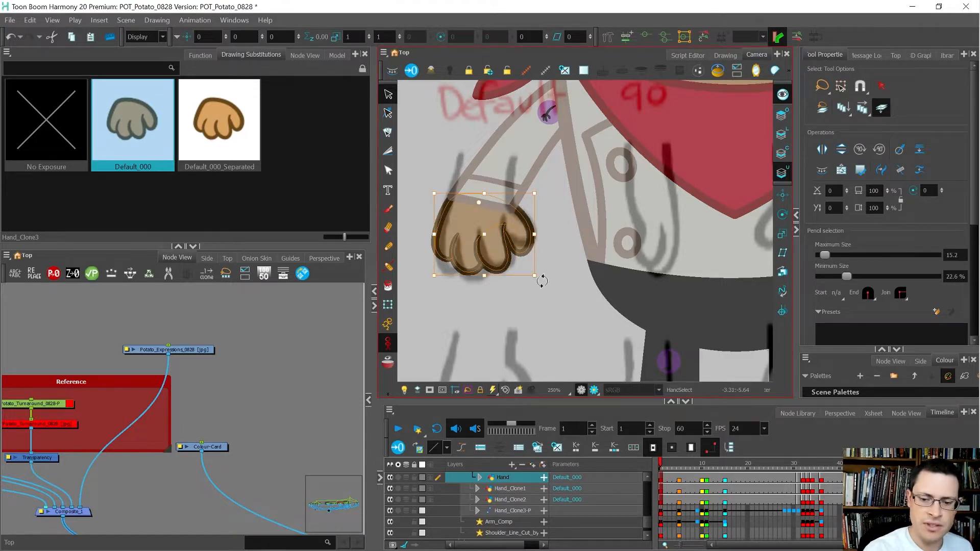
drag(542, 280, 546, 277)
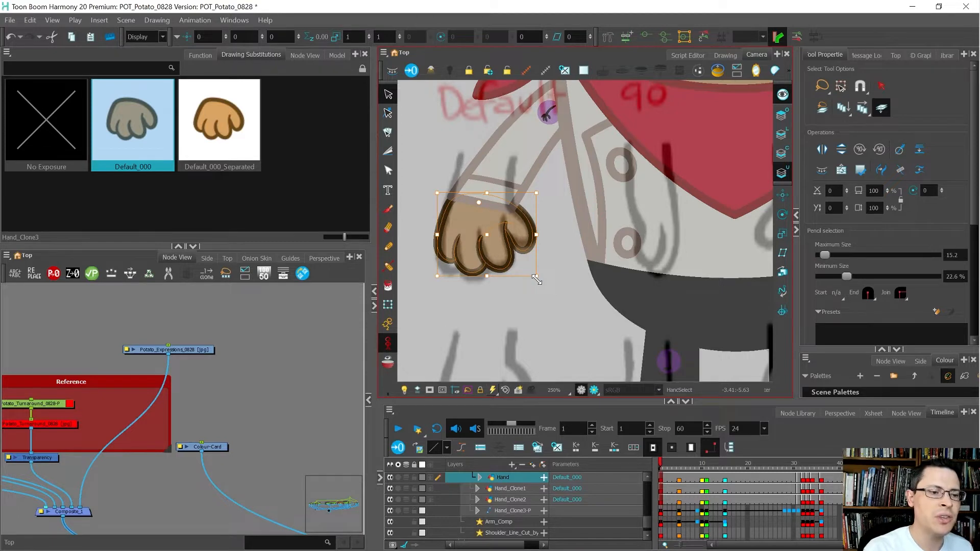
Step: Show the hand enlarged in the Drawing view and swap its frame 2 exposure to the Default_000_Separated drawing
key(shift+t)
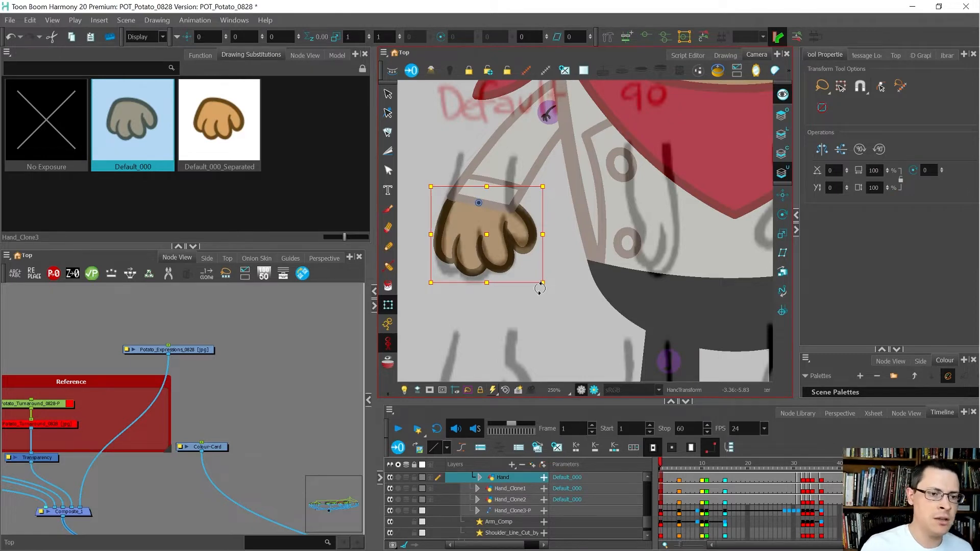
click(725, 54)
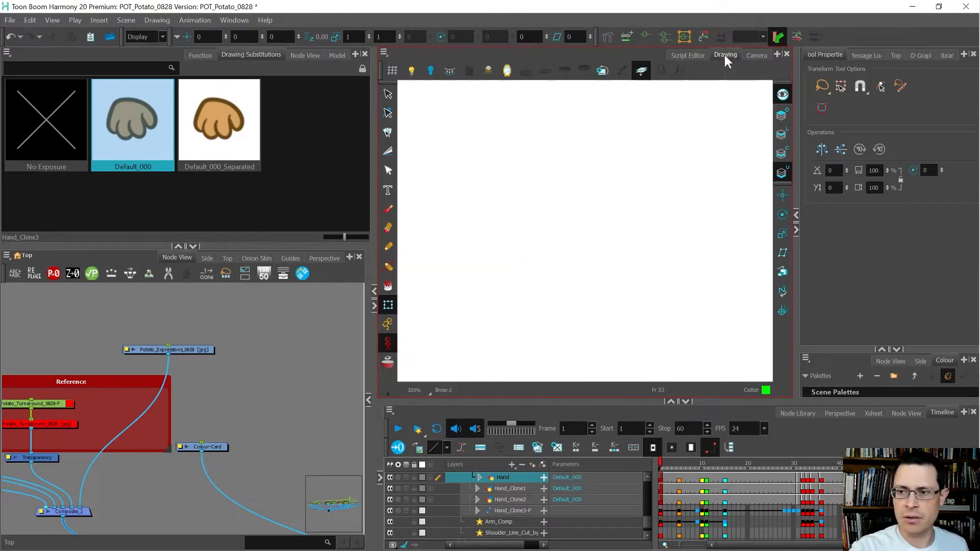
key(shift+m)
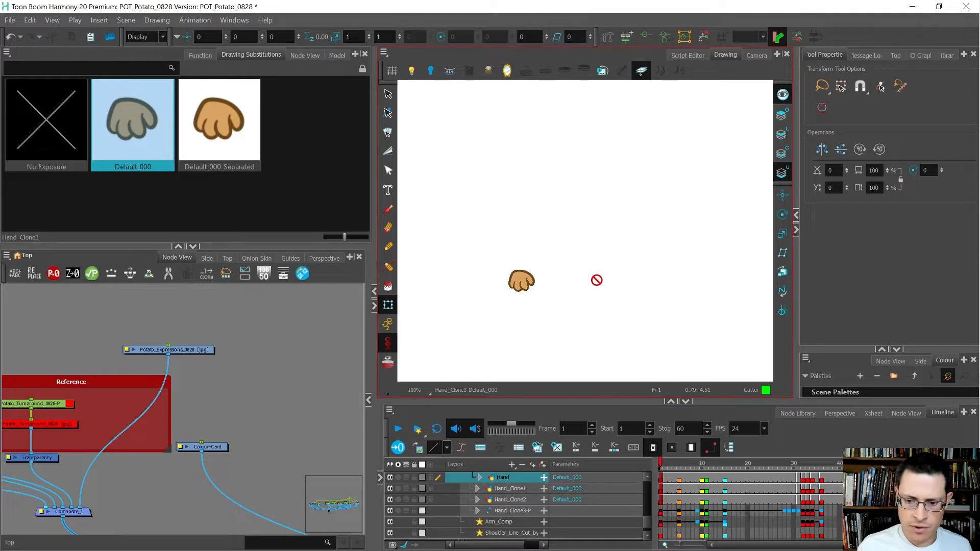
key(2)
key(2)
key(2)
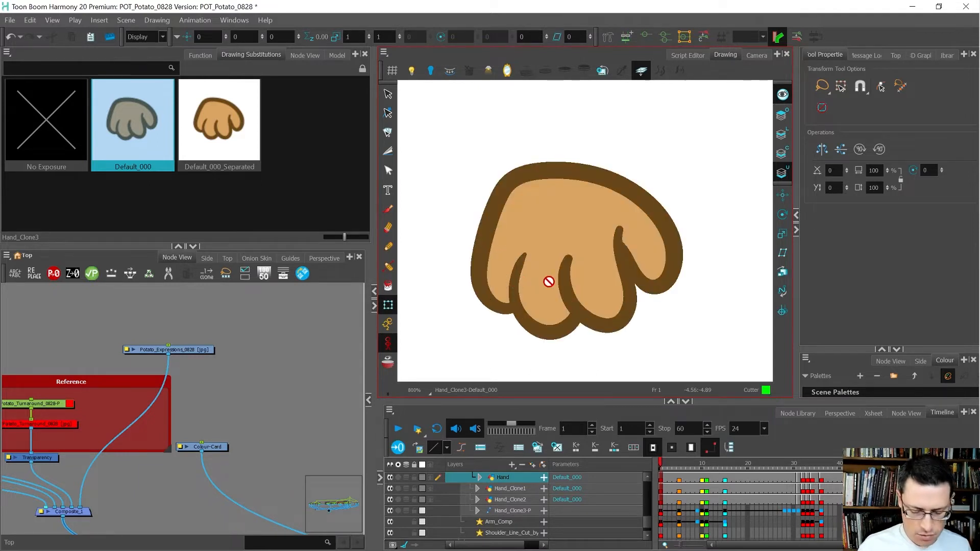
click(665, 485)
click(194, 137)
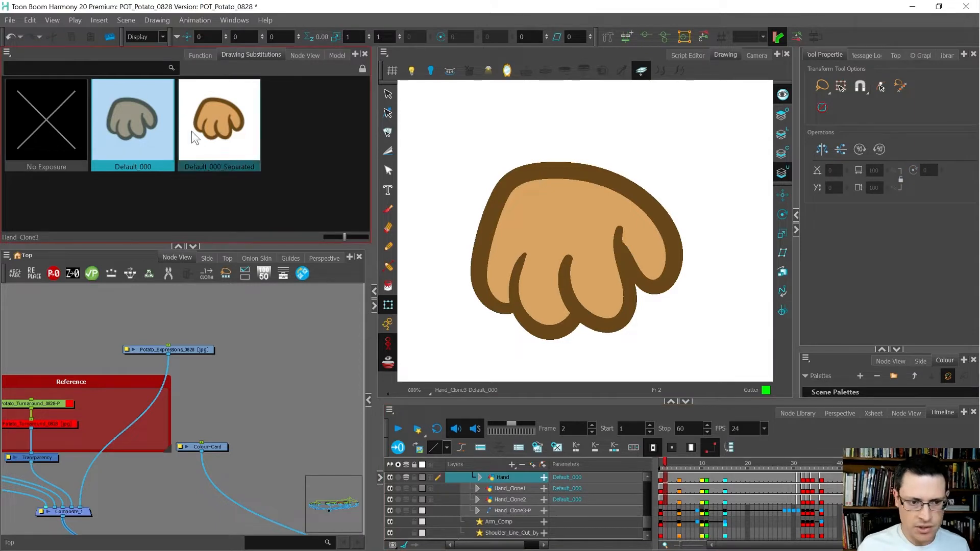
Step: Rotate the whole Default_000_Separated artwork slightly counterclockwise and shift it onto the Default_000 onion skin, comparing frames 1 and 2
key(alt+s)
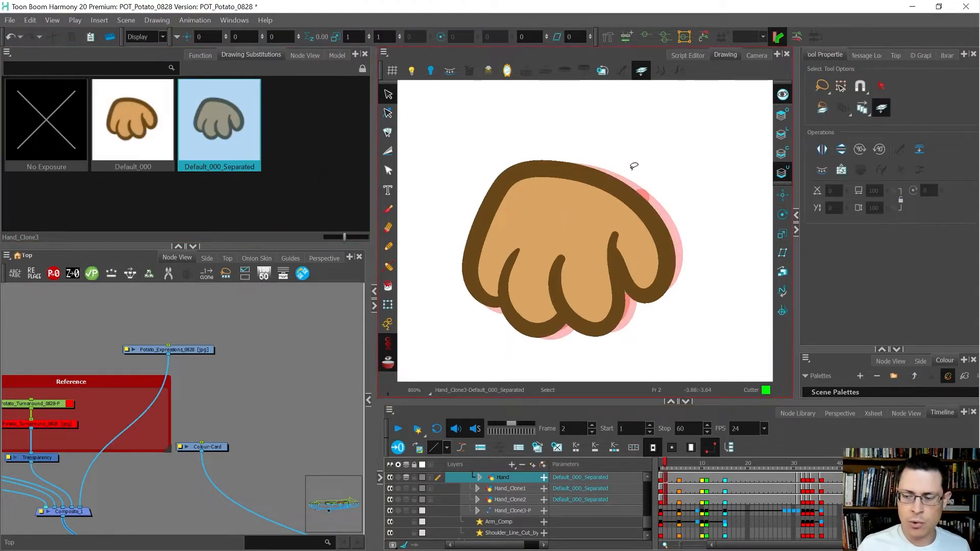
drag(693, 158, 746, 247)
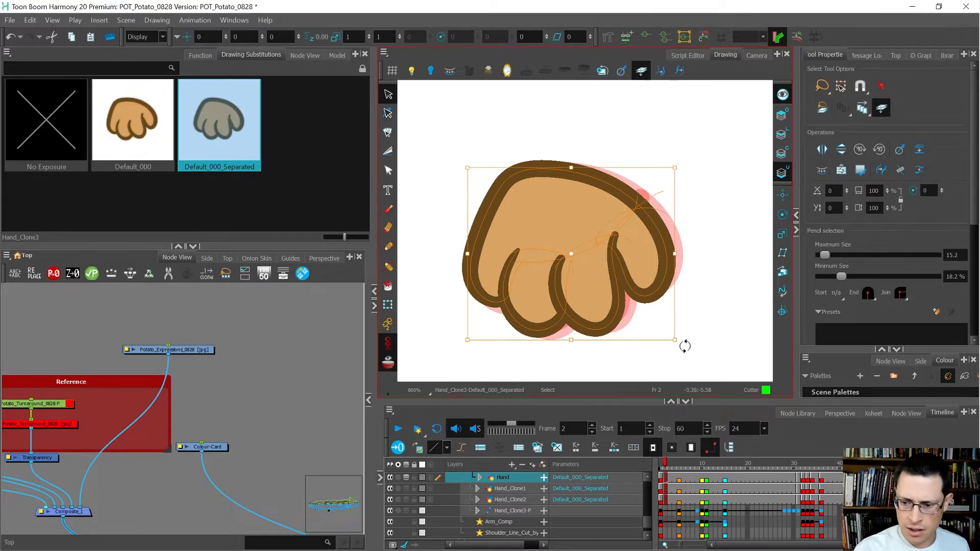
drag(683, 345, 696, 333)
drag(613, 294, 622, 294)
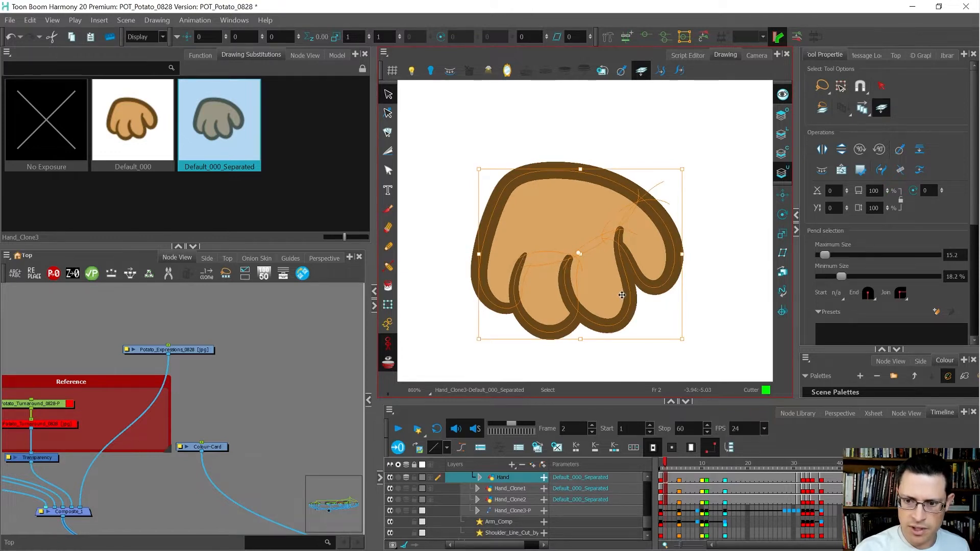
key(comma)
key(period)
key(comma)
key(period)
key(comma)
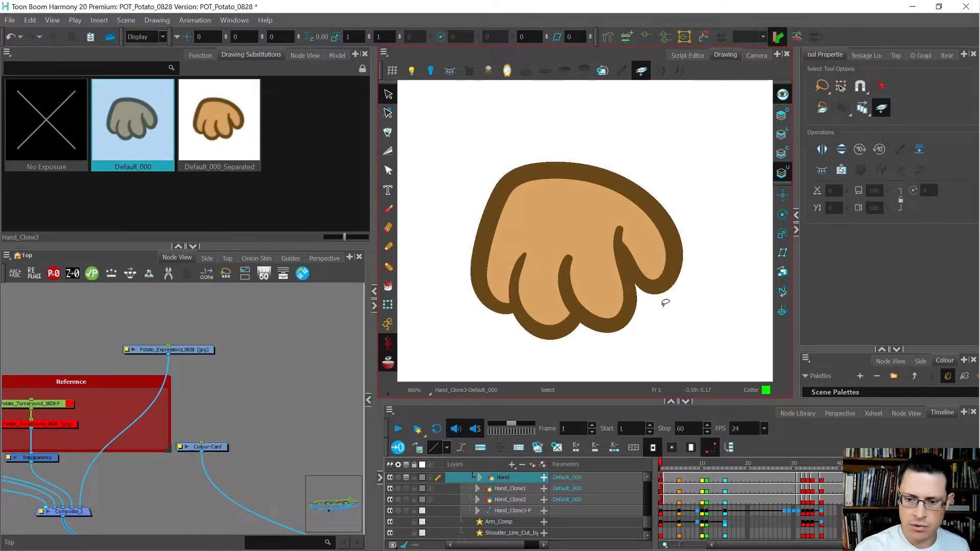
key(period)
Step: Fine-tune the rotation of the Default_000_Separated artwork against the onion skin's upper outline and undo the last excess adjustment
mouse_move(687, 312)
mouse_down()
mouse_move(691, 185)
mouse_move(665, 282)
mouse_up()
scroll(552, 236, up, 1)
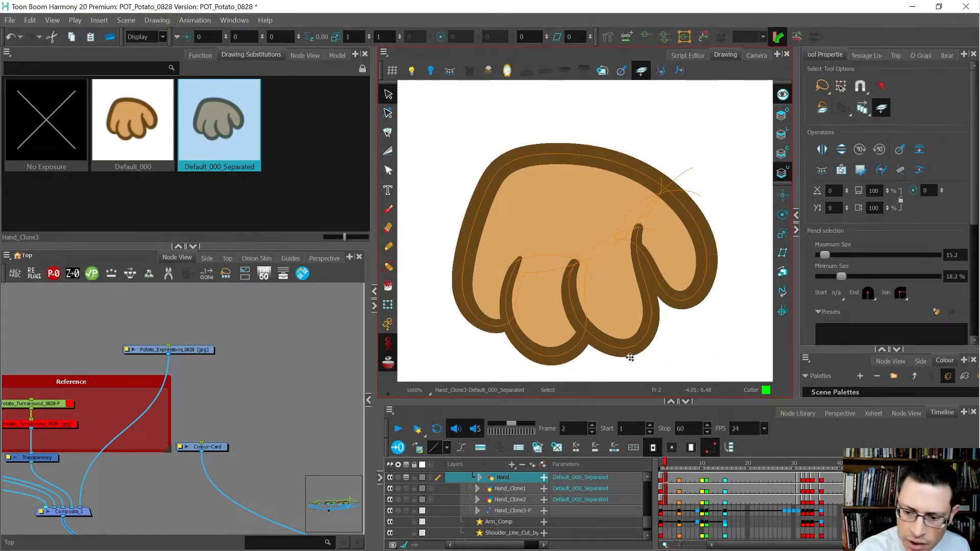
scroll(457, 156, up, 1)
scroll(457, 156, up, 3)
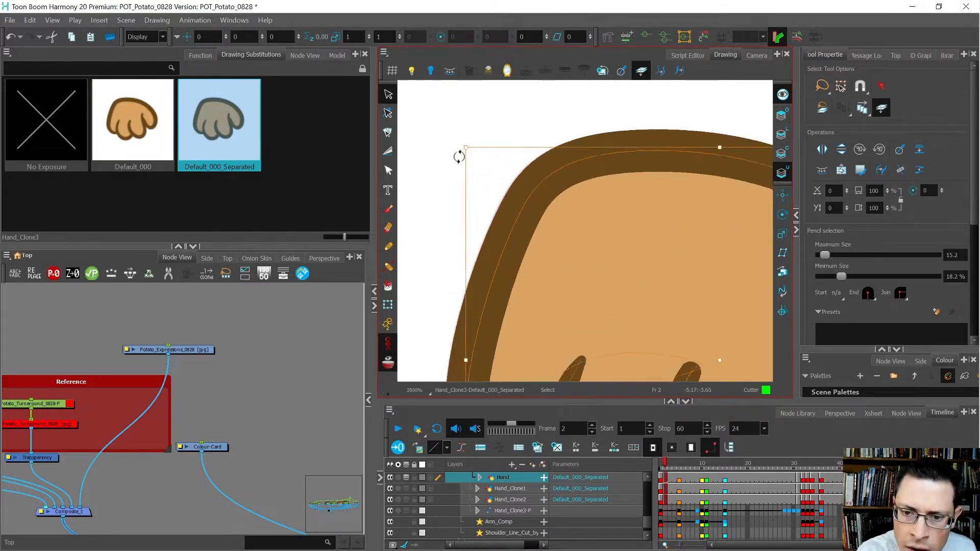
drag(460, 147, 449, 151)
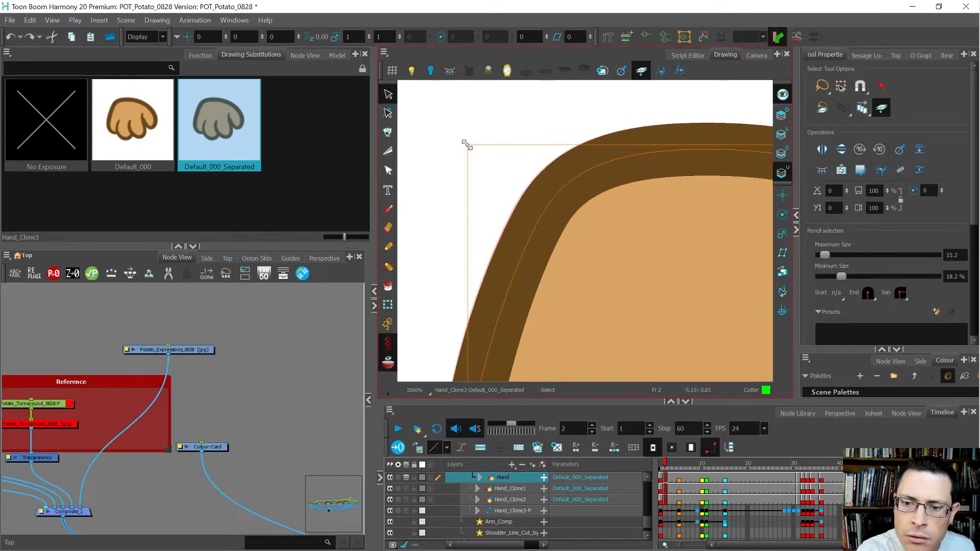
drag(456, 141, 451, 144)
key(ctrl+z)
scroll(433, 191, down, 4)
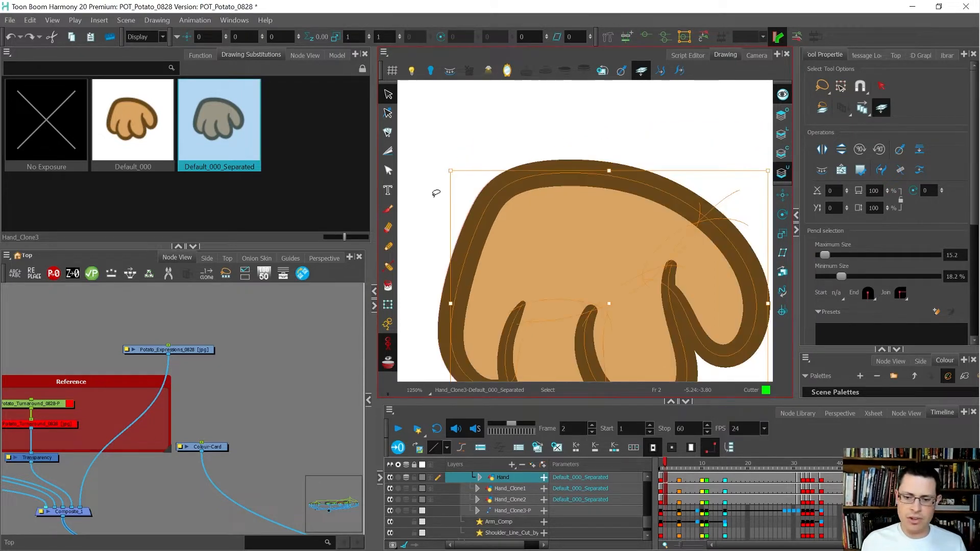
Step: Deselect the artwork and flip between frames 1 and 2 to compare the alignment of the two hand drawings
click(445, 145)
key(comma)
key(period)
key(comma)
scroll(459, 152, down, 4)
key(period)
key(comma)
key(period)
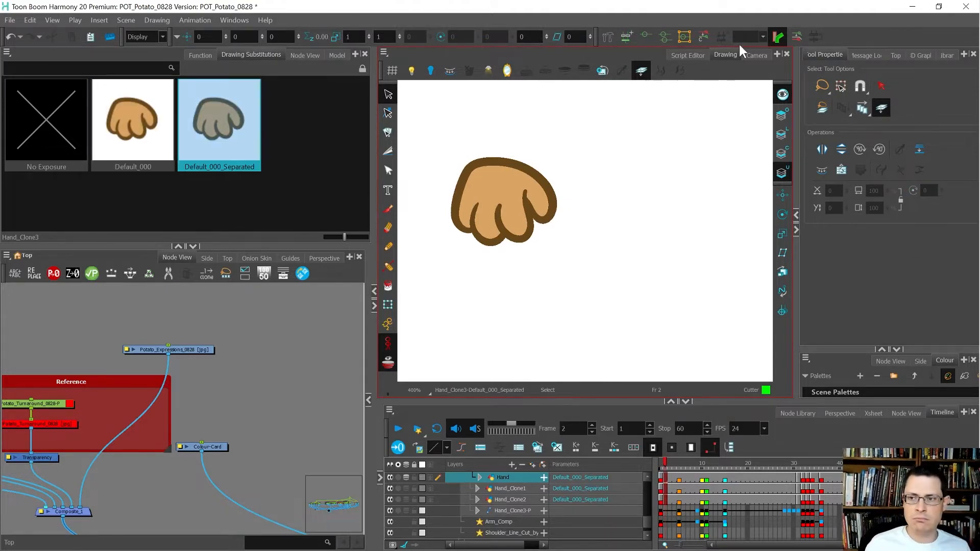
Step: In the Camera view, rotate the Hand-MP peg clockwise to about -7 degrees at frame 1 to fit the Default sketch
click(752, 55)
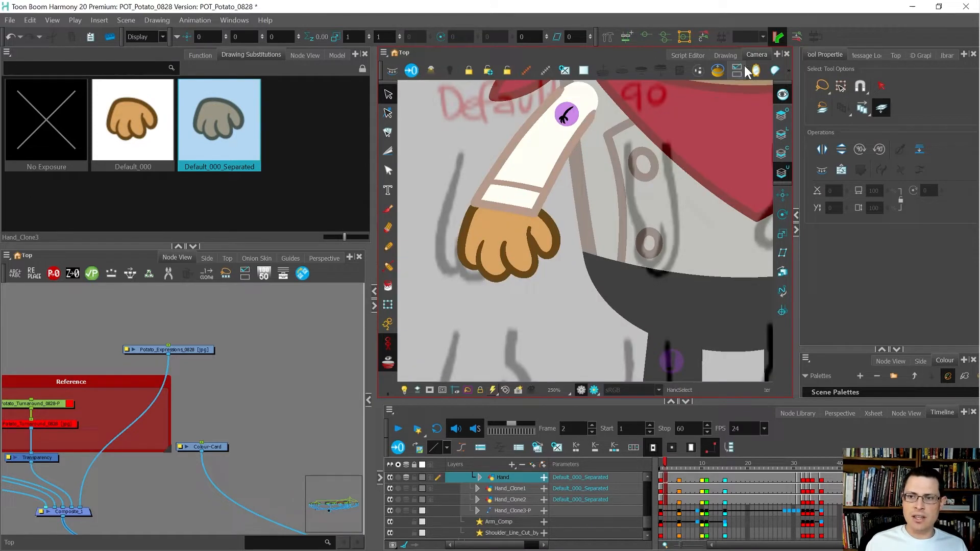
key(shift+t)
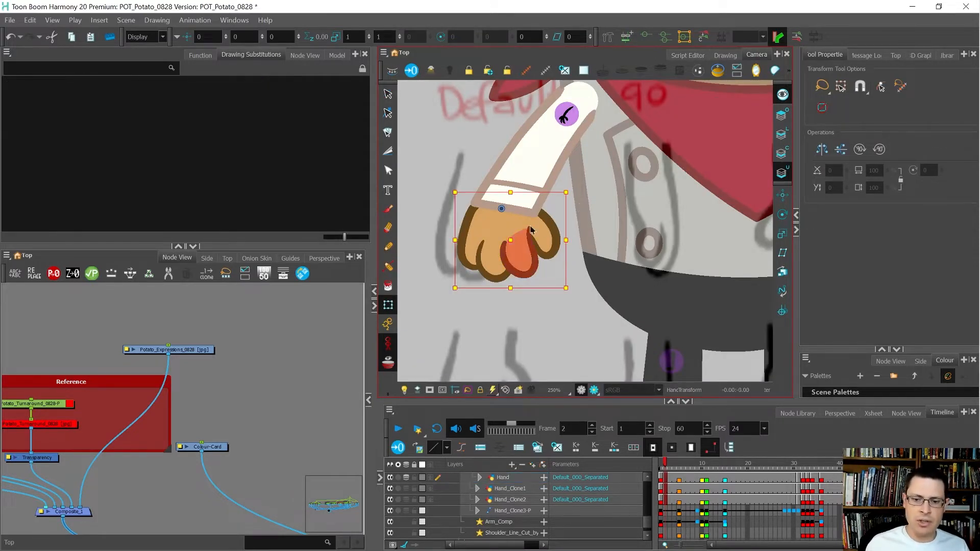
key(shift+m)
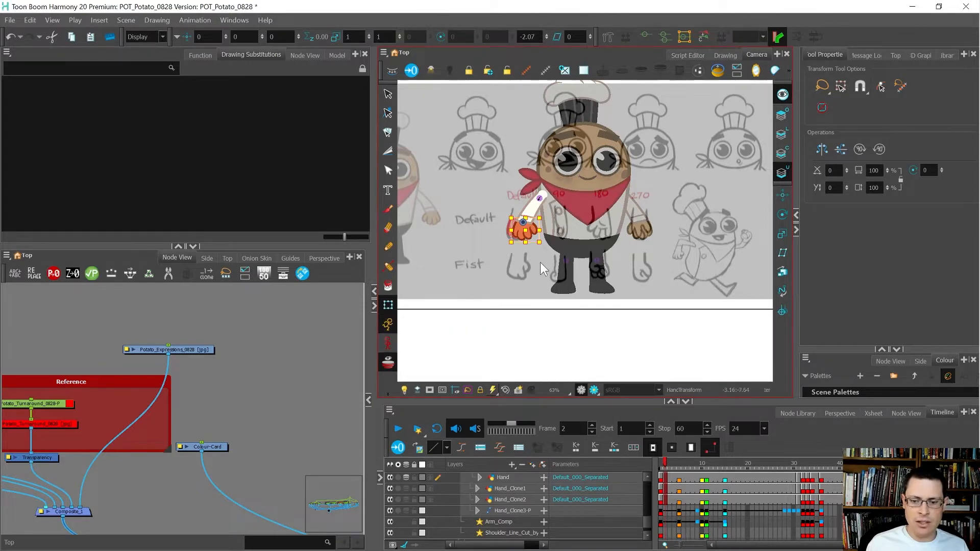
click(663, 491)
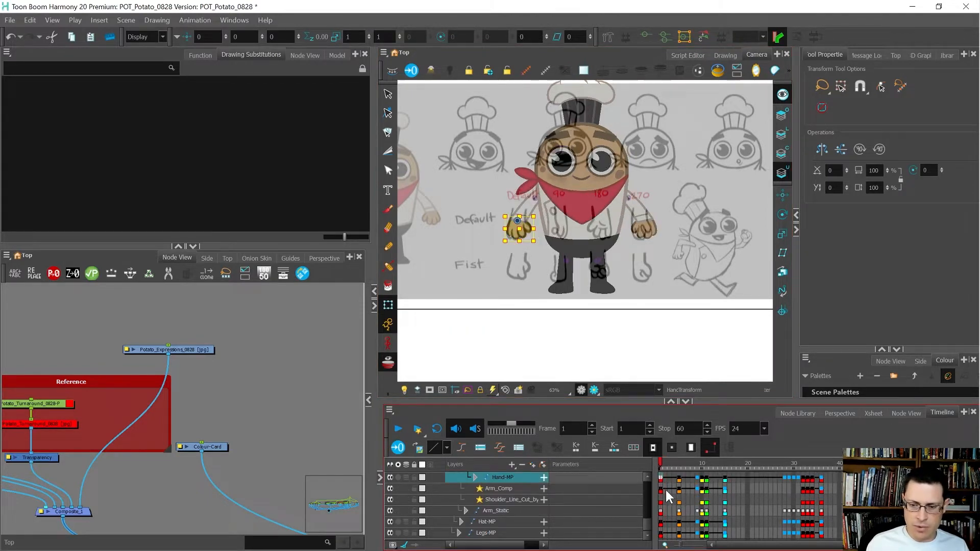
scroll(593, 300, up, 4)
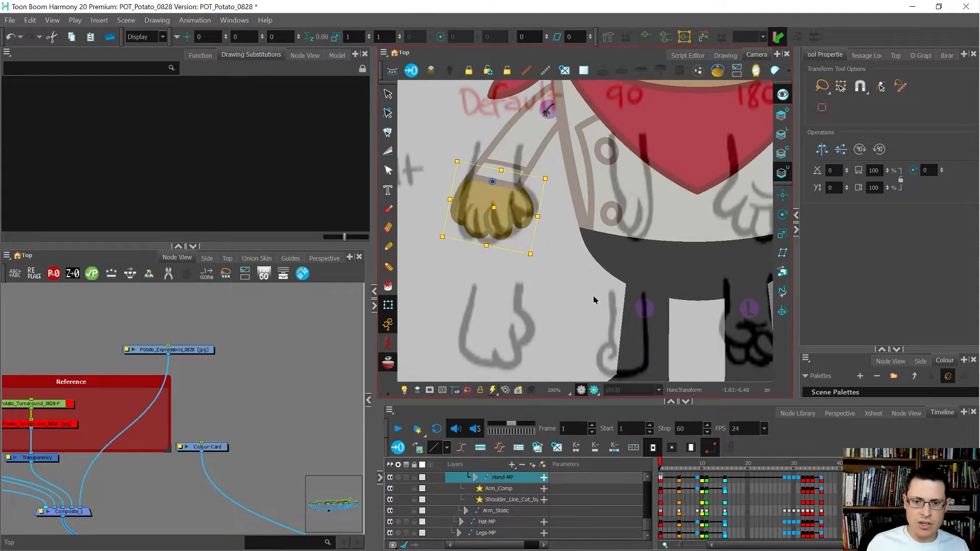
drag(593, 300, 609, 297)
Step: Rotate the Hand-MP peg clockwise to about -15 degrees at the frame 5 key to align the hand with the cuff
key(apostrophe)
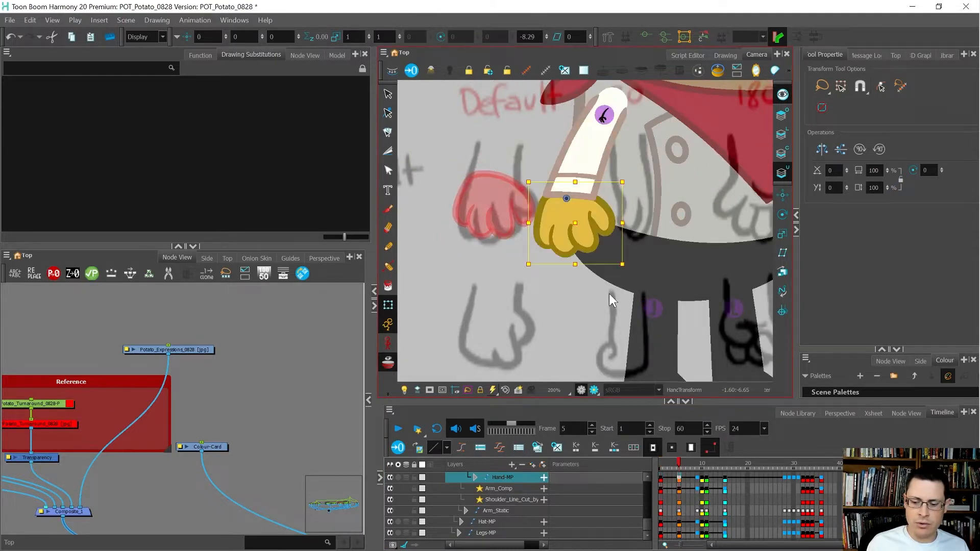
drag(669, 309, 658, 320)
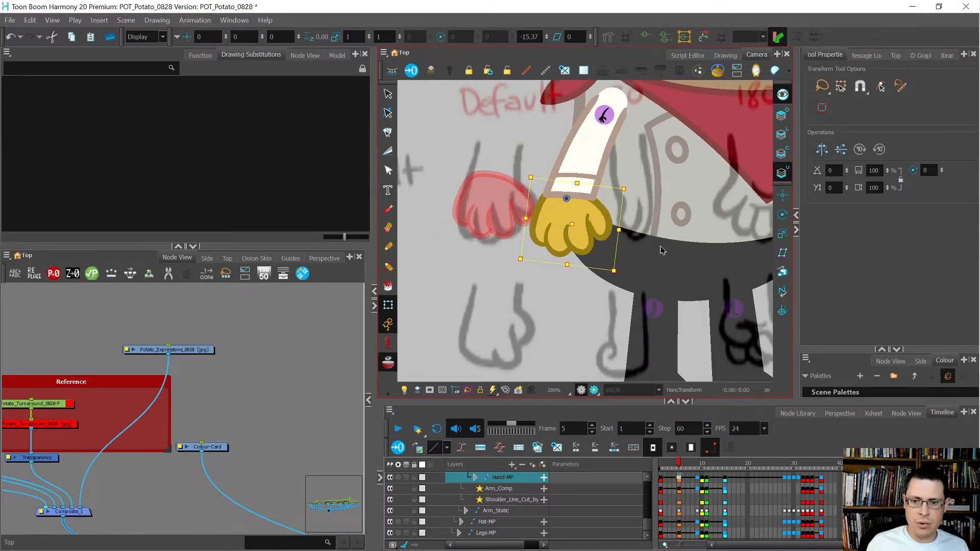
scroll(661, 253, up, 1)
drag(664, 248, 670, 241)
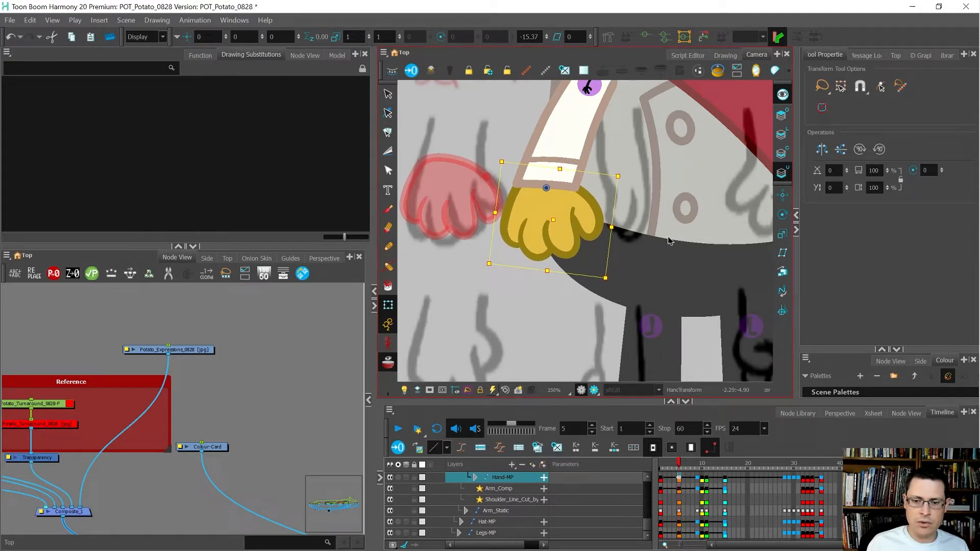
Step: Examine how the hand meets the sleeve at frames 9, 10, 11 and 15, and return to frame 1
key(apostrophe)
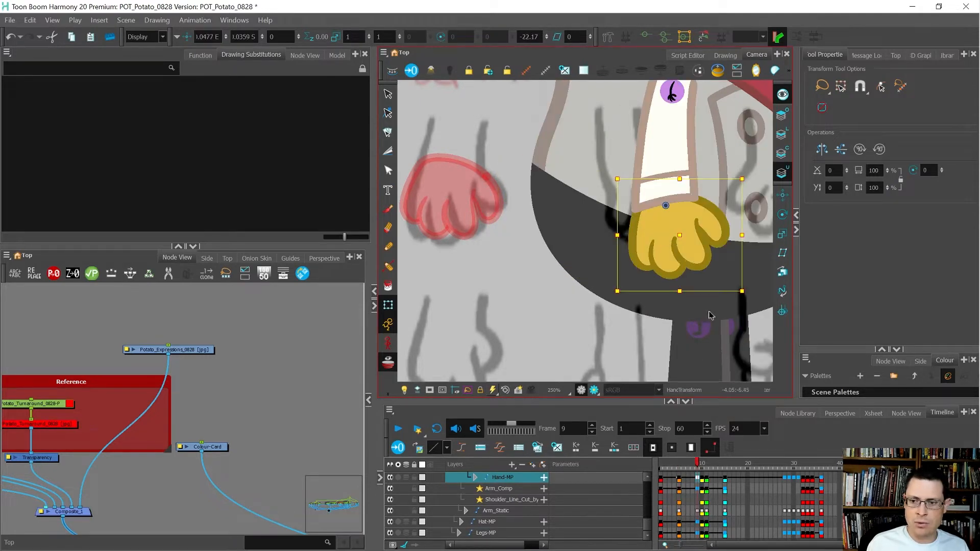
key(period)
scroll(561, 263, up, 1)
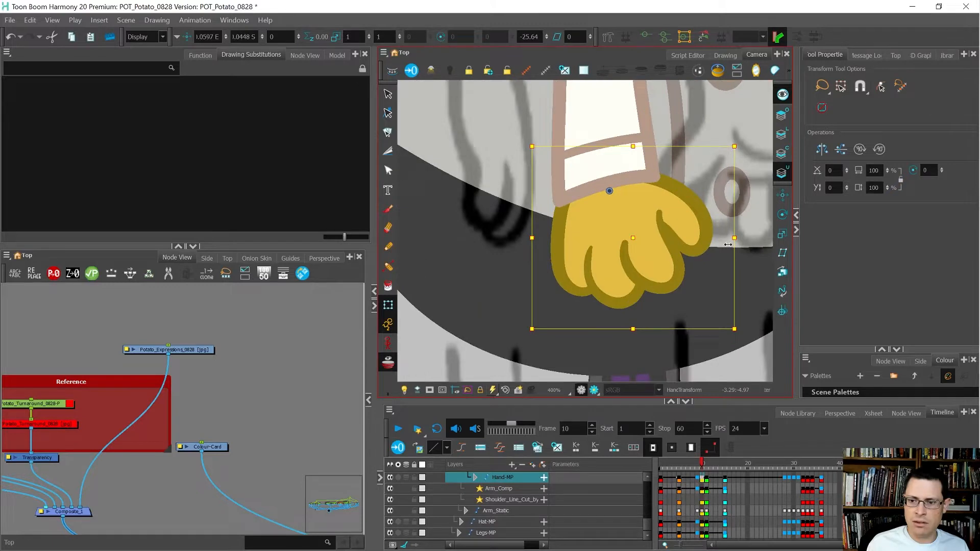
key(period)
scroll(553, 277, down, 4)
scroll(654, 268, up, 5)
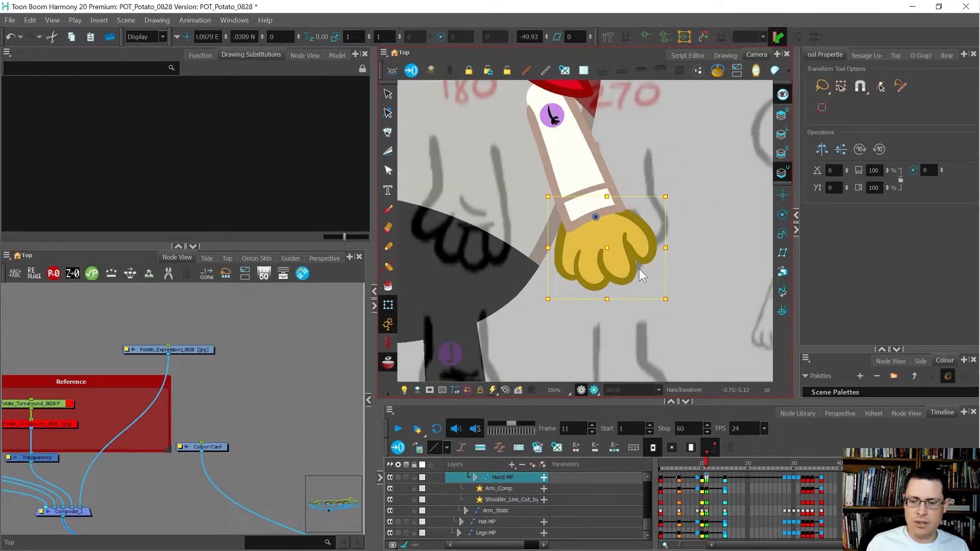
scroll(639, 268, down, 1)
key(apostrophe)
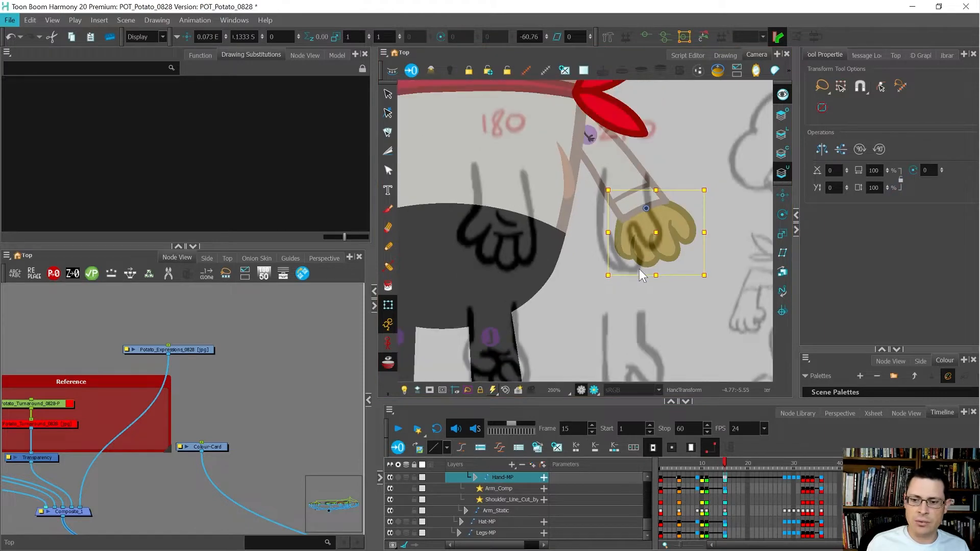
scroll(639, 269, down, 3)
key(semicolon)
key(semicolon)
key(semicolon)
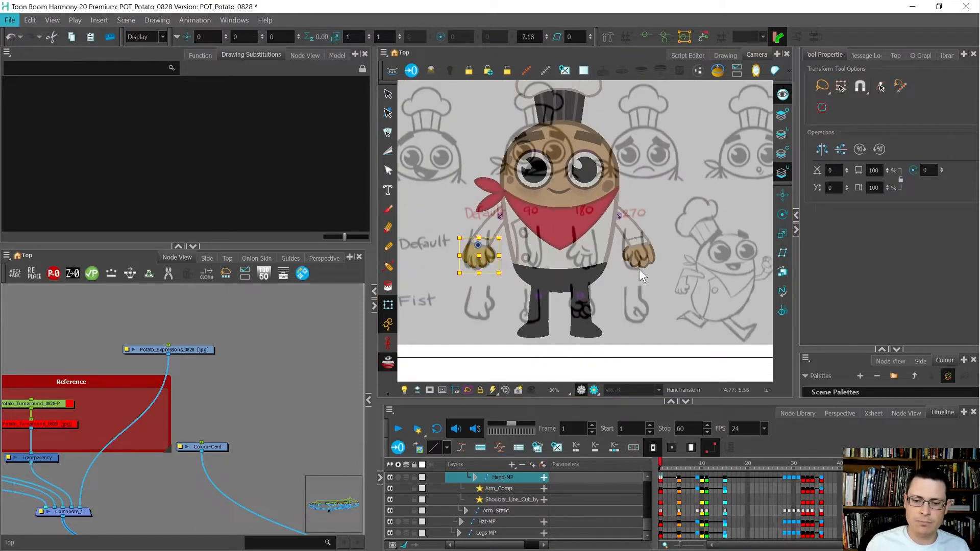
scroll(491, 253, up, 2)
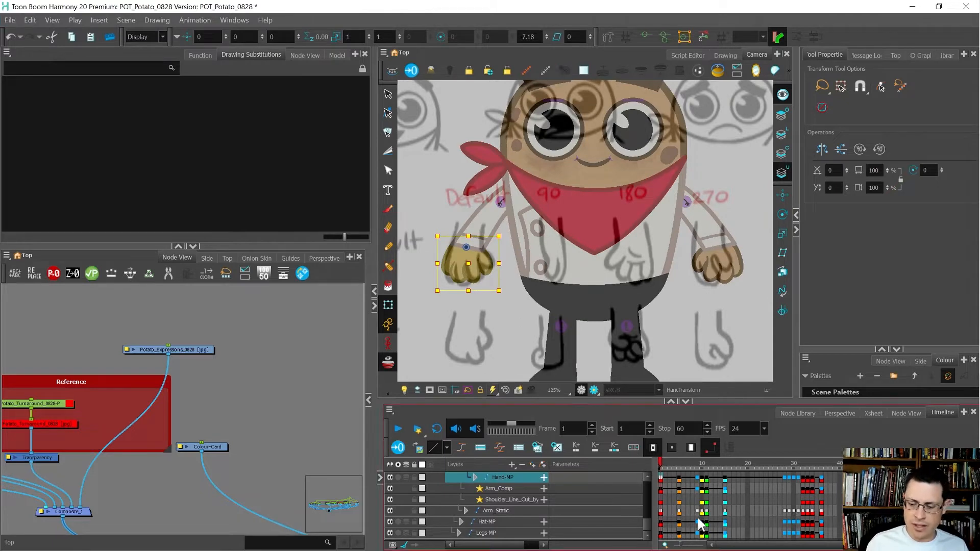
Step: Collapse the timeline to the PTO_Scene-P layer and review the poses at frames 1, 5 and 9 with onion skin turned off
key(F2)
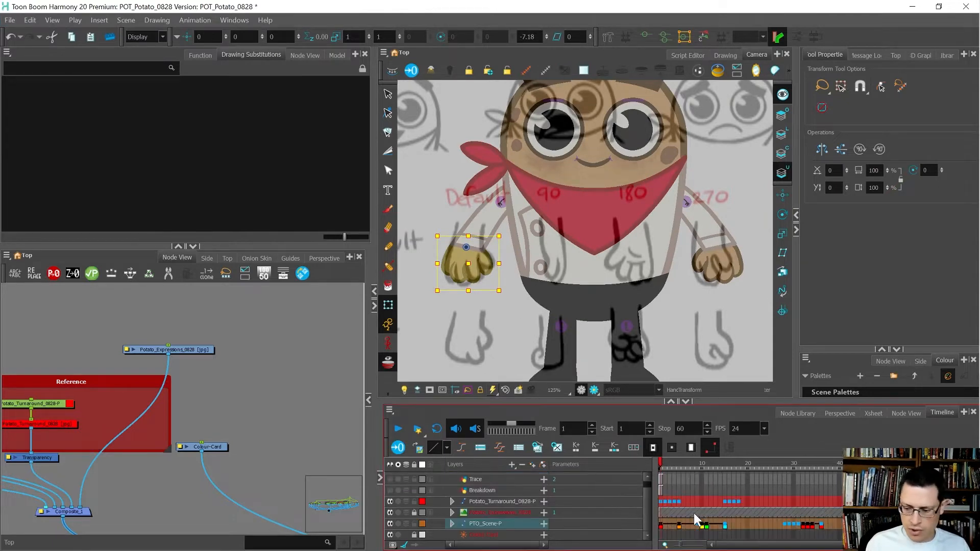
click(663, 525)
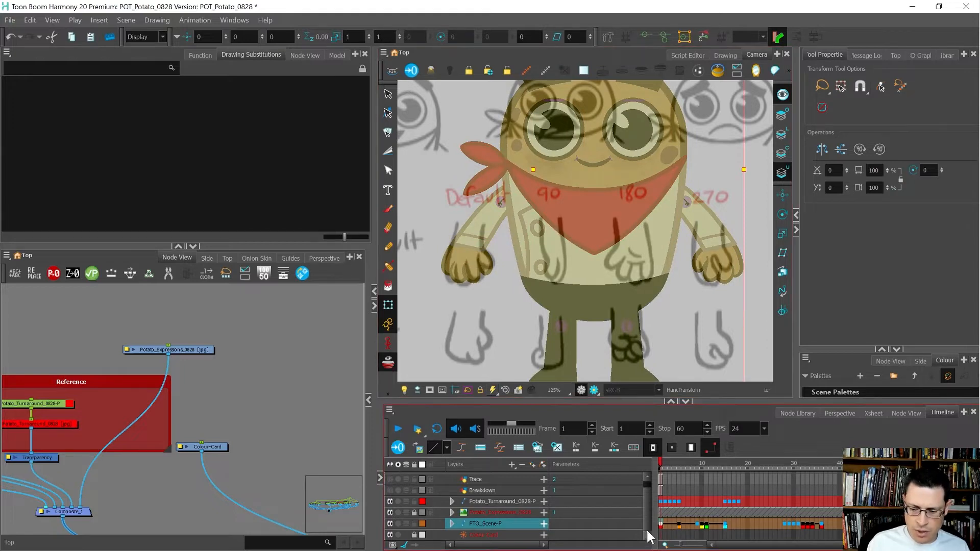
click(677, 526)
click(697, 525)
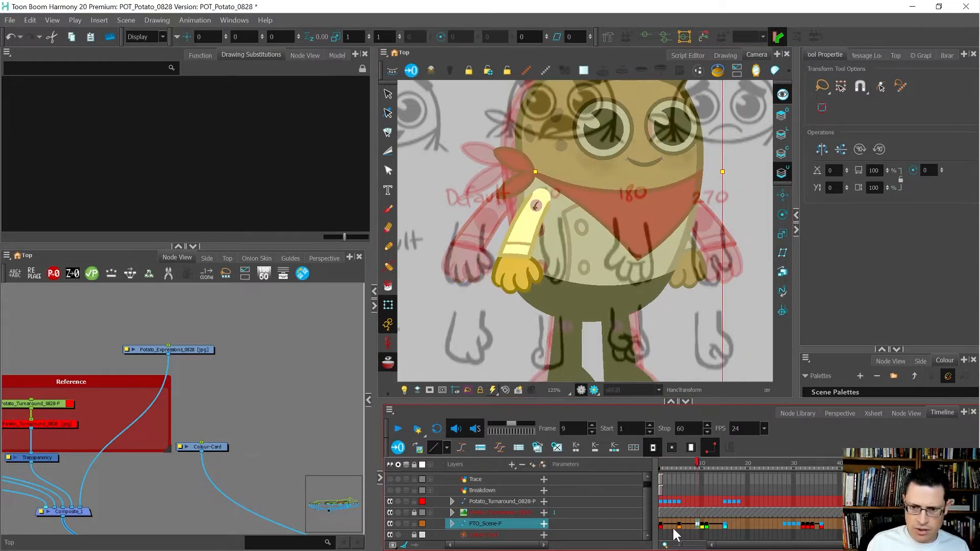
key(alt+o)
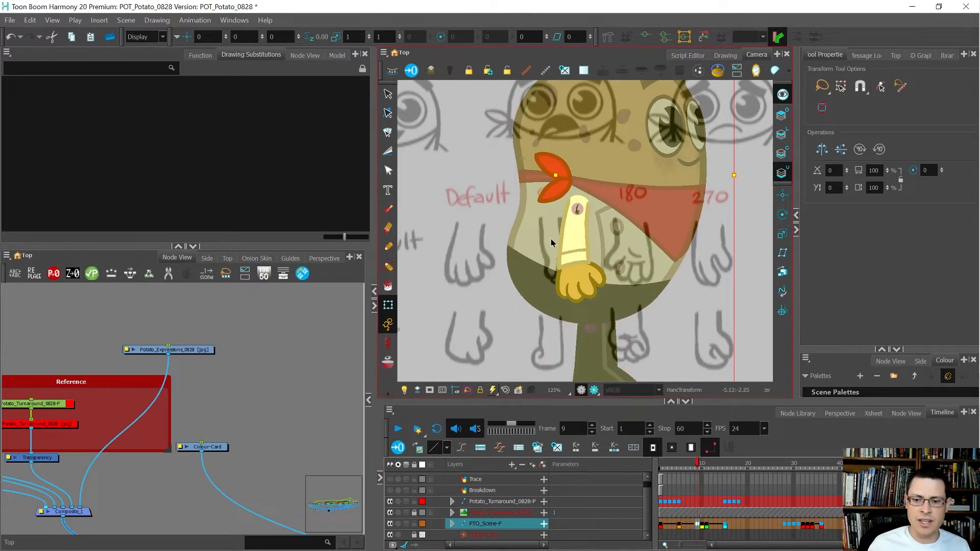
Step: Copy the PTO_Scene-P pose at frame 10 to frame 39 and the pose at frame 15 to frame 40
click(702, 527)
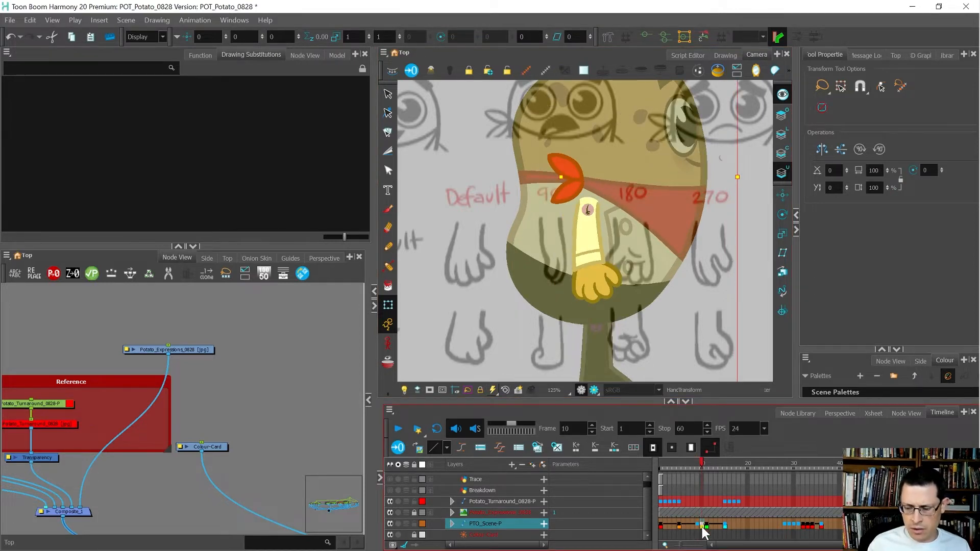
click(835, 524)
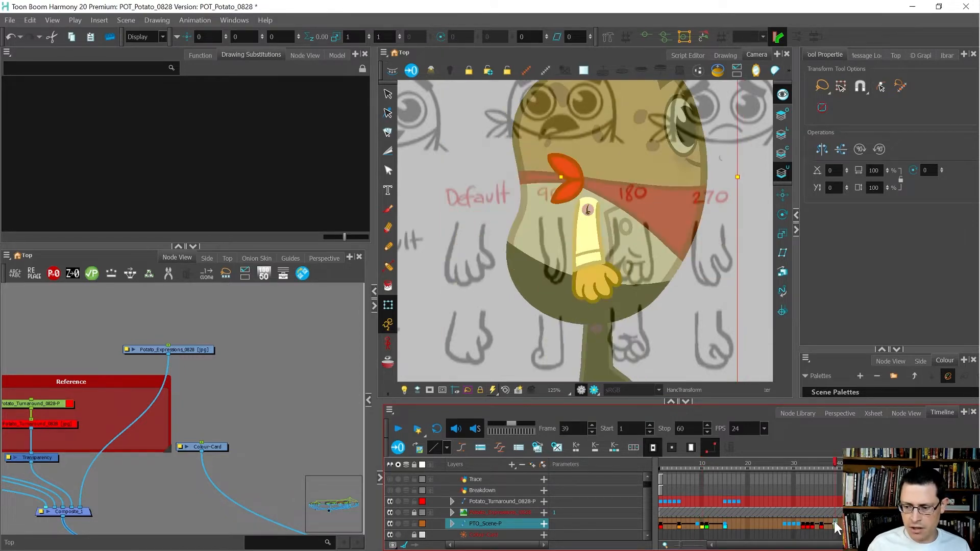
click(706, 523)
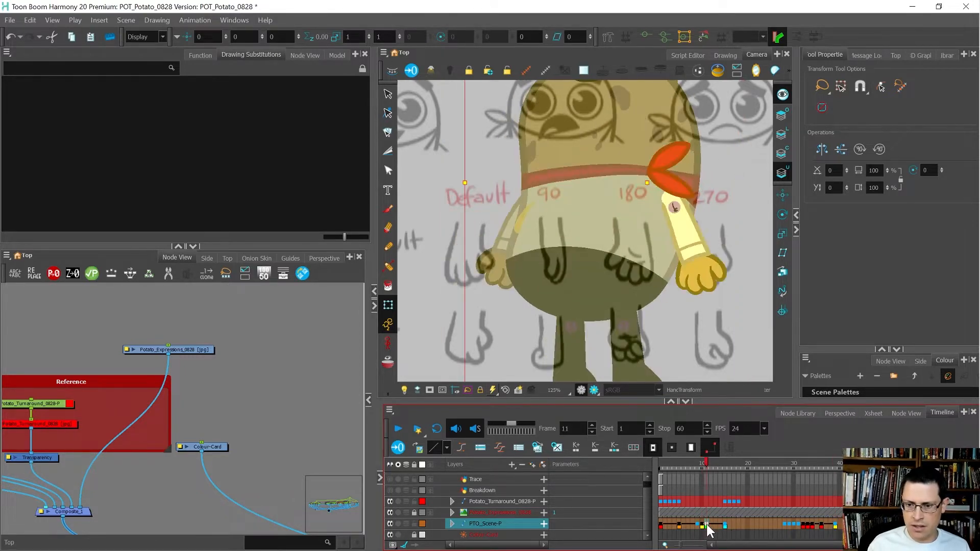
click(725, 524)
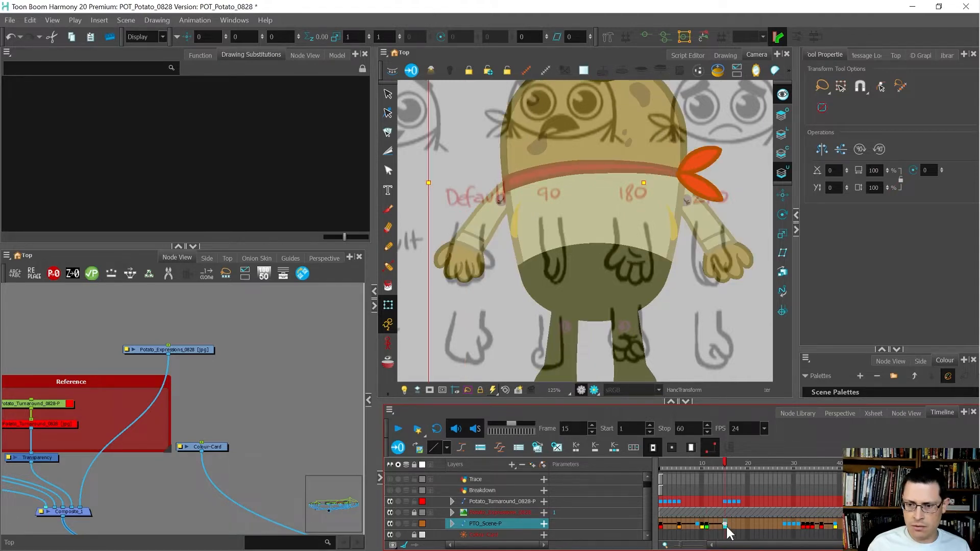
click(841, 528)
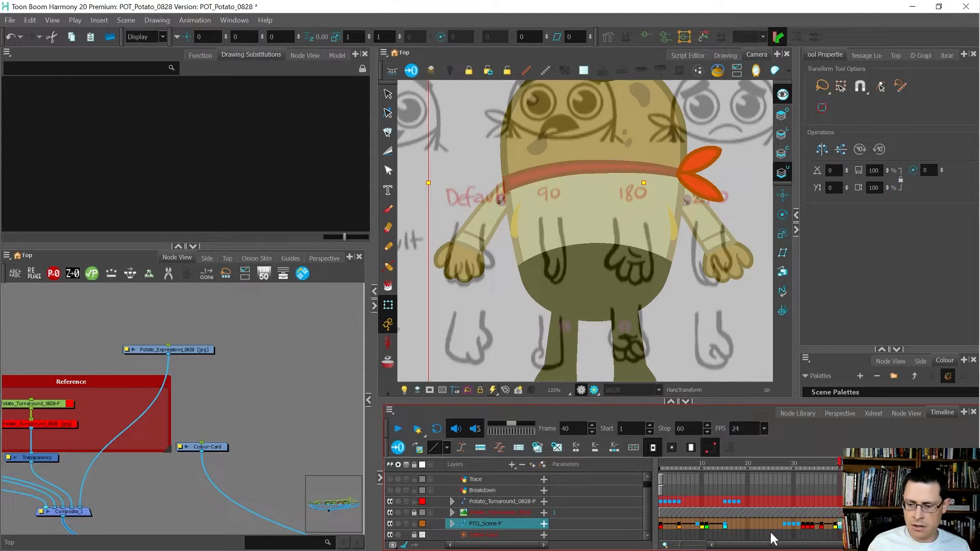
Step: Copy the frame 1 pose to frame 41 on PTO_Scene-P and review the copied poses from frame 39 to 41
click(661, 528)
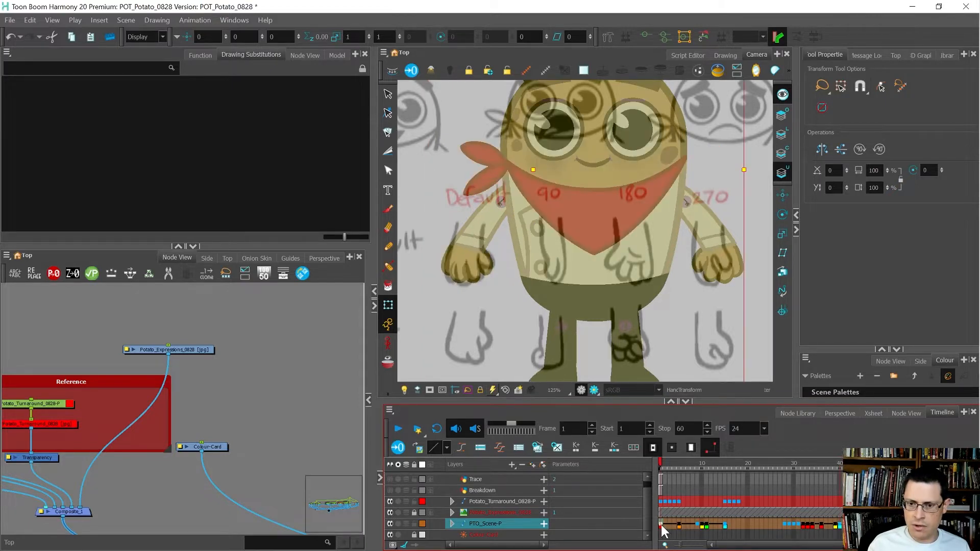
click(843, 528)
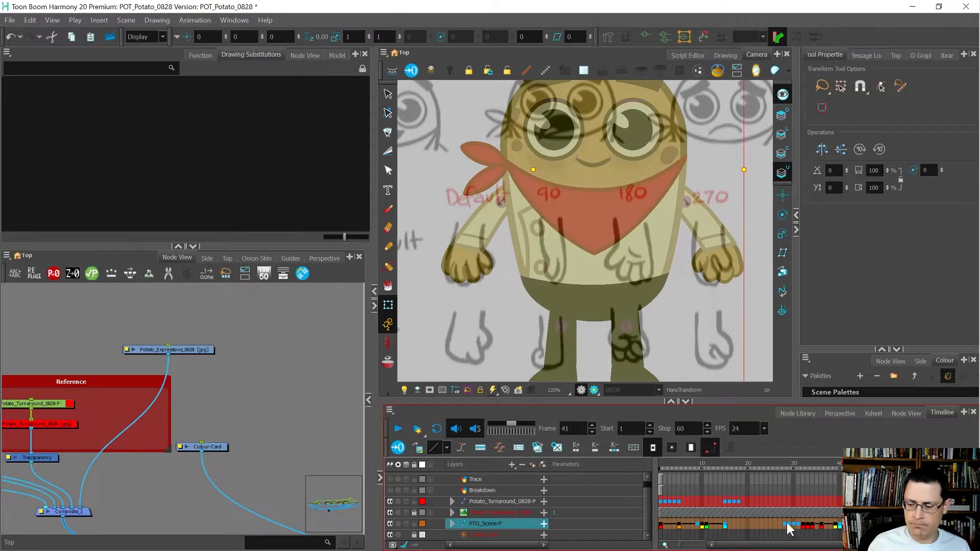
click(679, 525)
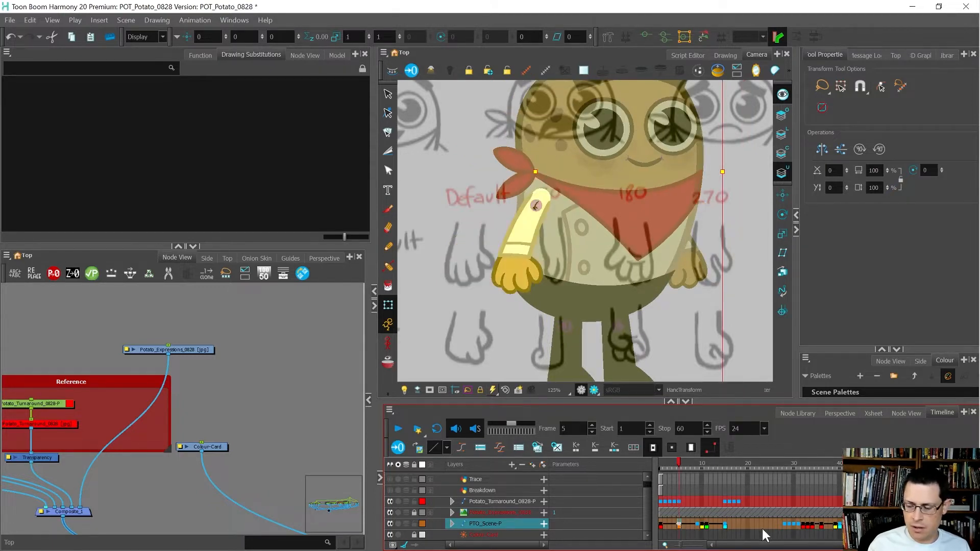
click(835, 526)
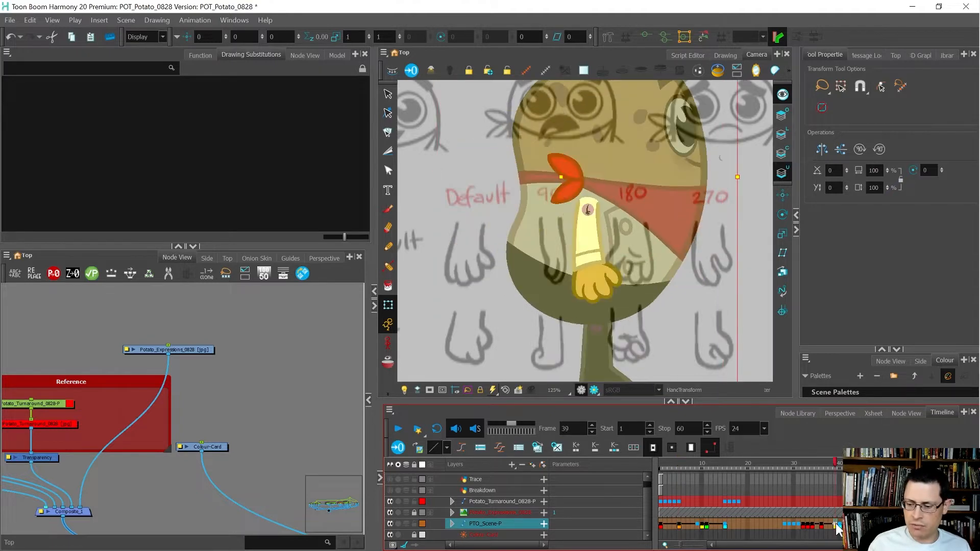
key(period)
key(period)
key(comma)
key(comma)
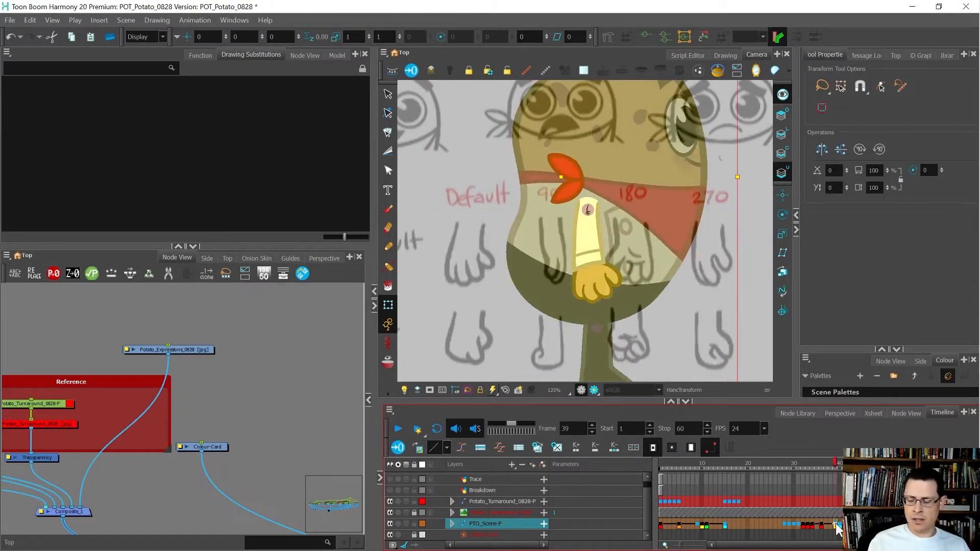
Step: Add a parent peg to the Potato_Expressions_0828 drawing
scroll(484, 227, down, 1)
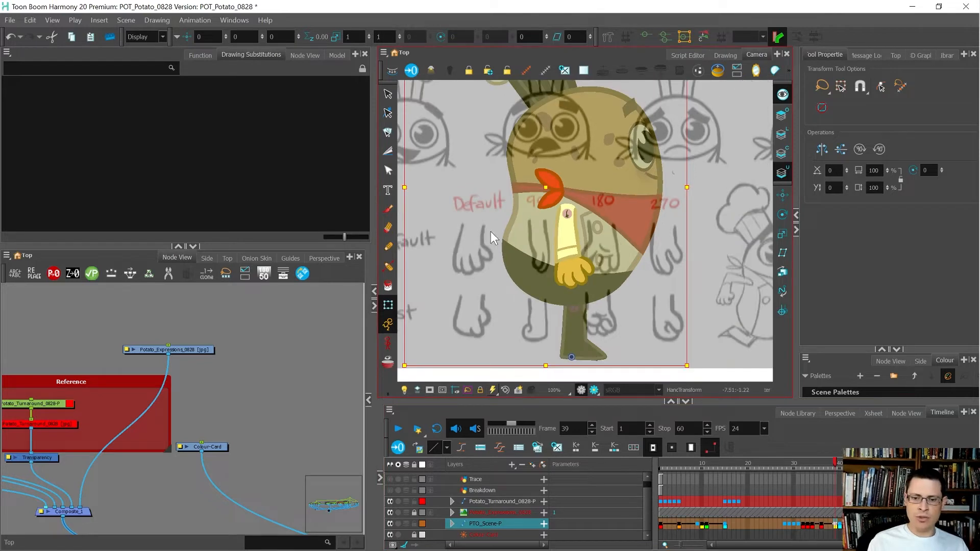
scroll(216, 378, down, 1)
click(193, 353)
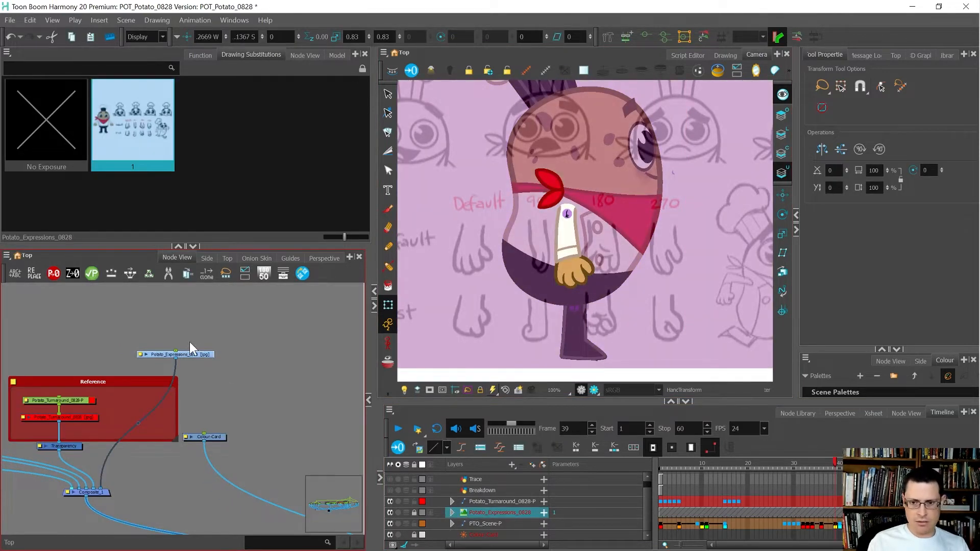
key(ctrl+p)
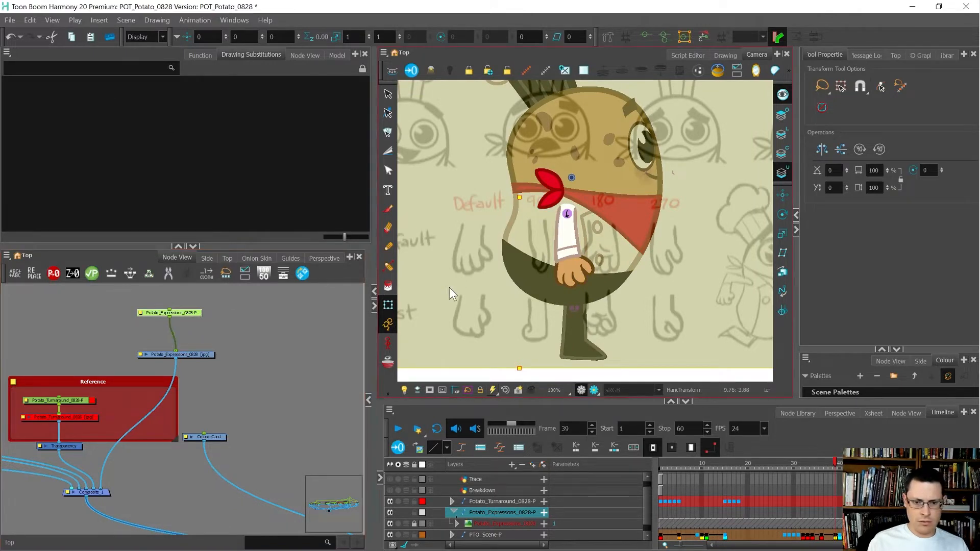
Step: At frame 39, move the expressions sheet so its 90 Default hand overlays the rig's hand, nudging it forward in depth to 0.004 F
drag(466, 264, 499, 282)
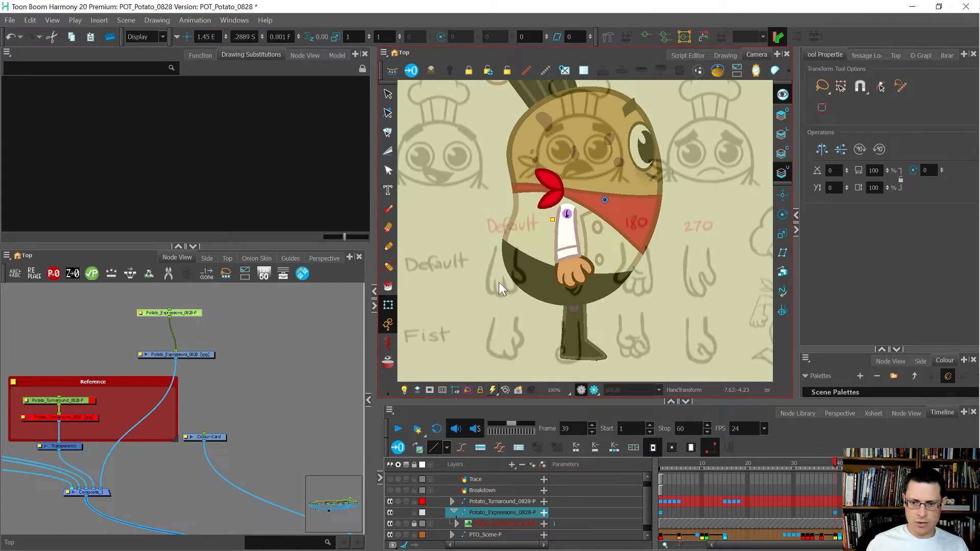
key(alt+Down)
key(alt+Down)
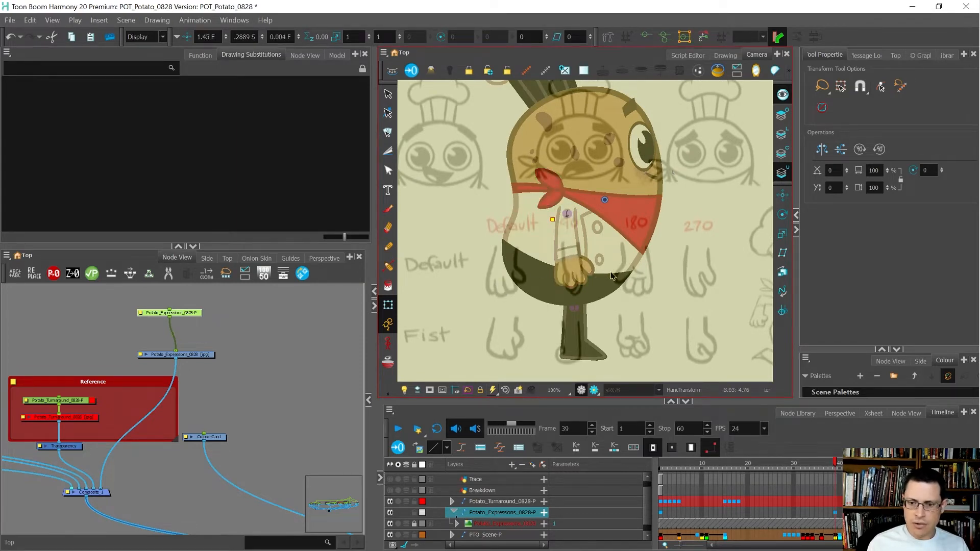
scroll(578, 275, up, 4)
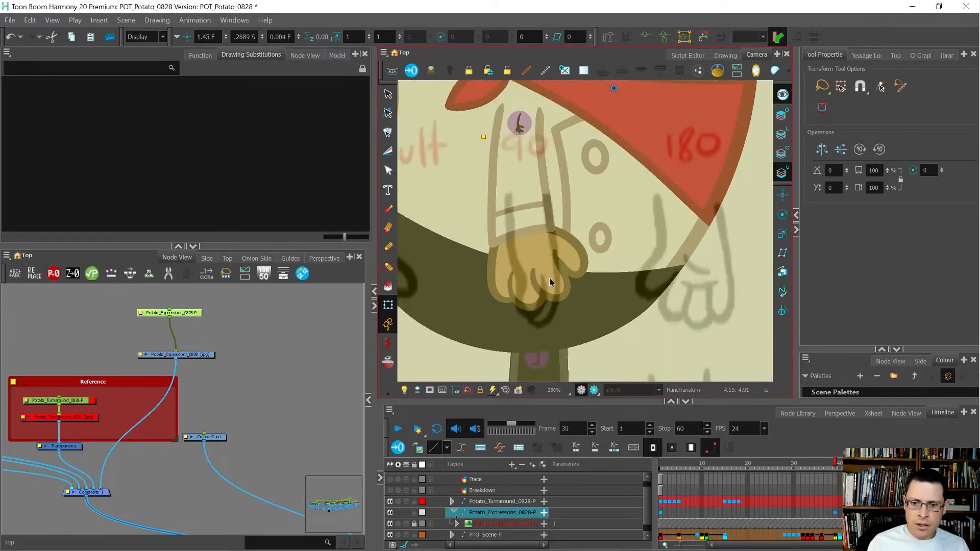
scroll(565, 271, up, 1)
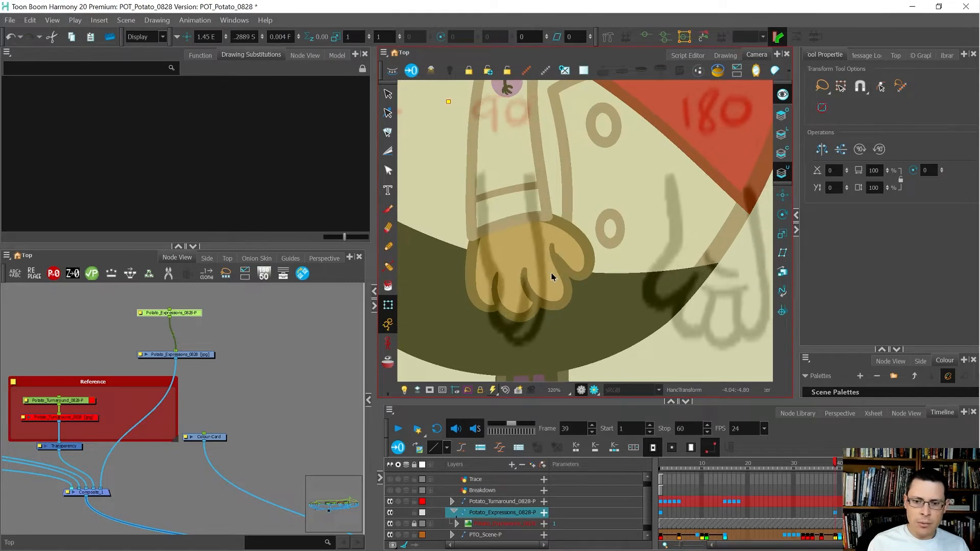
drag(551, 273, 554, 275)
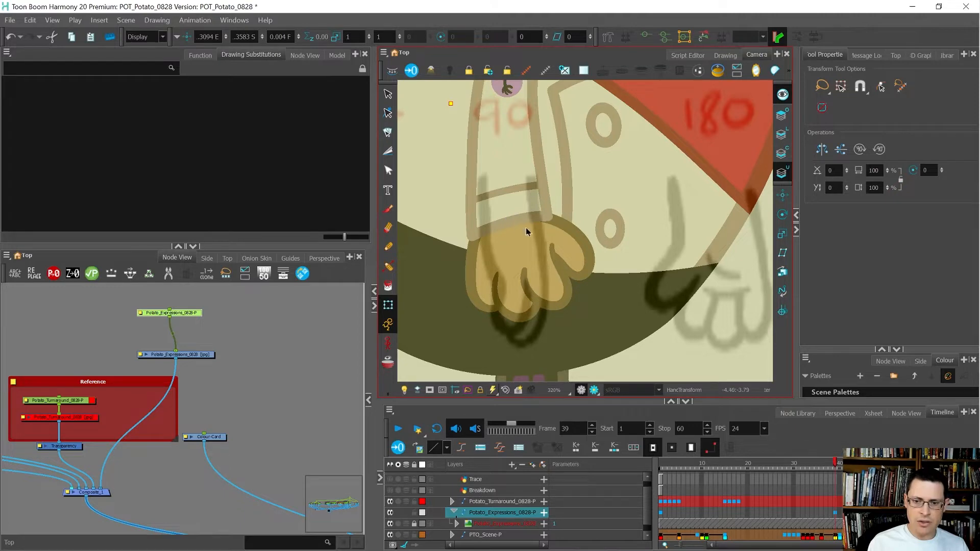
drag(514, 236, 517, 237)
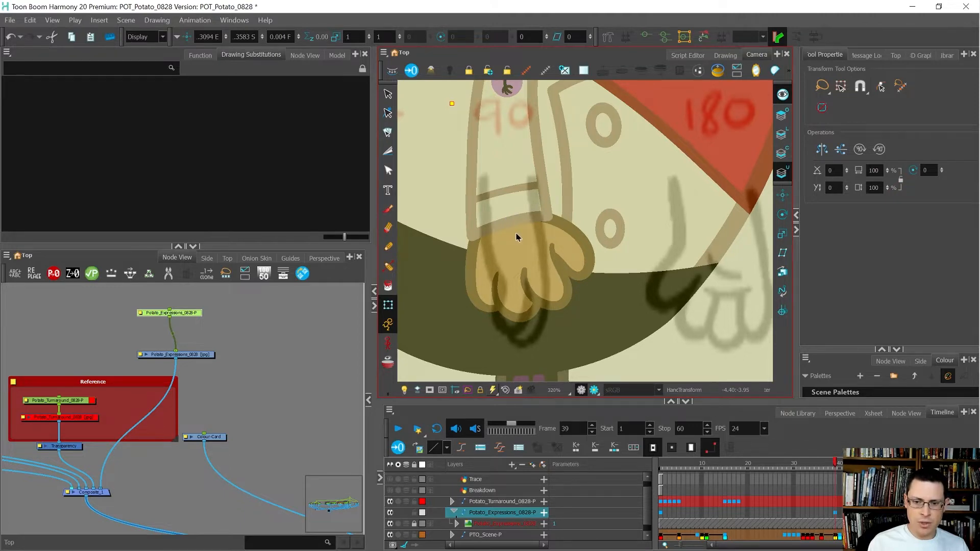
Step: At frame 40, move the expressions sheet so its 180 Default hand overlays the back-view hand beside the scarf knot
scroll(515, 232, down, 2)
key(.)
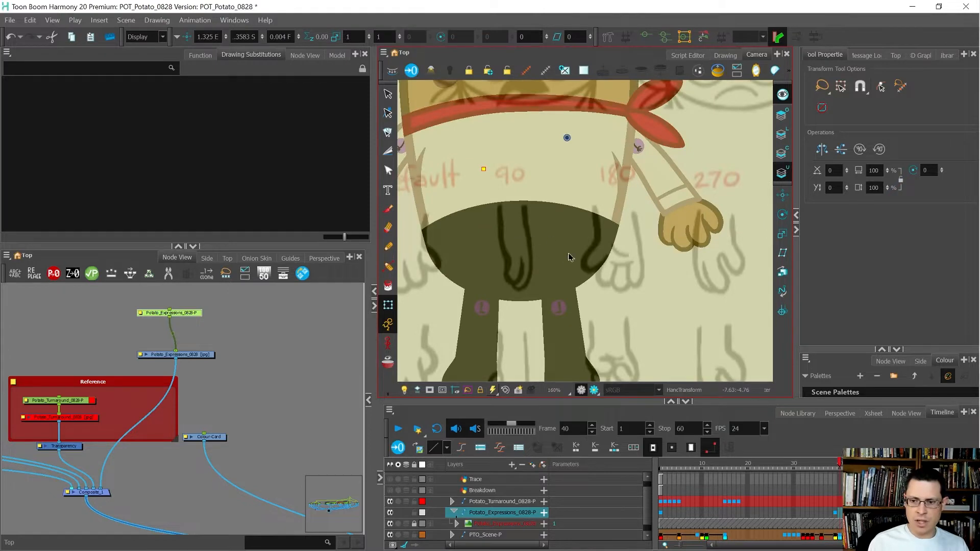
mouse_move(571, 251)
mouse_down()
mouse_move(627, 247)
mouse_move(638, 229)
mouse_up()
scroll(686, 207, up, 2)
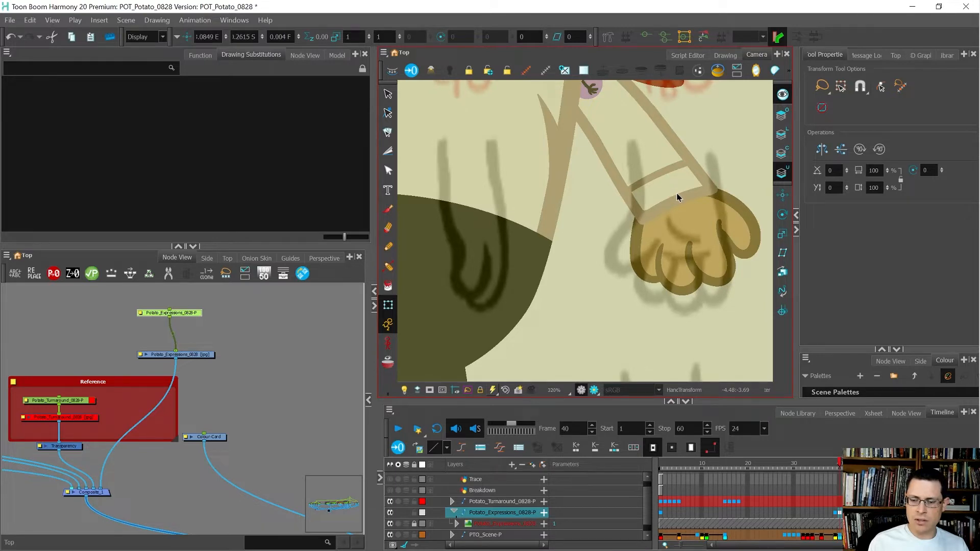
scroll(633, 212, down, 5)
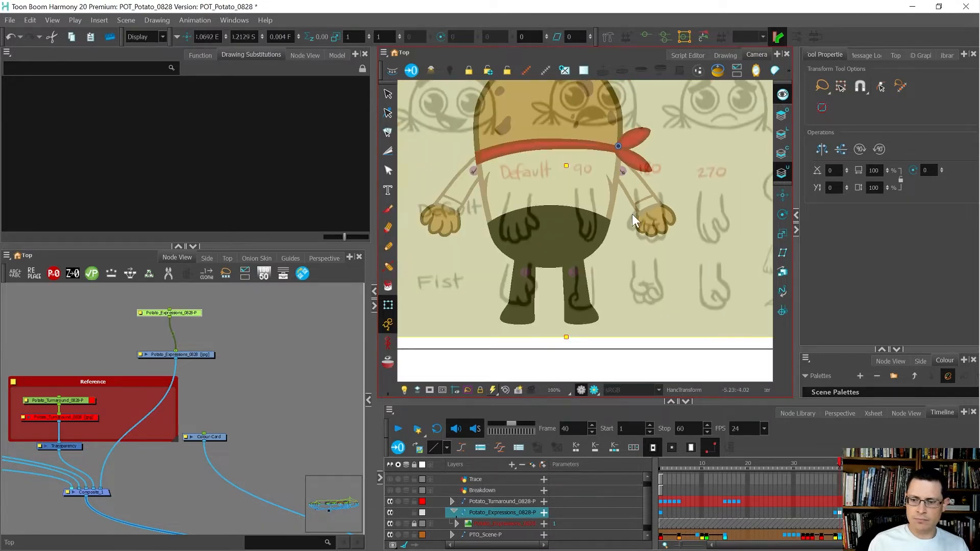
Step: At frame 41, move the expressions sheet so its 270 Default hand overlays the front-view hand on the scarf-knot side
key(.)
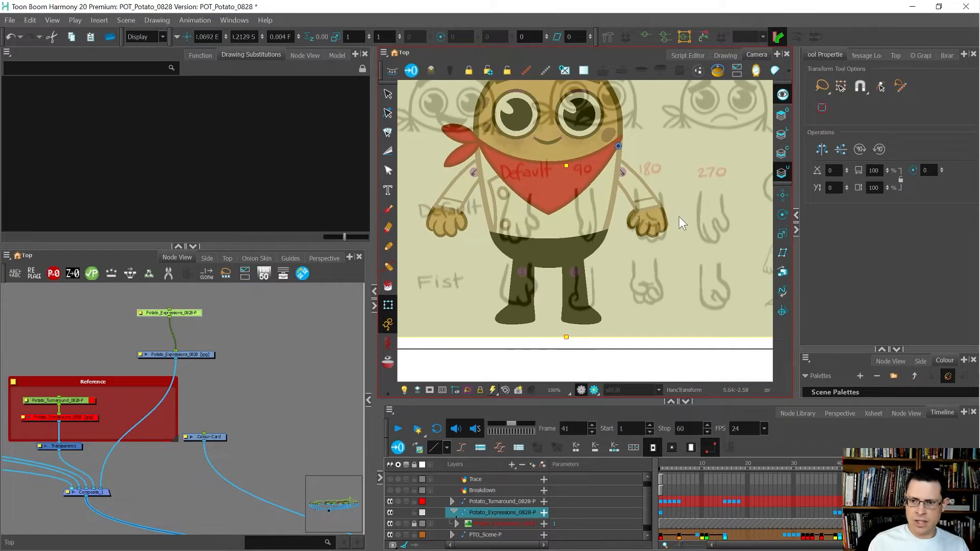
drag(708, 225, 442, 234)
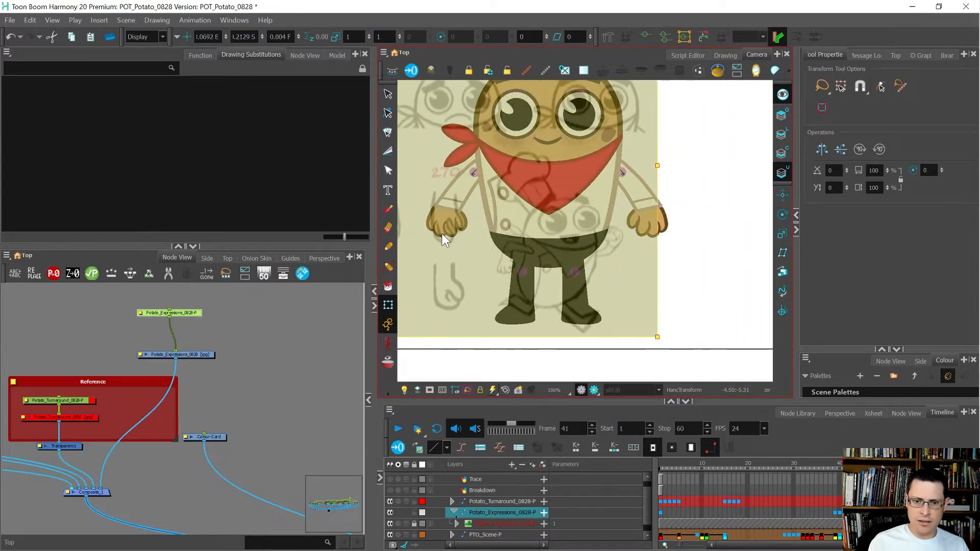
scroll(442, 234, up, 5)
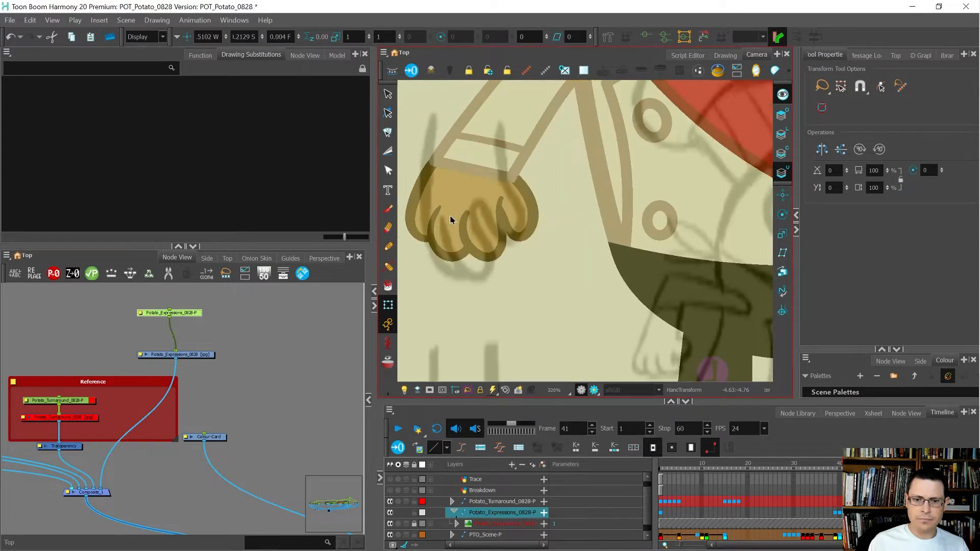
drag(451, 219, 459, 219)
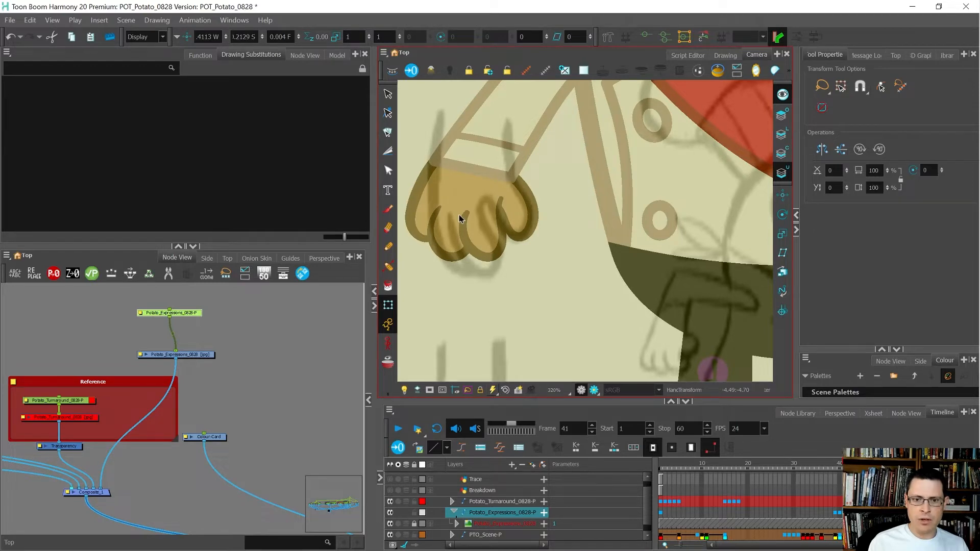
scroll(459, 218, down, 4)
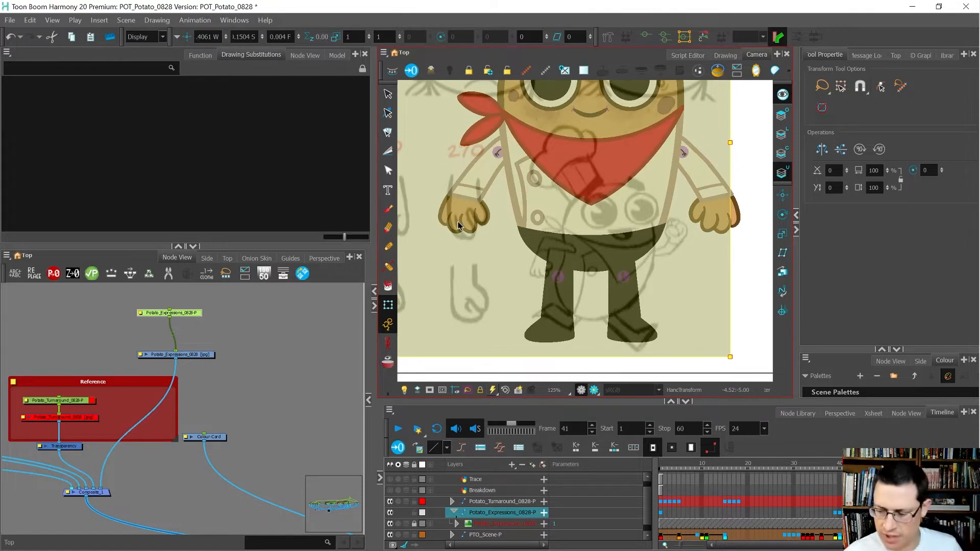
Step: Return to frame 39, select the side-view hand drawing with the Transform tool and locate its node in the Arm group's Hand backdrop
key(comma)
key(comma)
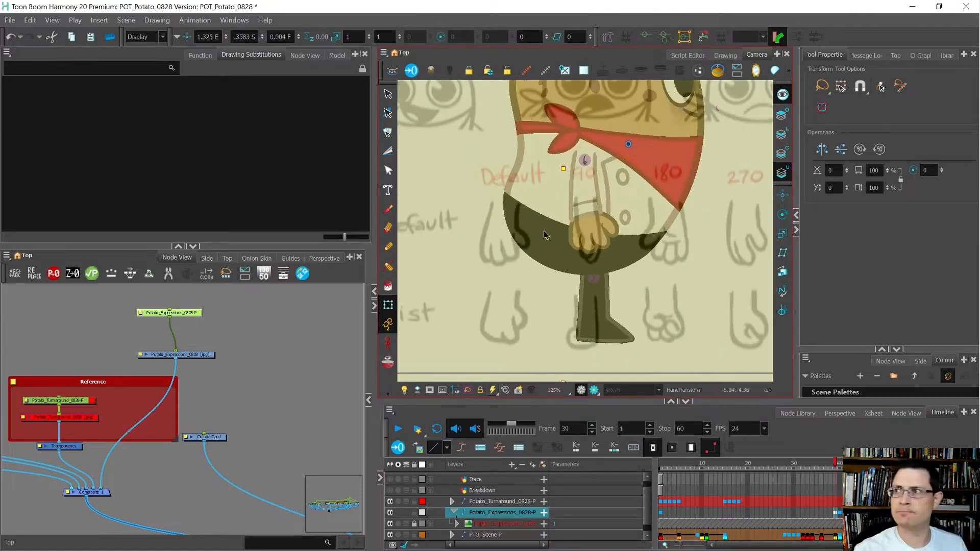
key(alt+p)
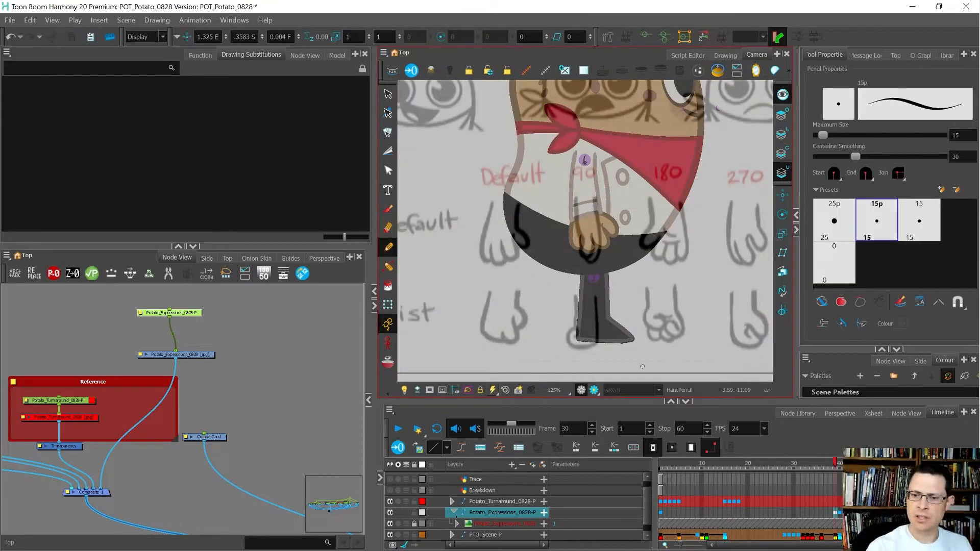
key(shift+t)
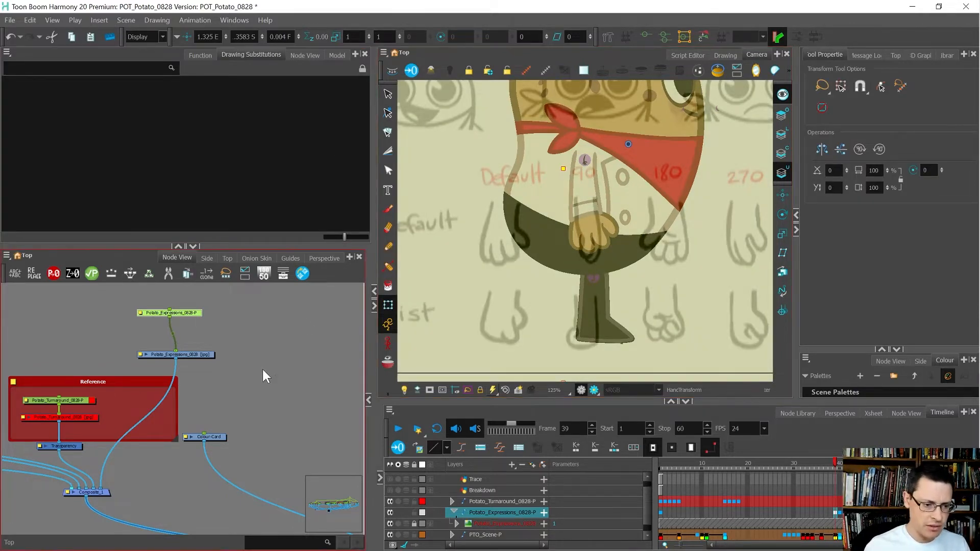
click(178, 354)
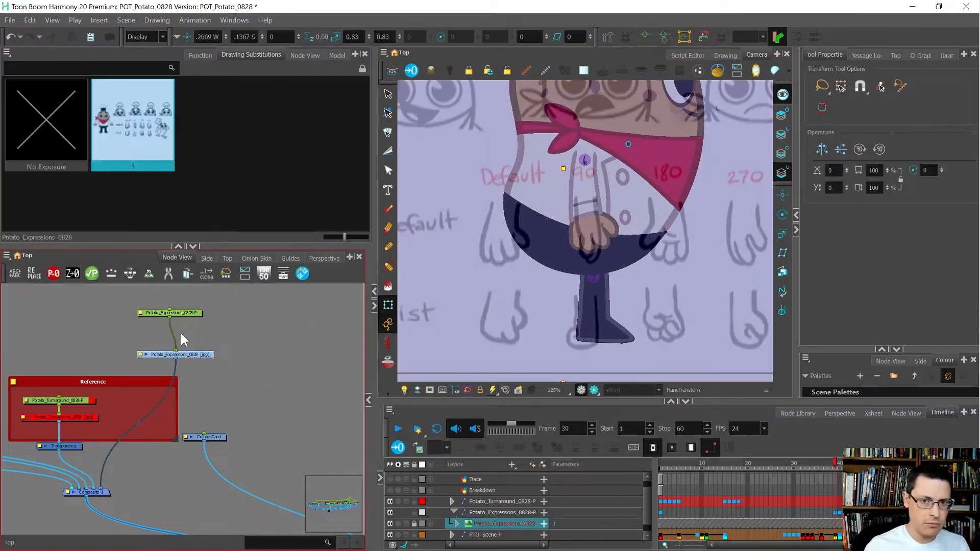
click(483, 69)
click(529, 299)
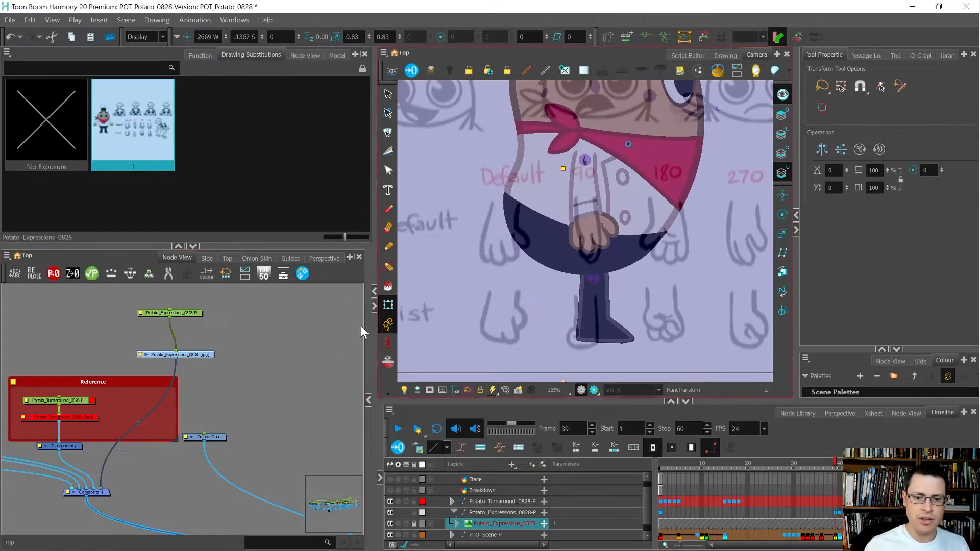
click(473, 268)
click(586, 235)
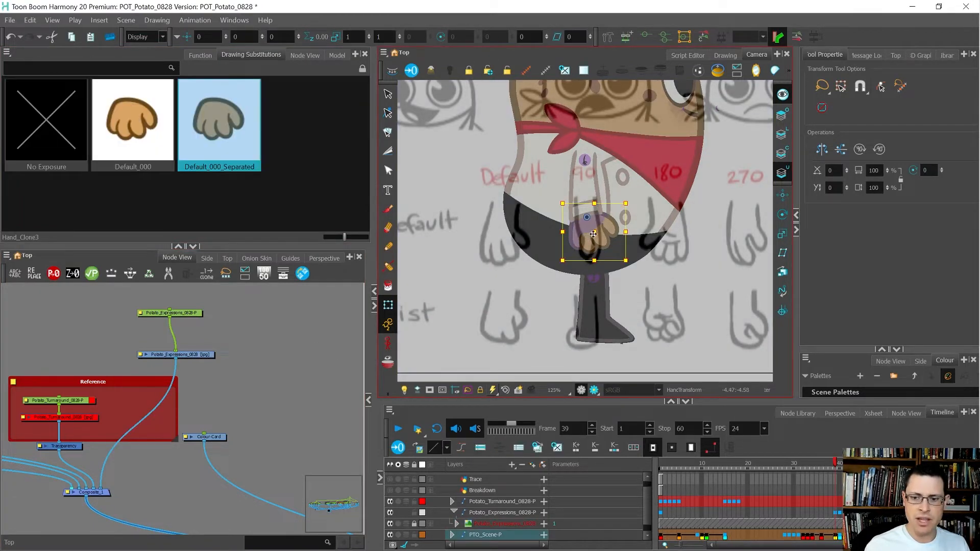
scroll(593, 234, up, 2)
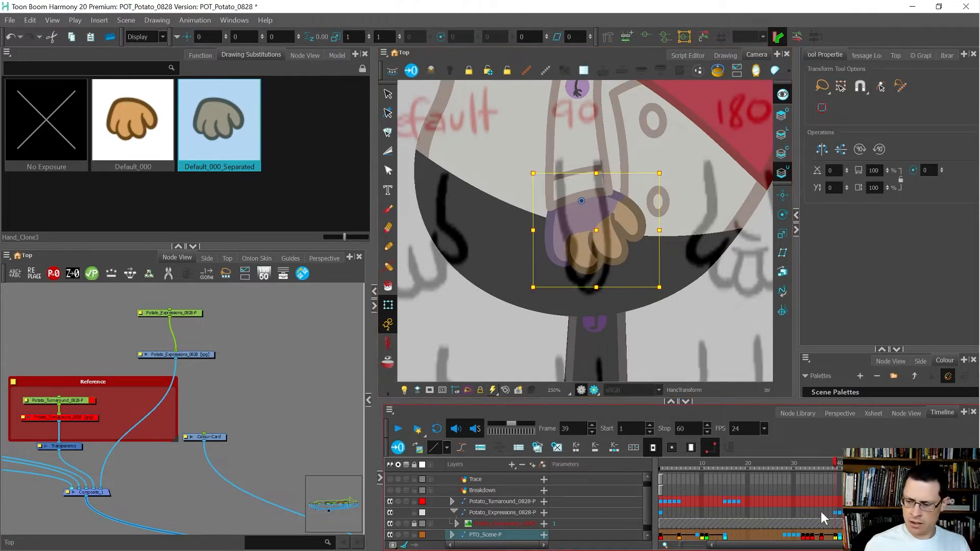
key(o)
scroll(247, 436, down, 6)
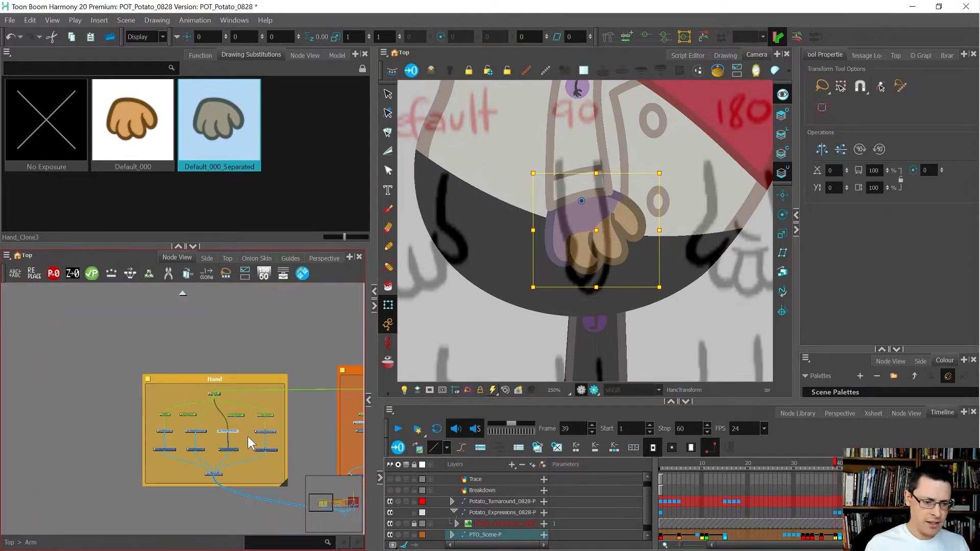
Step: Select the whole Hand backdrop's contents, rotate the side-view hand clockwise and shift it slightly to fit under the sleeve cuff at frame 39
scroll(247, 437, up, 2)
click(320, 408)
click(102, 356)
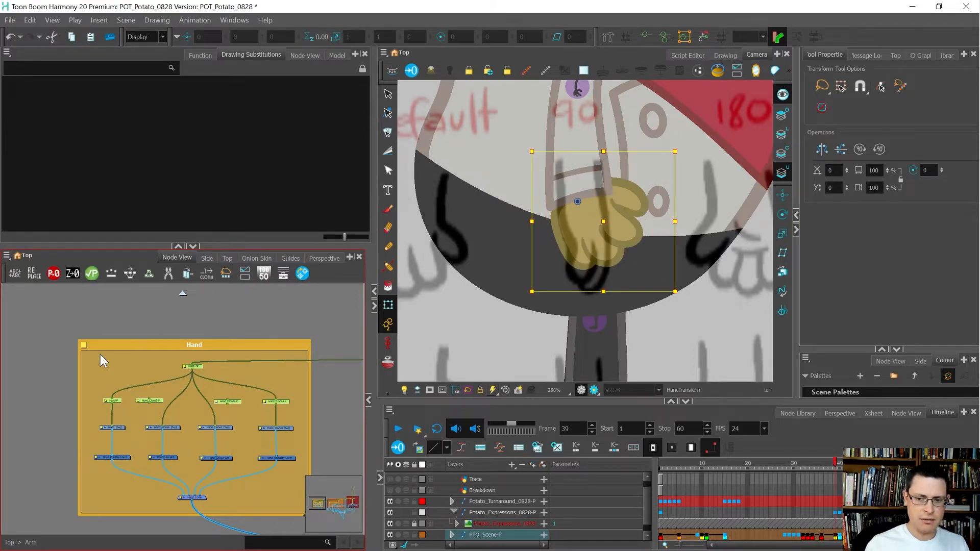
scroll(714, 288, up, 2)
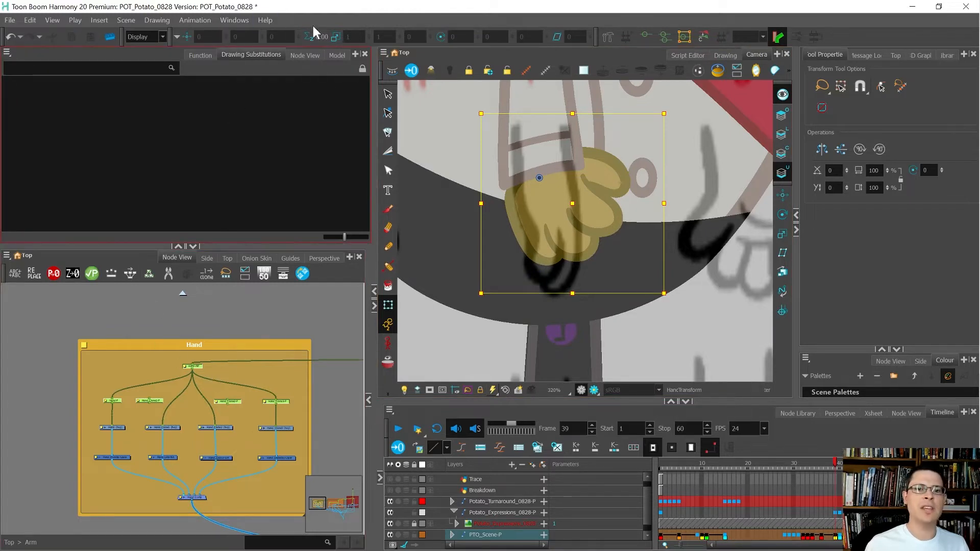
drag(700, 292, 635, 366)
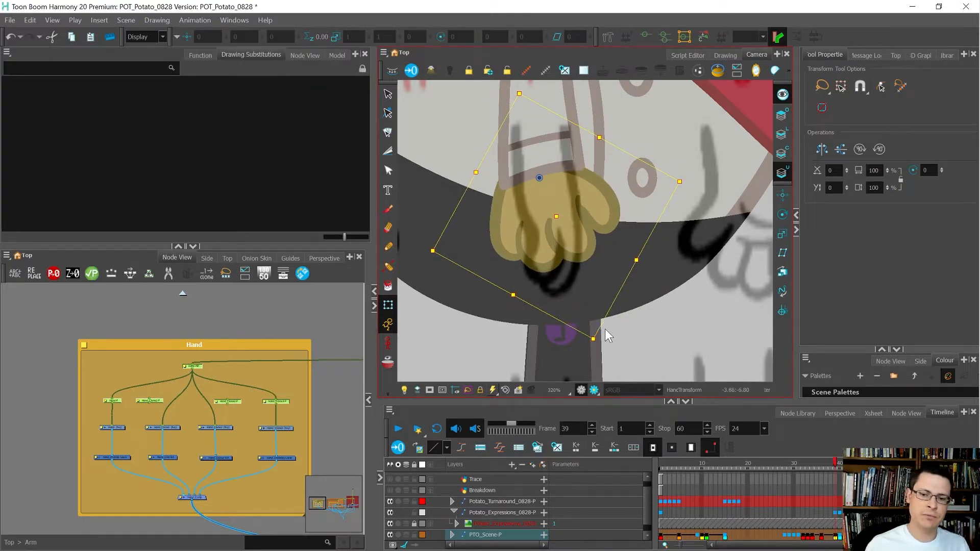
drag(562, 189, 569, 188)
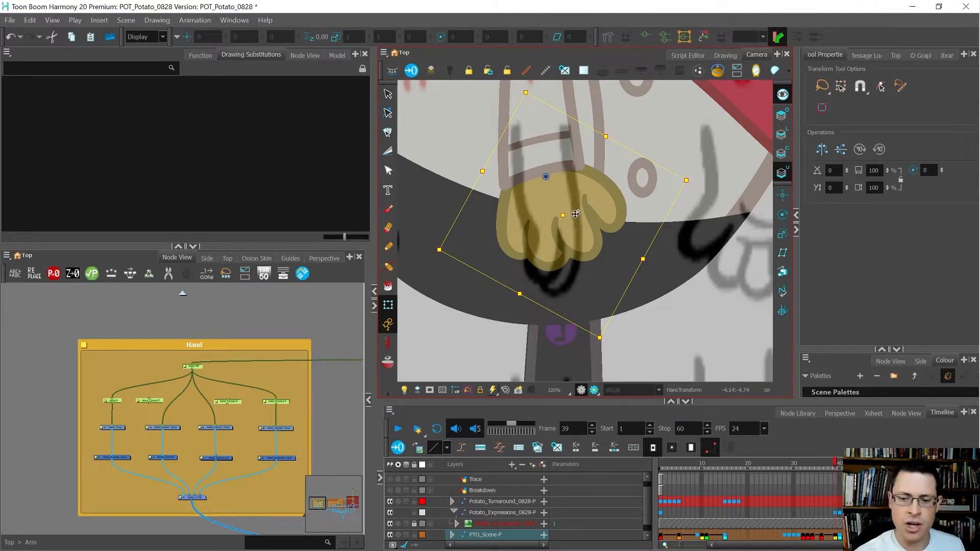
Step: Turn on the Light Table, select the first Hand layer and create an empty drawing on it at frame 39
key(alt+x)
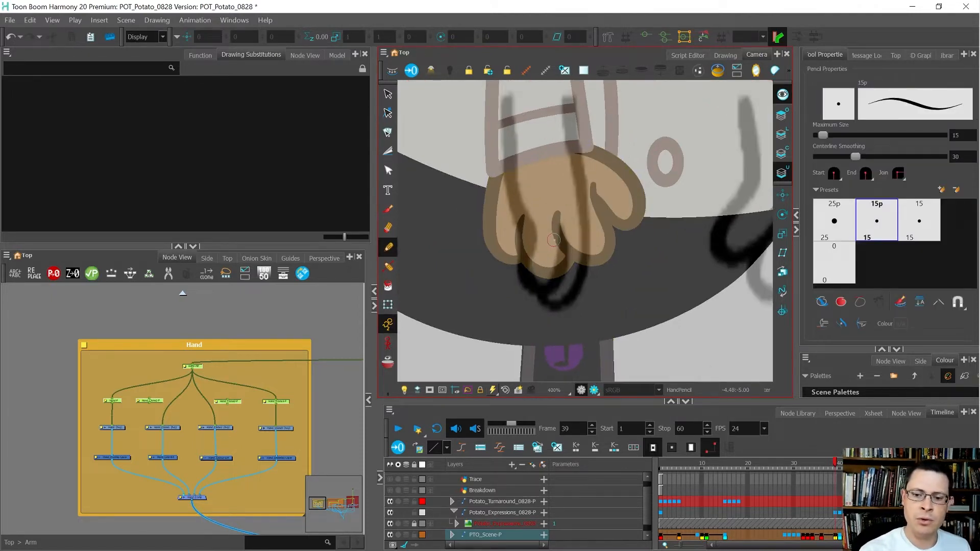
scroll(587, 260, up, 1)
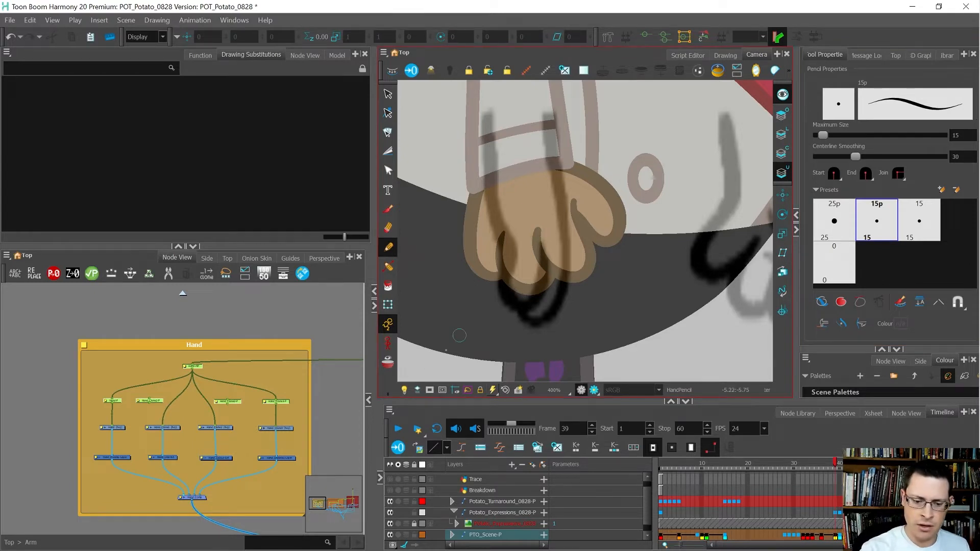
click(404, 390)
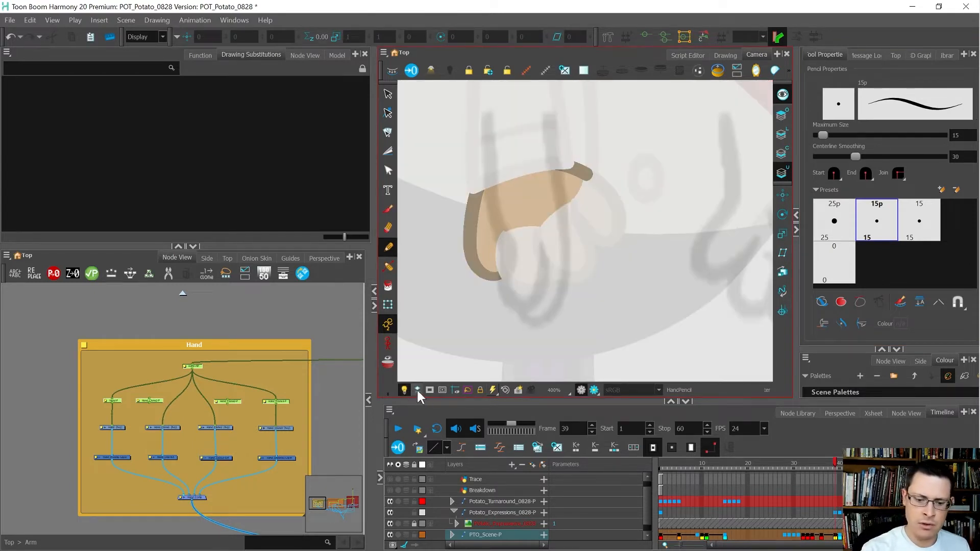
click(123, 427)
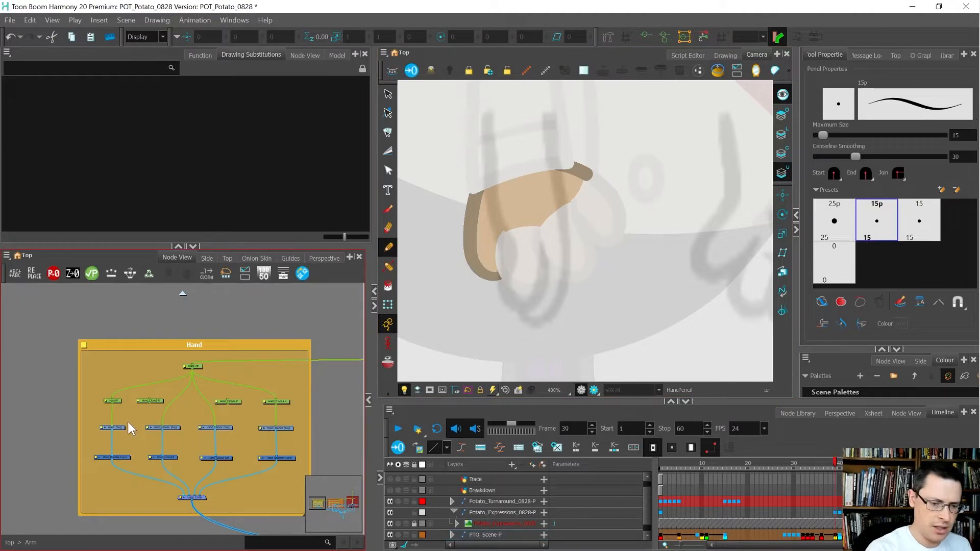
key(g)
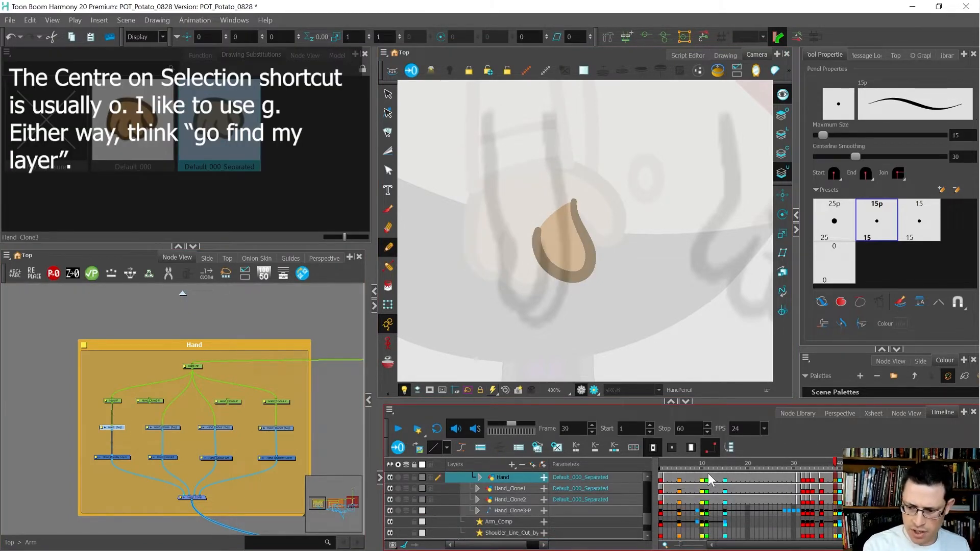
click(555, 449)
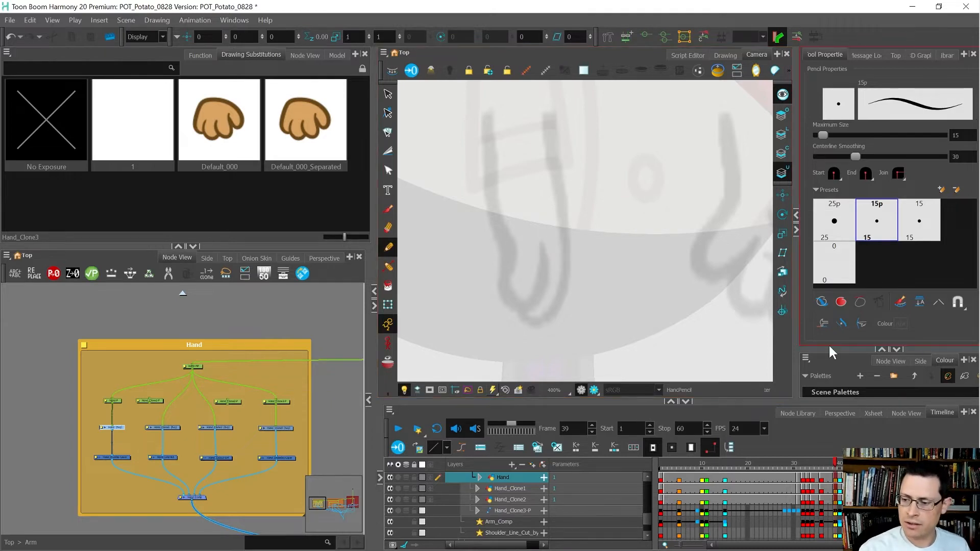
Step: Enlarge the Colour view to reveal the POT palette's swatches and select Potato_Line
drag(830, 349, 829, 300)
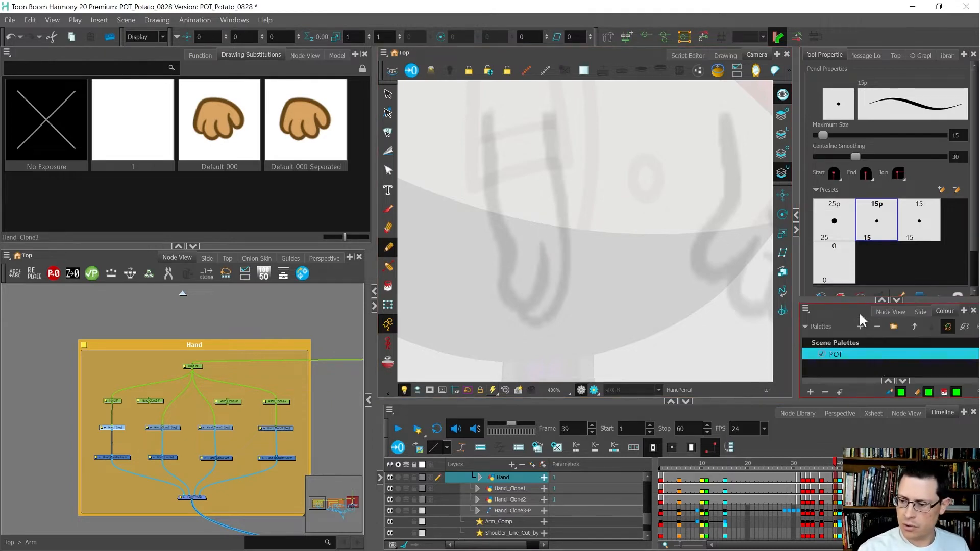
click(889, 379)
drag(842, 300, 843, 264)
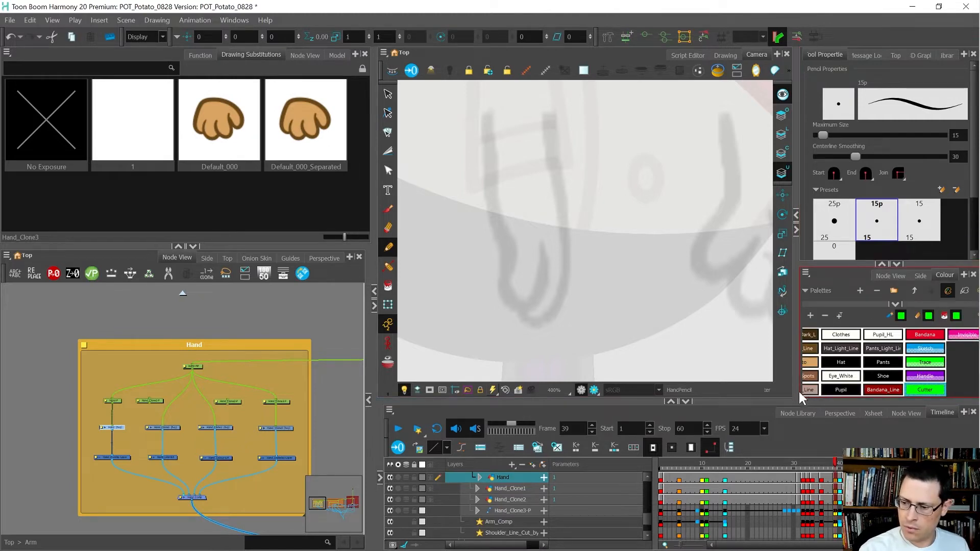
drag(799, 389, 744, 387)
click(767, 348)
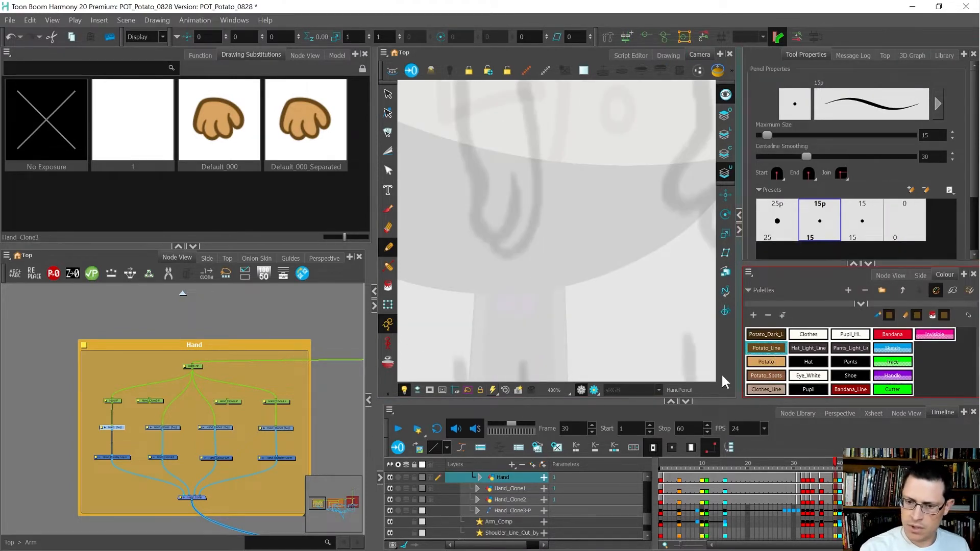
Step: On the Line Art layer, trace the sketched 90 hand with the 15p pencil, drawing its finger line and closed outline
mouse_move(515, 175)
mouse_down()
mouse_move(510, 225)
mouse_move(452, 228)
mouse_up()
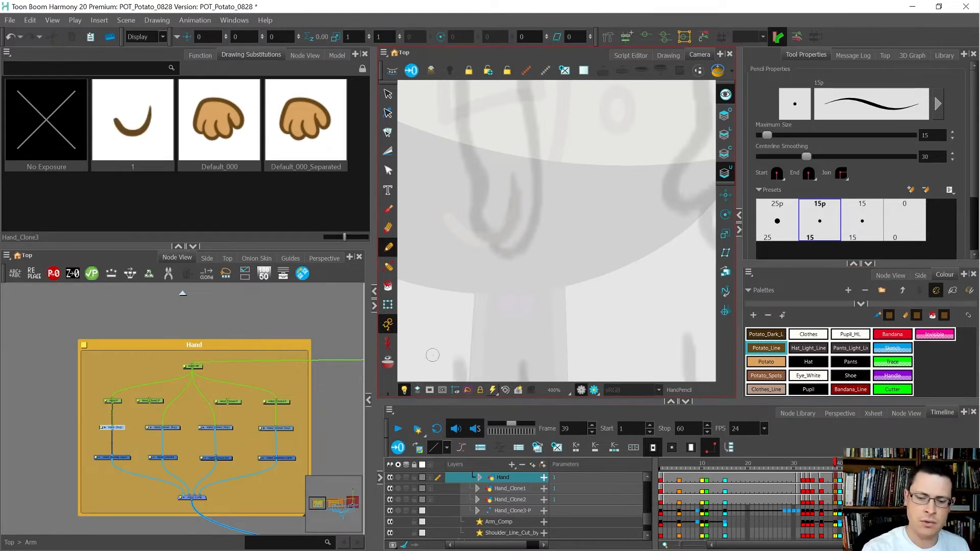
key(ctrl+z)
click(725, 135)
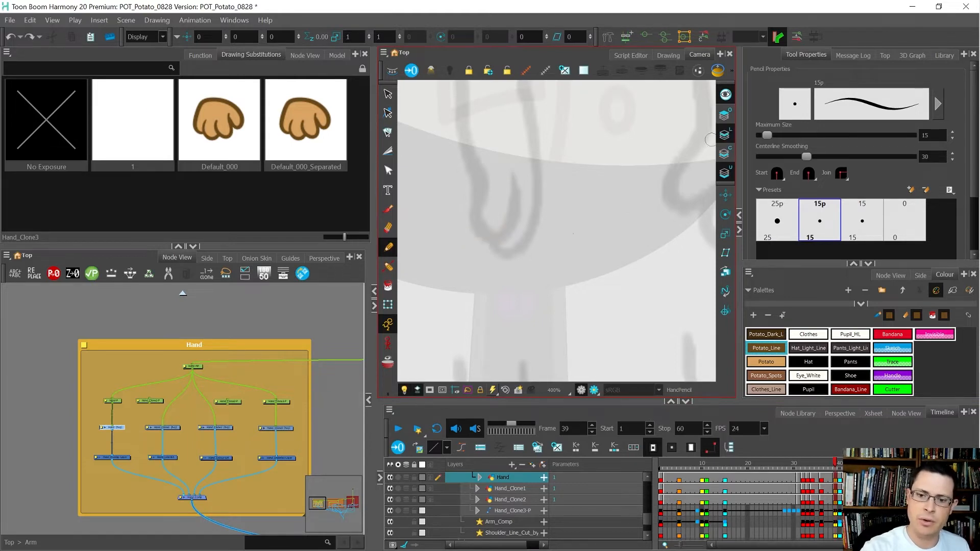
mouse_move(515, 175)
mouse_down()
mouse_move(515, 195)
mouse_move(486, 243)
mouse_move(434, 249)
mouse_up()
drag(510, 210, 525, 281)
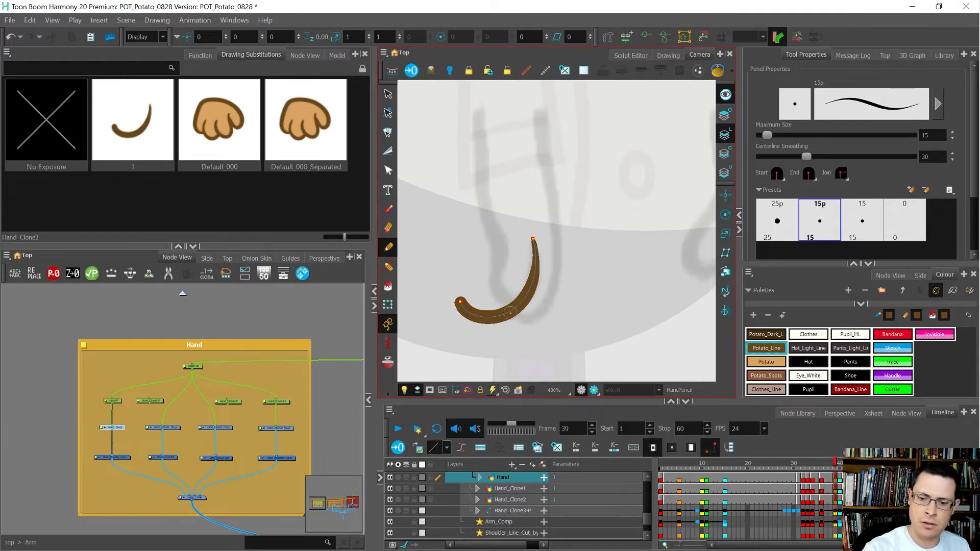
mouse_move(509, 312)
mouse_down()
mouse_move(531, 315)
mouse_move(551, 293)
mouse_move(560, 257)
mouse_move(550, 181)
mouse_move(522, 138)
mouse_move(496, 144)
mouse_move(480, 166)
mouse_move(477, 197)
mouse_move(504, 259)
mouse_move(496, 276)
mouse_up()
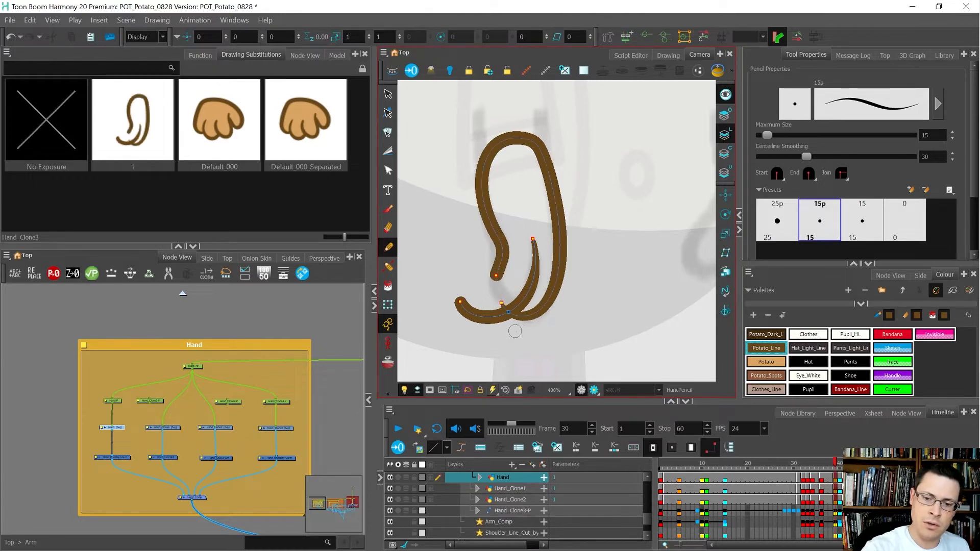
mouse_move(533, 300)
mouse_down()
mouse_move(505, 305)
mouse_move(497, 278)
mouse_up()
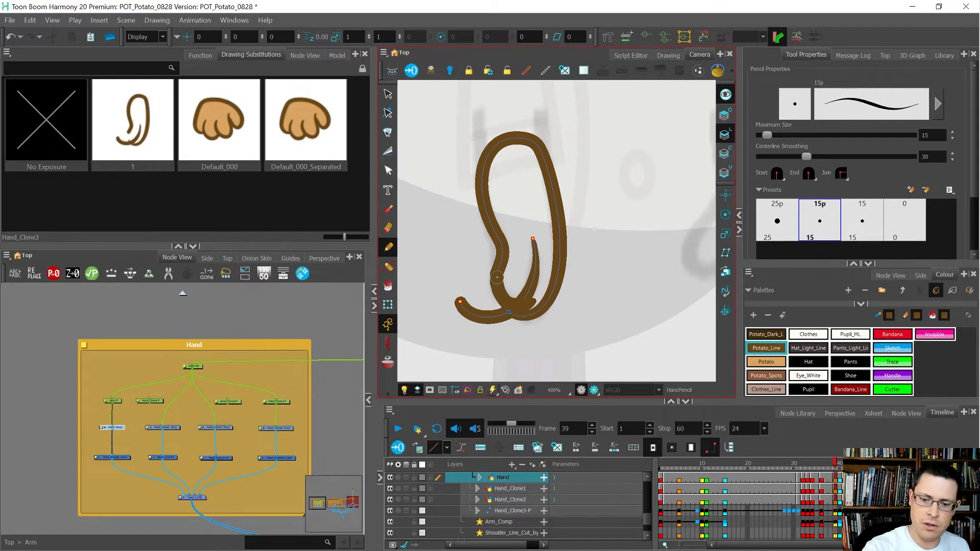
Step: Try to trim the two overhanging stroke ends at the hand's fingertips with the Cutter tool
key(alt+s)
key(ctrl+a)
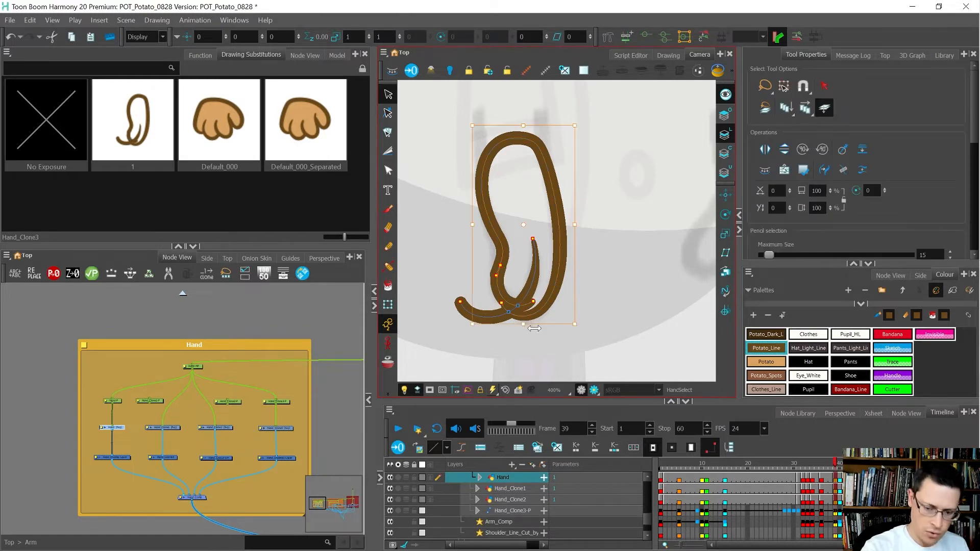
key(alt+q)
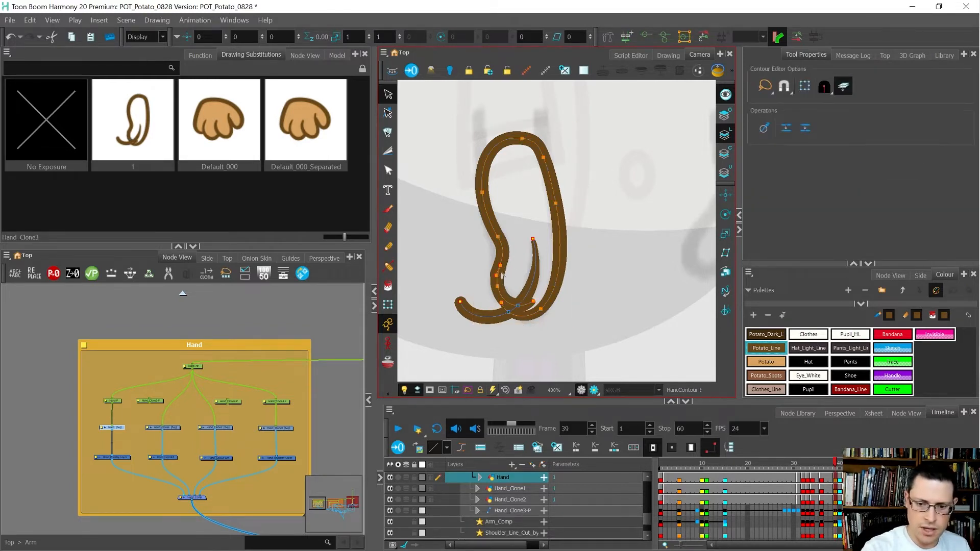
scroll(506, 273, up, 2)
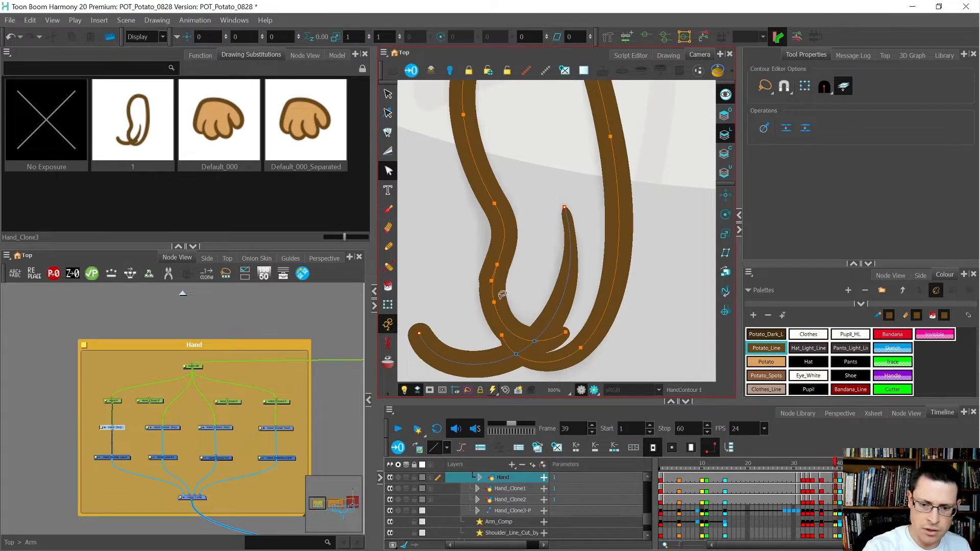
key(alt+s)
key(ctrl+a)
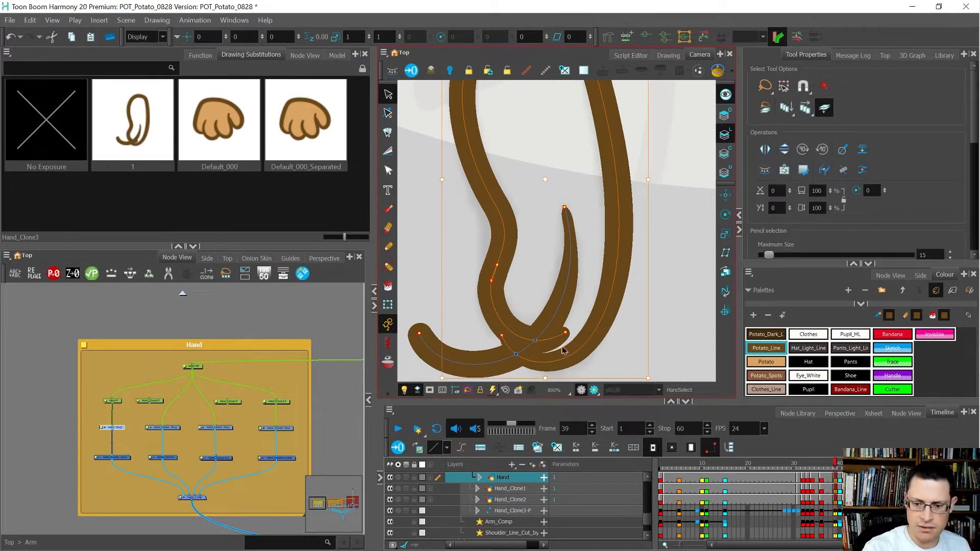
key(alt+t)
drag(562, 334, 562, 353)
key(Delete)
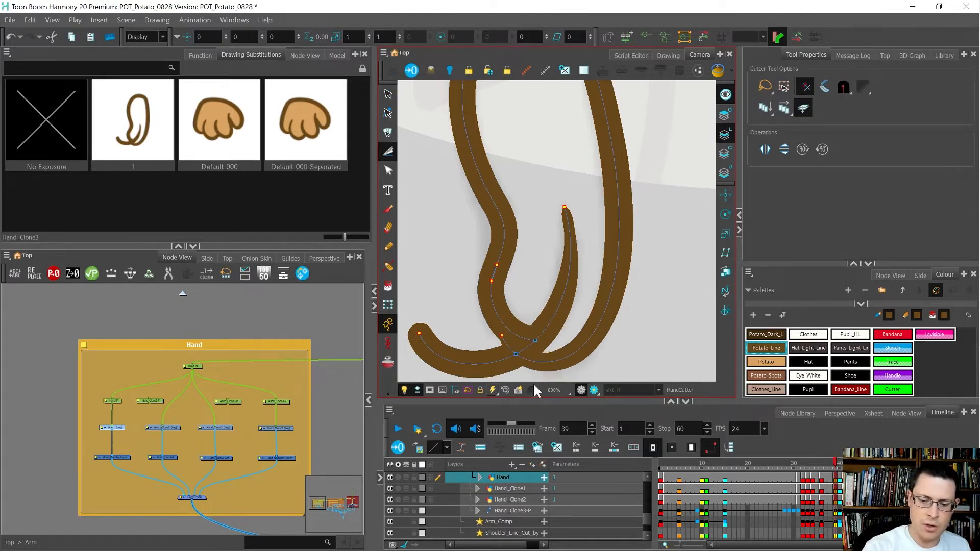
drag(499, 356, 500, 368)
key(Delete)
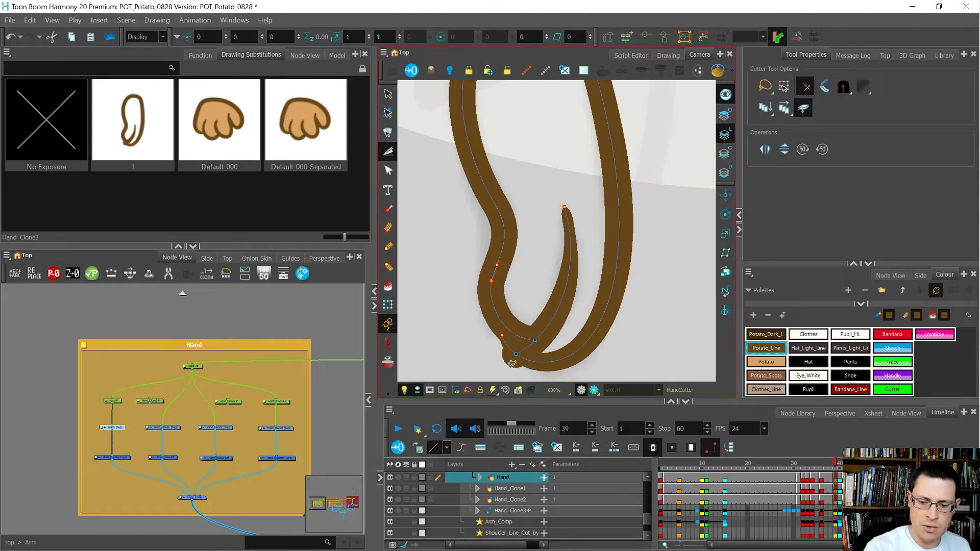
key(ctrl+z)
key(ctrl+z)
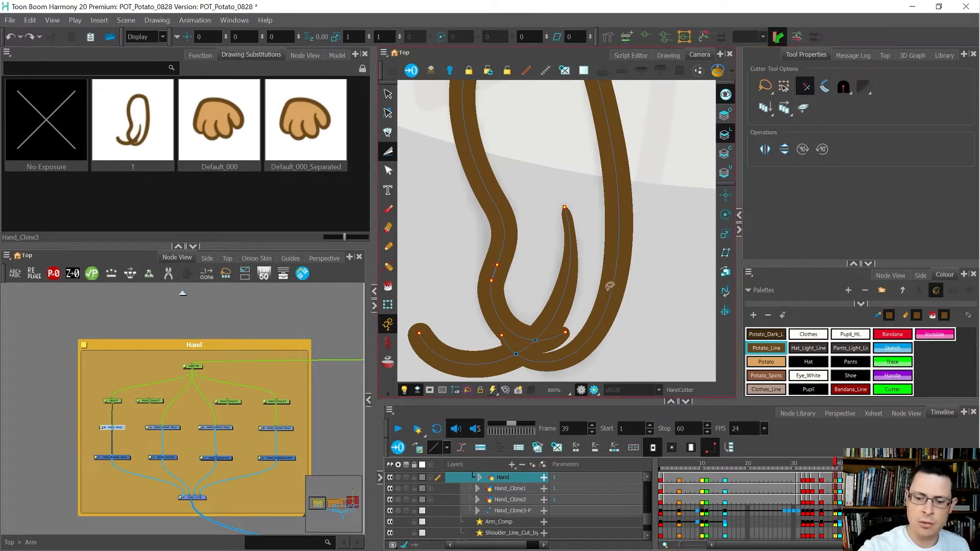
Step: Reshape the outline's curve where the strokes cross at the fingertips with the Contour Editor
key(alt+q)
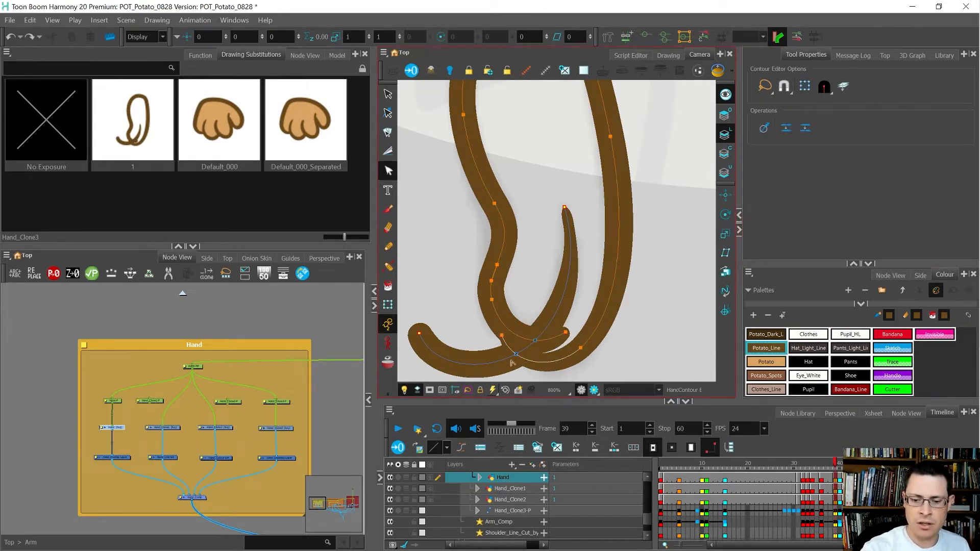
drag(503, 336, 515, 323)
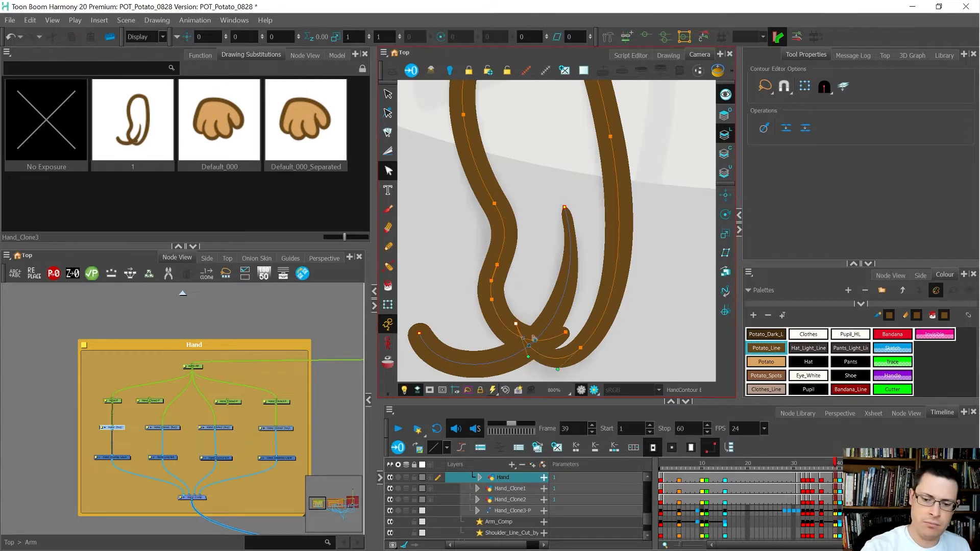
drag(528, 356, 522, 366)
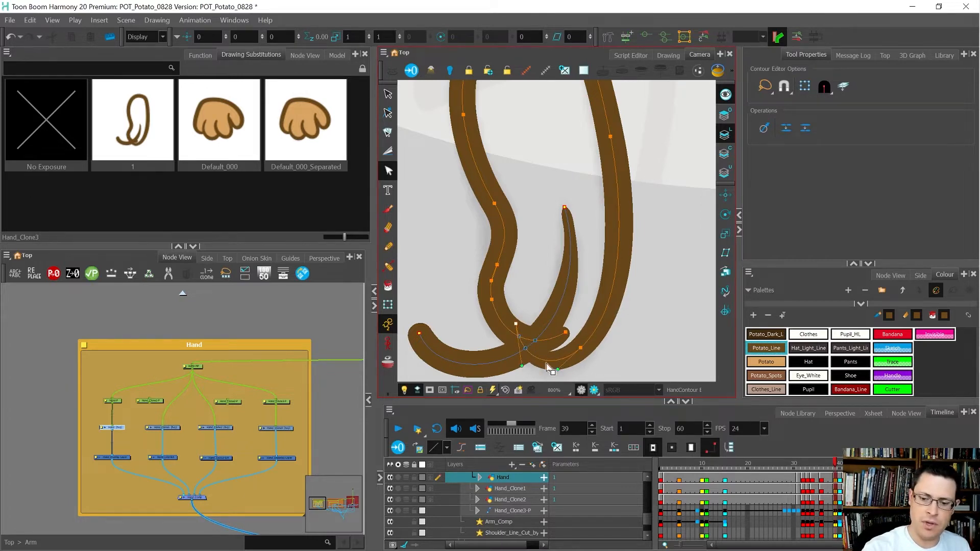
Step: Set the Cutter's tip style to Bevel and remove the two overhanging stroke ends at the fingertips
key(alt+t)
click(848, 91)
click(851, 127)
drag(561, 332, 553, 360)
key(Delete)
drag(522, 322, 494, 334)
key(Delete)
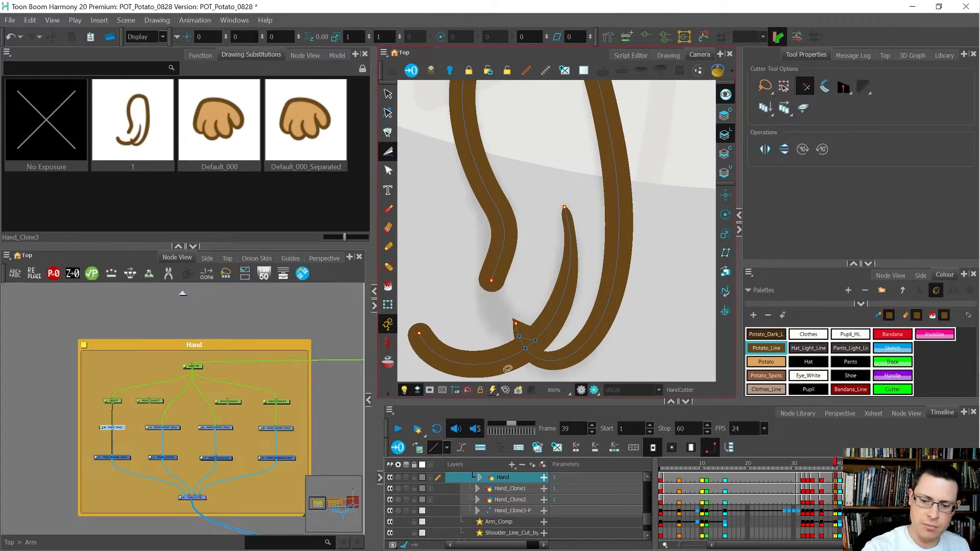
key(ctrl+z)
drag(512, 367, 496, 366)
key(Delete)
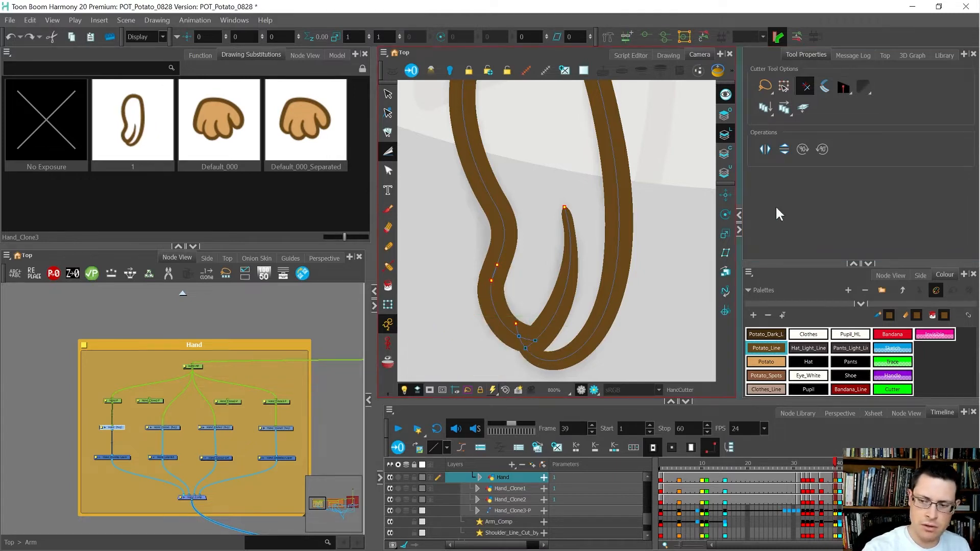
click(846, 87)
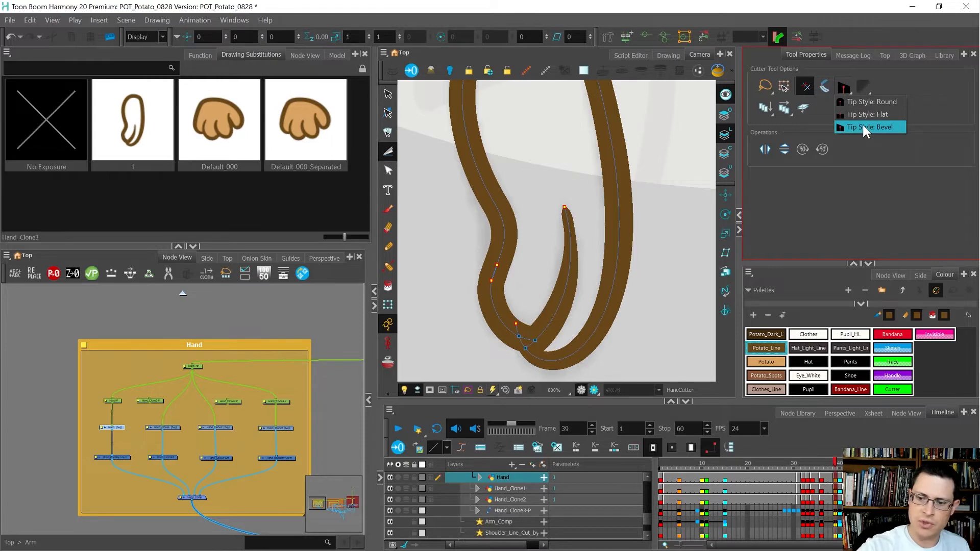
click(862, 125)
Step: Open the 90 hand in the Drawing view and turn on onion skin to compare it with the previous hand
scroll(568, 334, down, 3)
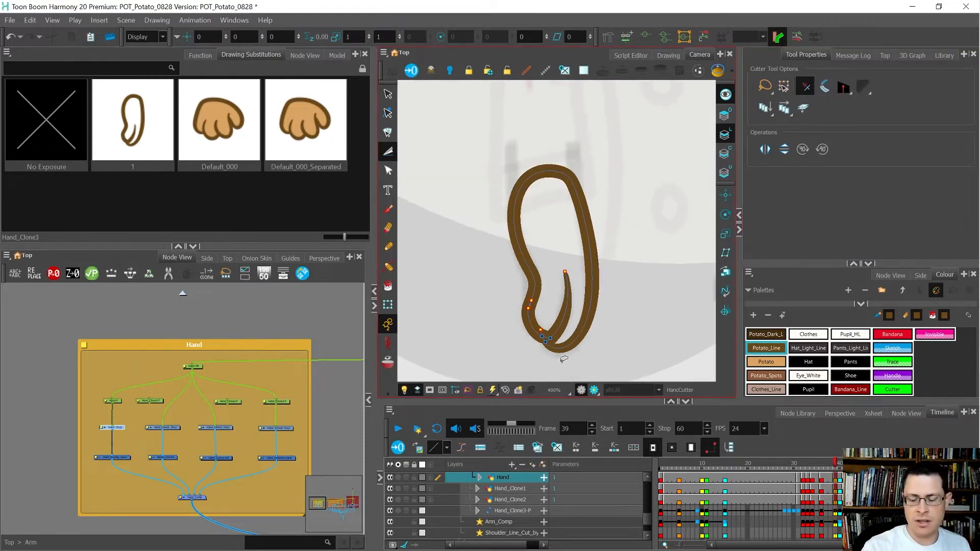
key(shift+t)
click(558, 325)
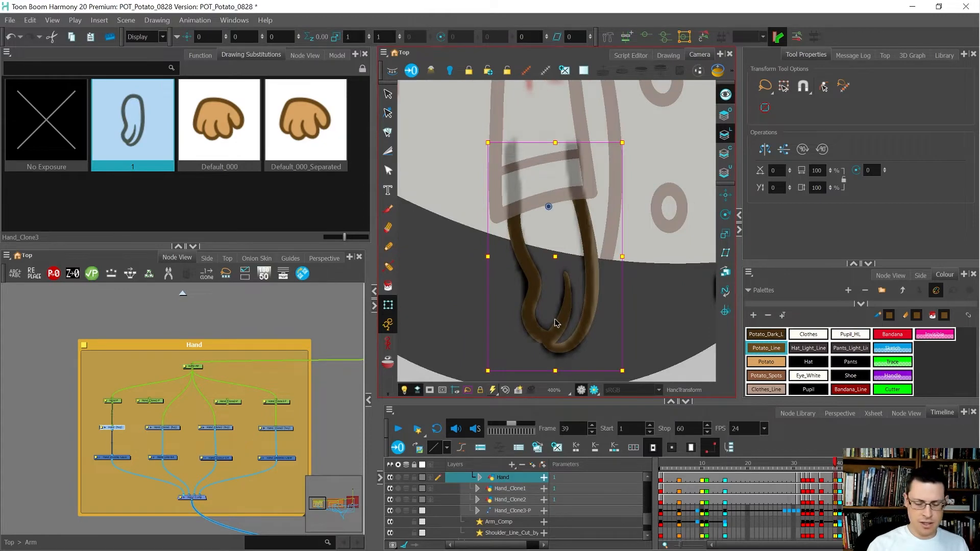
key(alt+i)
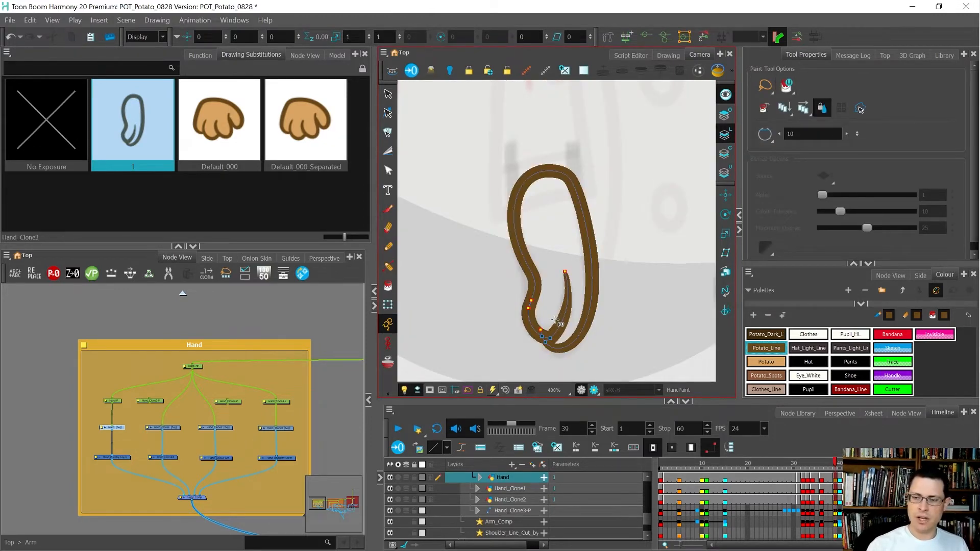
click(669, 56)
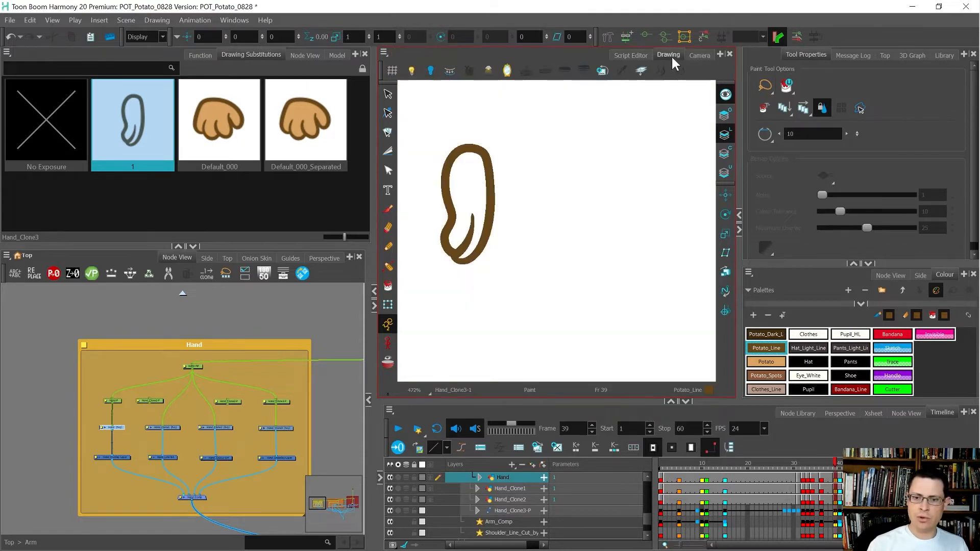
scroll(546, 232, down, 5)
scroll(482, 202, up, 7)
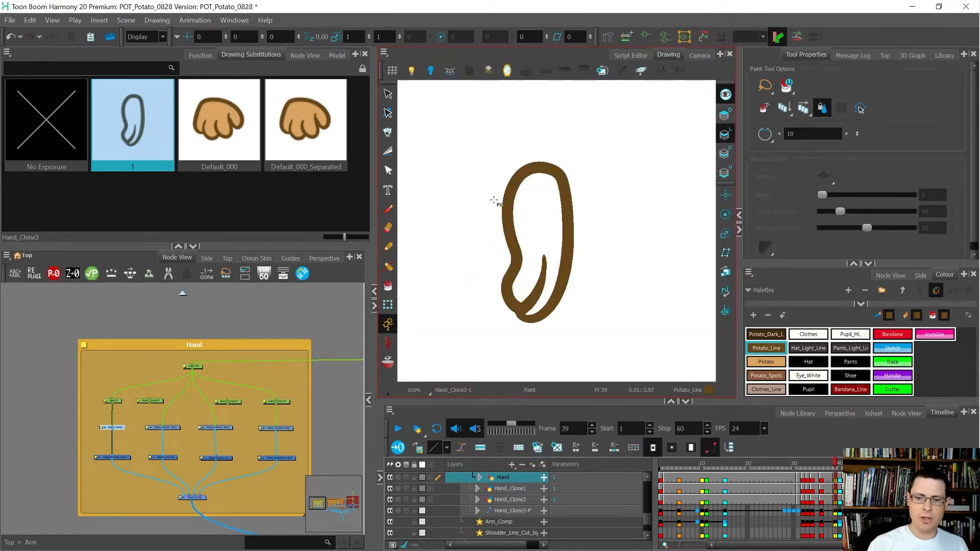
key(alt+o)
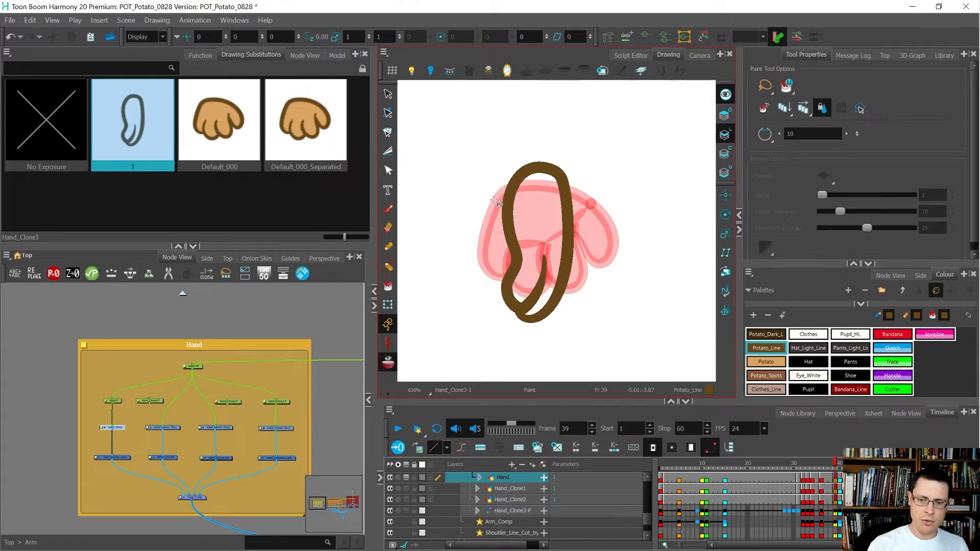
scroll(536, 199, up, 2)
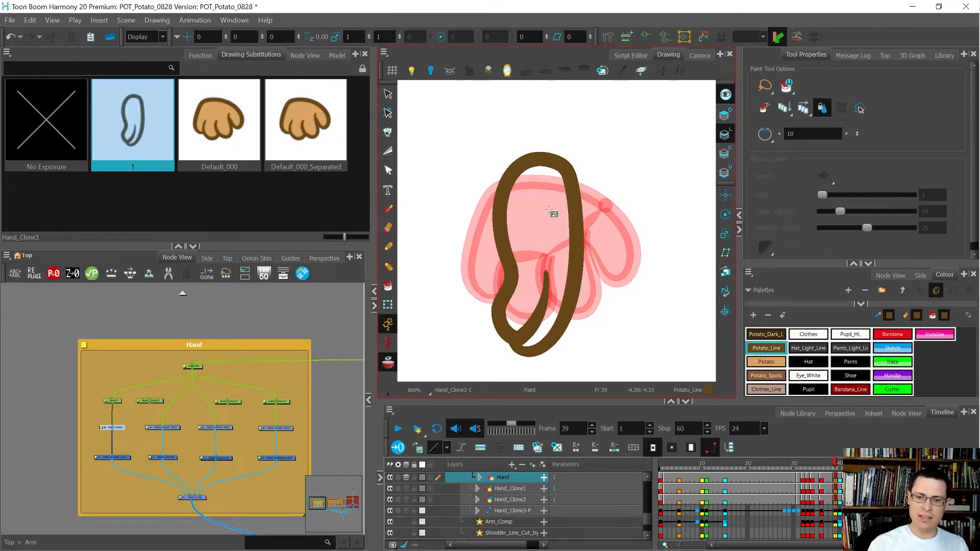
Step: Select the 90 hand's line art, shift it down and shorten it to fit the height of the onion-skinned front hand
key(alt+s)
mouse_move(595, 150)
mouse_down()
mouse_move(452, 187)
mouse_move(463, 375)
mouse_move(641, 327)
mouse_up()
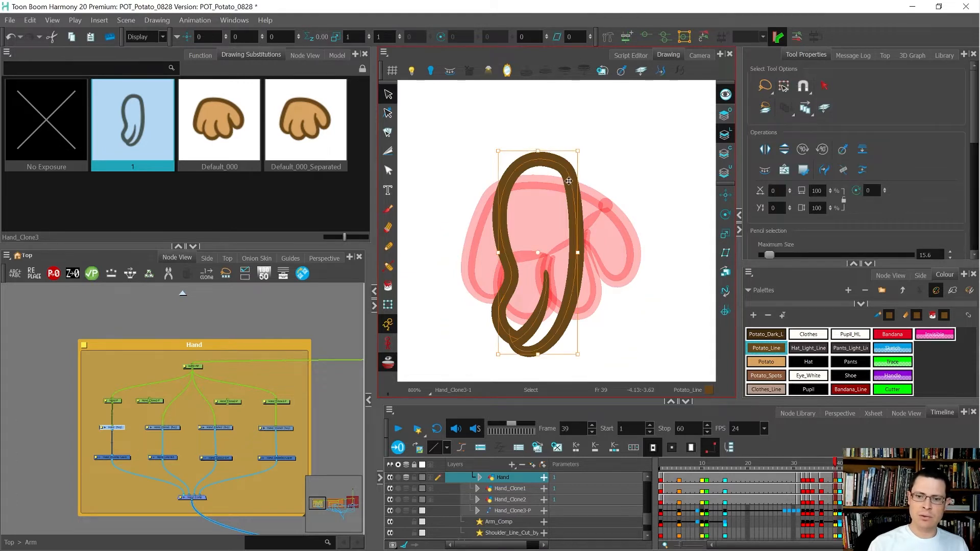
drag(567, 180, 566, 199)
key(Escape)
click(566, 199)
drag(536, 375, 545, 338)
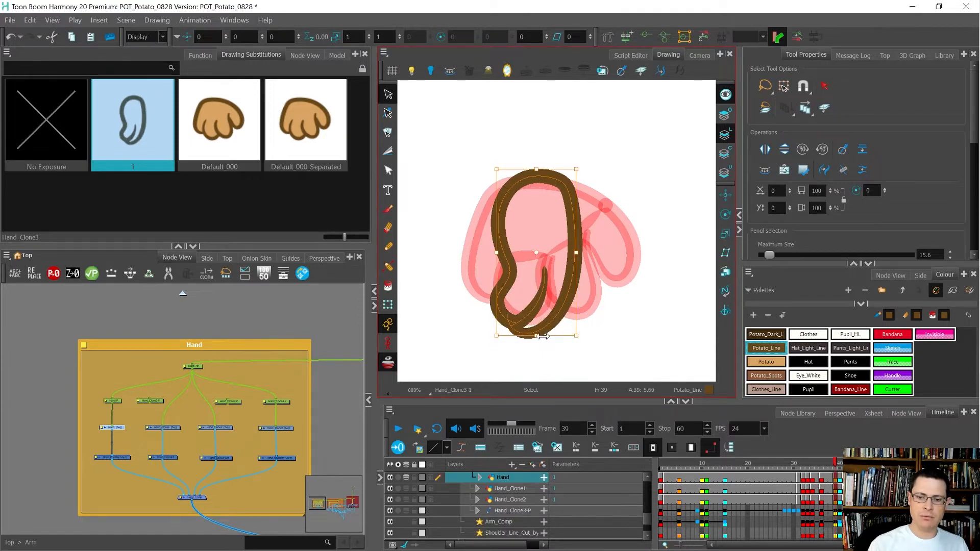
drag(543, 337, 541, 341)
click(549, 358)
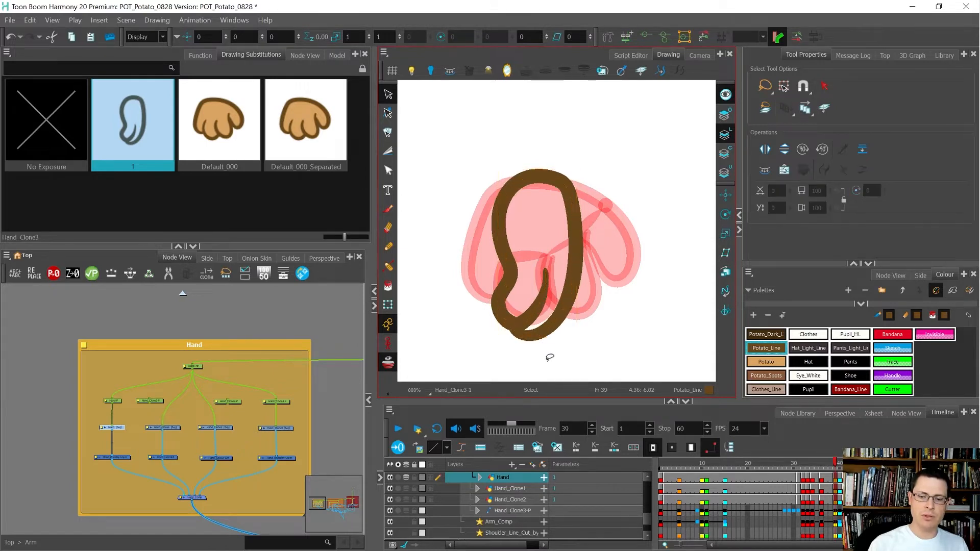
key(period)
key(comma)
key(period)
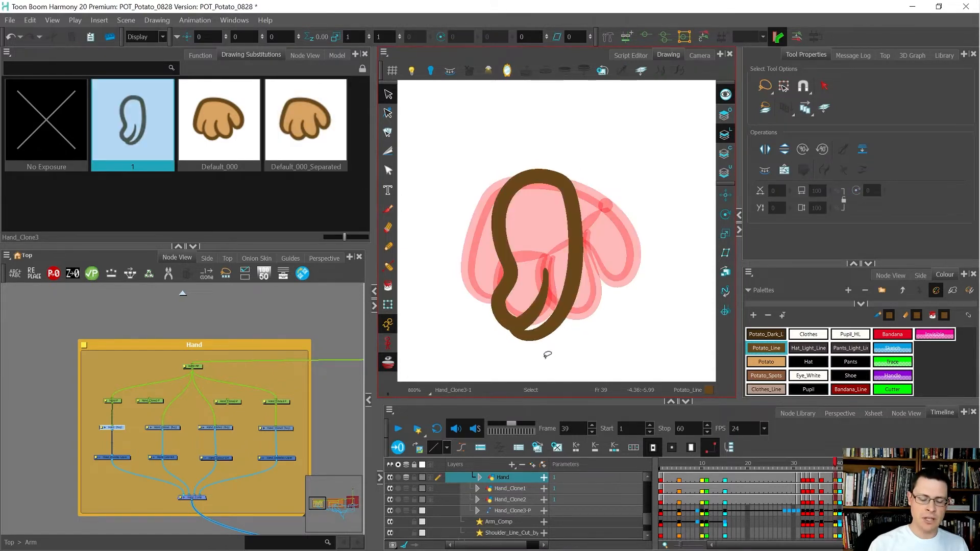
Step: Sample the Potato skin colour from the frame 38 hand and fill the 90 hand's unpainted areas with it
key(alt+i)
key(comma)
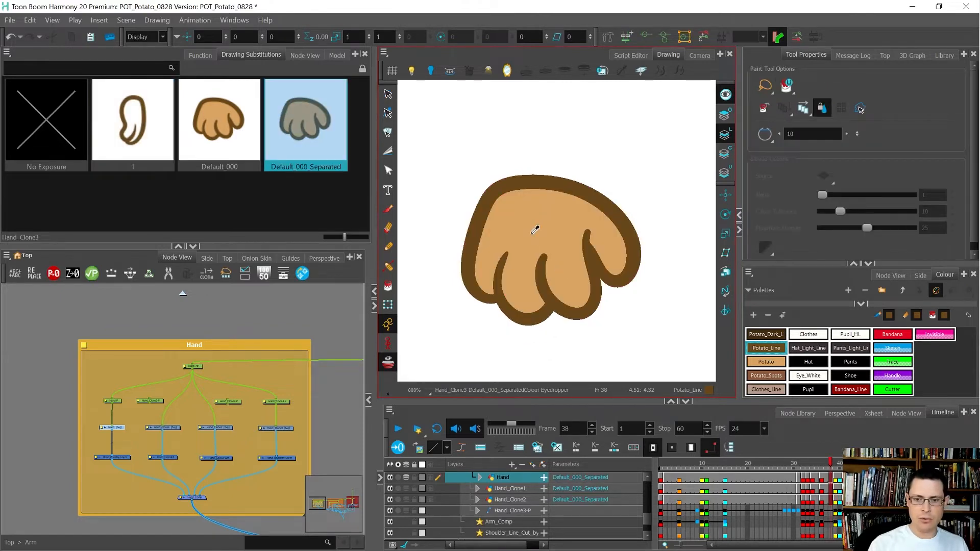
click(535, 230)
key(alt+y)
key(period)
click(545, 245)
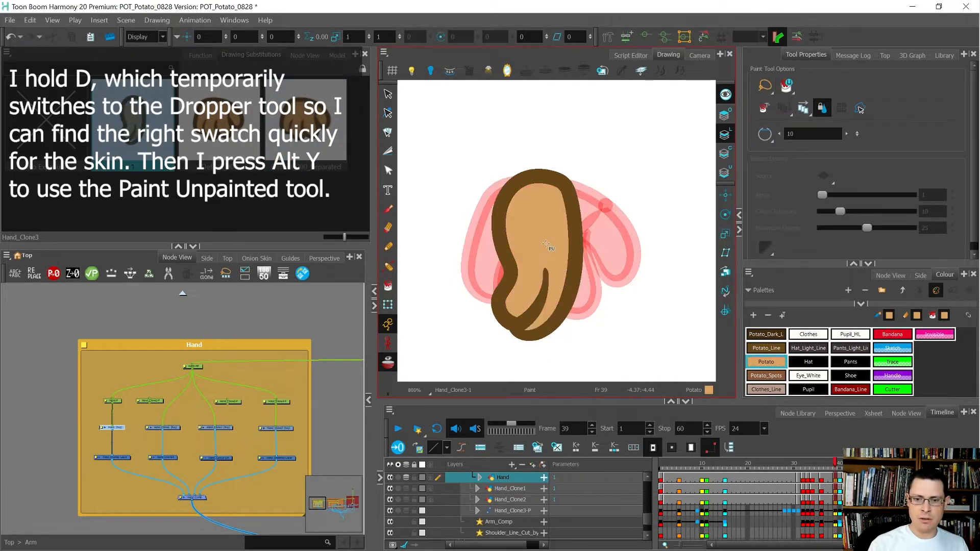
Step: Move the 90 hand's skin fill from the Line Art layer to the Colour Art layer and compare with the neighbouring frame
key(alt+s)
key(ctrl+z)
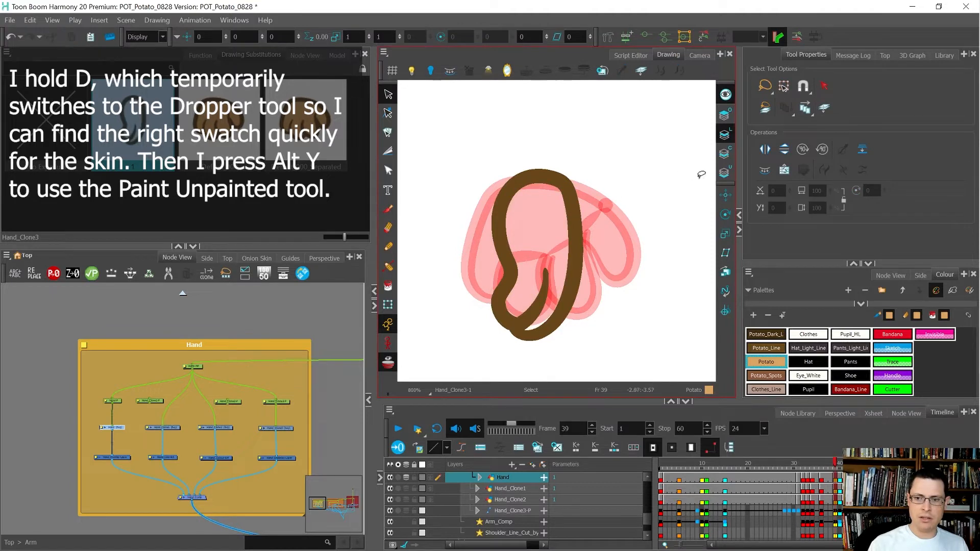
click(724, 154)
key(ctrl+v)
click(639, 251)
key(comma)
key(period)
key(comma)
key(period)
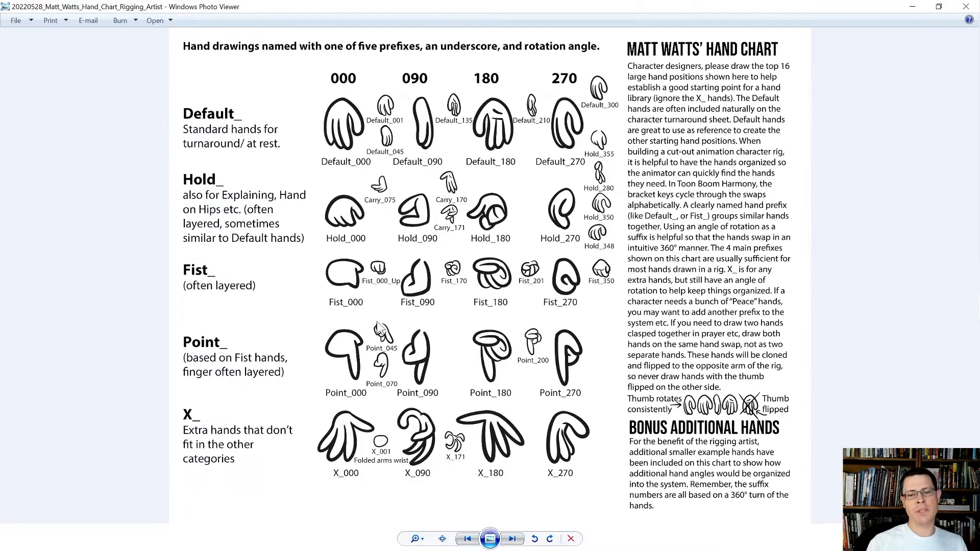
Step: Move the hand chart image out of the way and rename the drawing at frame 39 to Default_090
mouse_move(494, 8)
mouse_down()
mouse_move(357, 113)
mouse_move(0, 87)
mouse_move(0, 50)
mouse_up()
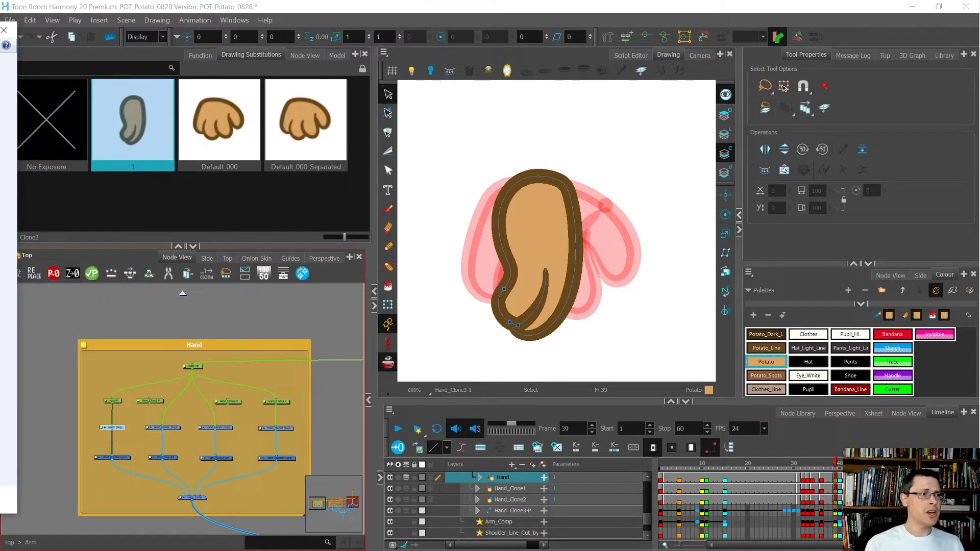
click(63, 242)
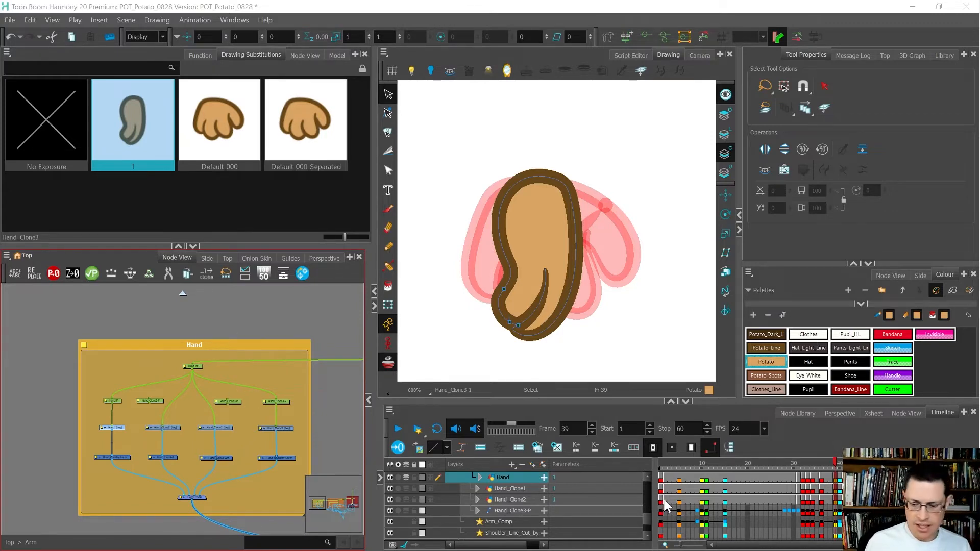
key(2)
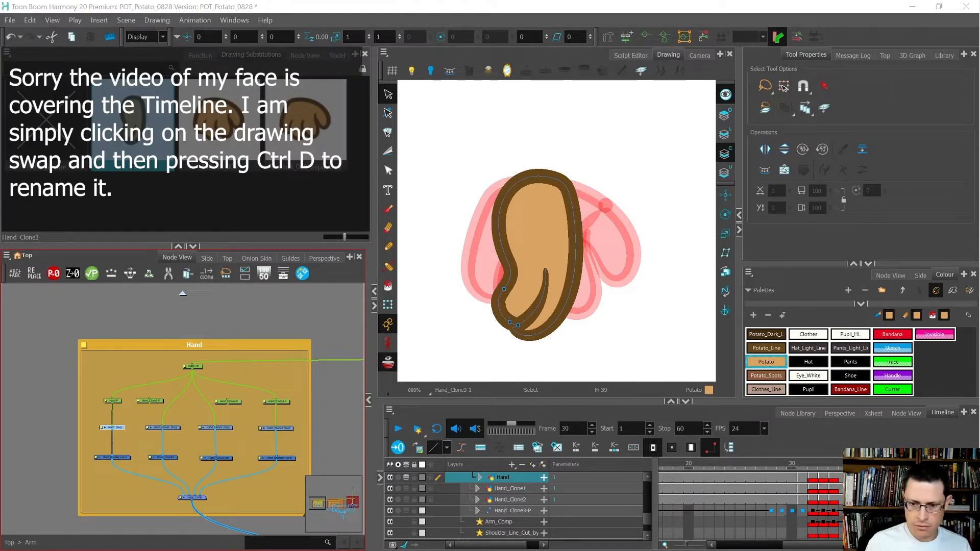
key(ctrl+d)
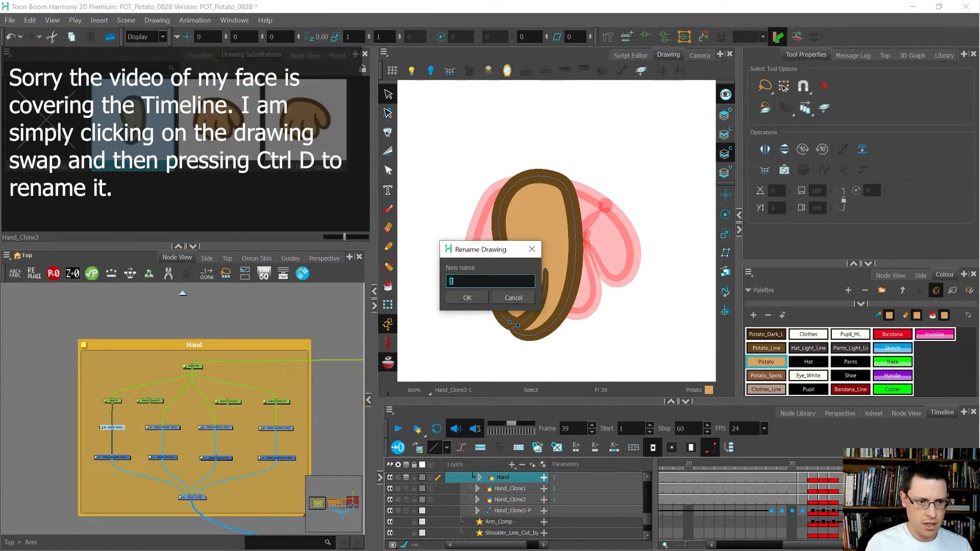
text(Default)
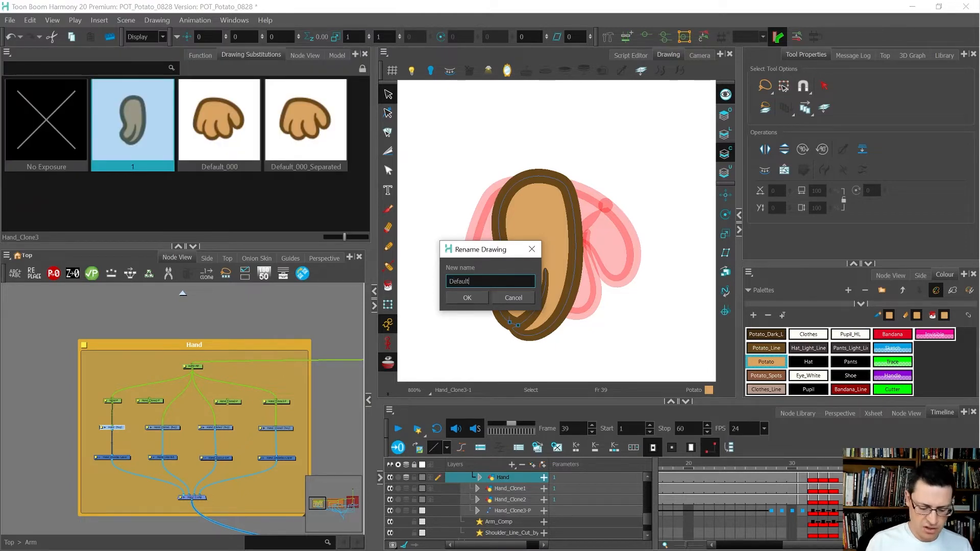
key(Return)
Step: At frame 40 in the Camera view, shift the Hand-MP peg and rotate it to about -64 degrees, aligning the hand with the 180 sketch
key(period)
click(699, 55)
scroll(584, 149, down, 5)
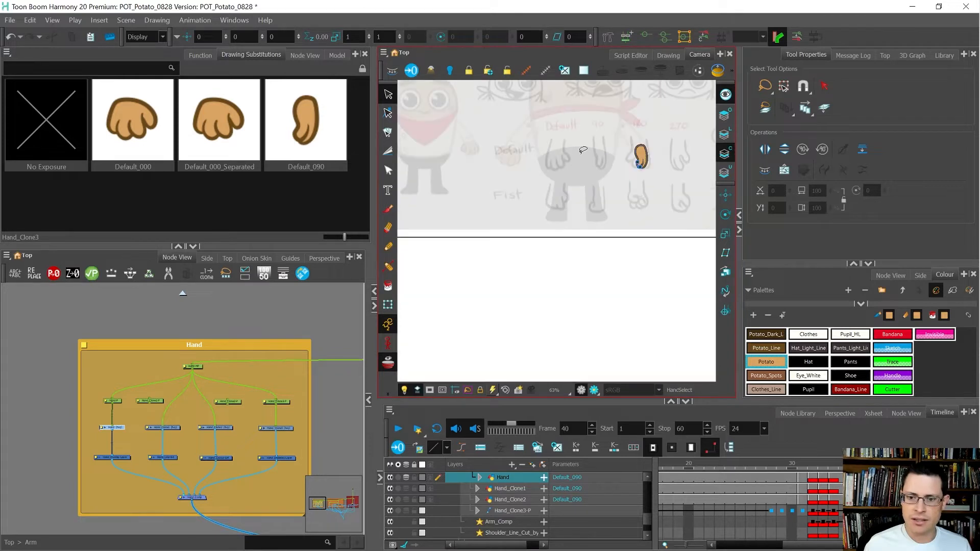
key(shift+t)
scroll(646, 152, up, 1)
scroll(646, 152, up, 4)
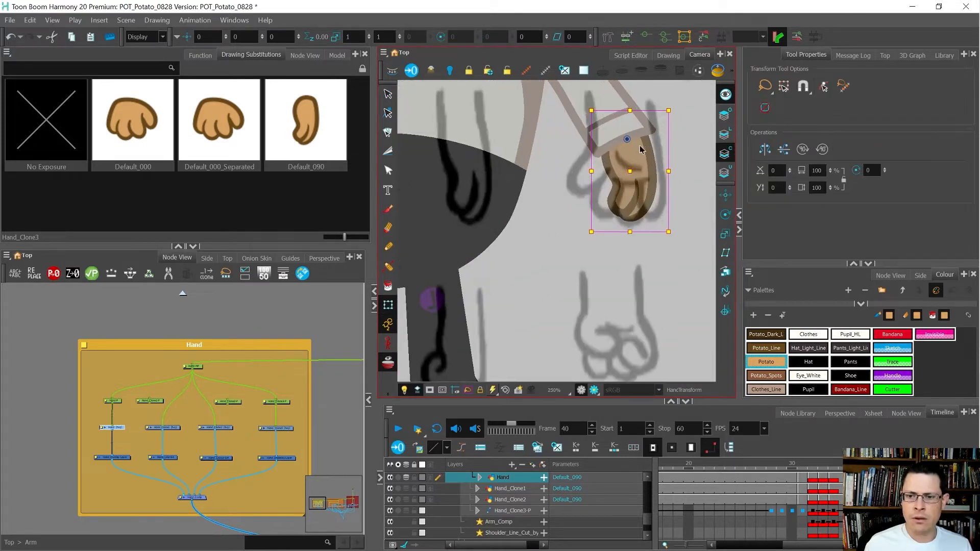
scroll(641, 149, up, 1)
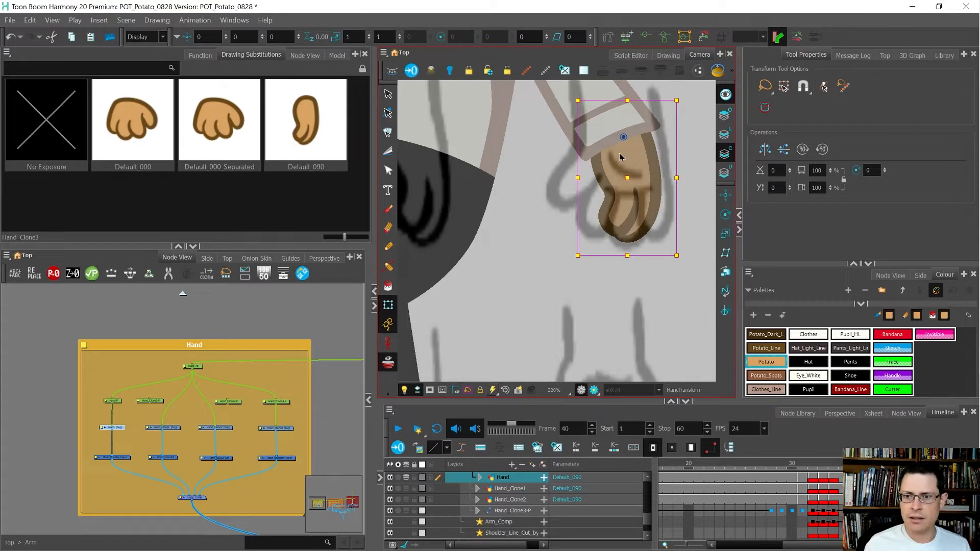
scroll(620, 157, up, 1)
scroll(208, 375, up, 2)
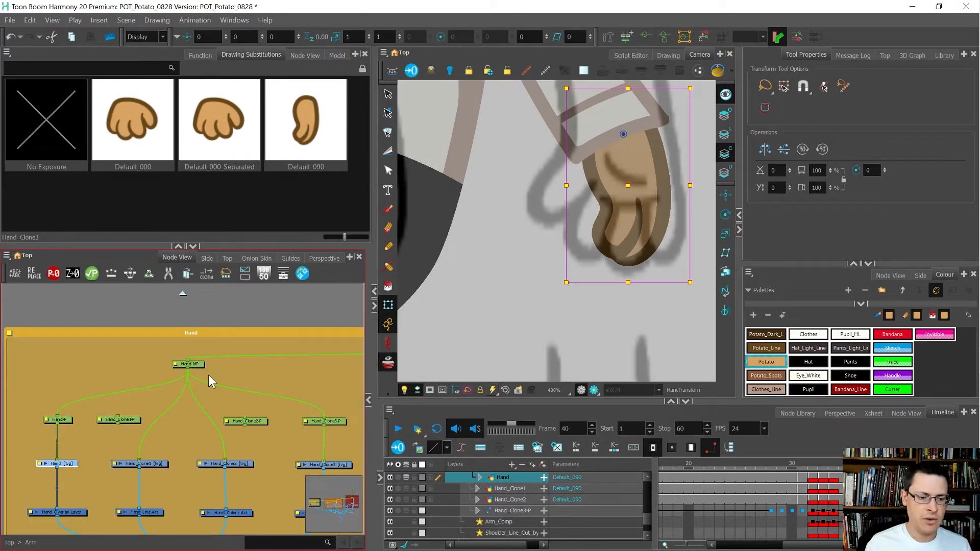
click(189, 364)
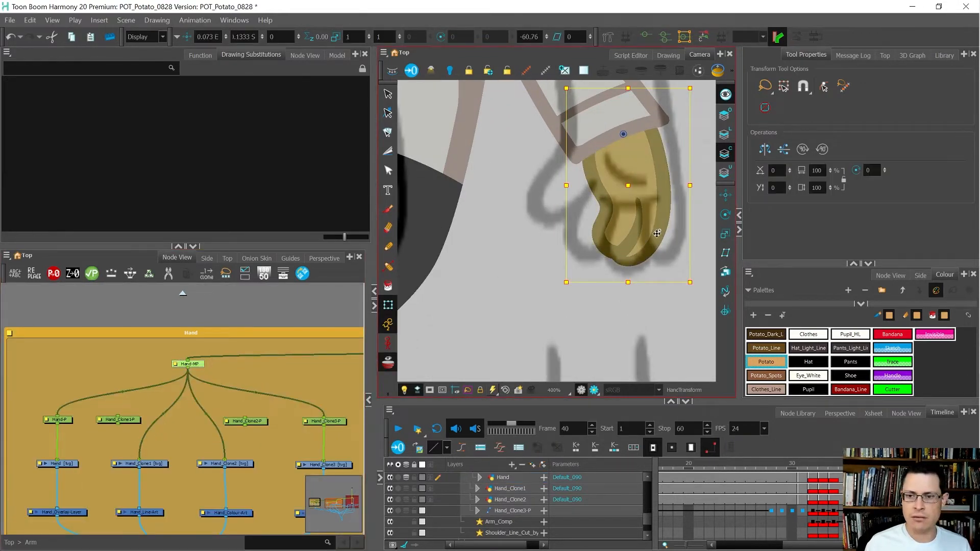
drag(657, 233, 645, 251)
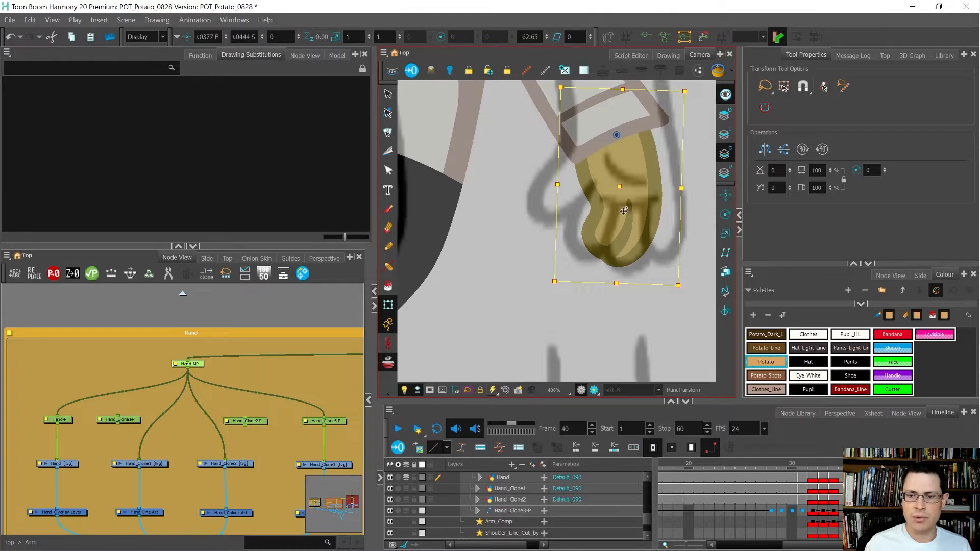
drag(637, 236, 635, 241)
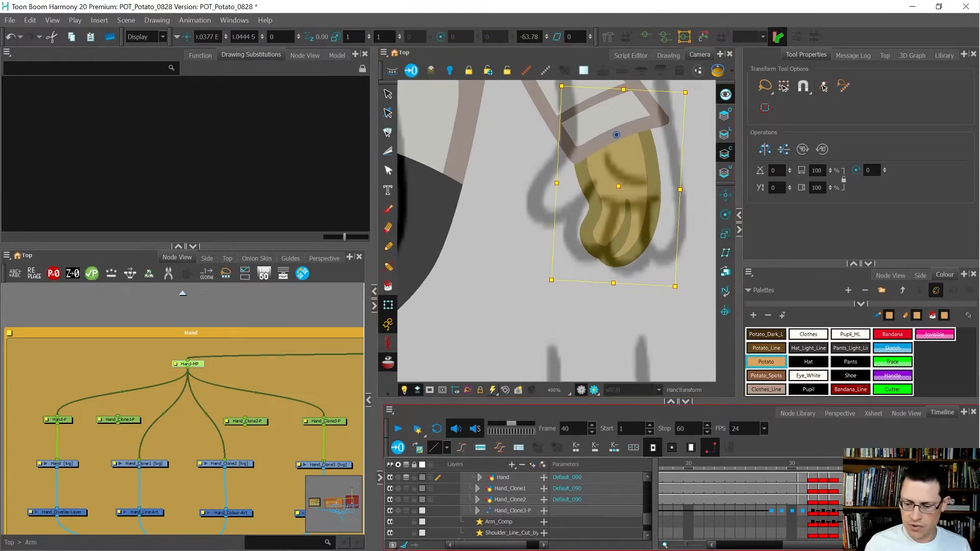
Step: Create an empty drawing on the Hand layer at frame 40 and name it Default_180
key(shift+b)
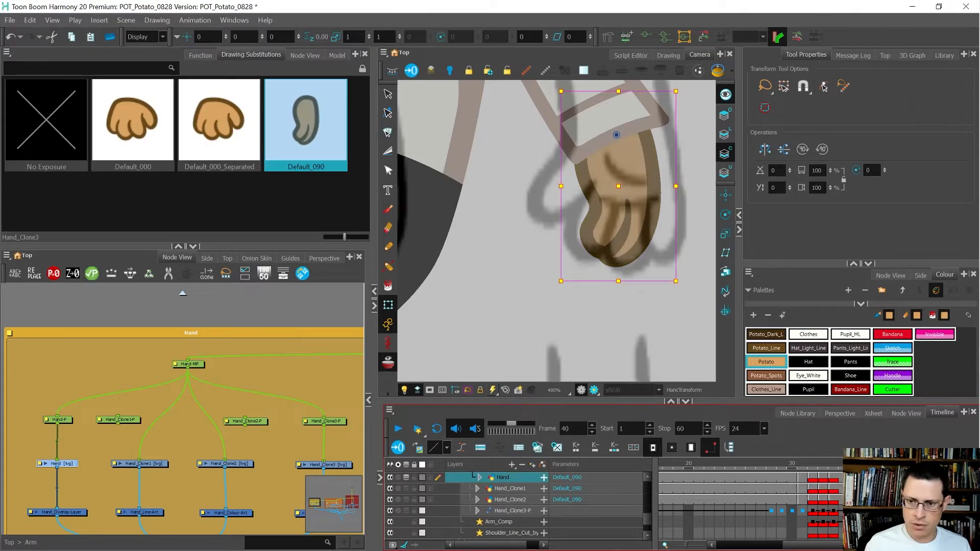
click(562, 445)
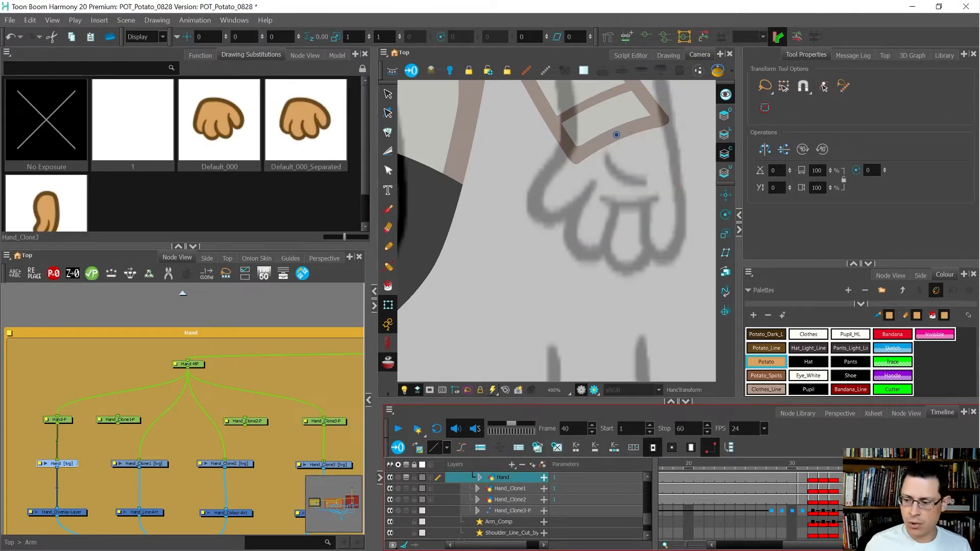
key(ctrl+d)
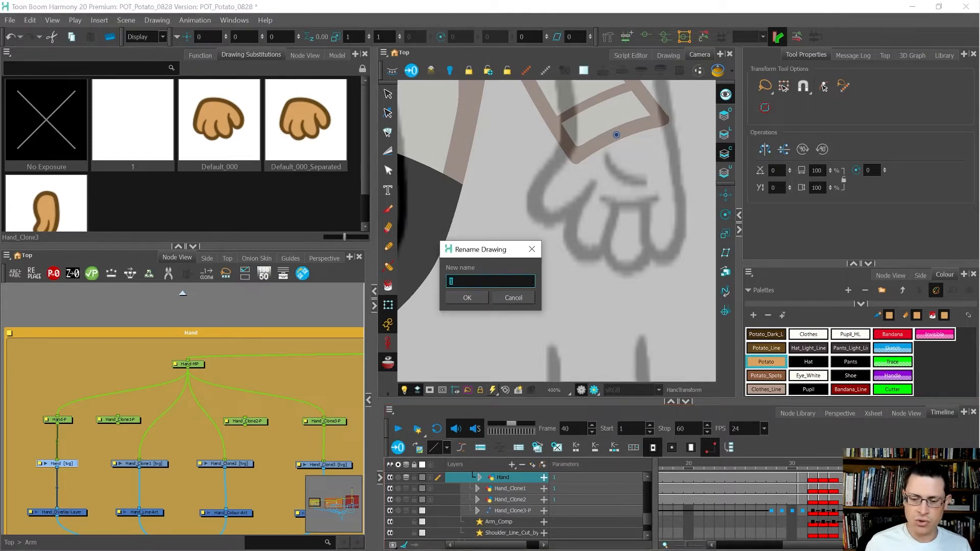
text(Default_180)
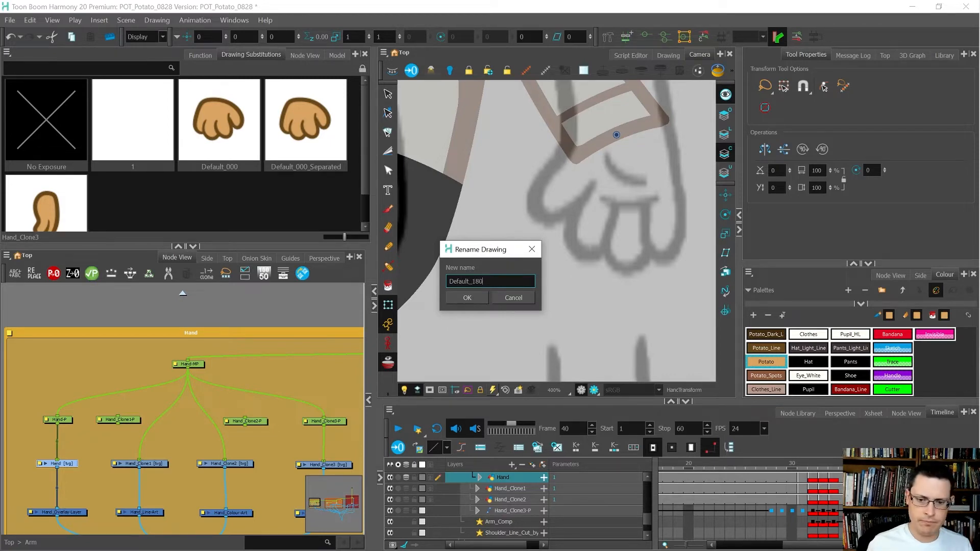
key(Return)
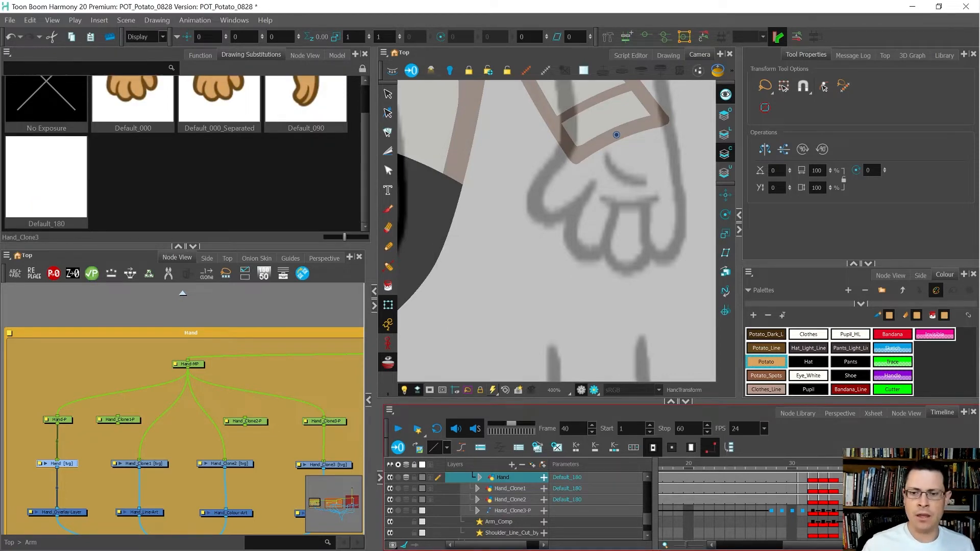
Step: Trace the 180 hand's fingers, knuckle line and outer edge from the sketch with the Pencil tool in the Potato_Line colour
key(alt+/)
scroll(602, 219, up, 1)
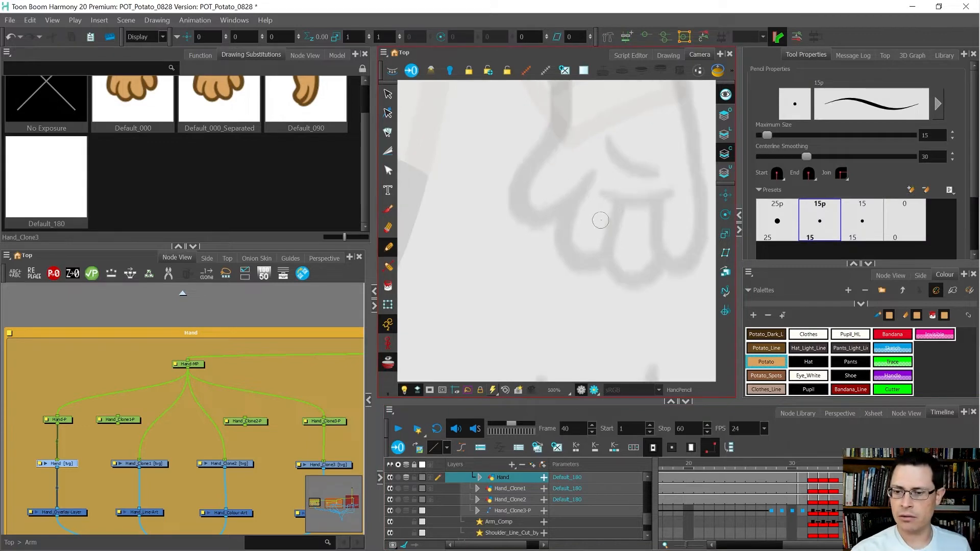
drag(578, 234, 556, 249)
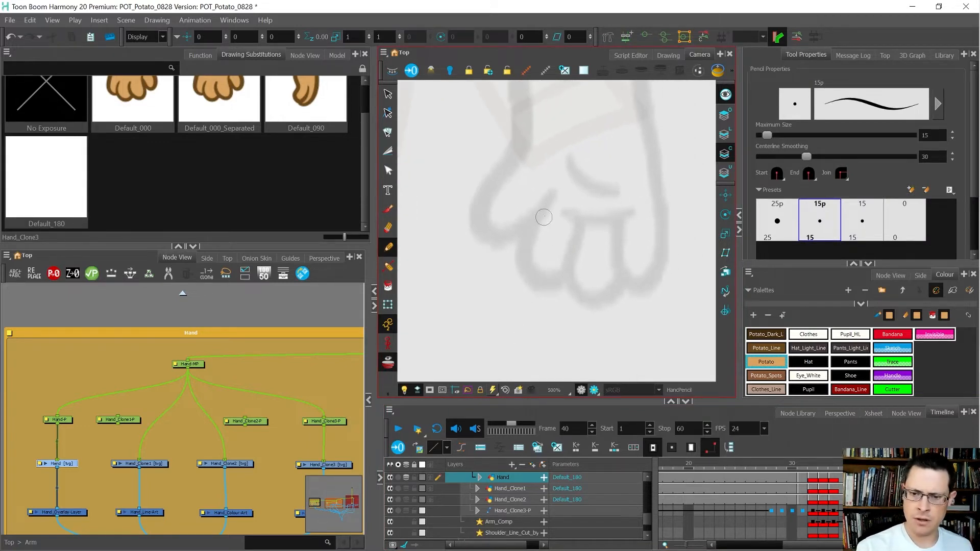
mouse_move(554, 192)
mouse_down()
mouse_move(536, 214)
mouse_move(531, 271)
mouse_move(585, 217)
mouse_up()
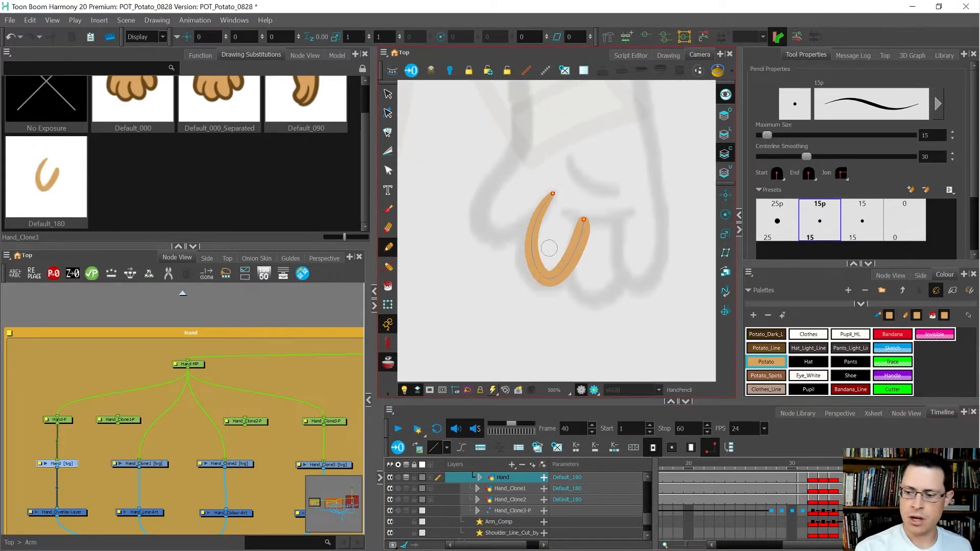
key(ctrl+z)
click(785, 362)
click(768, 348)
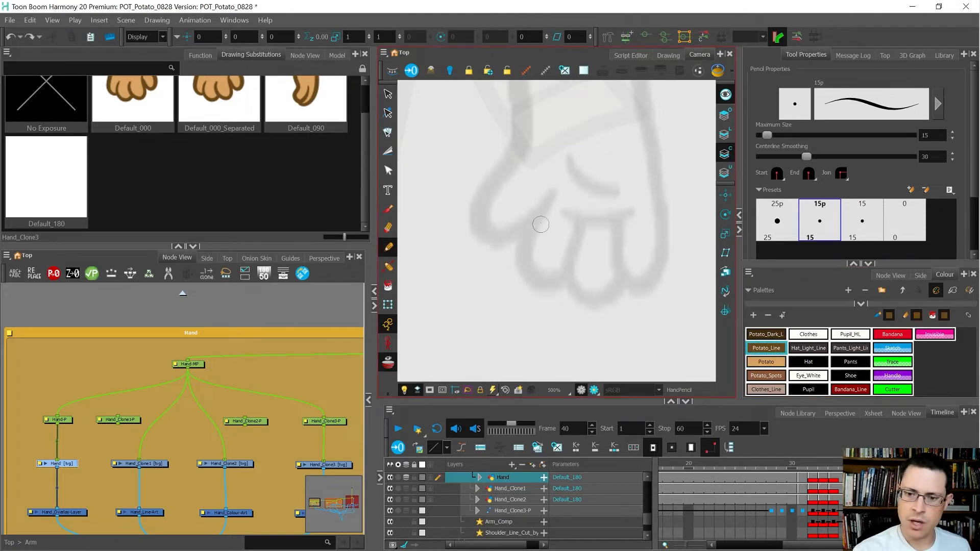
mouse_move(553, 193)
mouse_down()
mouse_move(527, 244)
mouse_move(536, 281)
mouse_move(569, 264)
mouse_move(585, 207)
mouse_move(563, 211)
mouse_move(625, 214)
mouse_move(617, 211)
mouse_move(611, 291)
mouse_move(600, 300)
mouse_move(577, 293)
mouse_move(565, 251)
mouse_move(608, 248)
mouse_move(617, 273)
mouse_move(647, 281)
mouse_move(659, 263)
mouse_move(665, 204)
mouse_move(654, 145)
mouse_move(631, 111)
mouse_move(578, 101)
mouse_move(557, 109)
mouse_move(510, 163)
mouse_up()
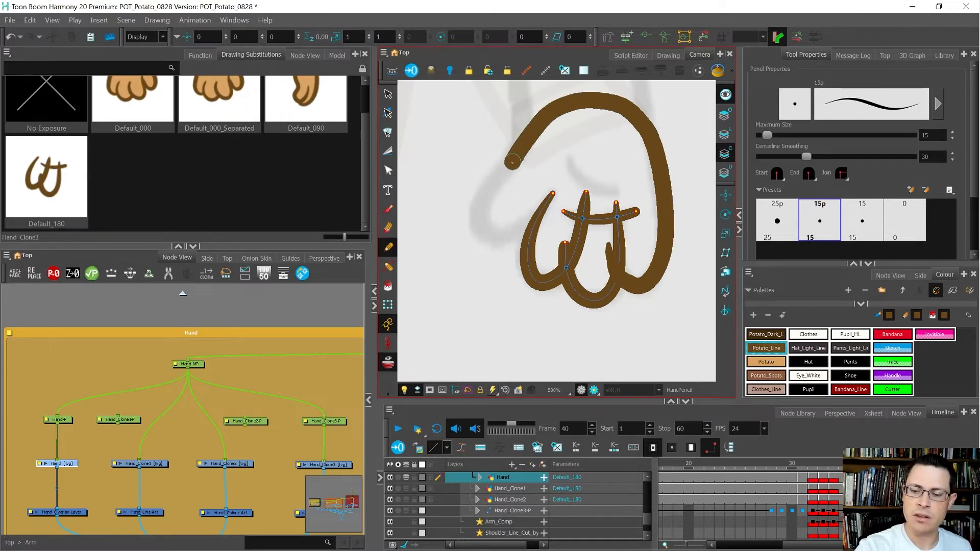
Step: Draw the thumb to close the 180 hand's outline, and merge all its pencil lines
drag(578, 193, 550, 286)
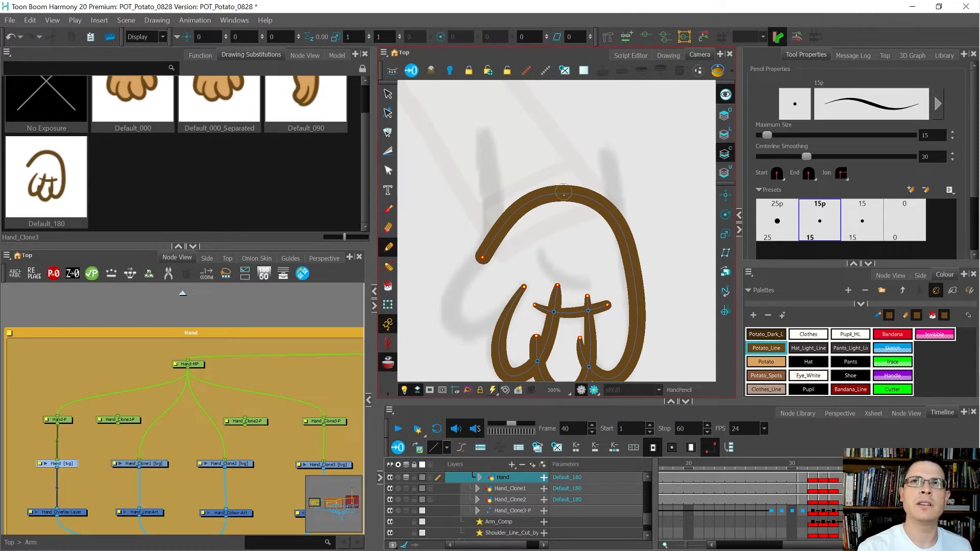
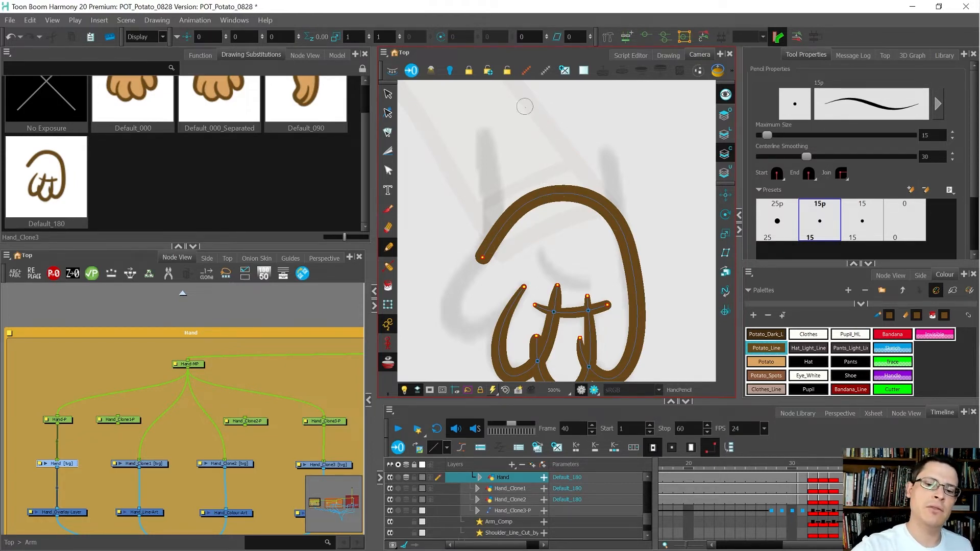
drag(494, 287, 499, 241)
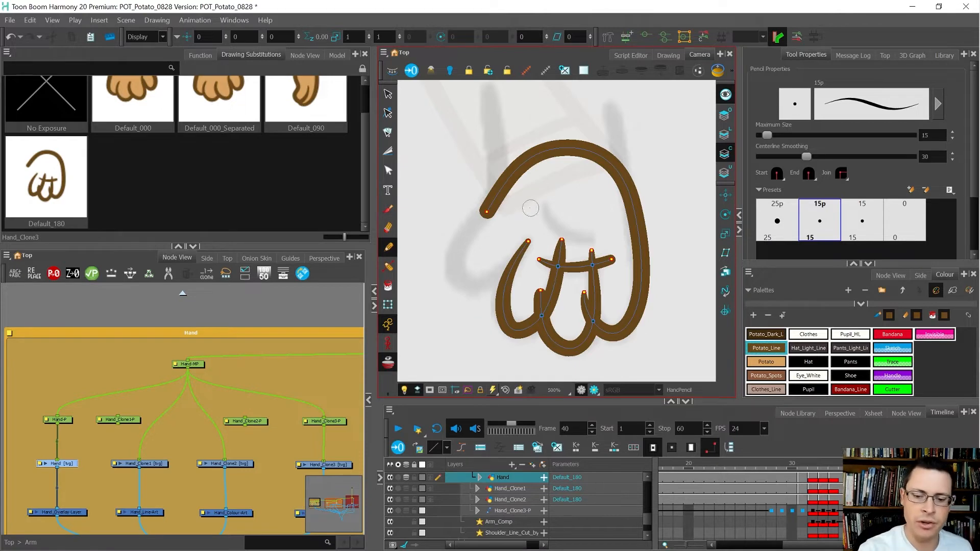
mouse_move(527, 241)
mouse_down()
mouse_move(481, 285)
mouse_move(462, 276)
mouse_move(463, 244)
mouse_move(489, 207)
mouse_up()
key(alt+q)
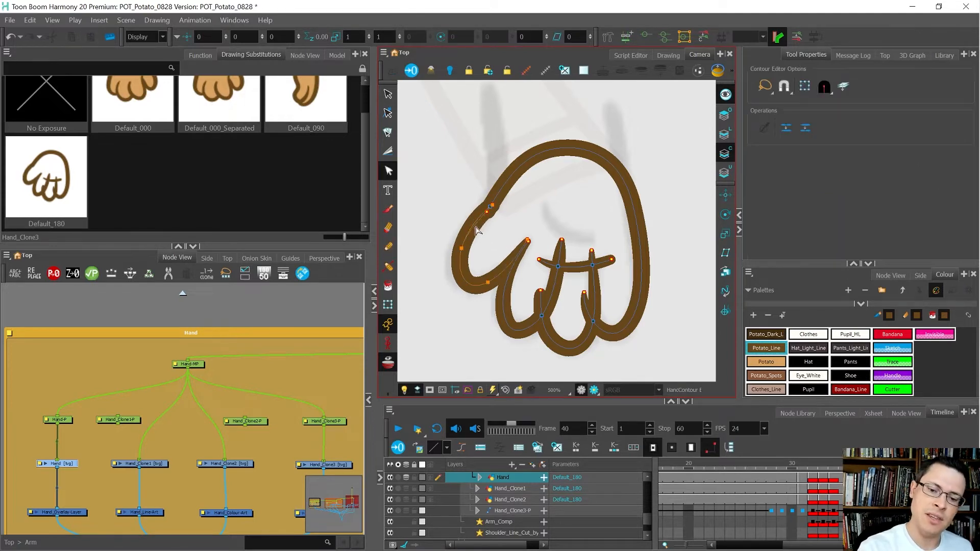
key(alt+s)
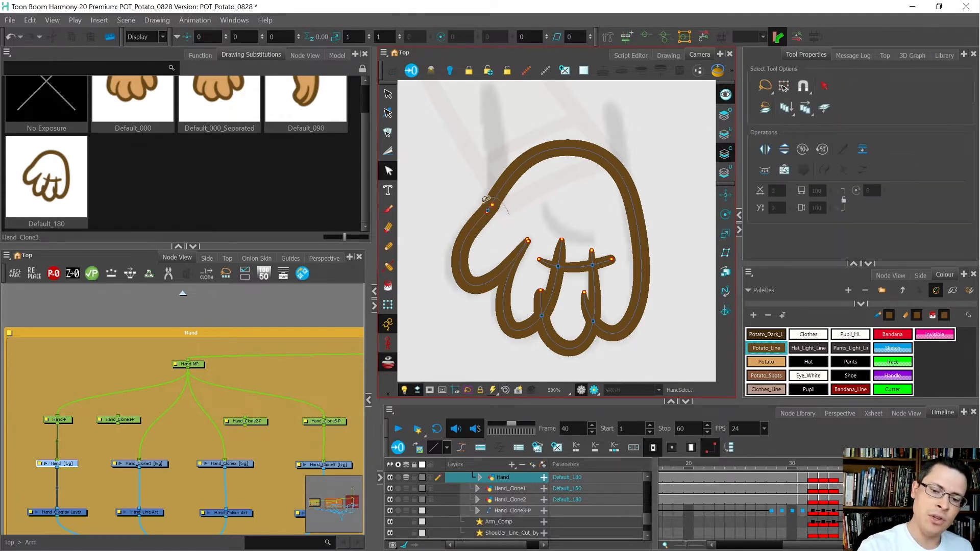
key(ctrl+a)
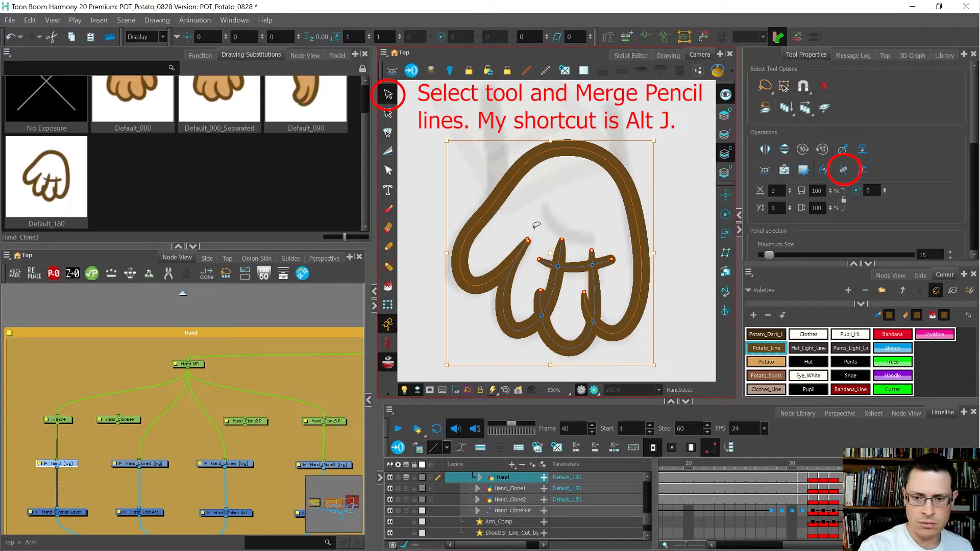
key(alt+j)
Step: Smooth the 180 hand's outline at the thumb joint, wrist and finger lines with the Contour Editor
key(alt+q)
drag(487, 212, 507, 181)
drag(562, 150, 564, 154)
key(.)
mouse_move(579, 199)
mouse_down()
mouse_move(587, 141)
mouse_move(596, 190)
mouse_up()
drag(579, 230, 566, 250)
click(570, 292)
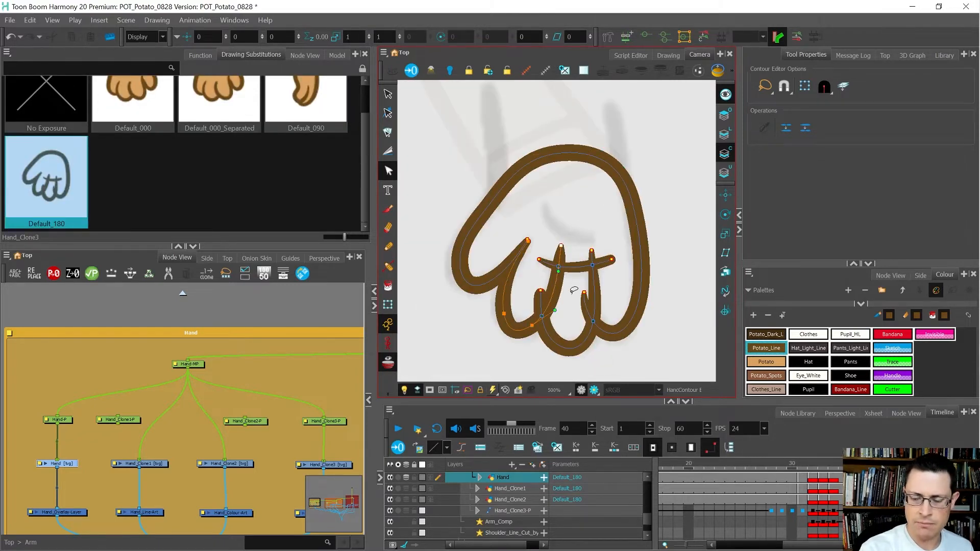
Step: In the Drawing view, flip between frames 38 to 40 to compare the 180 hand with its neighbouring drawings
click(670, 54)
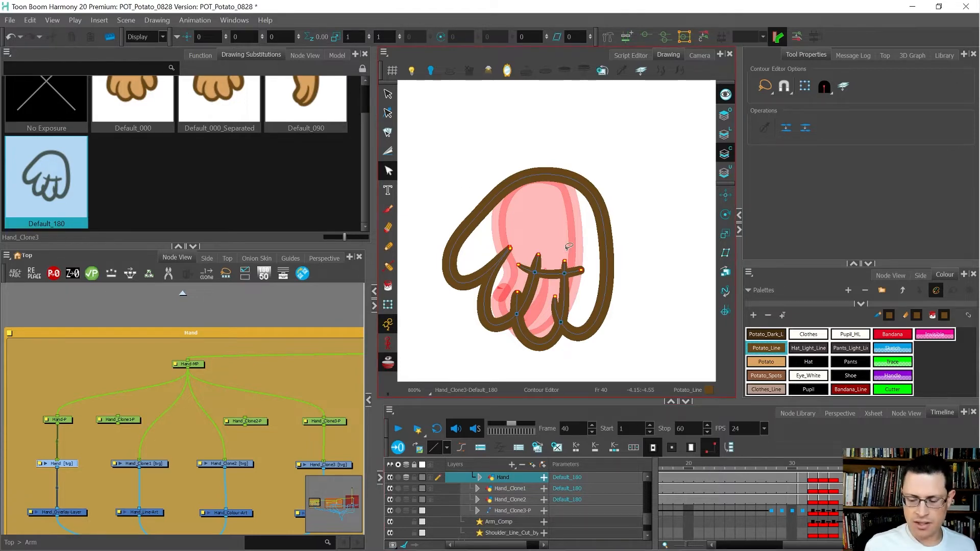
key(comma)
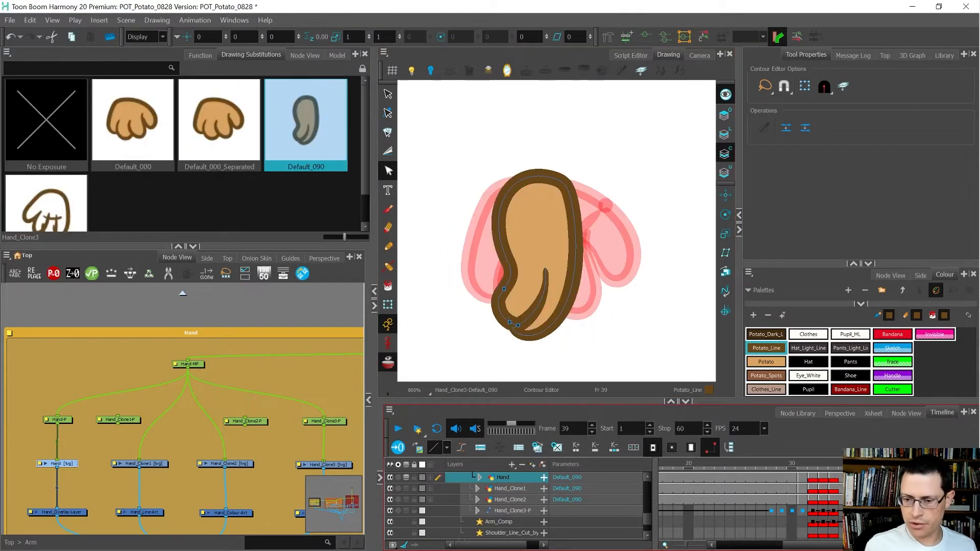
key(comma)
key(period)
key(period)
key(comma)
key(comma)
key(period)
key(period)
key(comma)
key(comma)
key(period)
key(period)
key(comma)
key(comma)
key(period)
key(period)
key(comma)
key(comma)
key(period)
key(period)
key(comma)
key(comma)
key(period)
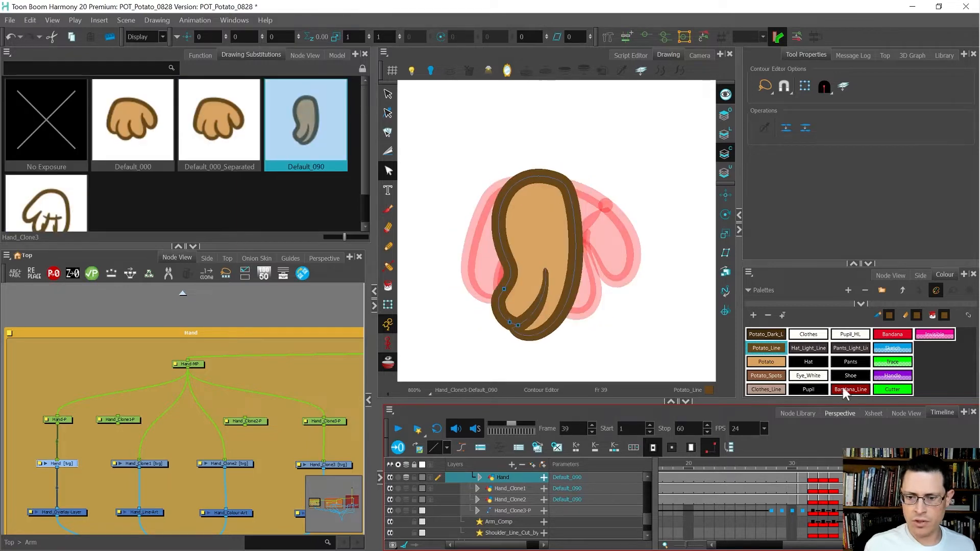
key(period)
key(alt+s)
mouse_move(657, 274)
mouse_down()
mouse_move(634, 175)
mouse_move(405, 262)
mouse_move(663, 328)
mouse_move(658, 291)
mouse_up()
key(Delete)
key(ctrl+z)
Step: Expose the Default_000 hand at frame 39 as an onion-skin reference for the 180 hand at frame 40
key(comma)
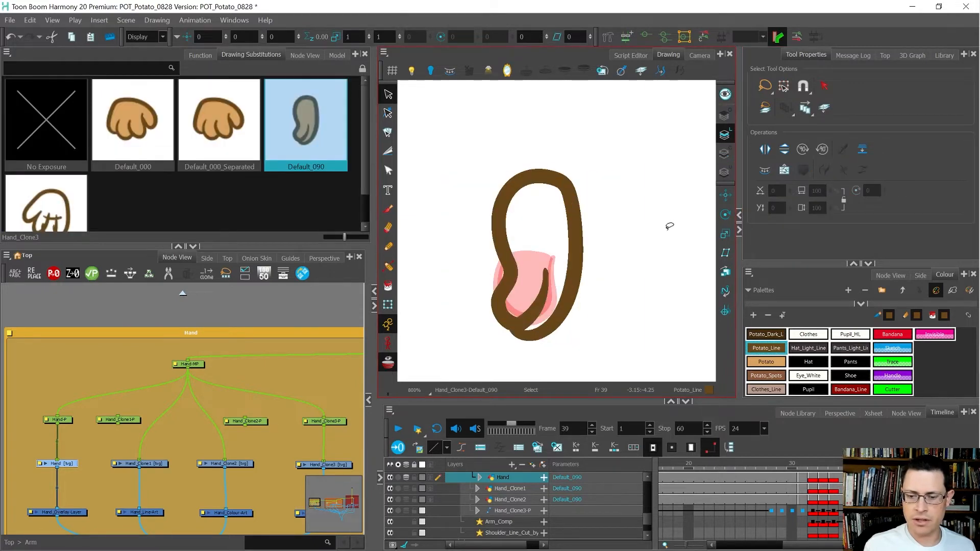
key(comma)
key(period)
key(period)
key(comma)
key(period)
key(comma)
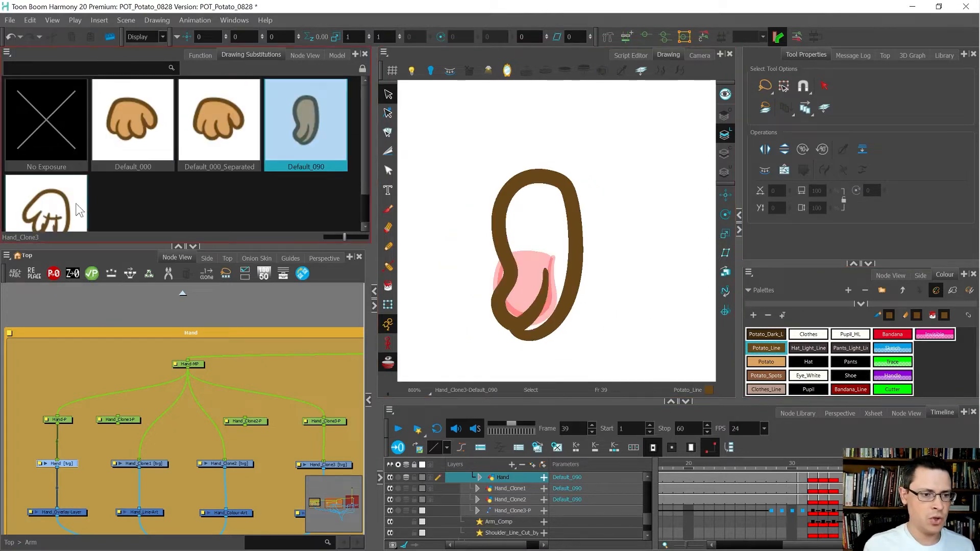
click(134, 125)
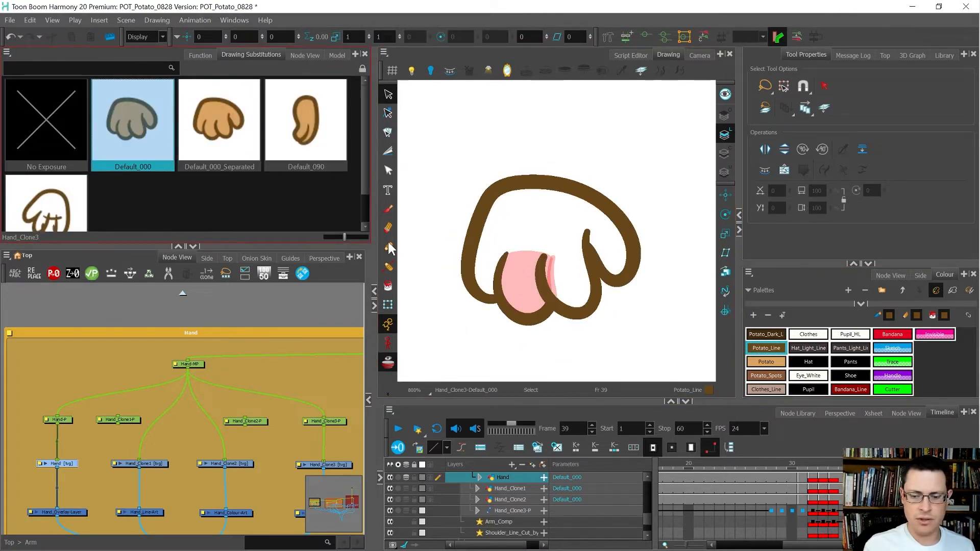
key(period)
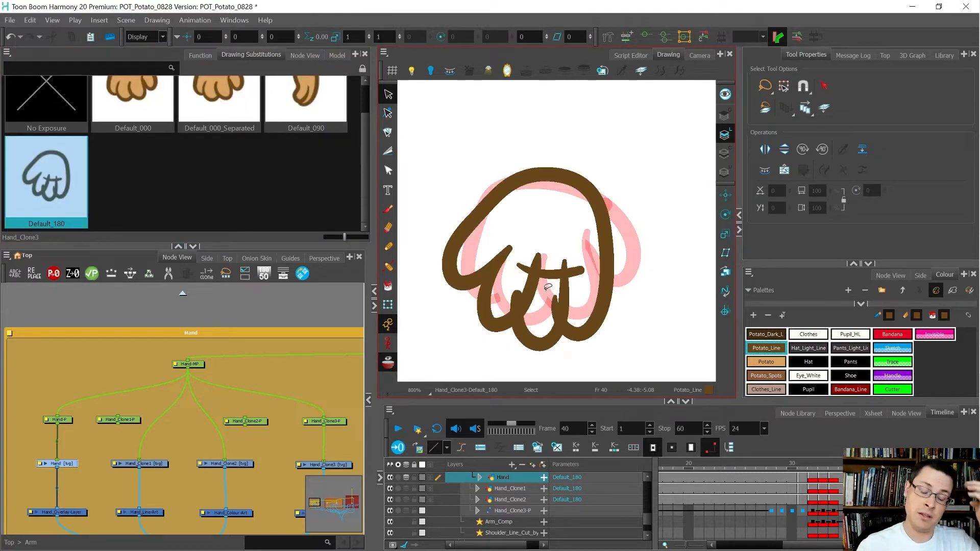
Step: Squash the 180 hand's line art vertically and shift it to fit the Default_000 hand, and hide the onion skin
drag(637, 168, 628, 281)
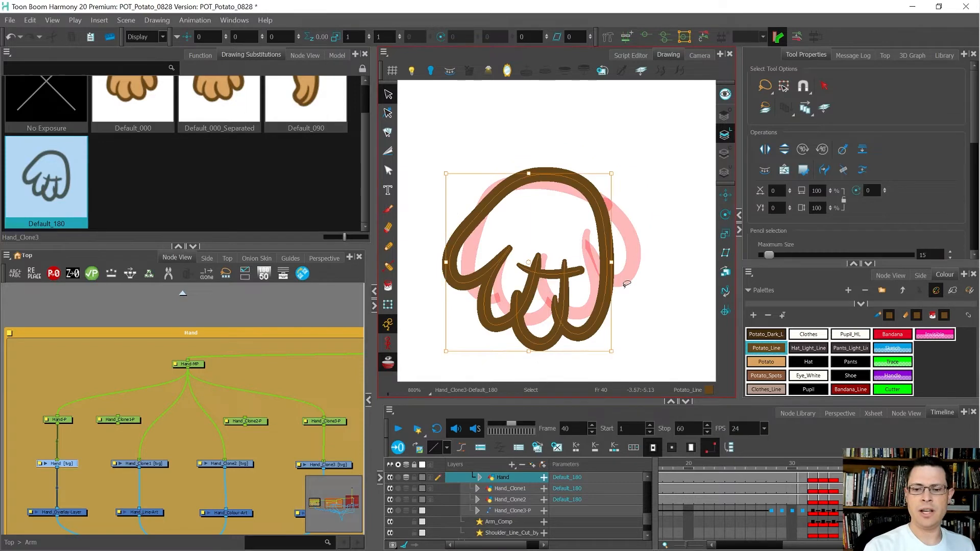
drag(528, 352, 533, 333)
drag(586, 201, 586, 208)
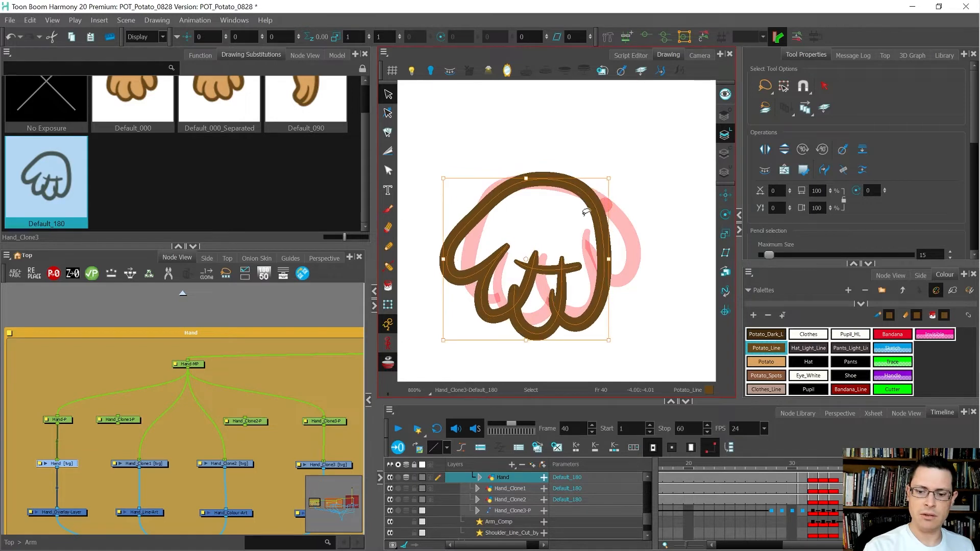
drag(529, 339, 529, 337)
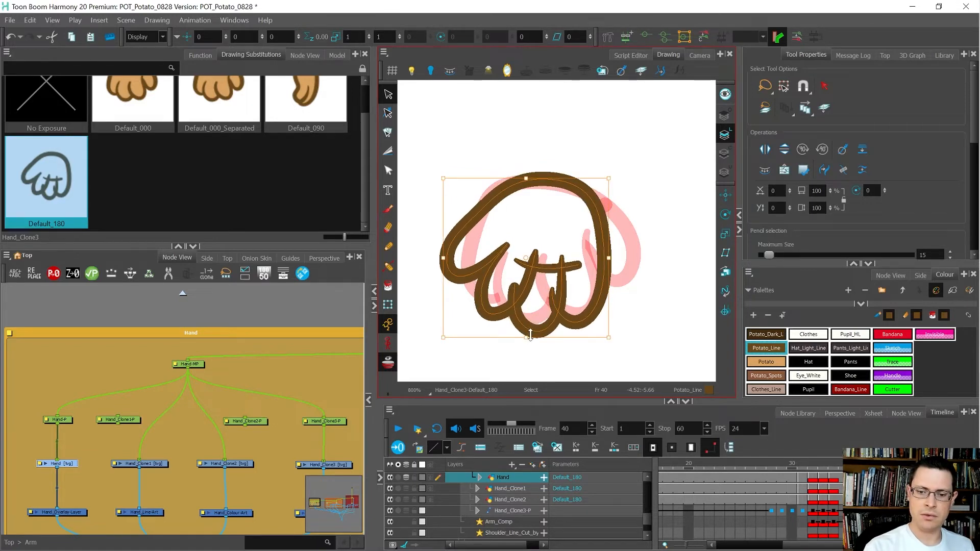
key(alt+o)
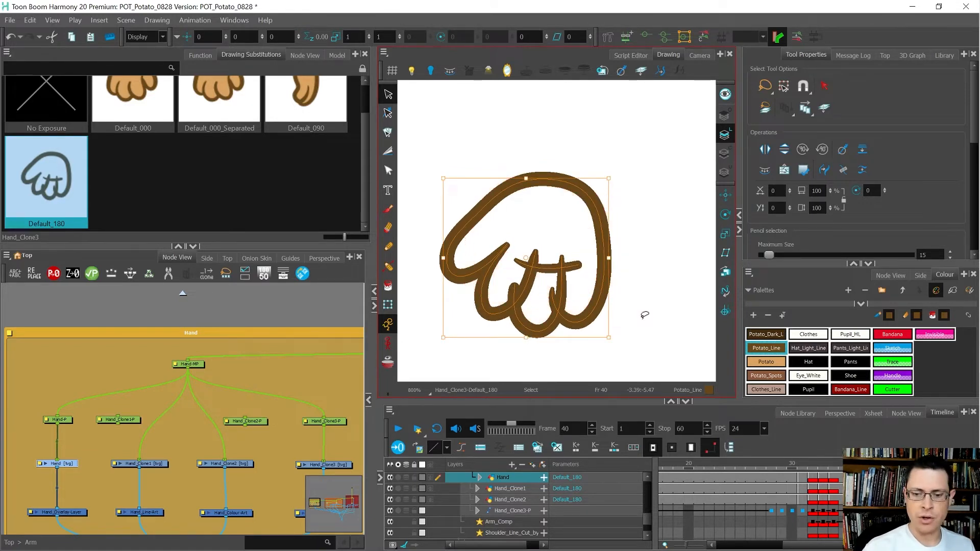
key(.)
key(.)
key(.)
key(.)
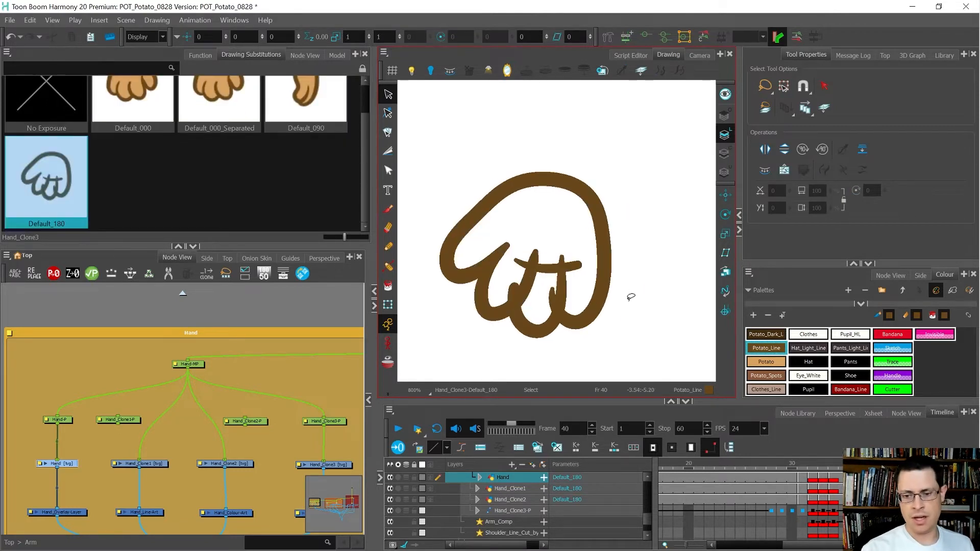
Step: Trim the overshooting line ends between the 180 hand's fingers and above the knuckle line with the Cutter tool
key(alt+t)
key(Delete)
mouse_move(517, 285)
mouse_down()
mouse_move(513, 298)
mouse_move(554, 309)
mouse_up()
key(Delete)
drag(567, 255, 530, 267)
key(Delete)
key(Delete)
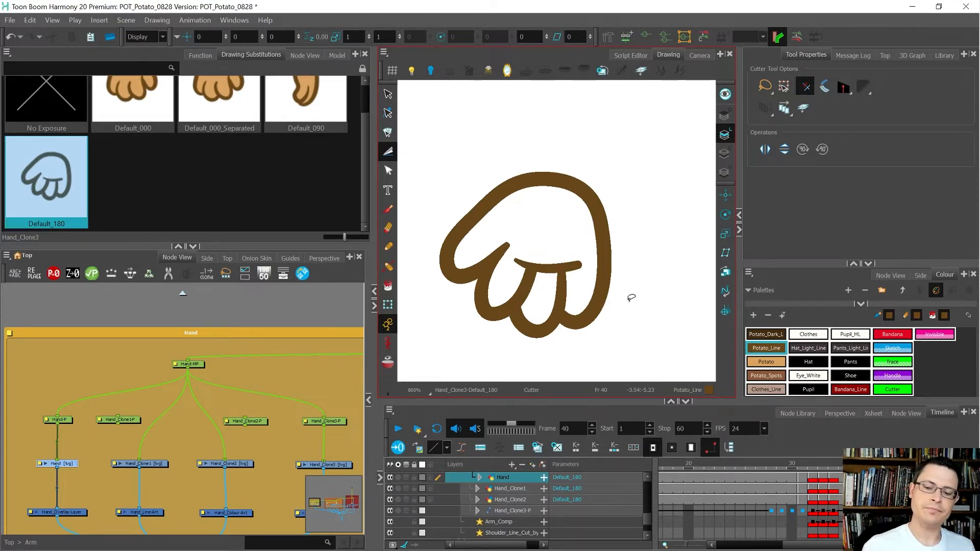
Step: Draw an invisible stroke across the base of the thumb, from its inner crease past the outer outline
scroll(631, 298, down, 4)
scroll(627, 295, up, 5)
scroll(608, 308, down, 1)
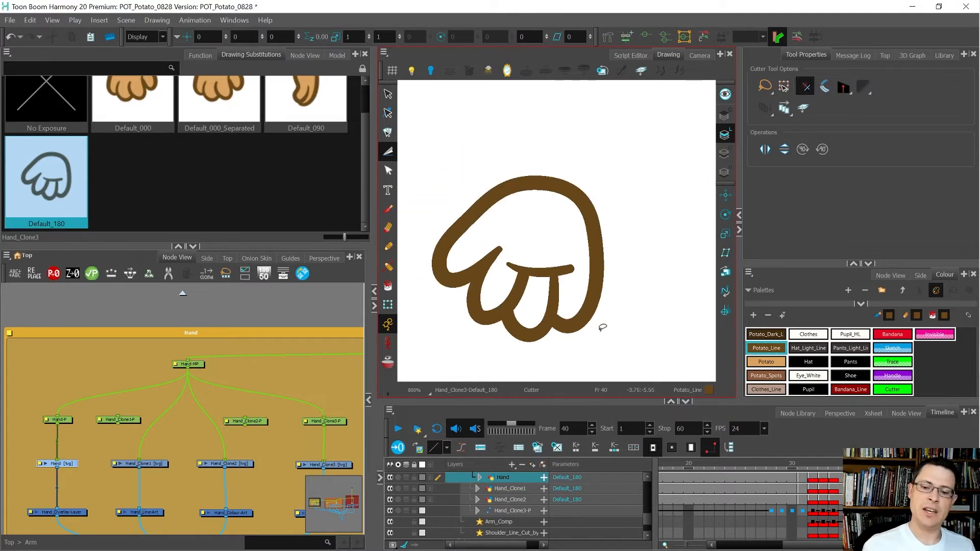
key(alt+s)
click(456, 275)
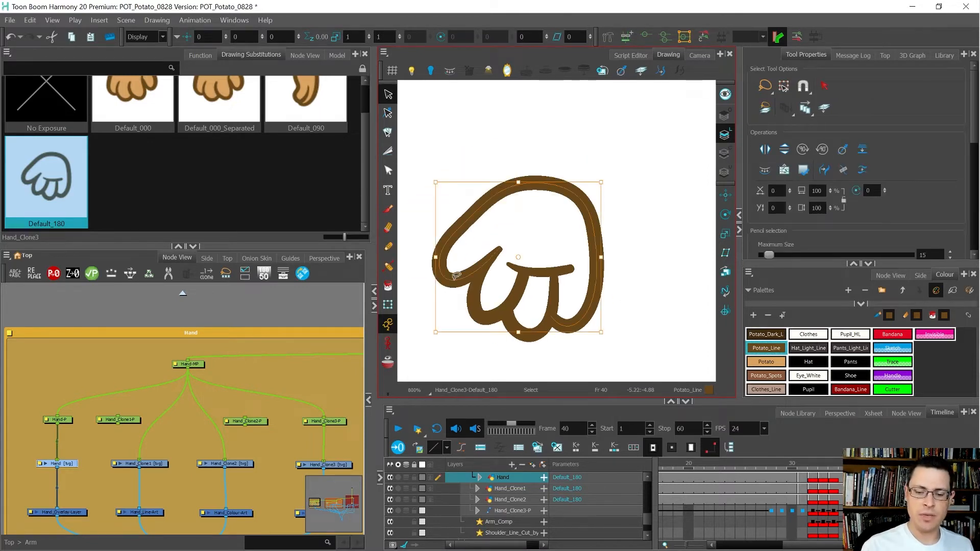
key(alt+v)
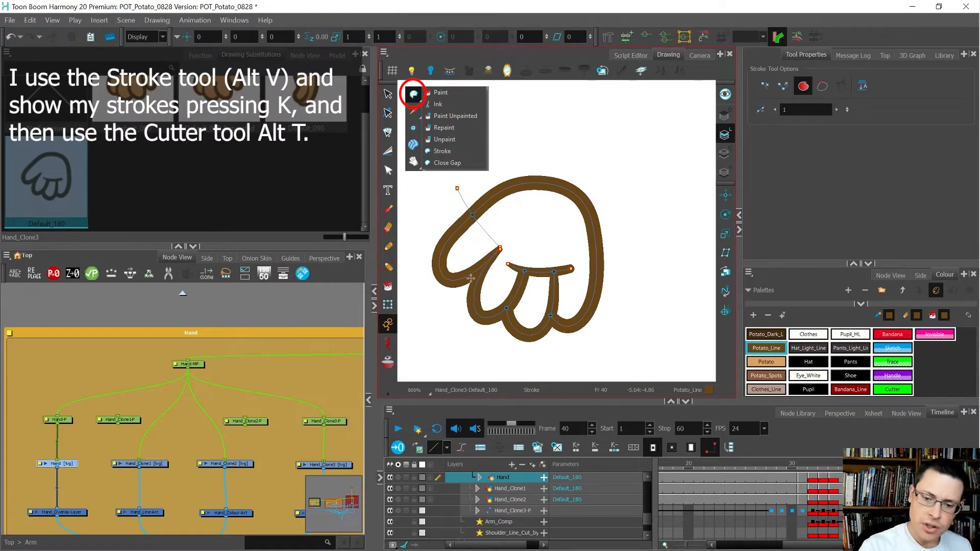
Step: Cut the thumb line off the 180 hand with a round Cutter tip and paste it onto the Overlay Art layer
key(alt+t)
click(844, 86)
click(857, 100)
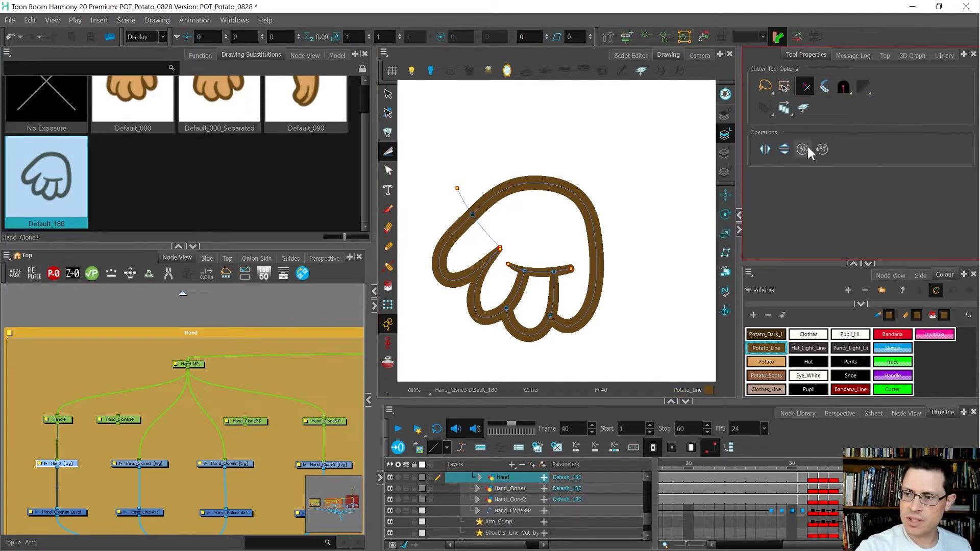
click(464, 268)
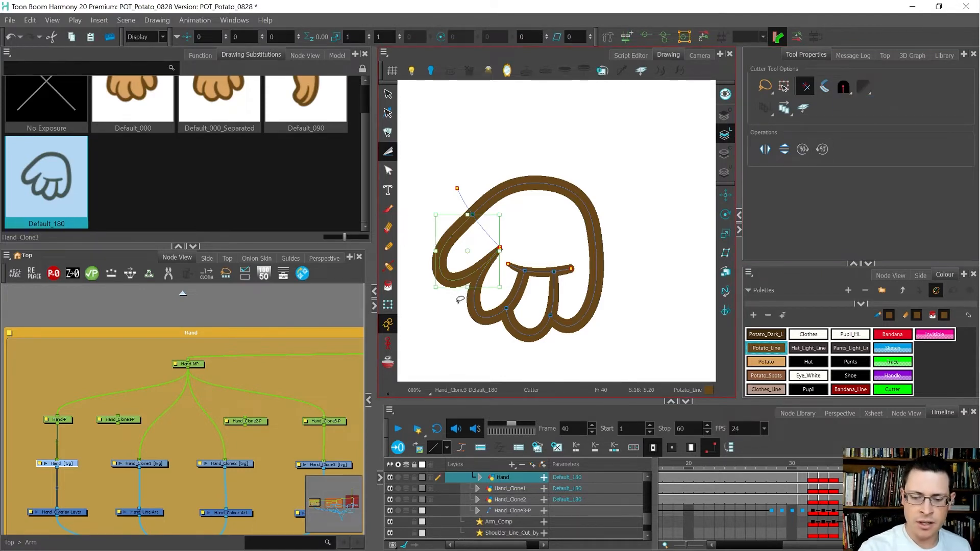
key(ctrl+x)
click(725, 115)
key(ctrl+v)
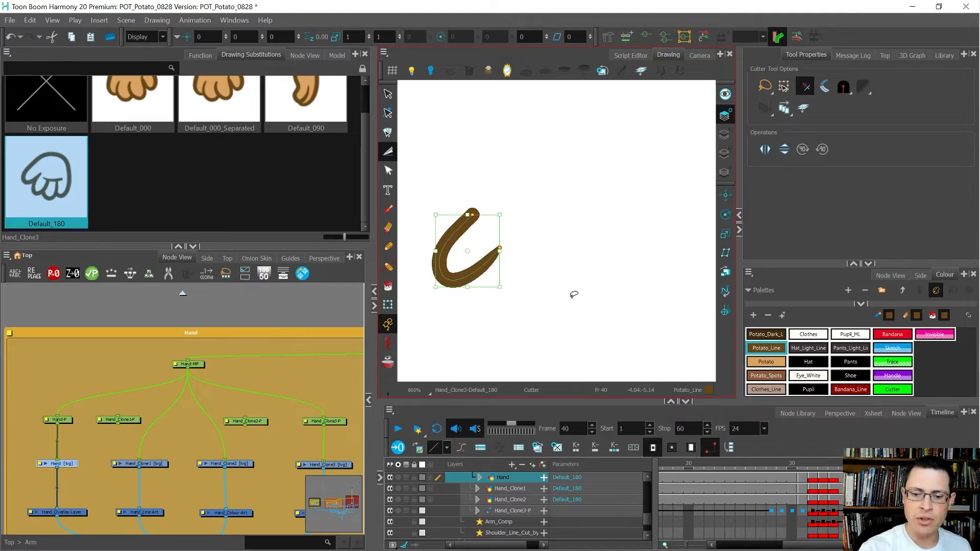
Step: Close the open end of the overlay thumb with an outward-curving invisible stroke between its two line ends
key(alt+v)
scroll(565, 254, up, 3)
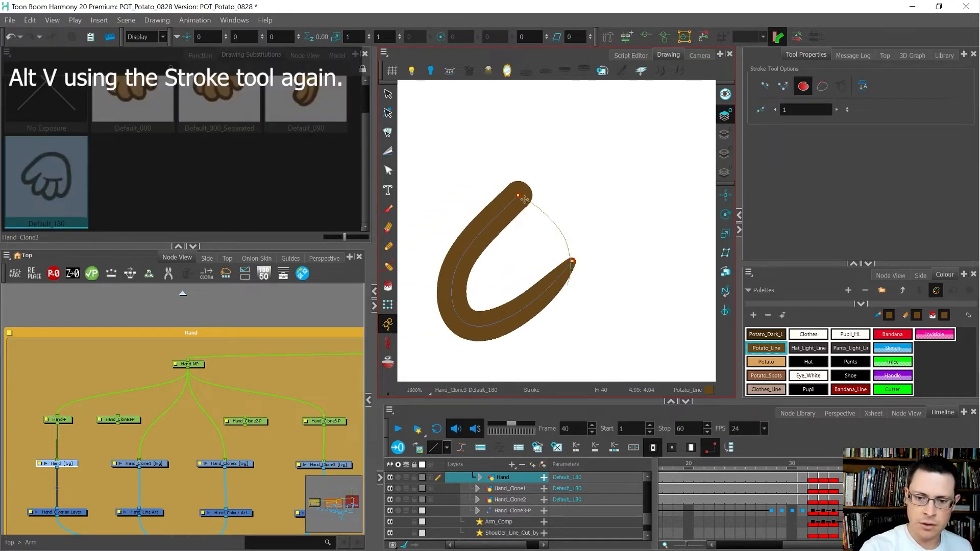
key(alt+q)
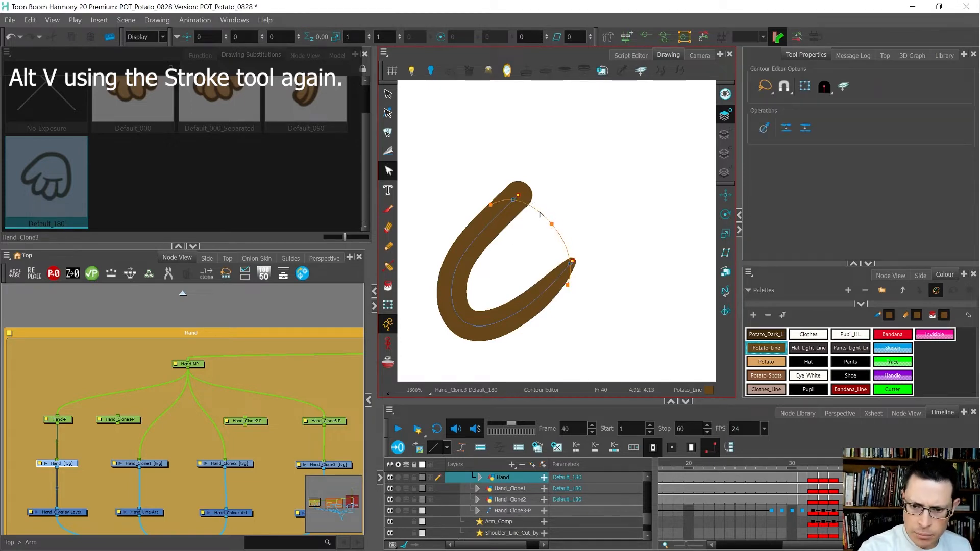
scroll(542, 212, up, 2)
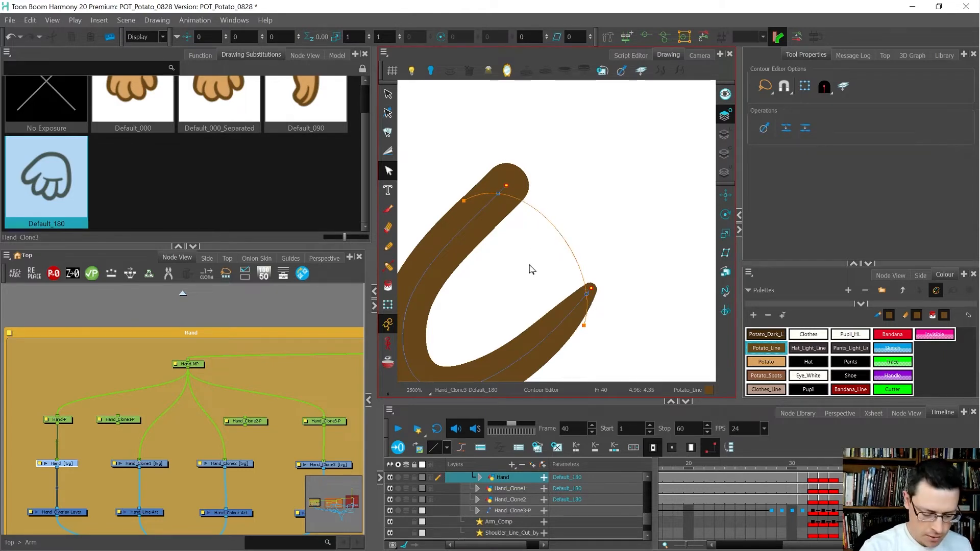
Step: Fill the closed thumb on the Overlay Art layer with the Potato colour
key(alt+i)
click(766, 362)
click(510, 299)
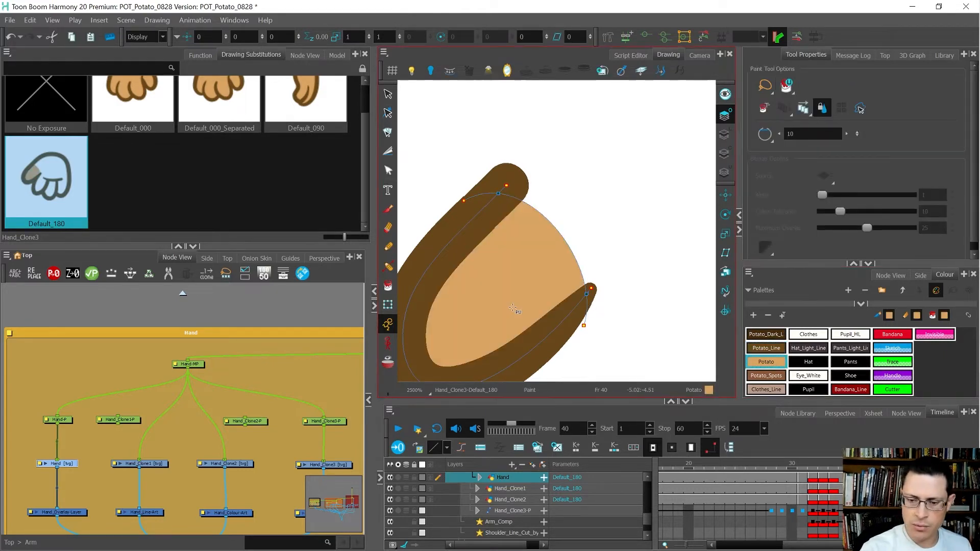
Step: Close the palm's open thumb side on the Line Art layer with an outward-curving invisible stroke between the two line ends
click(724, 132)
drag(593, 236, 532, 240)
scroll(533, 246, down, 3)
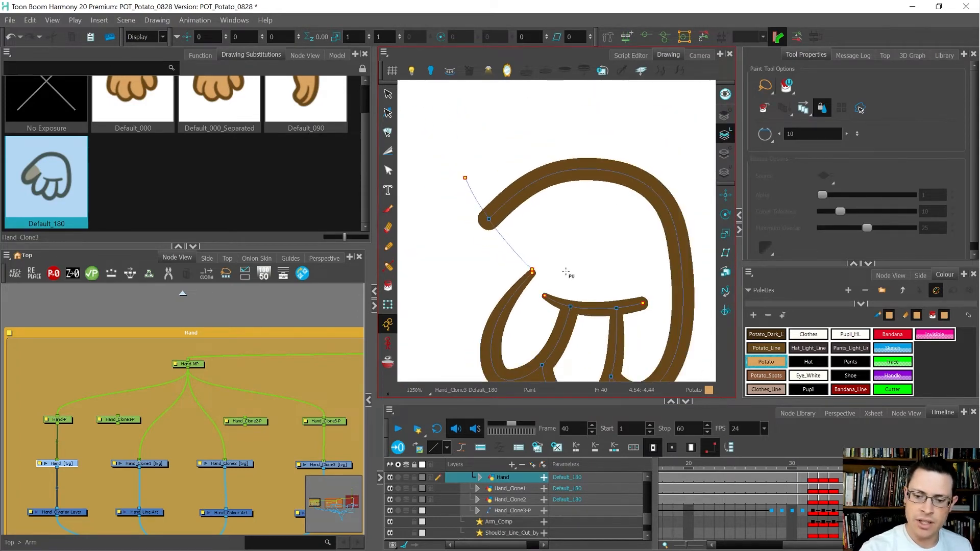
drag(566, 273, 547, 263)
key(alt+s)
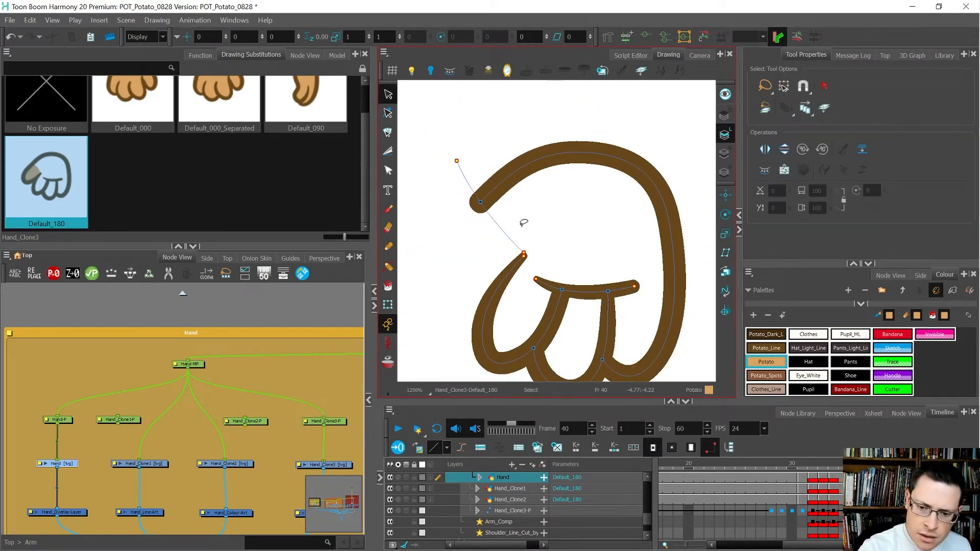
key(alt+v)
scroll(520, 257, up, 2)
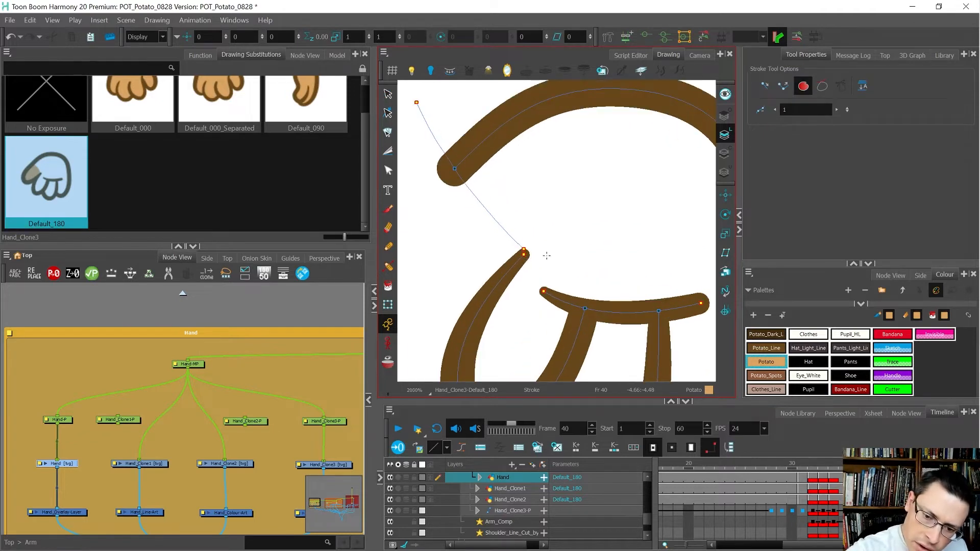
drag(546, 255, 504, 258)
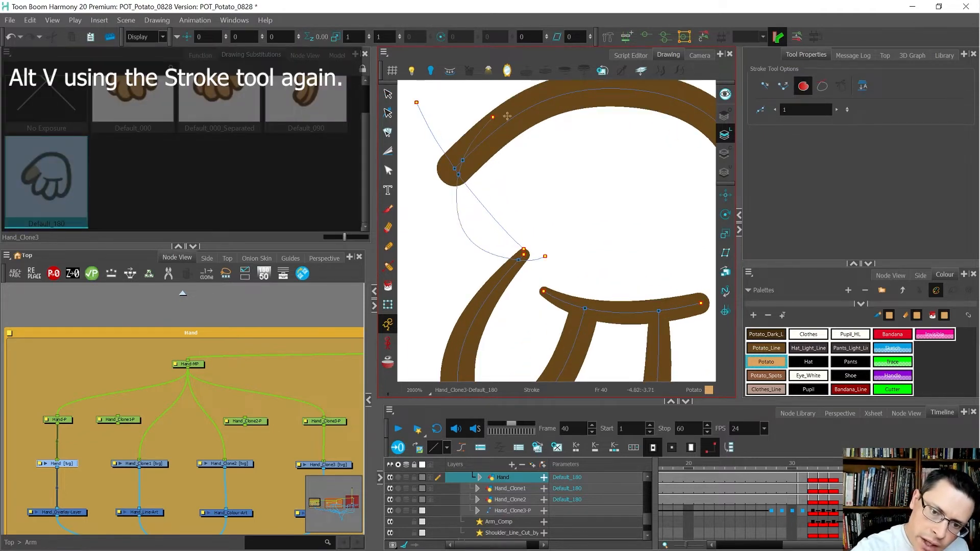
key(alt+q)
drag(464, 212, 449, 222)
Step: Fill the closed palm and all the fingers of the 180 hand with the Potato colour
scroll(501, 222, down, 3)
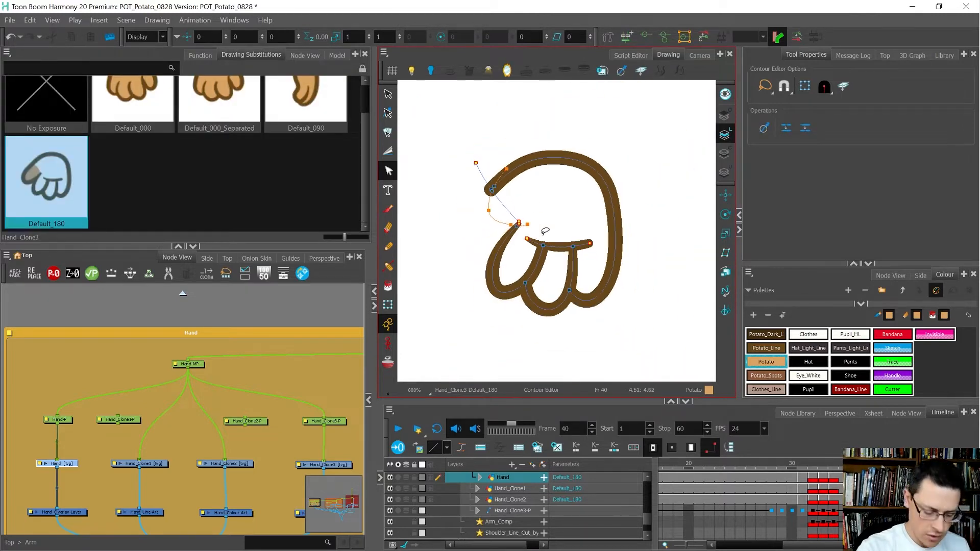
key(alt+i)
click(557, 205)
click(554, 279)
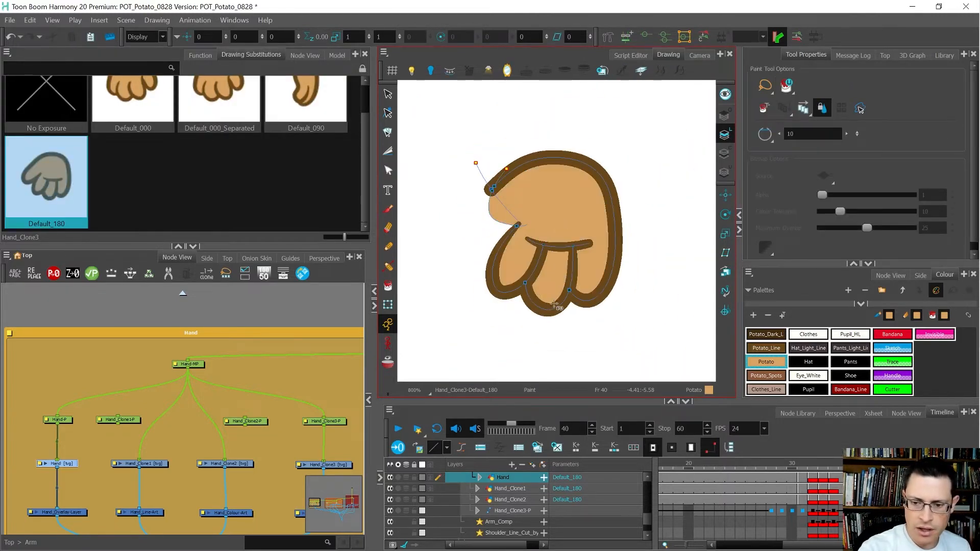
Step: Cut the Potato-coloured palm and finger fills off the Line Art layer and paste them onto the Colour Art layer
key(alt+s)
click(580, 220)
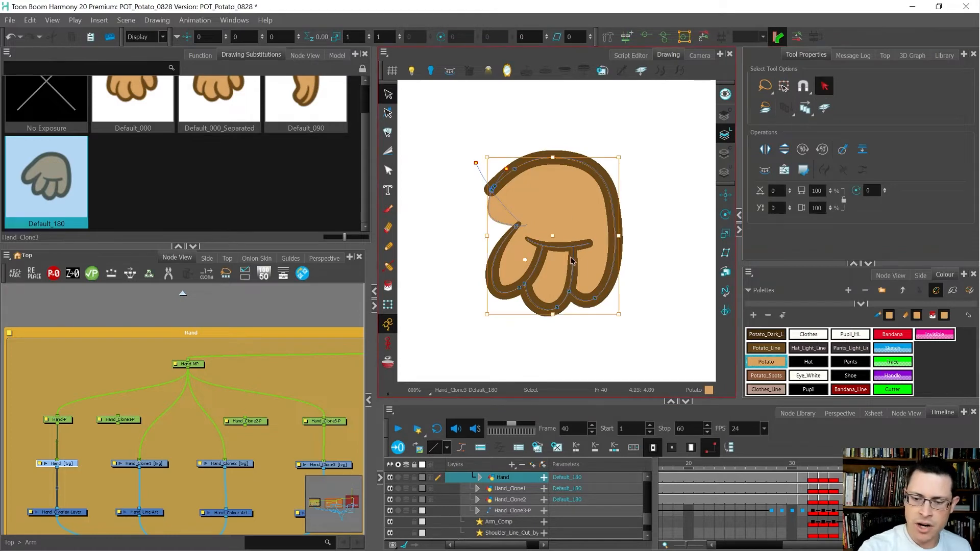
shift+click(566, 259)
key(ctrl+x)
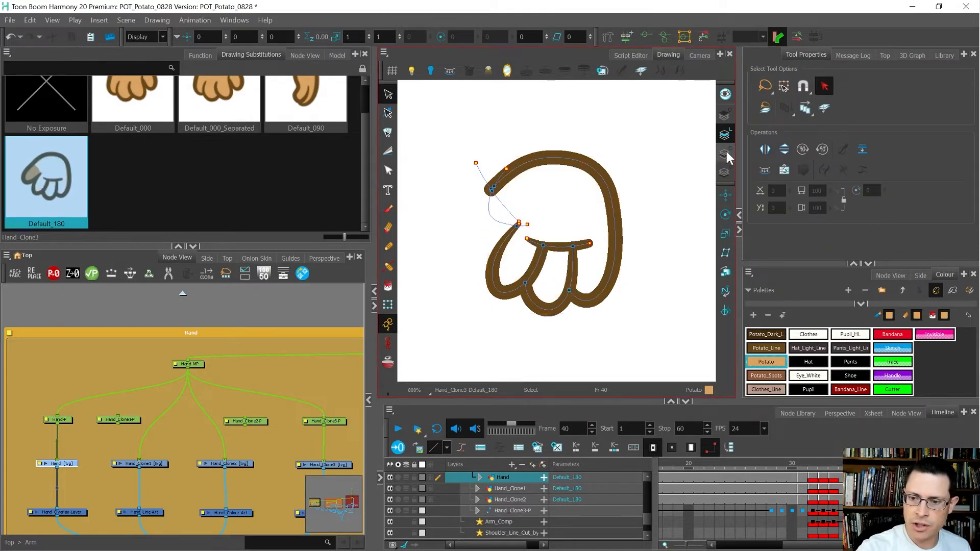
click(724, 153)
key(ctrl+v)
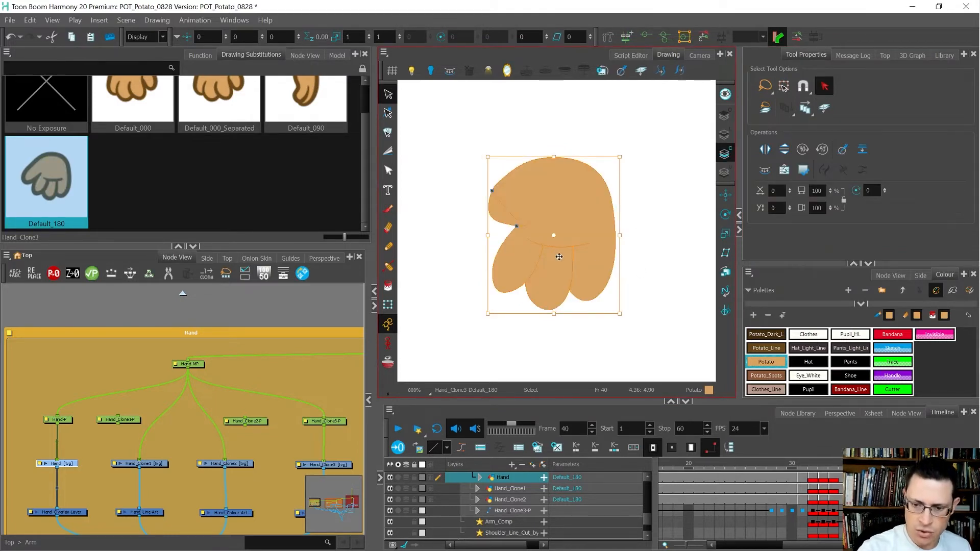
Step: Flatten the palm and finger fills on the Colour Art layer into one shape and remove the extra strokes
key(alt+shift+f)
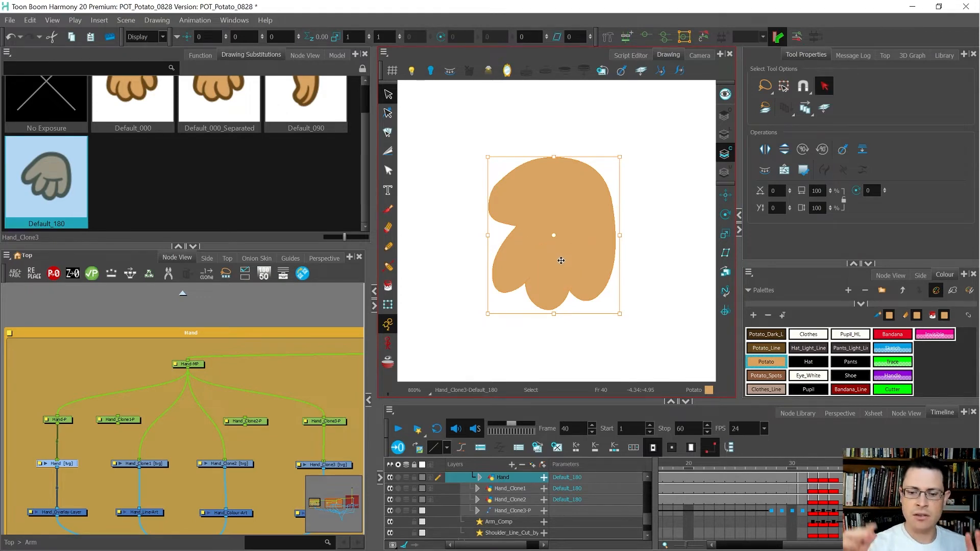
scroll(554, 255, up, 1)
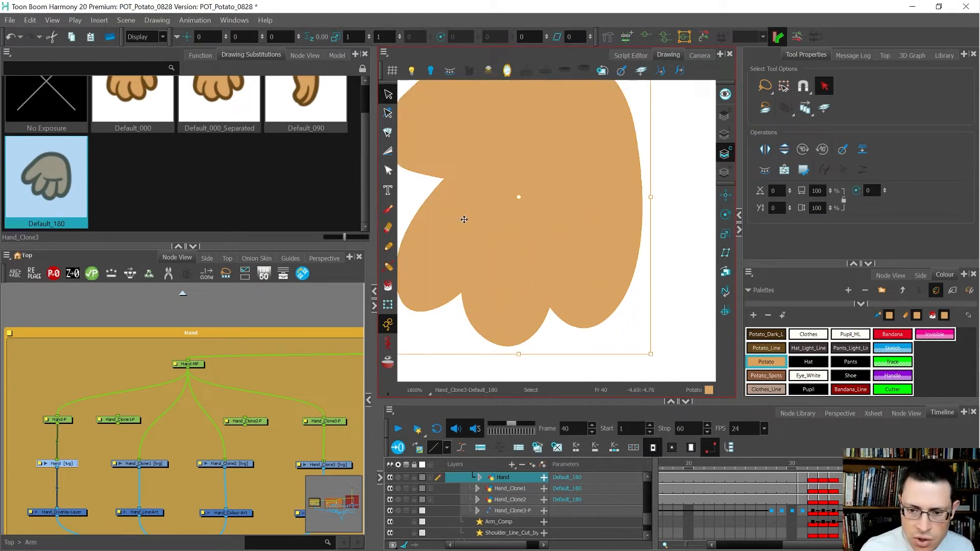
scroll(464, 219, up, 1)
scroll(491, 230, up, 2)
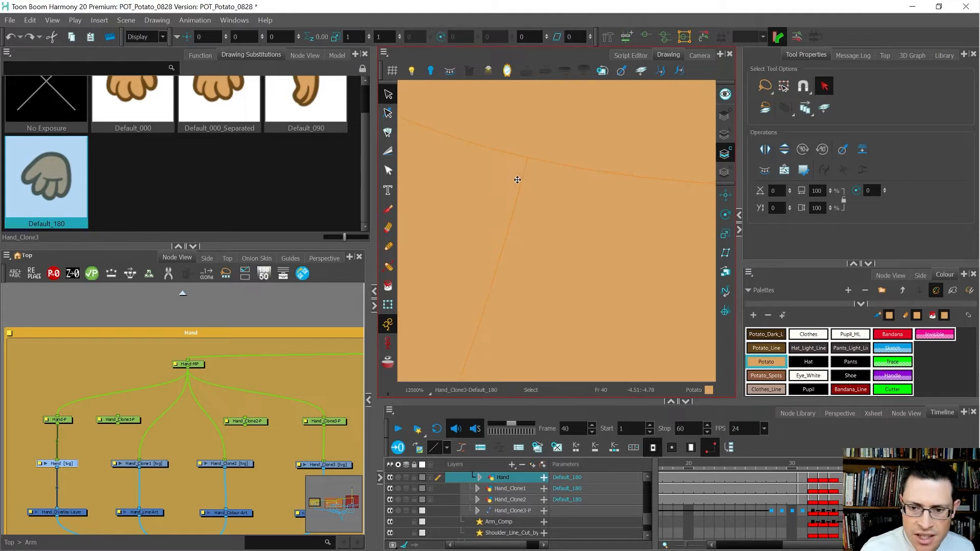
scroll(536, 171, down, 2)
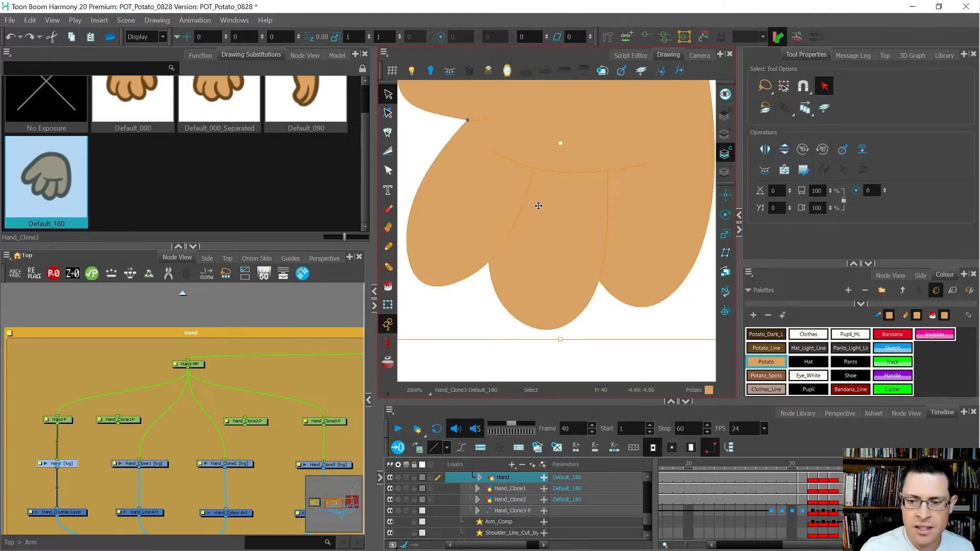
scroll(537, 225, down, 3)
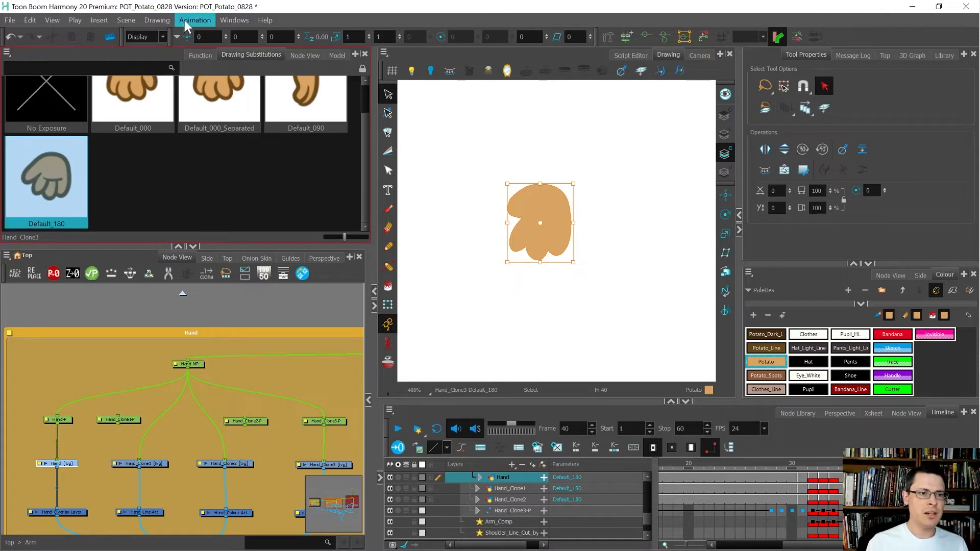
Step: Look up the Flatten and Remove Extra Strokes command in the keyboard shortcuts, and leave the shortcuts unchanged
click(165, 20)
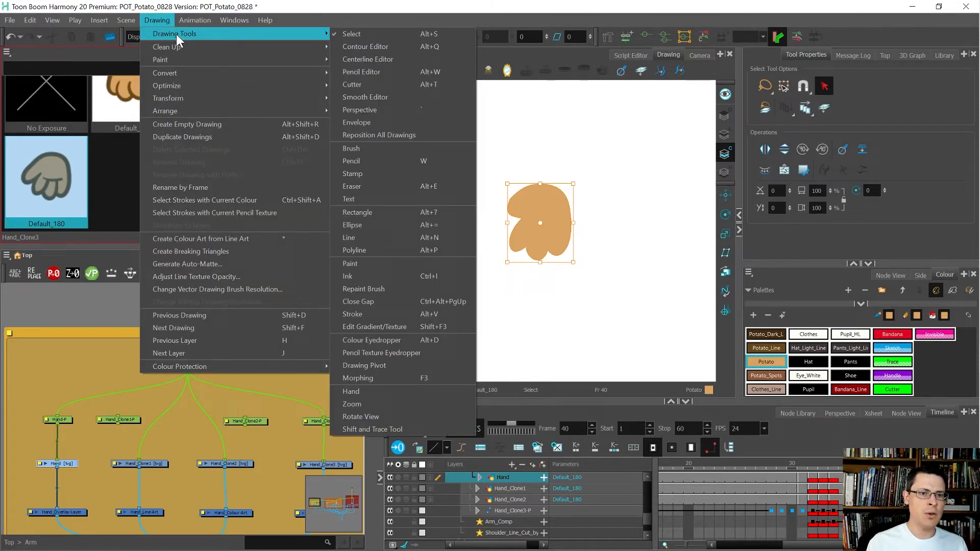
mouse_move(182, 47)
mouse_move(33, 20)
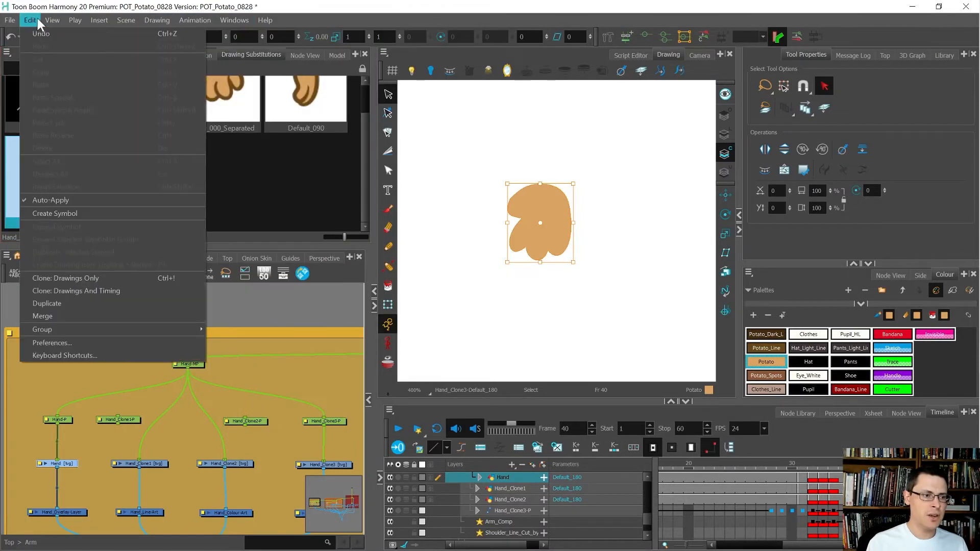
click(65, 355)
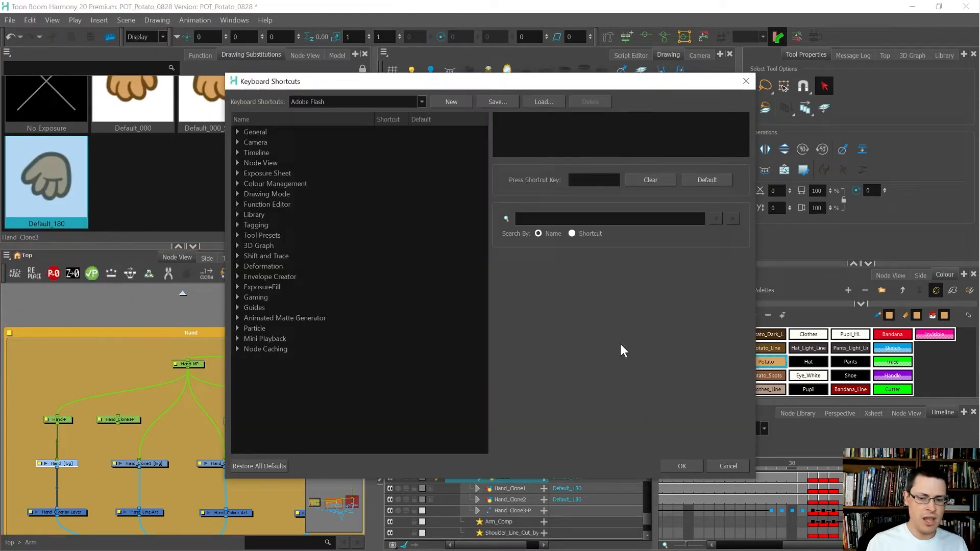
click(532, 219)
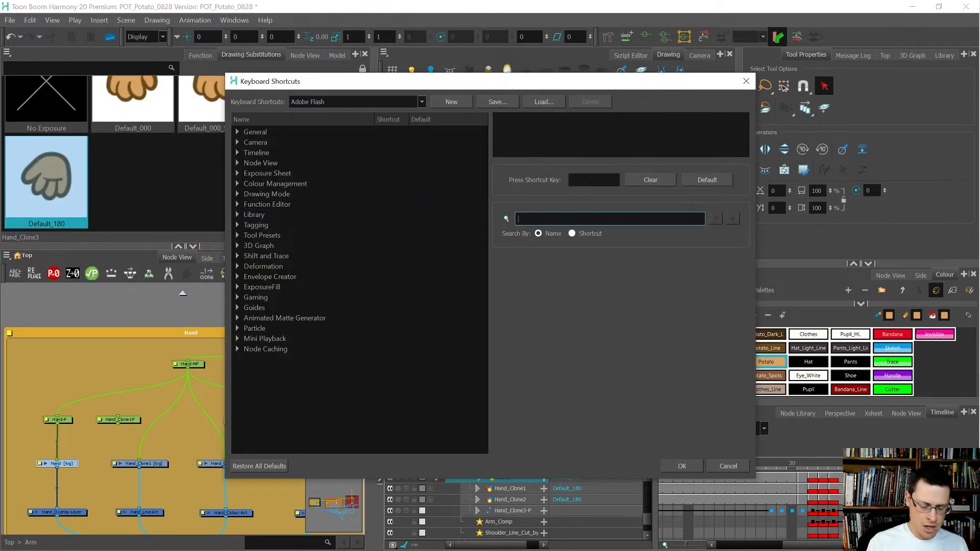
text(flatten and remove)
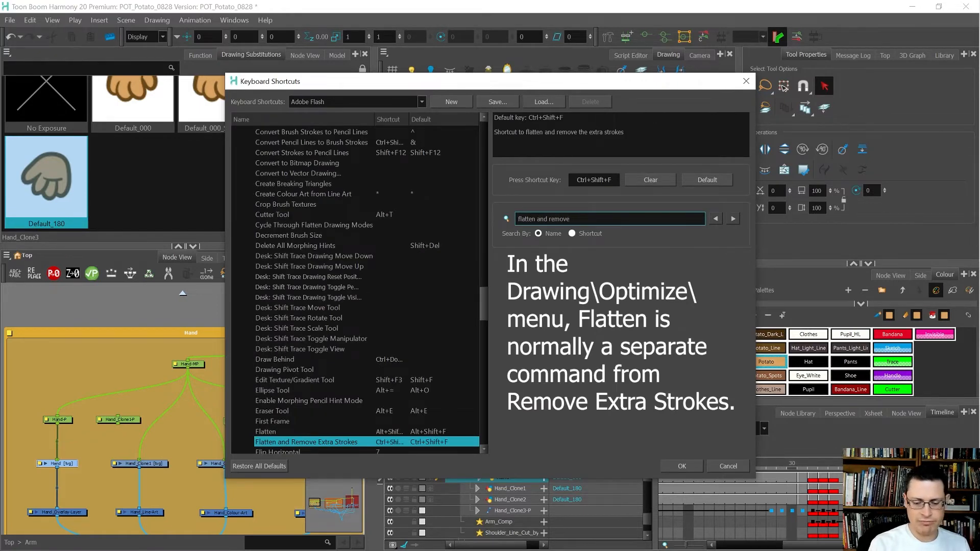
click(737, 468)
Step: Return to the Line Art layer and turn off the Select tool's selection by colour
scroll(561, 209, up, 4)
scroll(582, 237, down, 1)
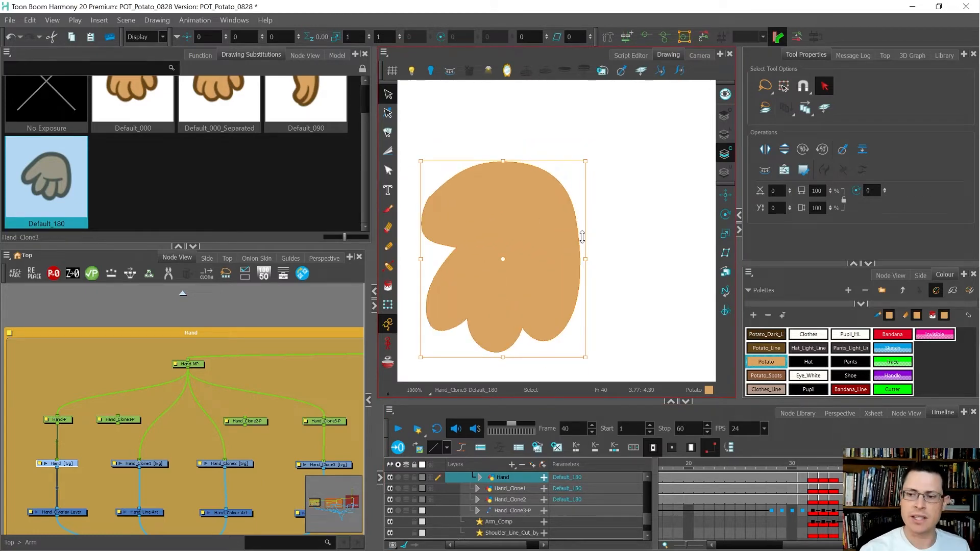
click(727, 131)
click(824, 87)
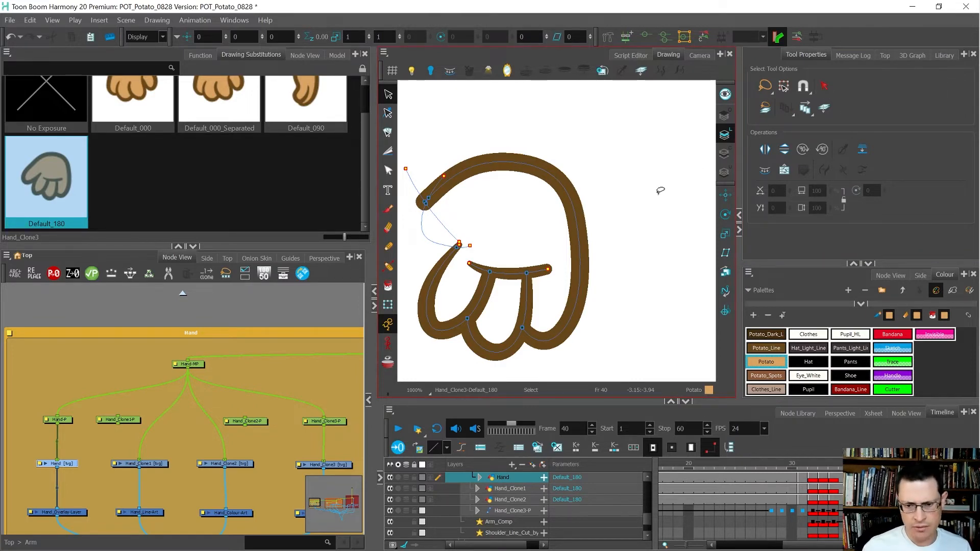
scroll(644, 209, down, 3)
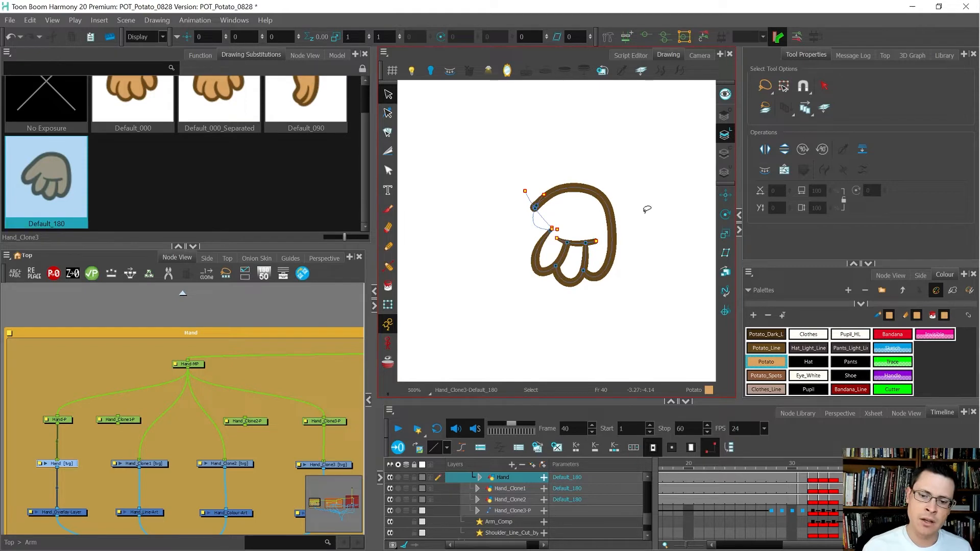
Step: Switch to the Overlay Art layer and check the finished 180 hand on the arm in the Camera view
key(shift+t)
click(727, 117)
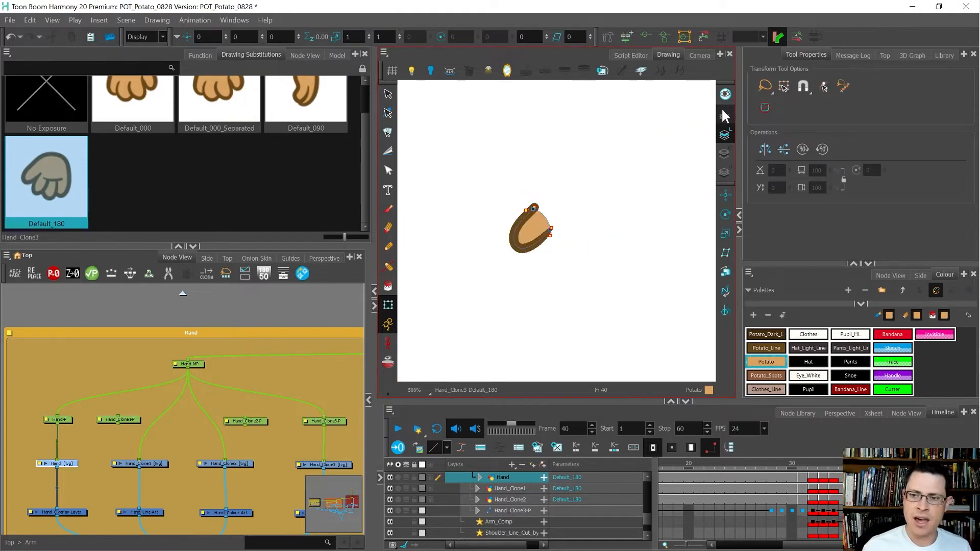
click(697, 56)
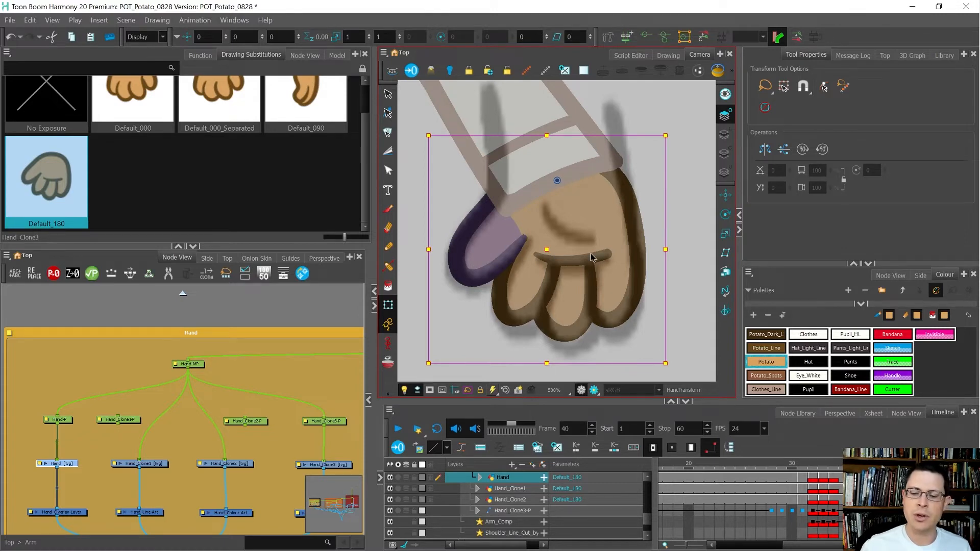
Step: Draw a curved Potato_Line crease in the palm on the Line Art layer with the 15p pencil, following the rough sketch
key(alt+x)
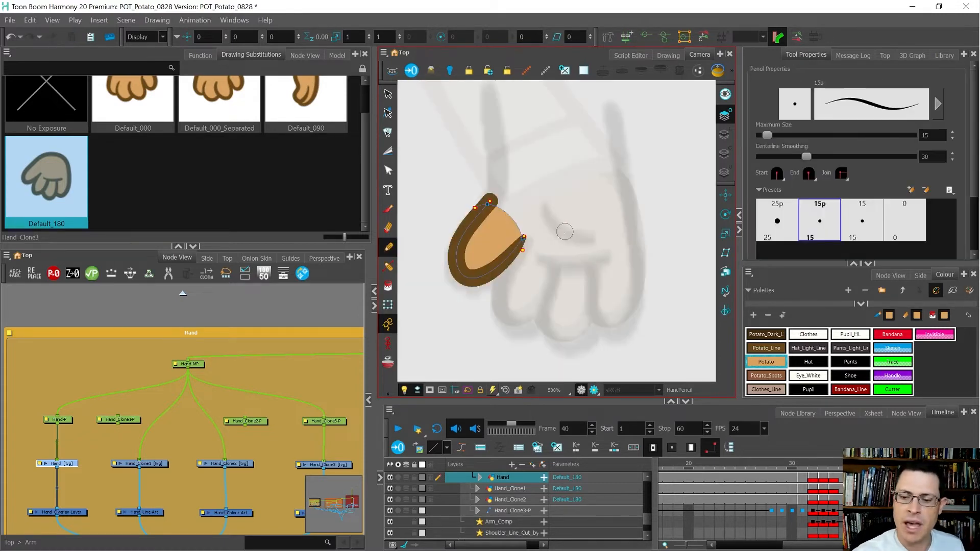
click(725, 137)
drag(625, 212, 571, 333)
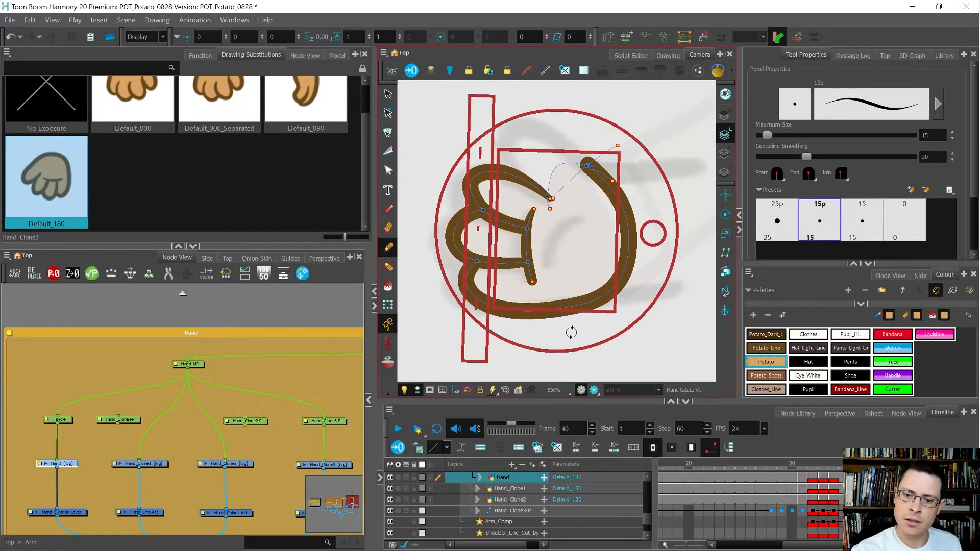
click(767, 348)
mouse_move(550, 274)
mouse_down()
mouse_move(558, 235)
mouse_move(581, 222)
mouse_up()
key(alt+s)
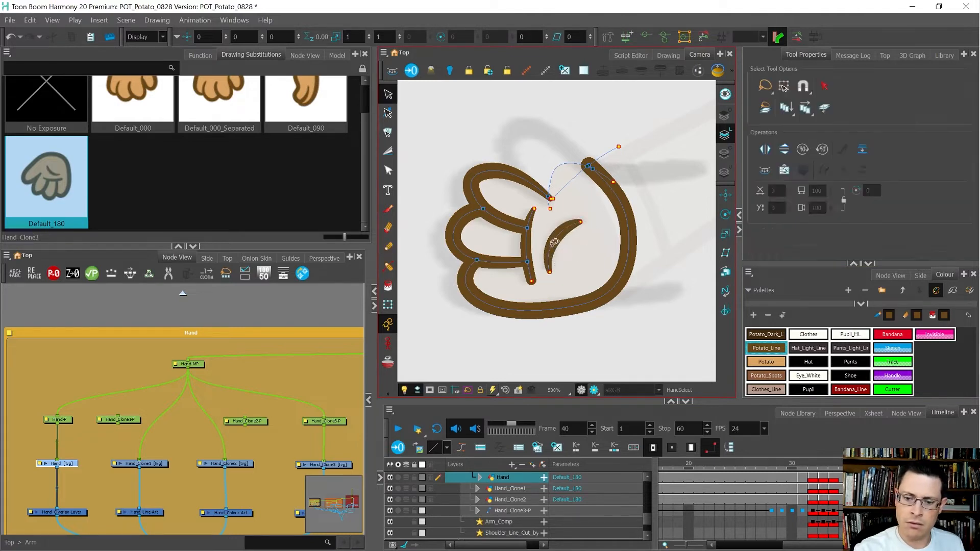
drag(553, 277, 553, 278)
drag(570, 236, 568, 241)
key(shift+t)
key(shift+m)
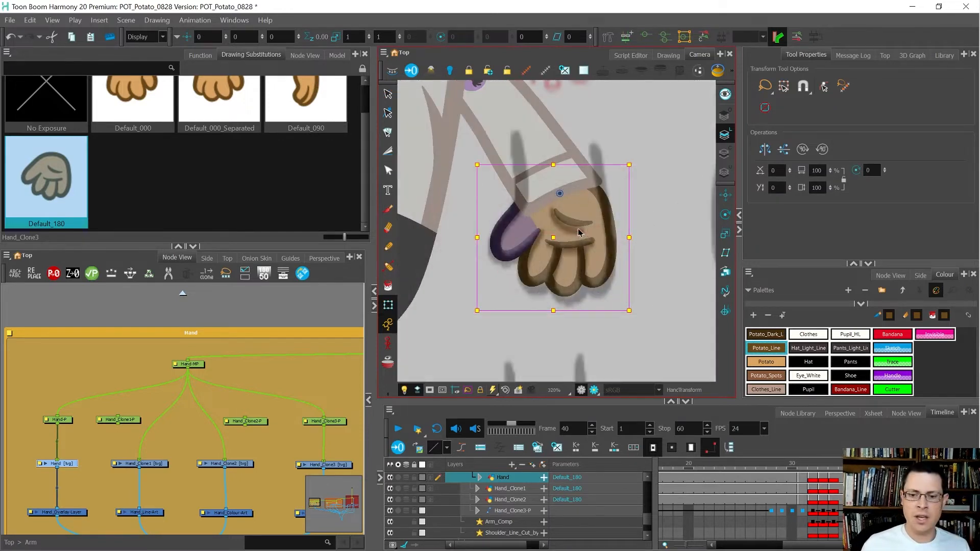
Step: Select the palm crease on the Line Art layer and scale it down slightly
key(alt+s)
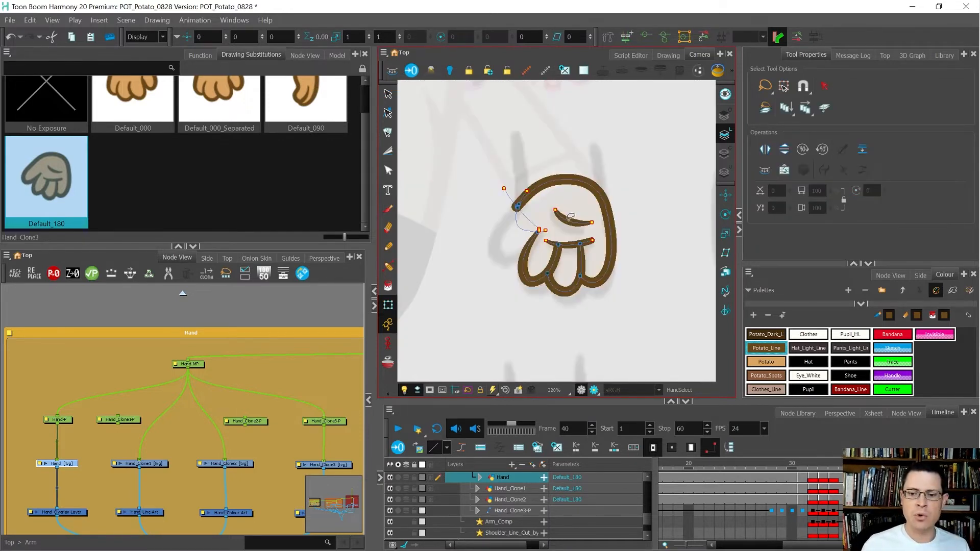
scroll(571, 217, up, 3)
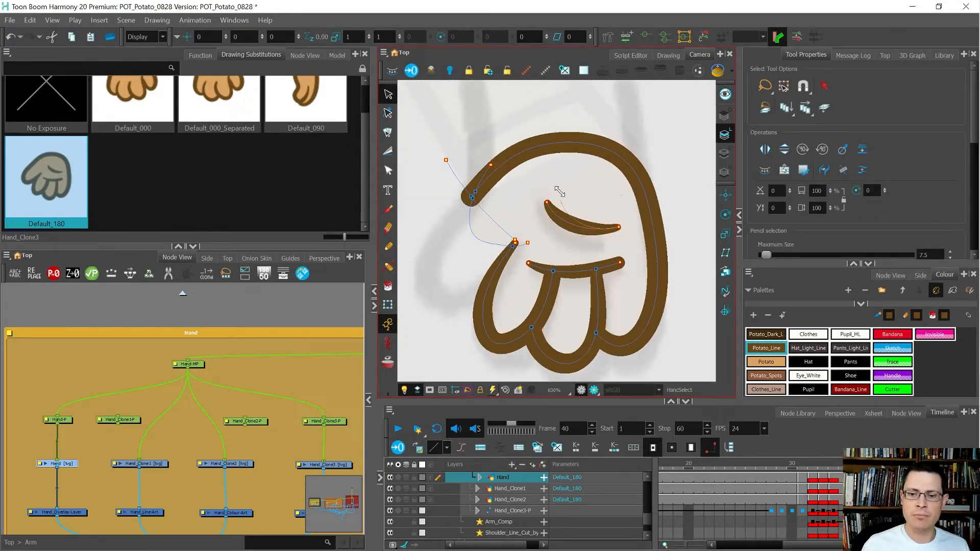
click(559, 193)
scroll(560, 192, down, 3)
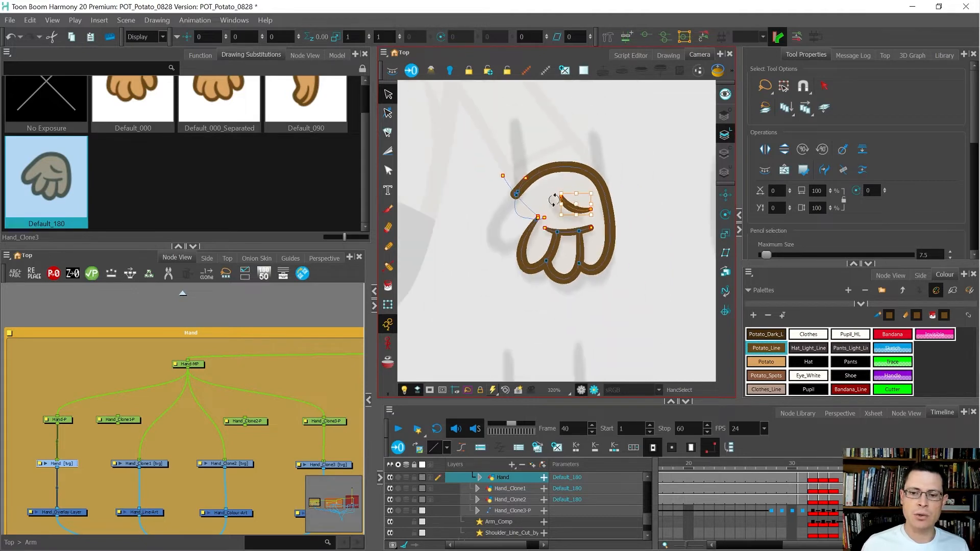
scroll(595, 163, up, 1)
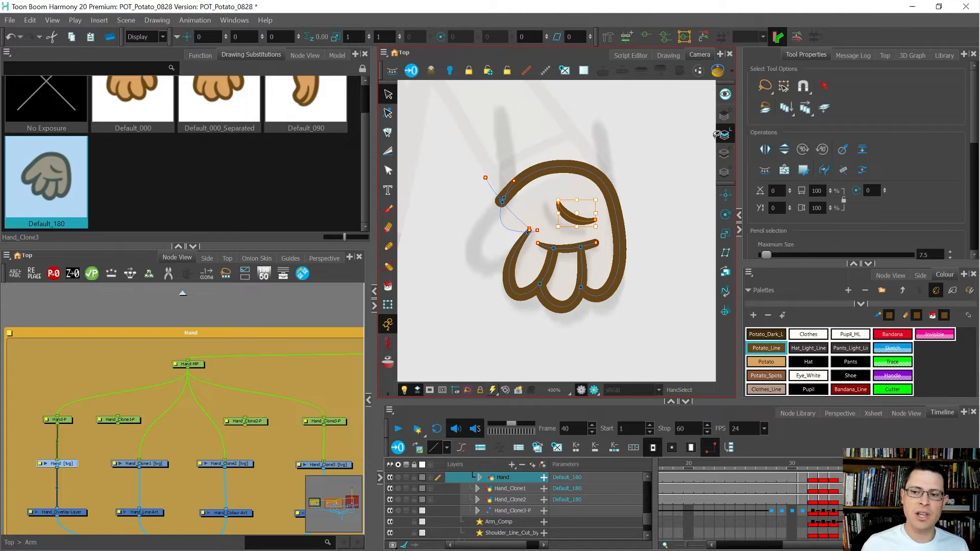
Step: Cut the palm crease off the Line Art layer, paste it onto the Colour Art layer, and remove it from there again
key(Delete)
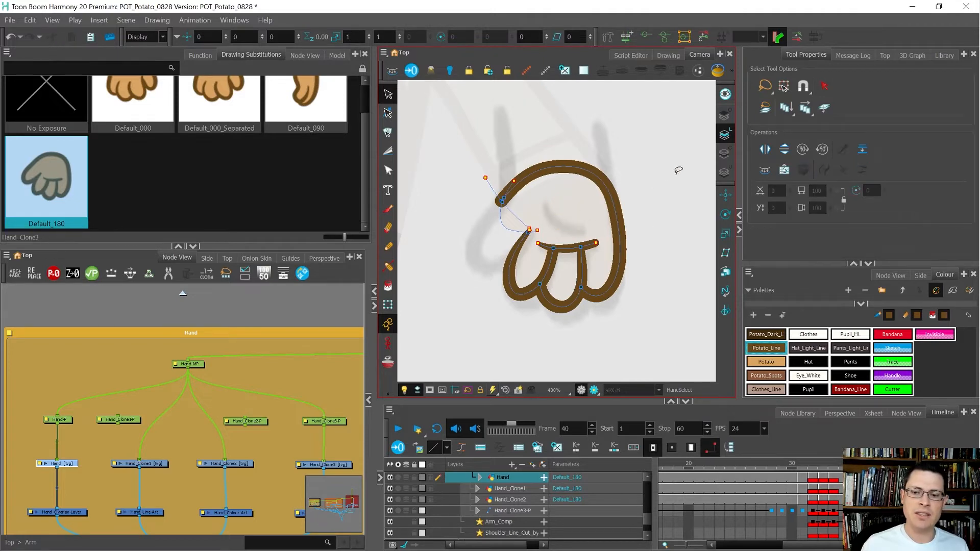
click(724, 153)
click(577, 214)
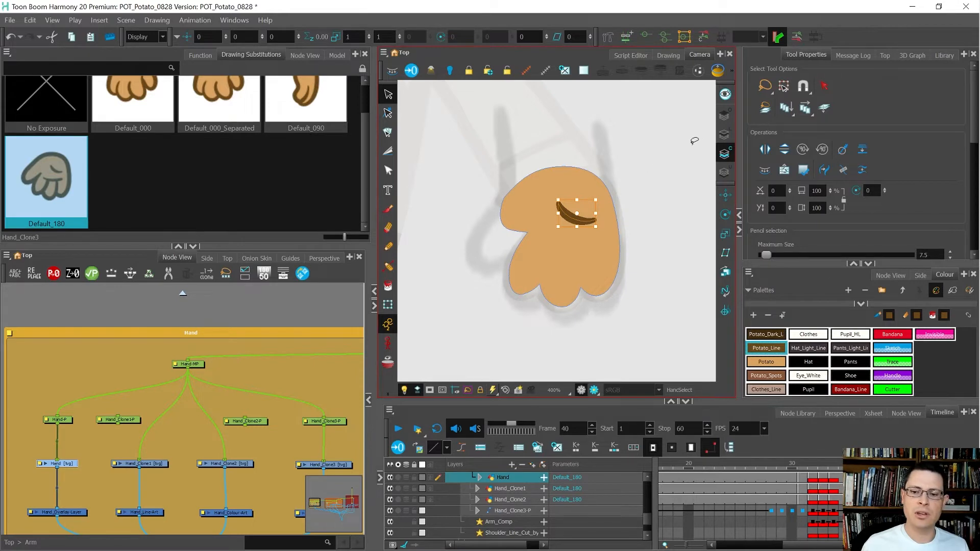
key(Delete)
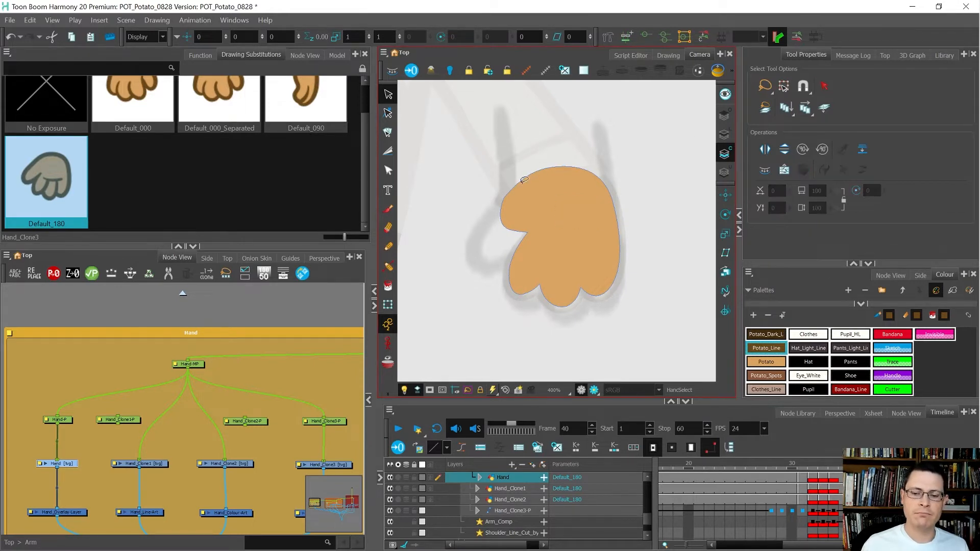
Step: Shrink the palm crease slightly on the Line Art layer and check the finished 180 hand on the arm
click(725, 134)
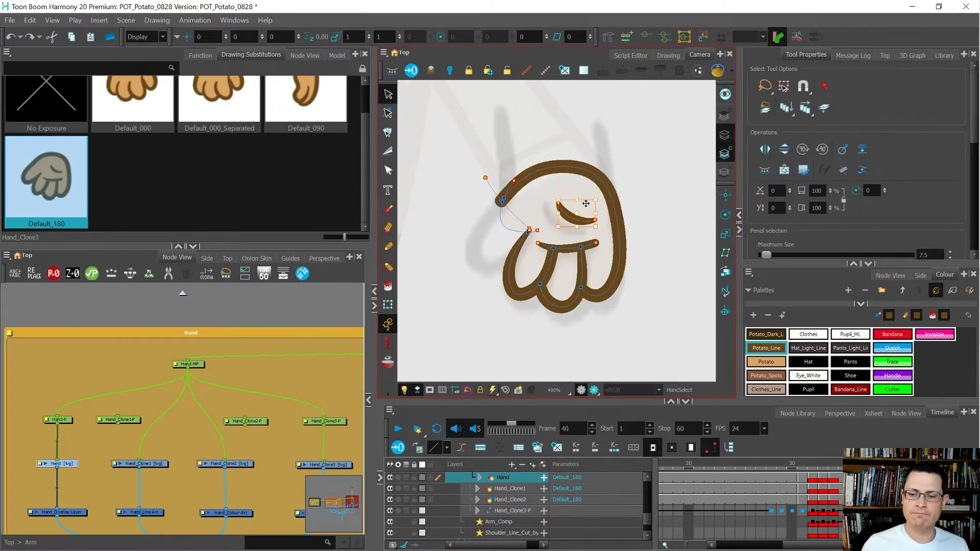
drag(557, 197, 562, 199)
key(shift+t)
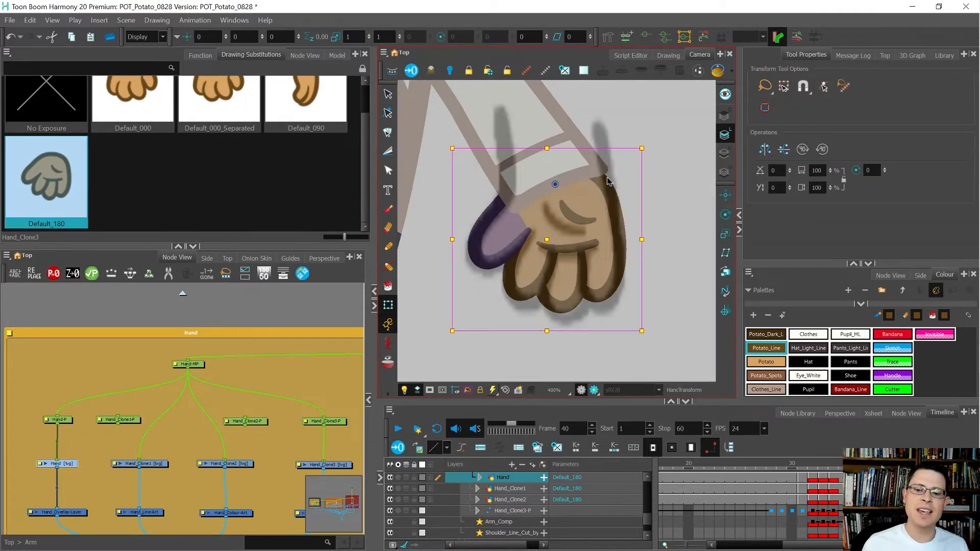
scroll(555, 225, down, 3)
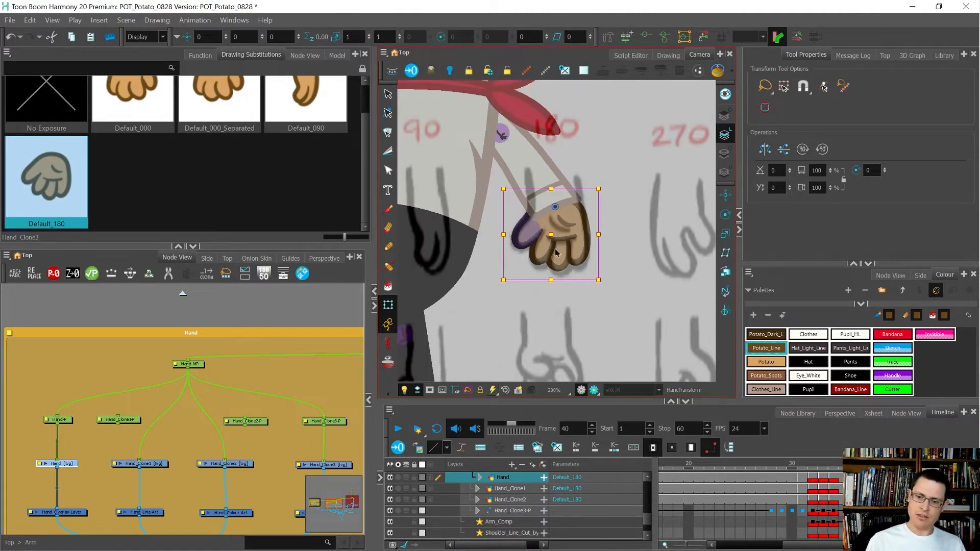
click(607, 253)
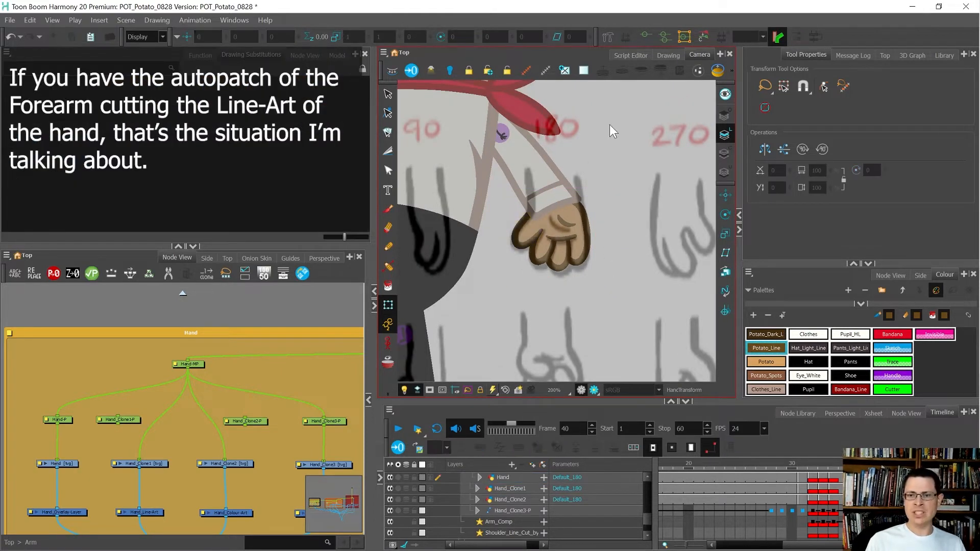
scroll(552, 199, down, 2)
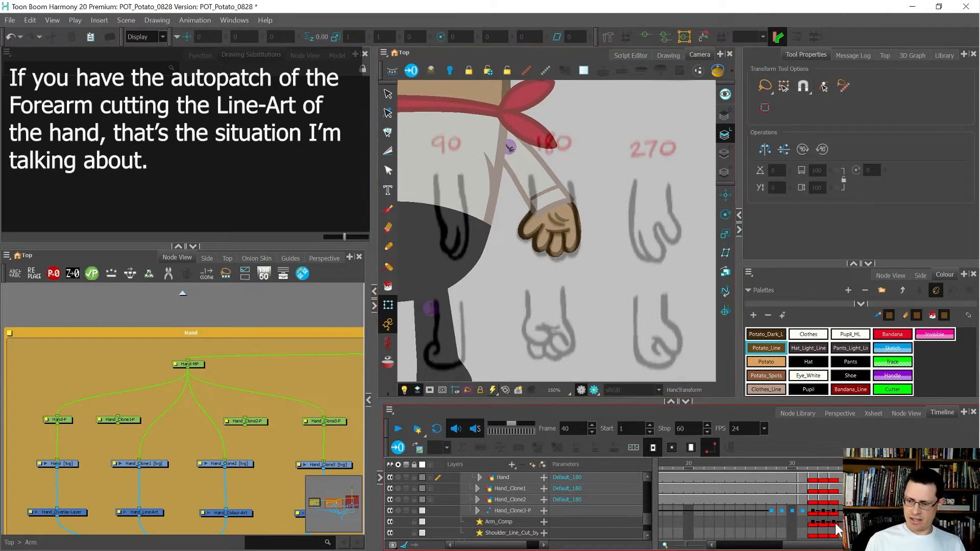
Step: Compare the character's hands at frames 40 and 41 and look through the existing hand drawing substitutions
key(.)
scroll(597, 197, down, 6)
scroll(566, 193, up, 3)
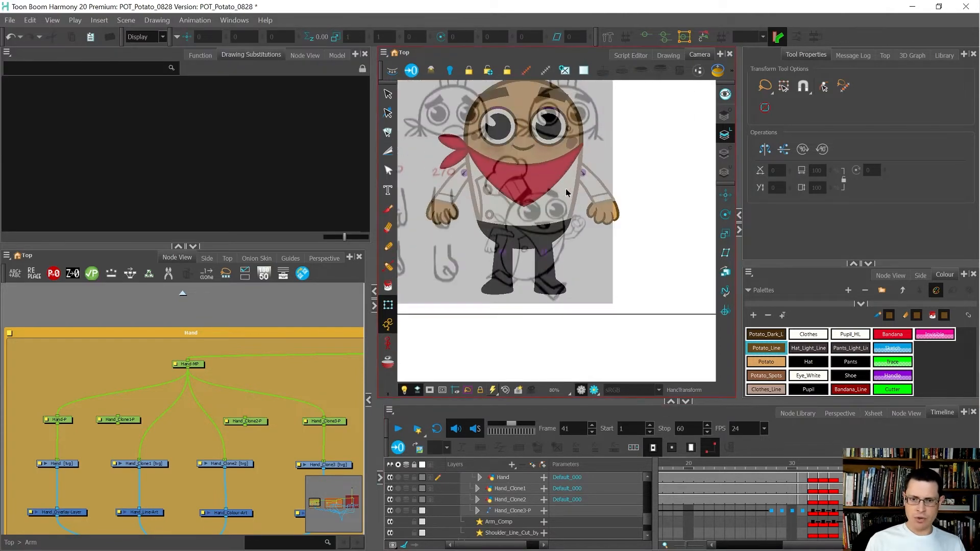
scroll(447, 202, up, 3)
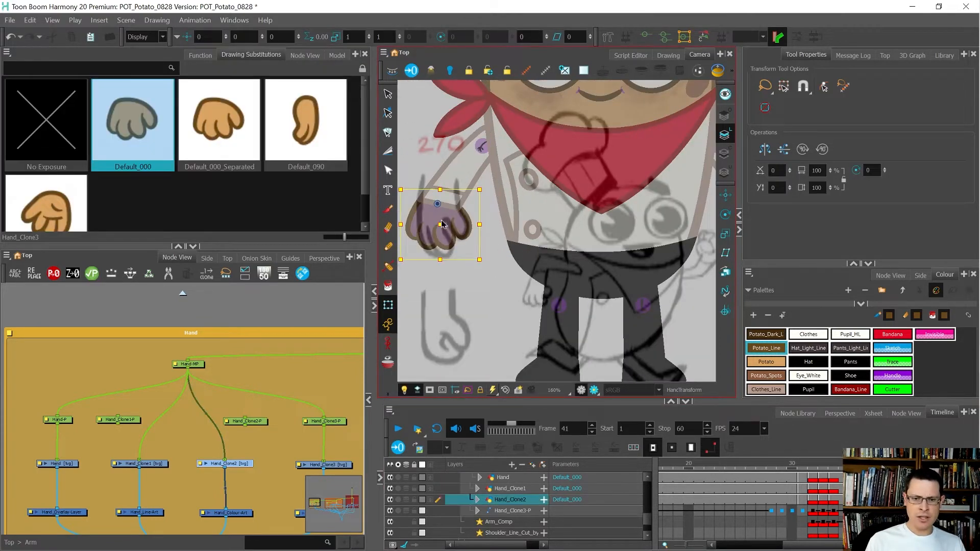
scroll(442, 225, down, 5)
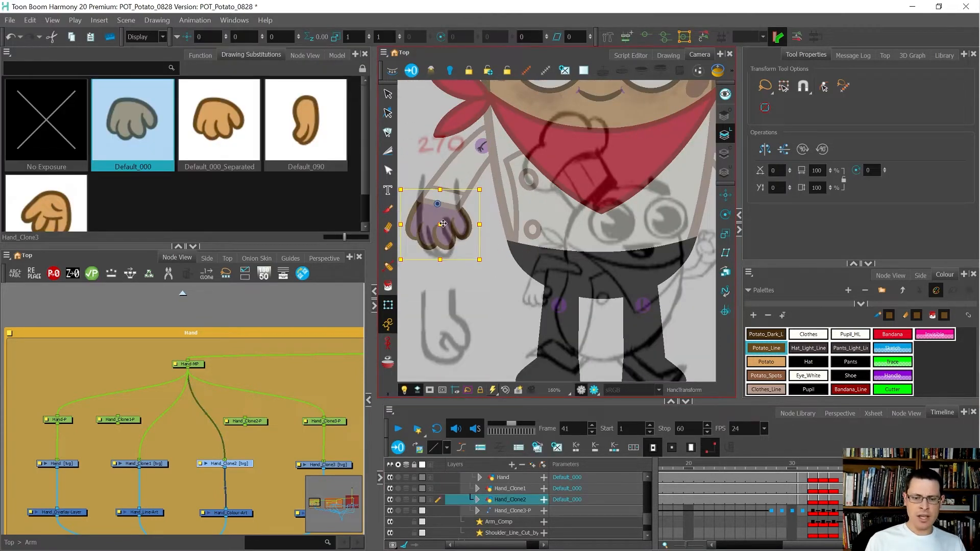
key(comma)
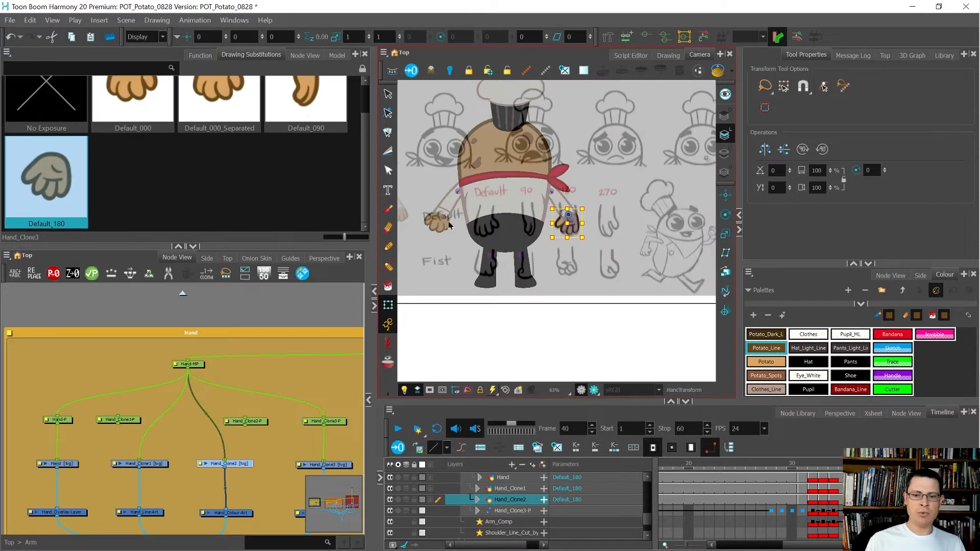
key(period)
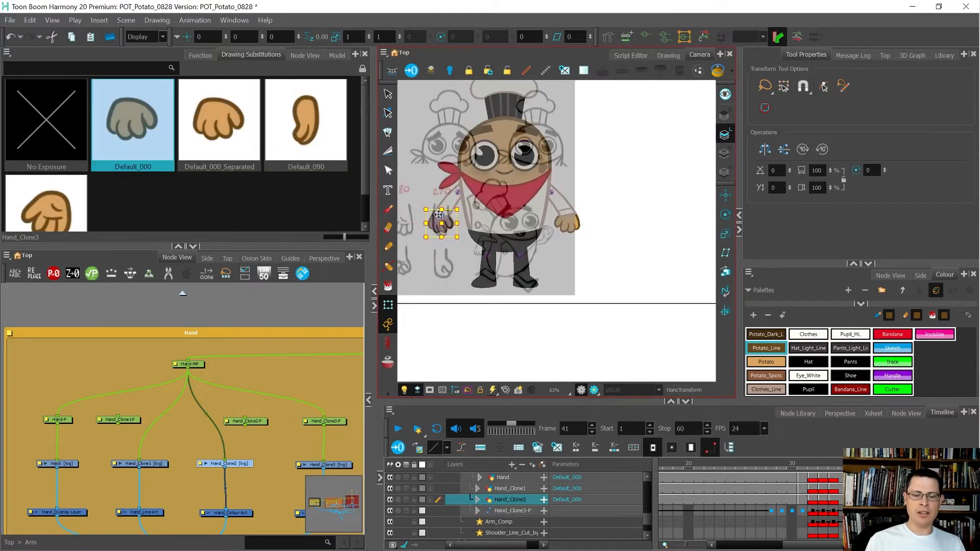
scroll(438, 217, up, 3)
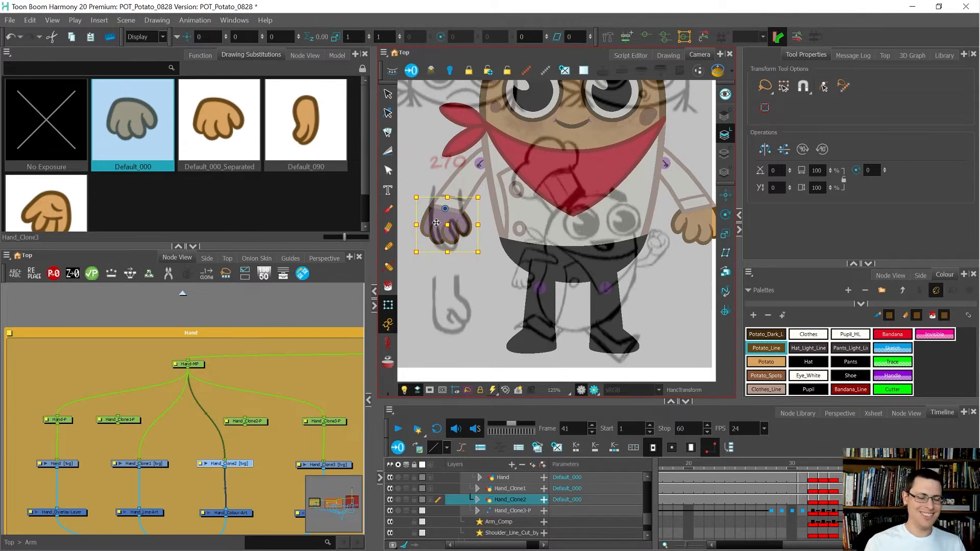
click(360, 179)
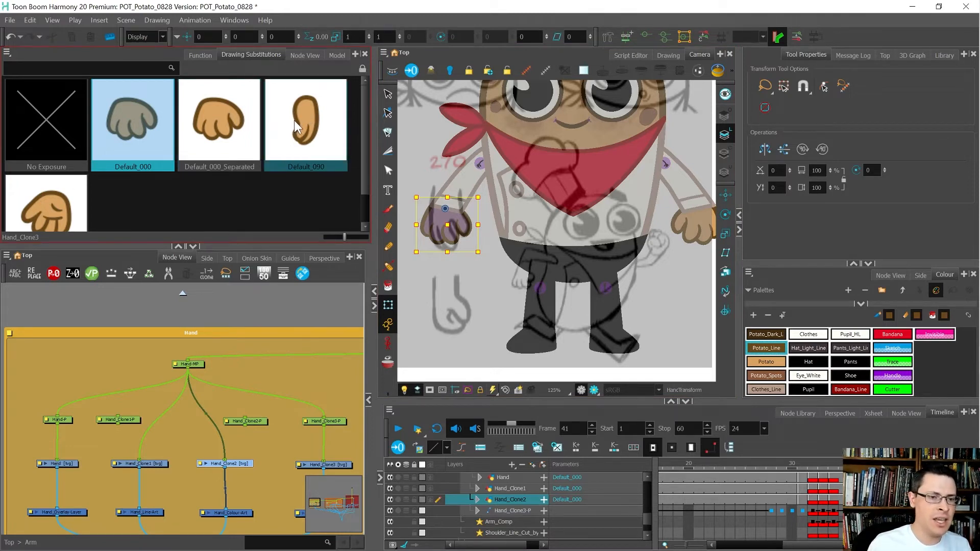
scroll(94, 173, down, 1)
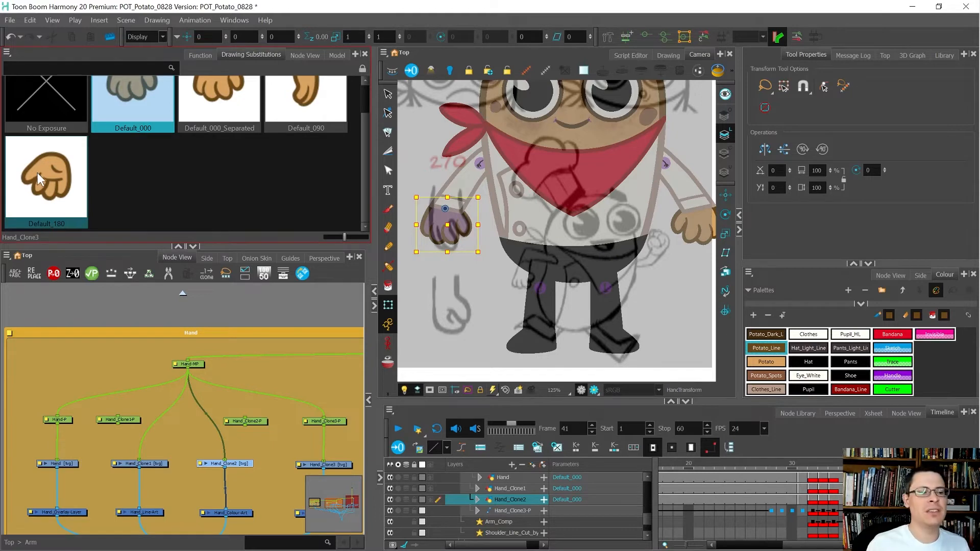
scroll(446, 233, up, 2)
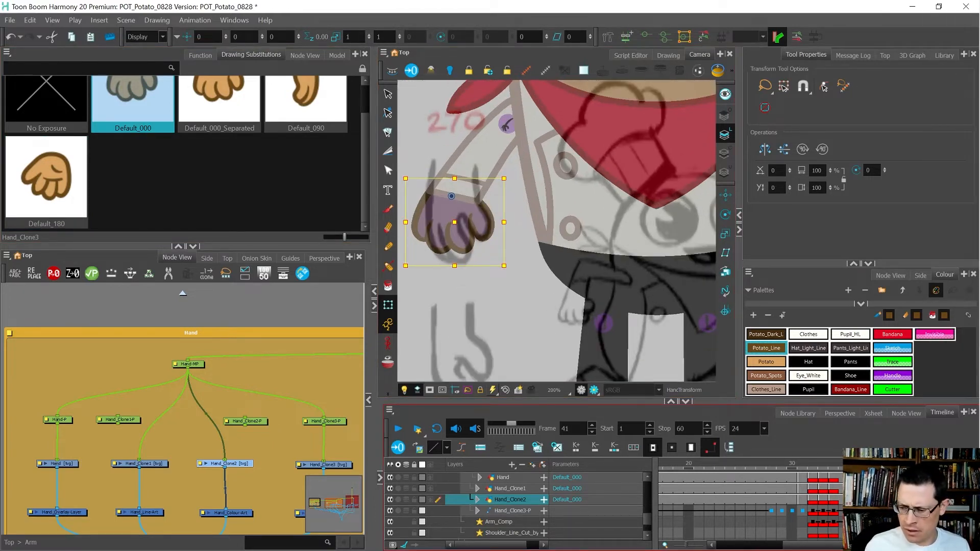
Step: Create a new empty drawing on the Hand layer at frame 41 for the 270 view
click(496, 478)
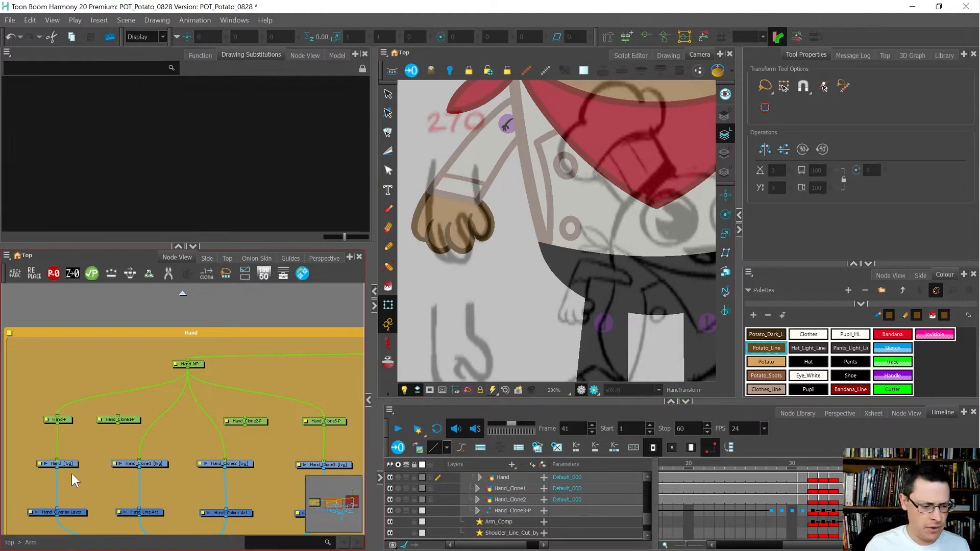
click(558, 447)
scroll(445, 210, up, 1)
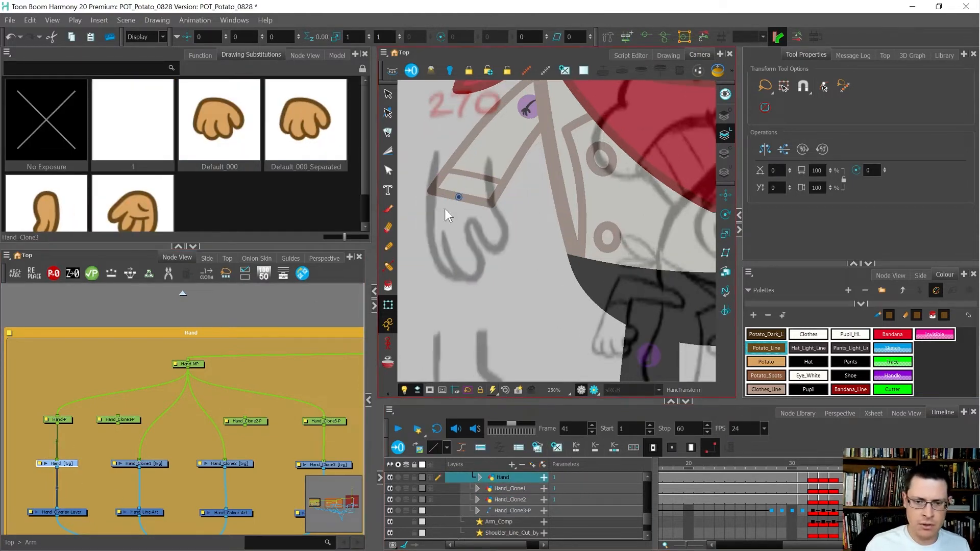
Step: Draw the 270 hand's outline, thumb and finger curves in Potato_Line with the 15p pencil, following the rough sketch
key(alt+slash)
scroll(445, 209, up, 2)
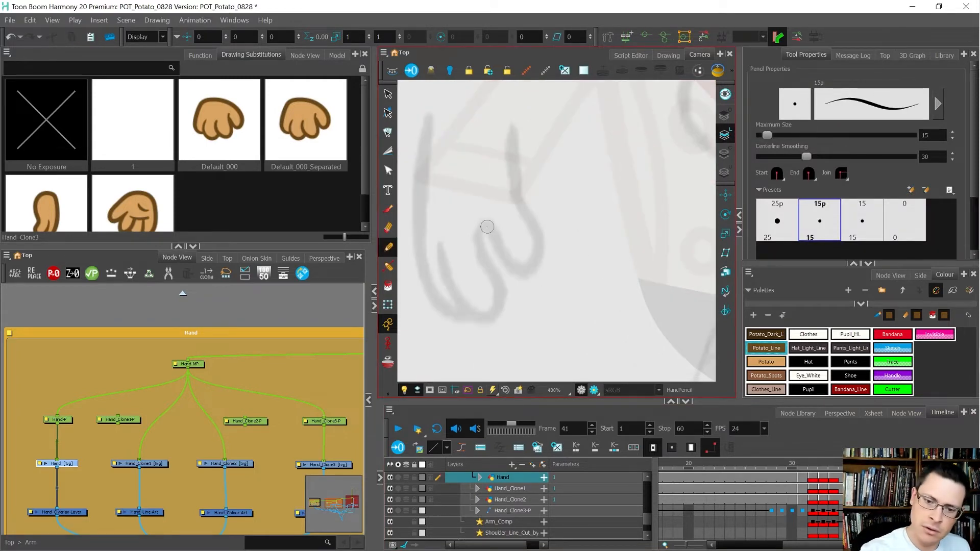
mouse_move(485, 225)
mouse_down()
mouse_move(506, 260)
mouse_move(520, 269)
mouse_move(536, 261)
mouse_move(540, 226)
mouse_move(510, 188)
mouse_up()
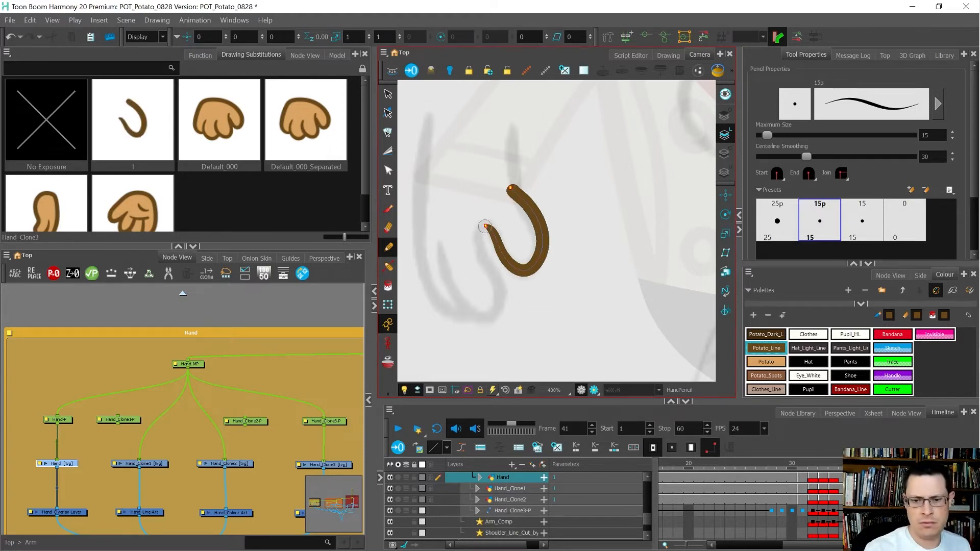
mouse_move(480, 232)
mouse_down()
mouse_move(503, 287)
mouse_move(492, 319)
mouse_move(466, 315)
mouse_move(447, 282)
mouse_move(442, 241)
mouse_up()
drag(528, 306, 578, 312)
mouse_move(524, 294)
mouse_down()
mouse_move(506, 316)
mouse_move(486, 307)
mouse_move(473, 266)
mouse_move(475, 215)
mouse_move(509, 176)
mouse_move(563, 200)
mouse_up()
Step: Adjust the contour points of the 270 hand's outline, smoothing the curve where the back of the hand meets the thumb
key(alt+q)
click(472, 263)
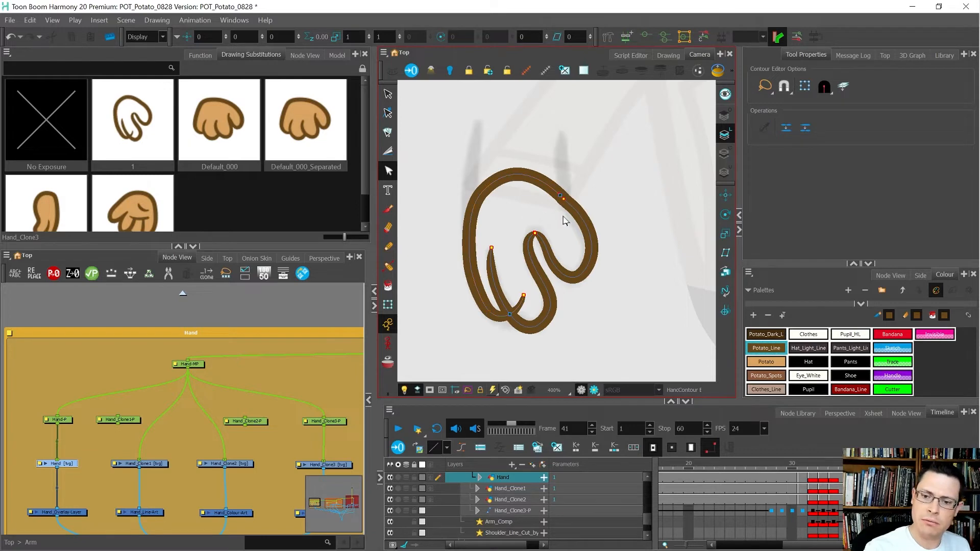
key(alt+s)
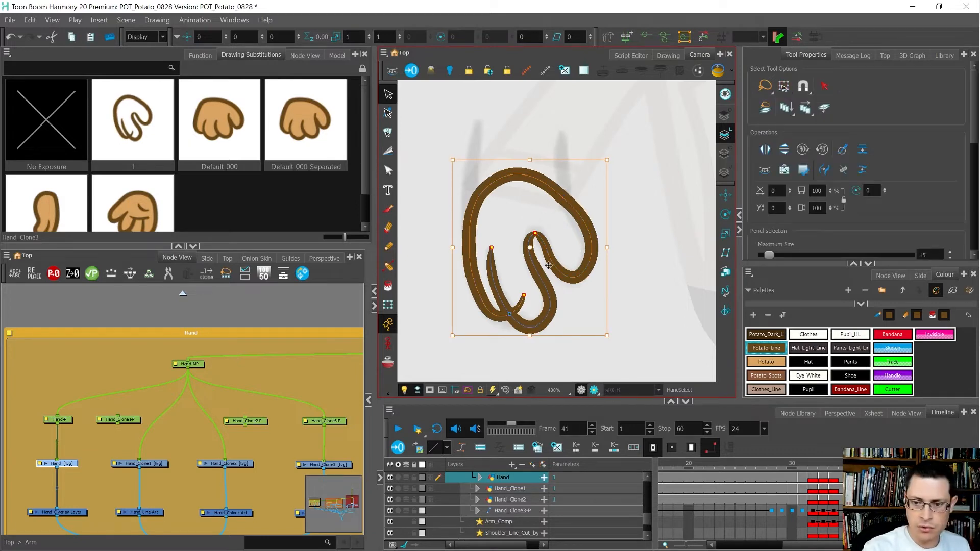
key(alt+q)
scroll(571, 183, up, 2)
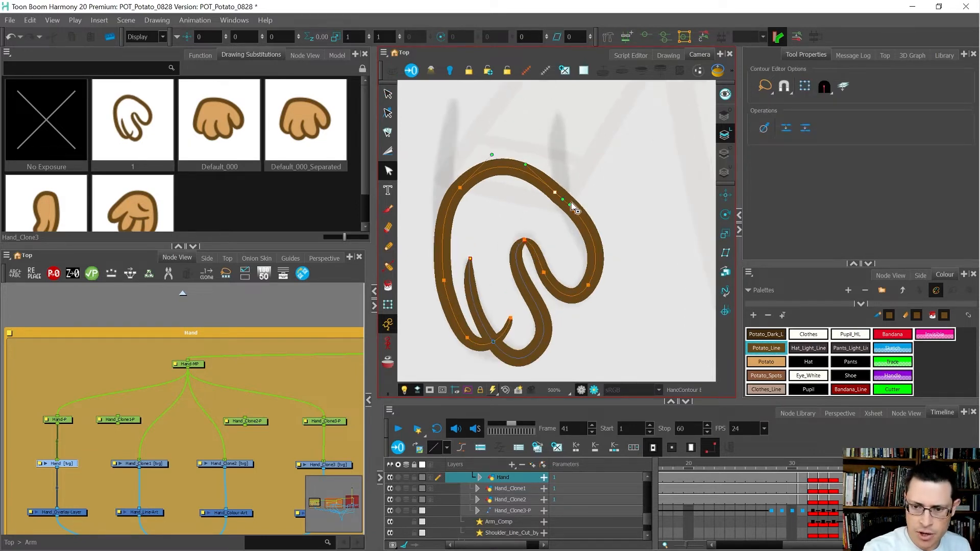
click(562, 198)
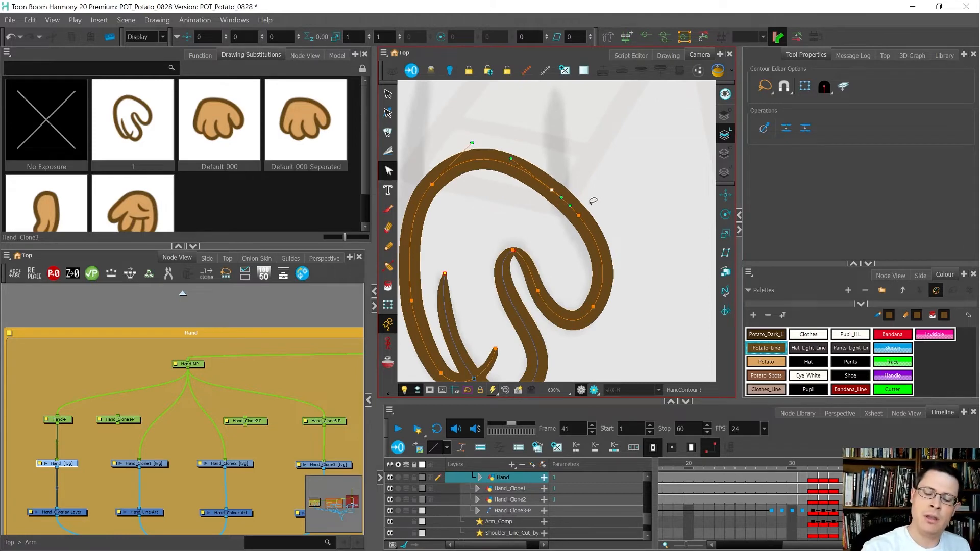
drag(599, 323, 623, 269)
Step: Separate the thumb with a stroke across the outline and move it from the Line Art to the Underlay Art layer
key(alt+v)
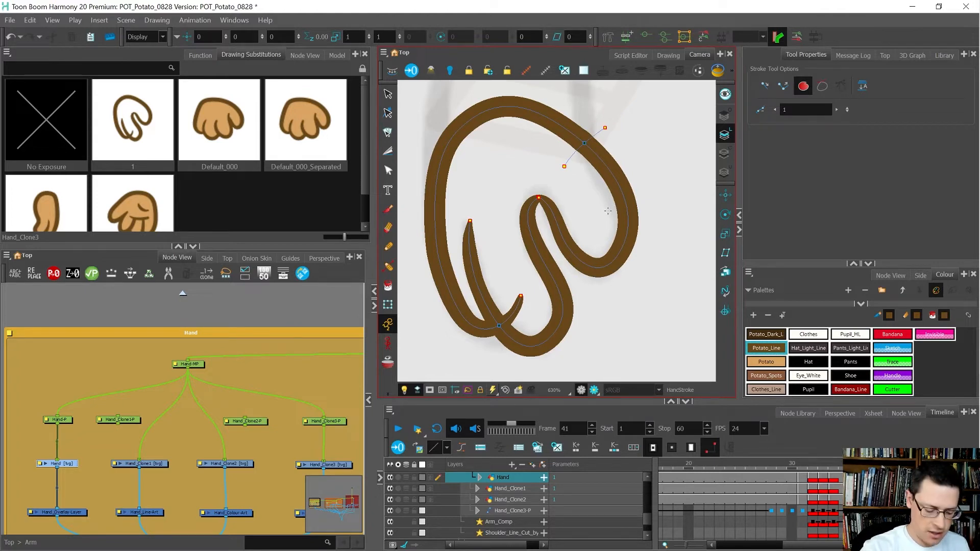
click(388, 151)
drag(614, 199, 614, 247)
key(Delete)
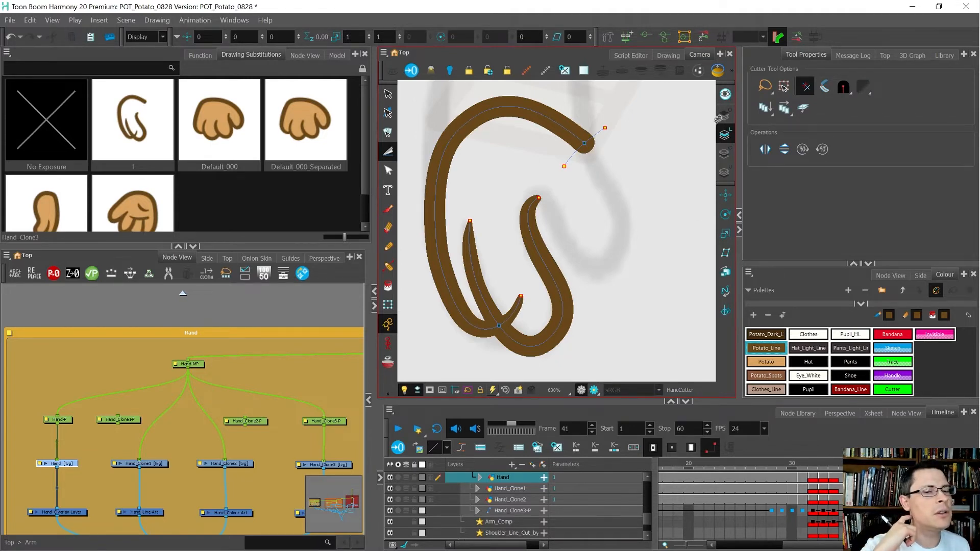
click(724, 171)
key(ctrl+v)
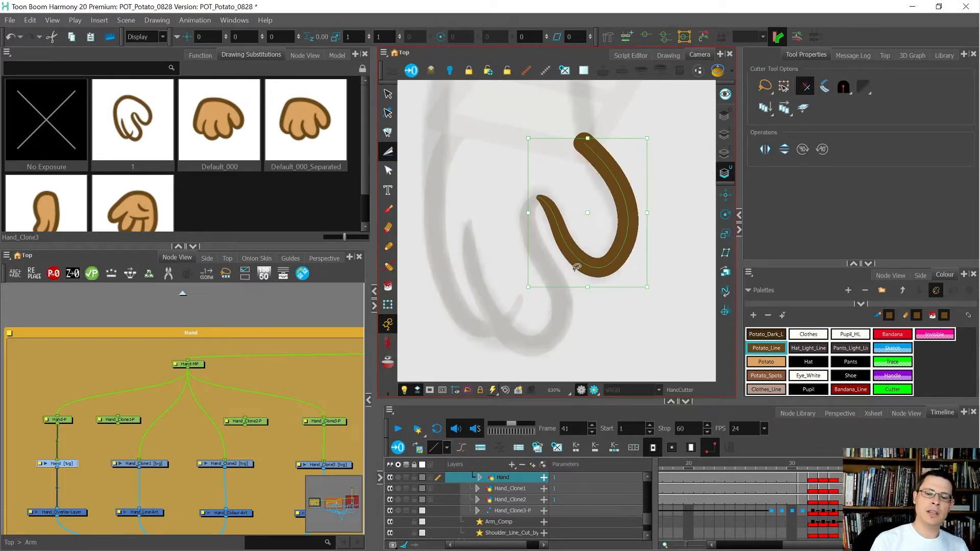
Step: On the Line Art layer, cut away the overshooting fingertip line and shorten the inner finger line with the Contour Editor
click(726, 134)
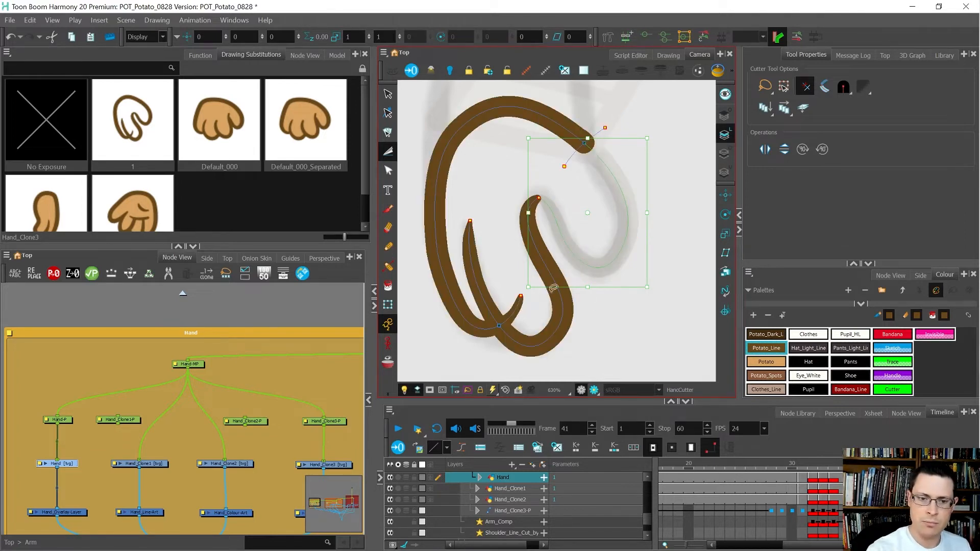
key(Delete)
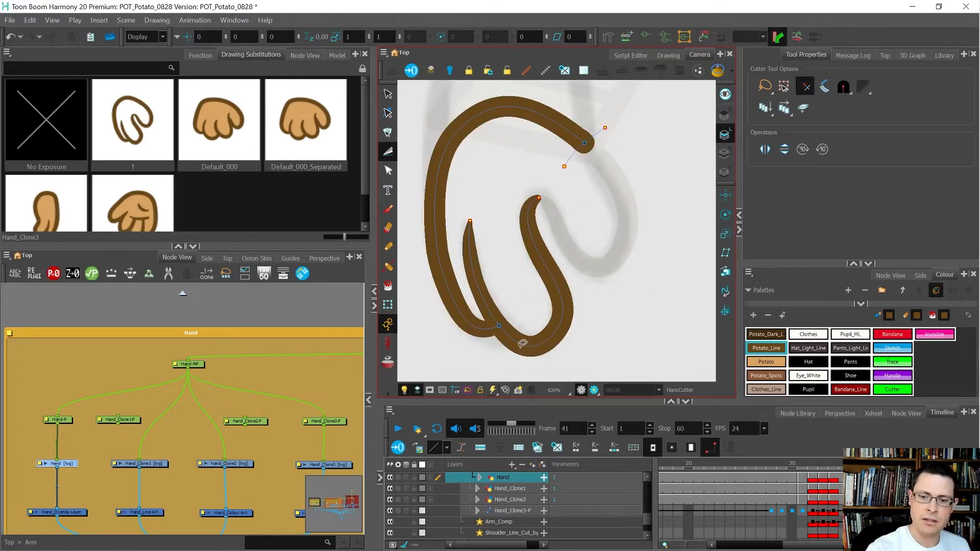
key(alt+q)
drag(471, 244, 477, 293)
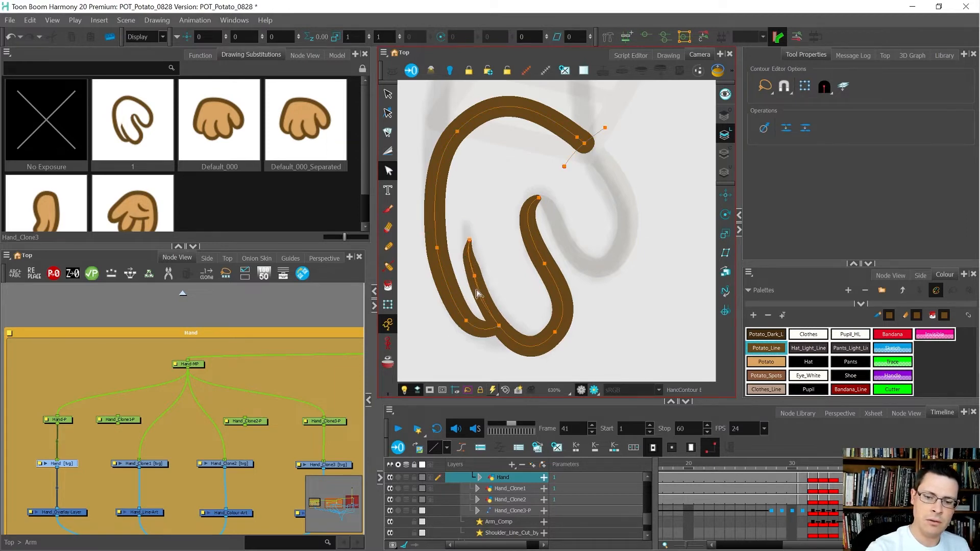
drag(470, 242, 470, 266)
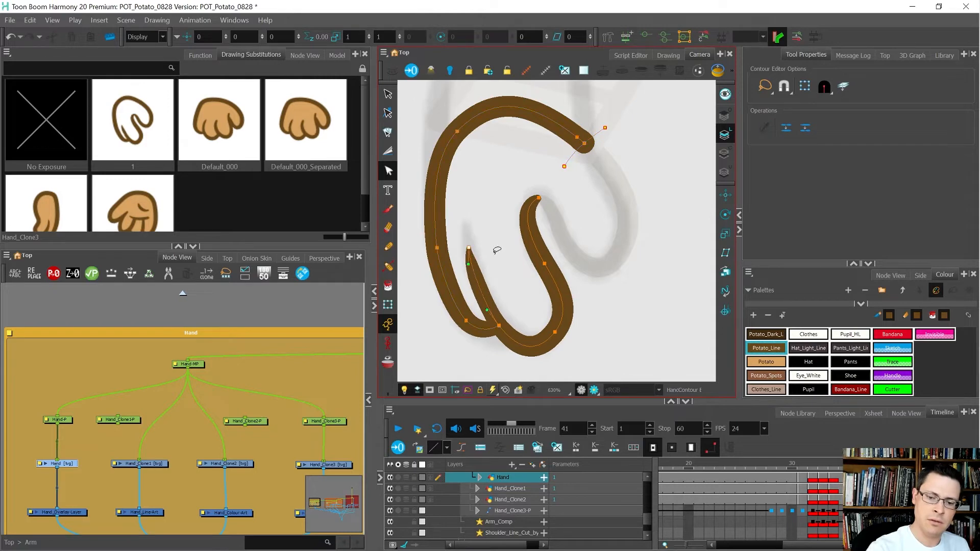
Step: Switch to the Drawing view and compare the hand drawings at frames 39 to 41 using onion skin
key(comma)
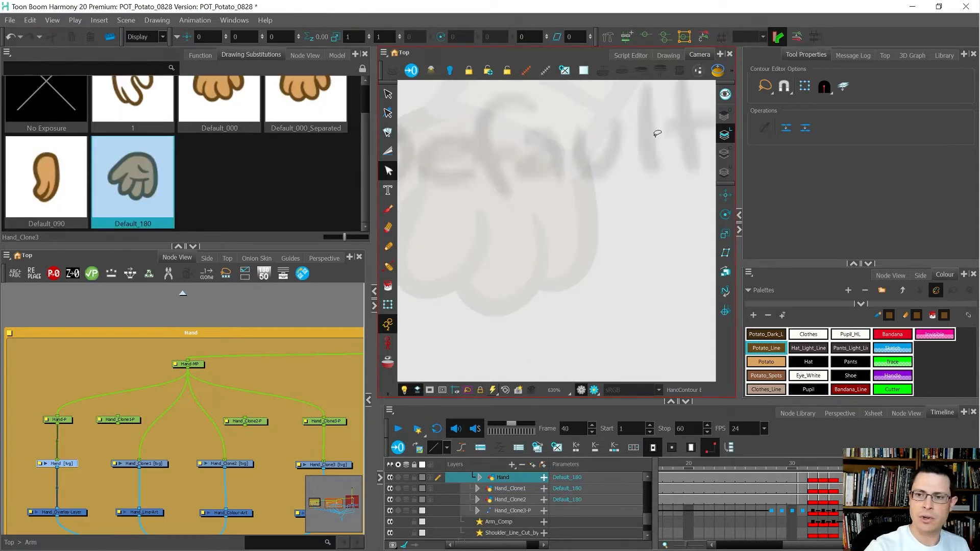
click(667, 55)
key(comma)
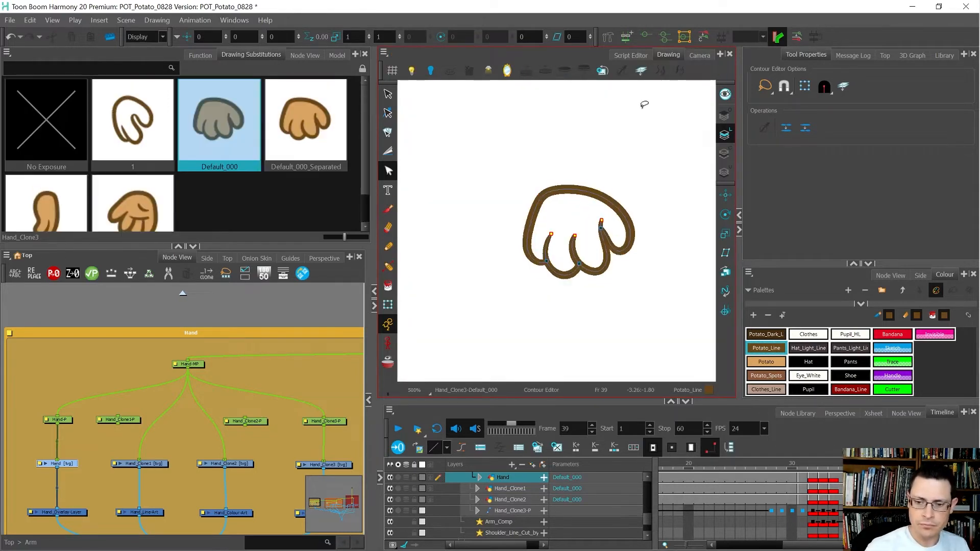
click(560, 236)
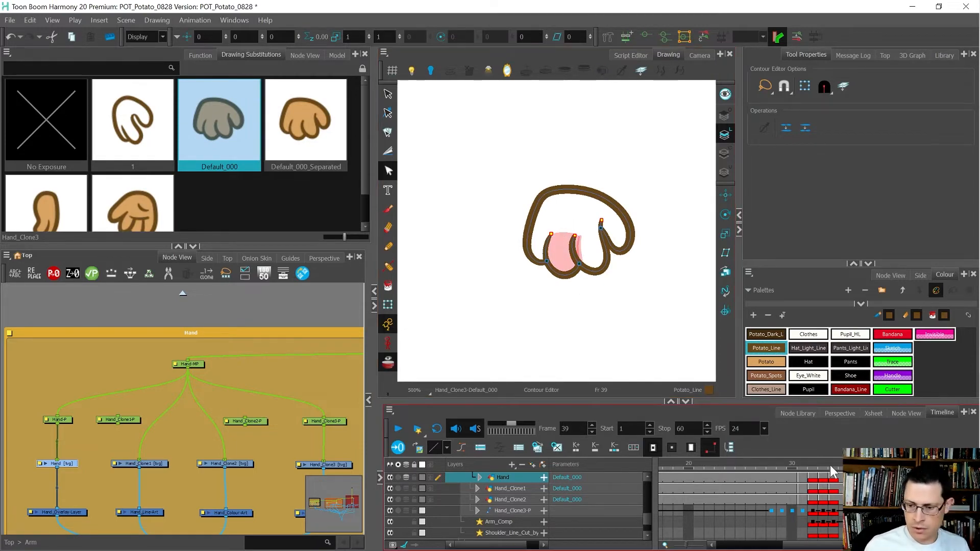
key(period)
key(comma)
key(period)
key(period)
key(comma)
key(period)
key(comma)
key(period)
key(comma)
key(period)
click(725, 94)
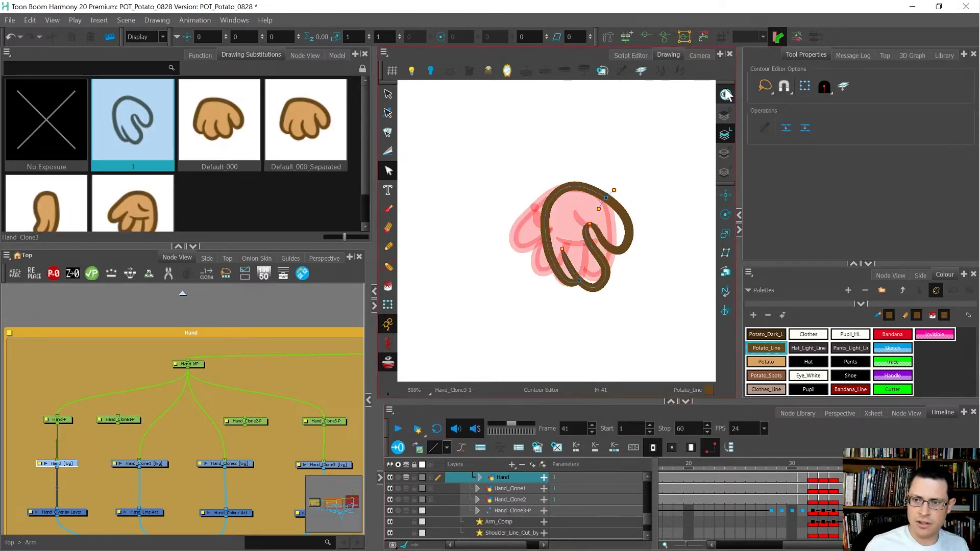
Step: Smooth the hand outline's outer finger curve with the Contour Editor by adjusting the points and handles along its lower edge
key(alt+s)
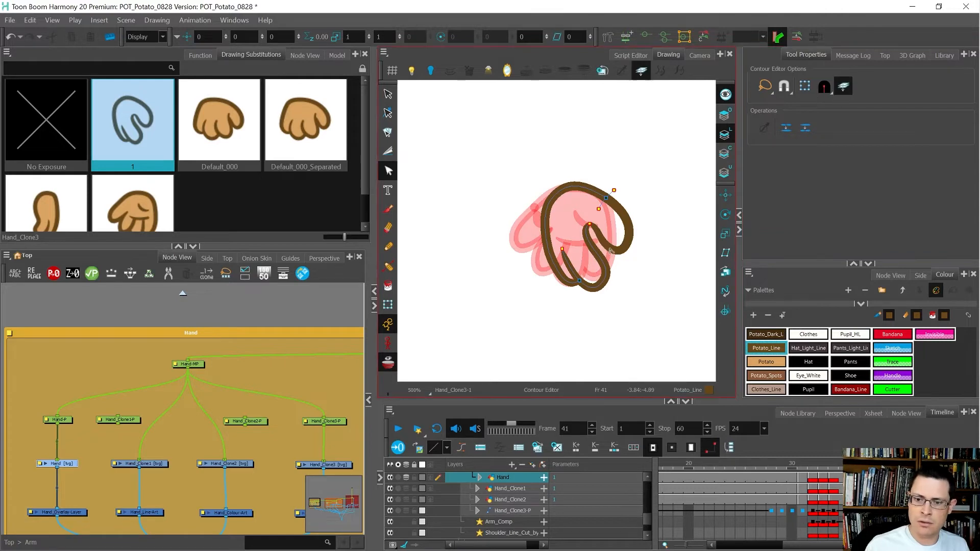
scroll(612, 251, up, 2)
mouse_move(616, 252)
mouse_down()
mouse_move(628, 105)
mouse_move(577, 320)
mouse_move(564, 328)
mouse_up()
click(554, 351)
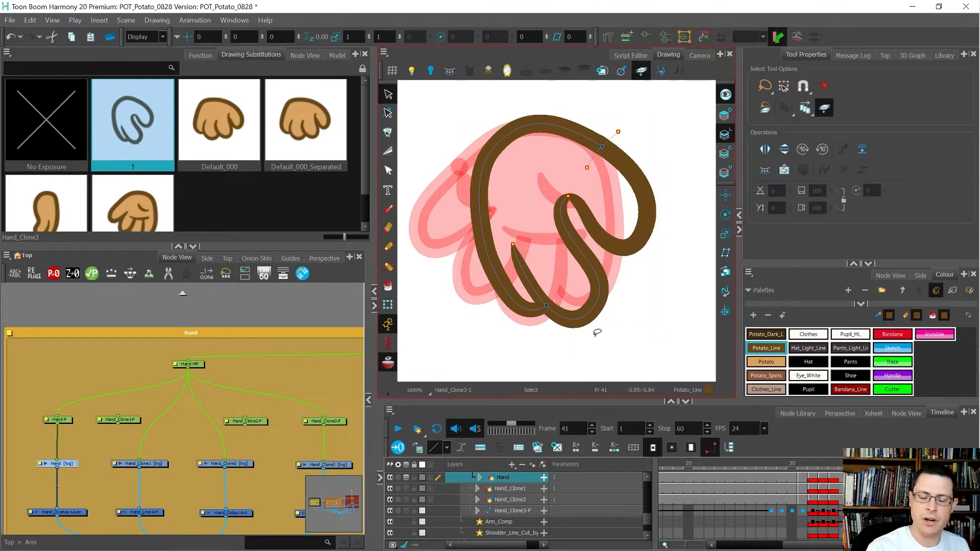
key(alt+q)
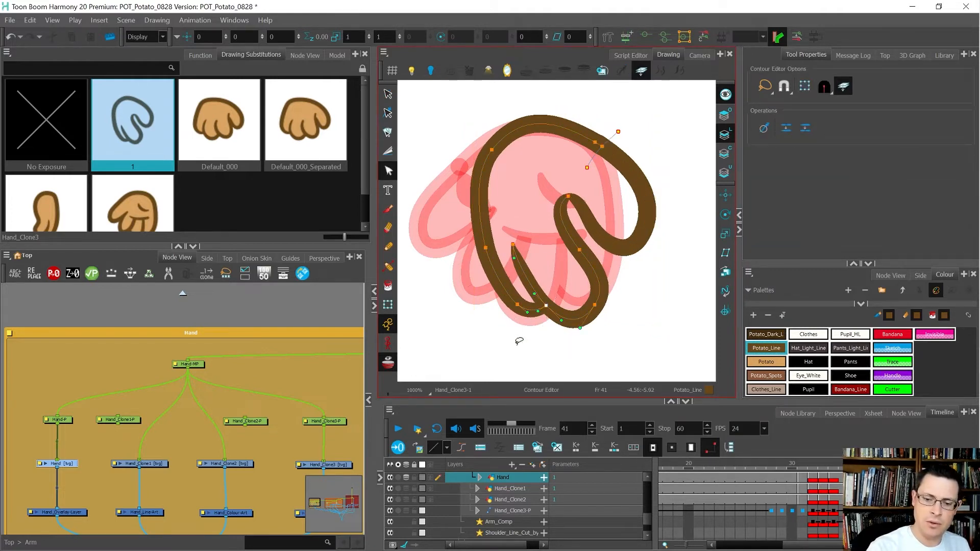
click(485, 250)
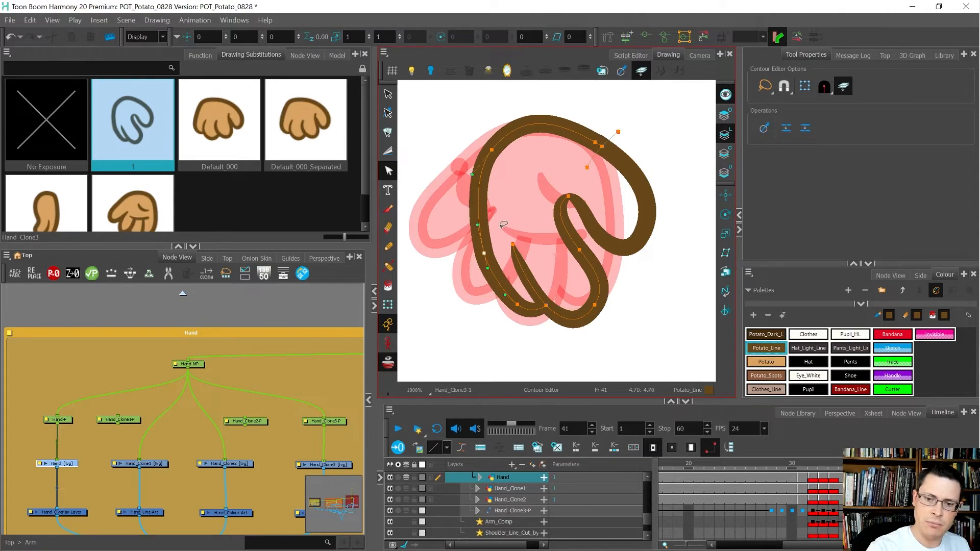
click(516, 304)
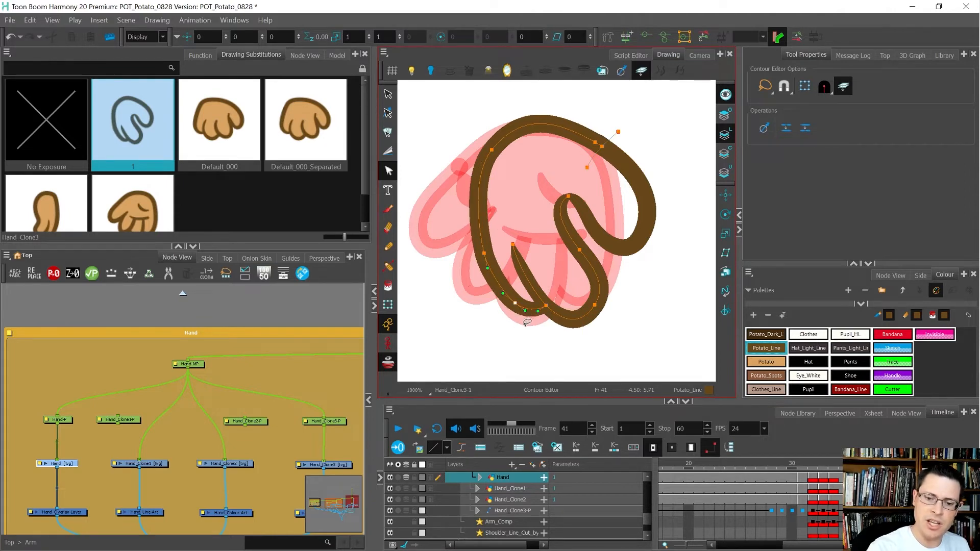
drag(525, 311, 502, 290)
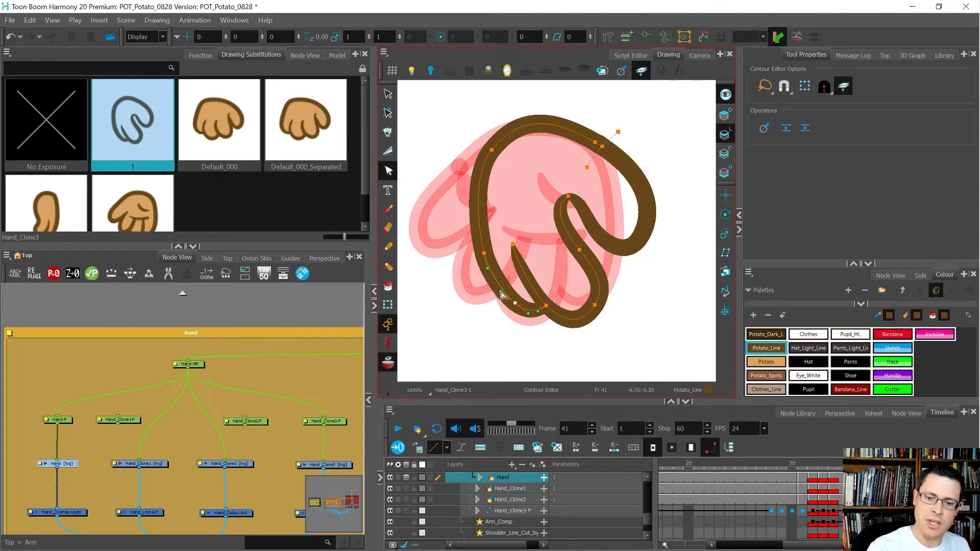
Step: With only the line art layer shown and onion skin off, close the outline's gap with an invisible stroke and curve that stroke
key(alt+v)
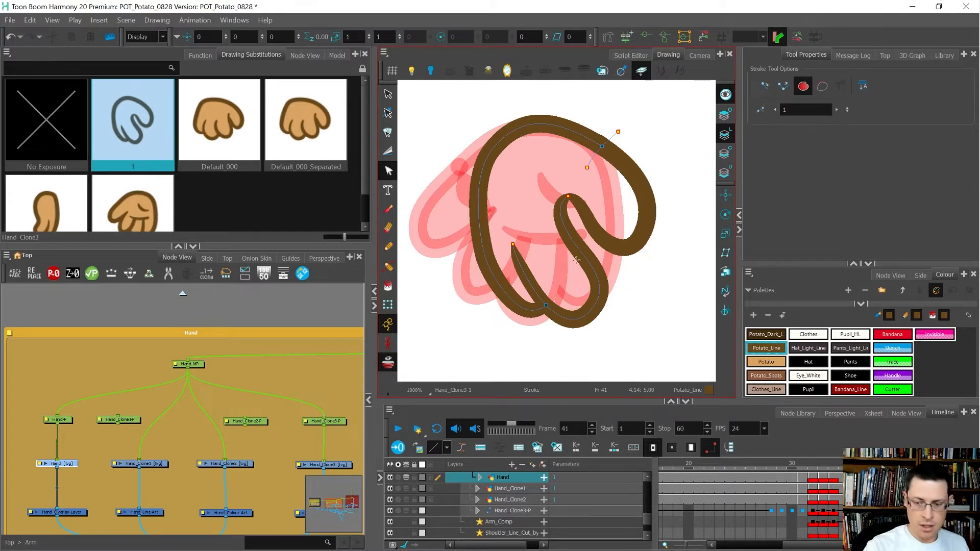
click(724, 98)
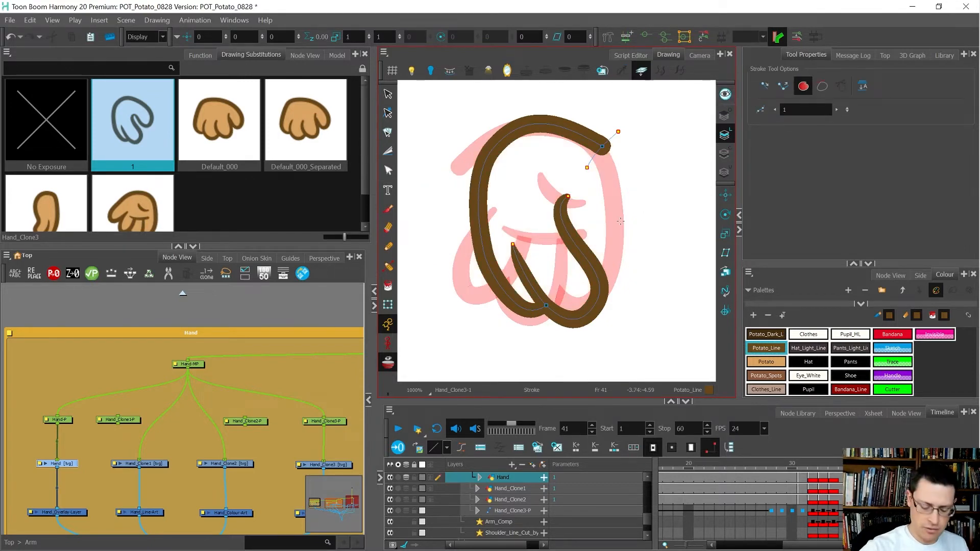
key(alt+o)
scroll(599, 161, up, 1)
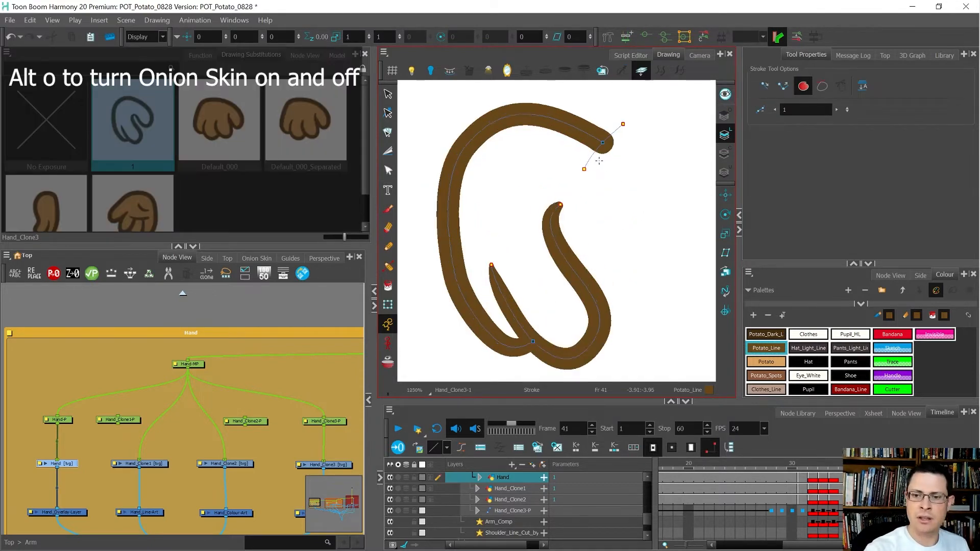
scroll(599, 161, up, 1)
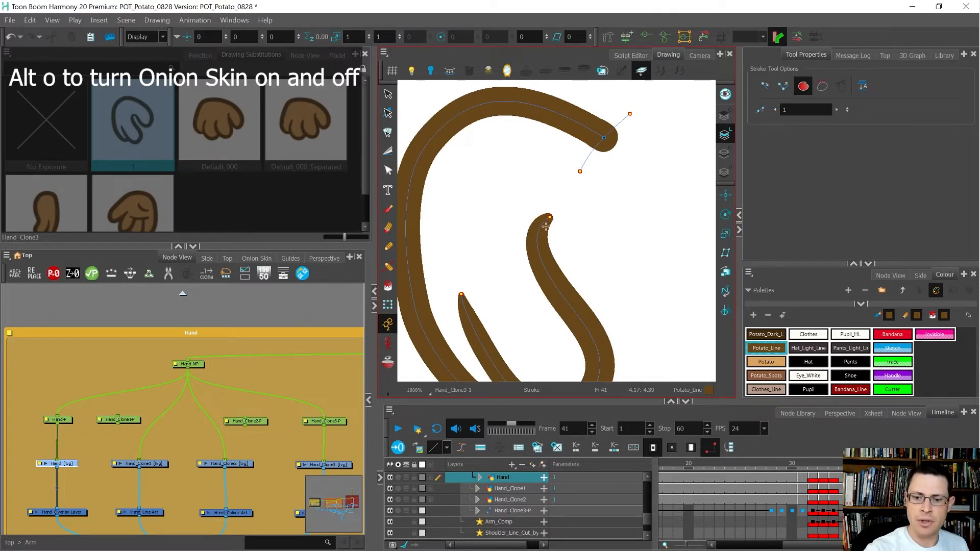
drag(574, 172, 615, 120)
key(alt+q)
drag(576, 169, 597, 145)
scroll(595, 146, up, 2)
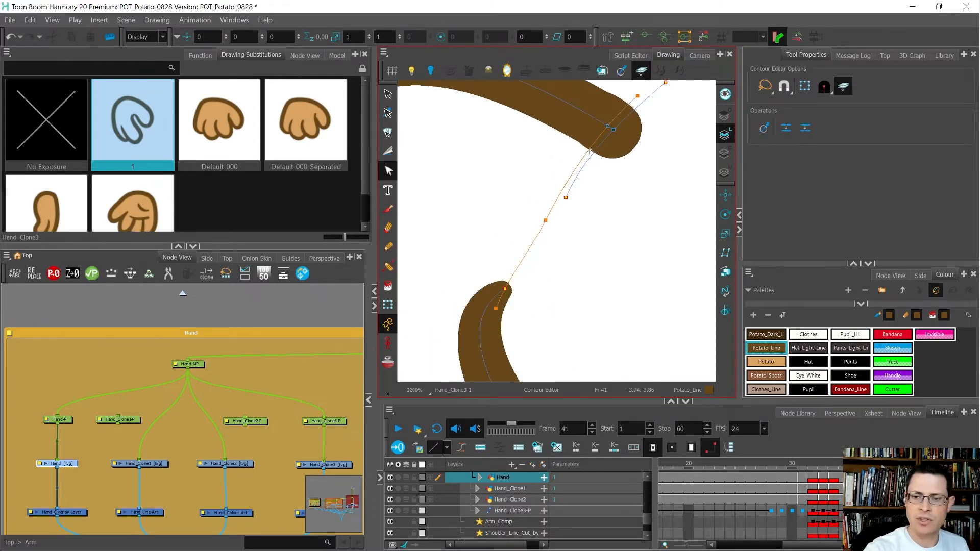
scroll(582, 173, down, 3)
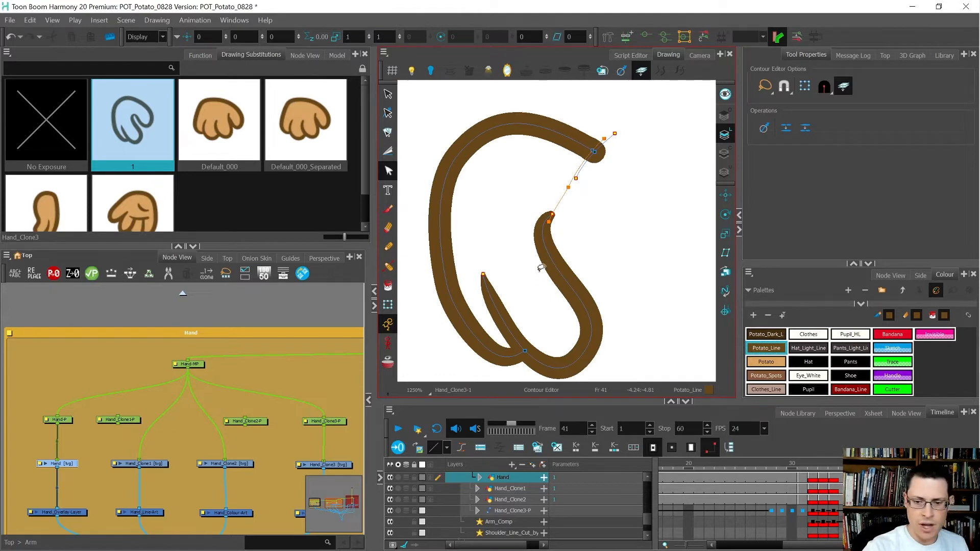
Step: Fill the closed palm and finger area of the line art with the Potato colour
click(769, 362)
key(alt+i)
click(510, 237)
key(ctrl+z)
key(alt+q)
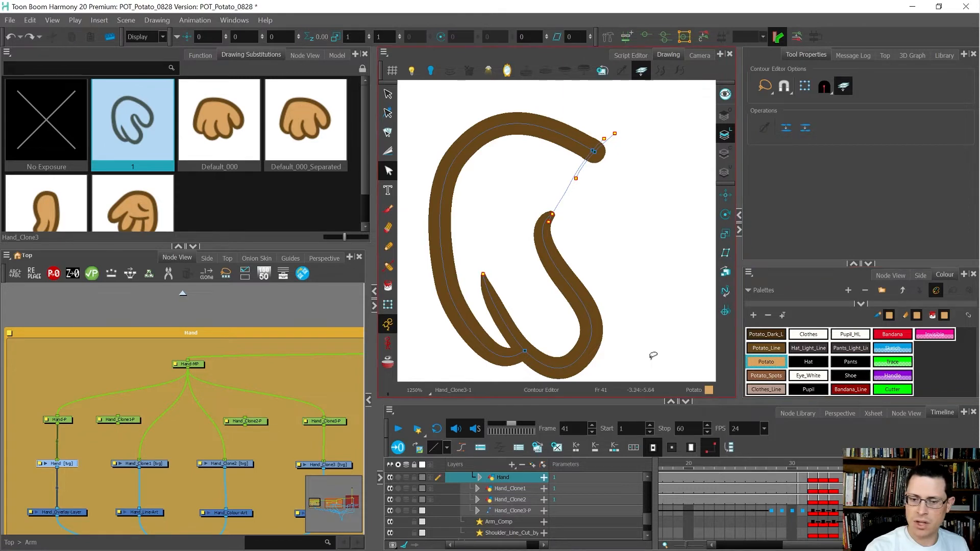
key(alt+i)
click(510, 262)
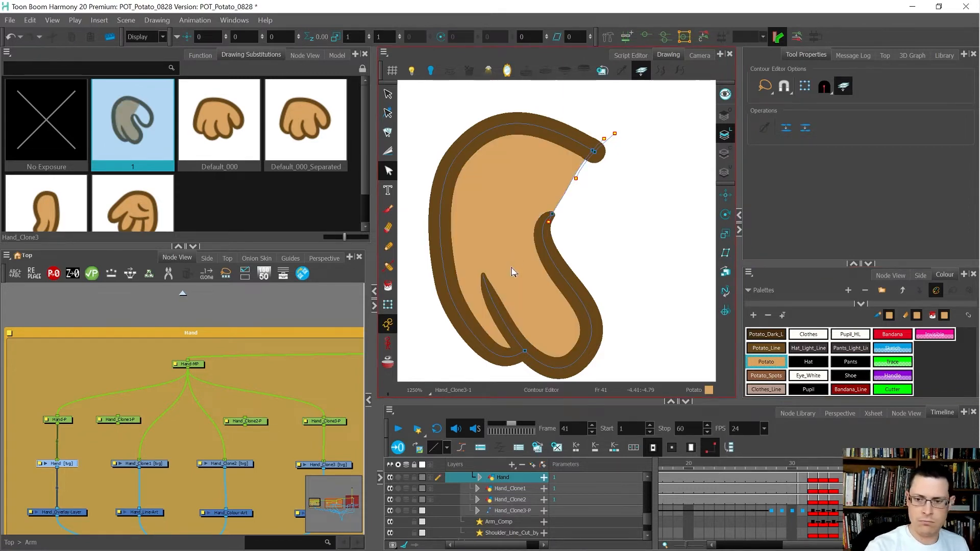
Step: Move the Potato fill from the line art to the colour art layer, turning off the Select tool's multi-layer option
key(alt+s)
click(510, 260)
key(ctrl+x)
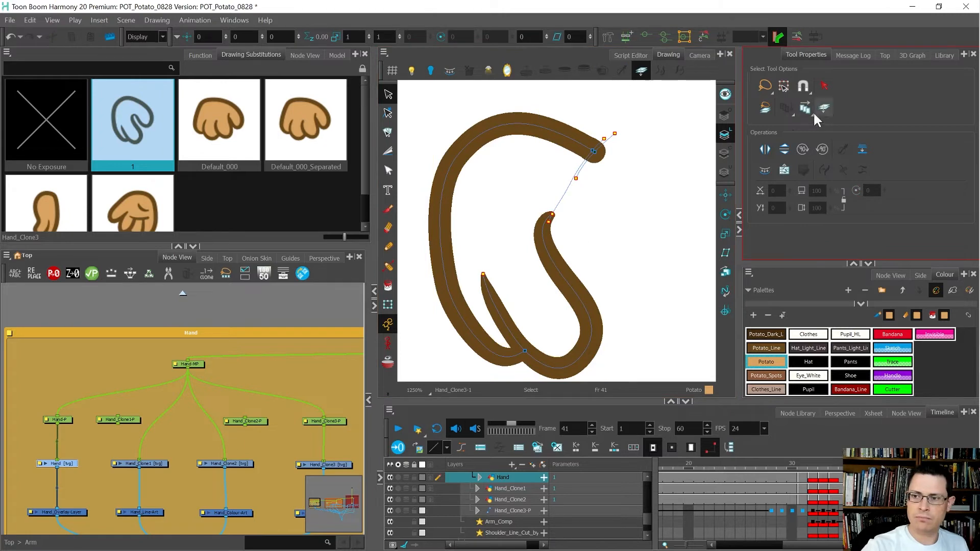
click(819, 109)
click(725, 152)
key(ctrl+v)
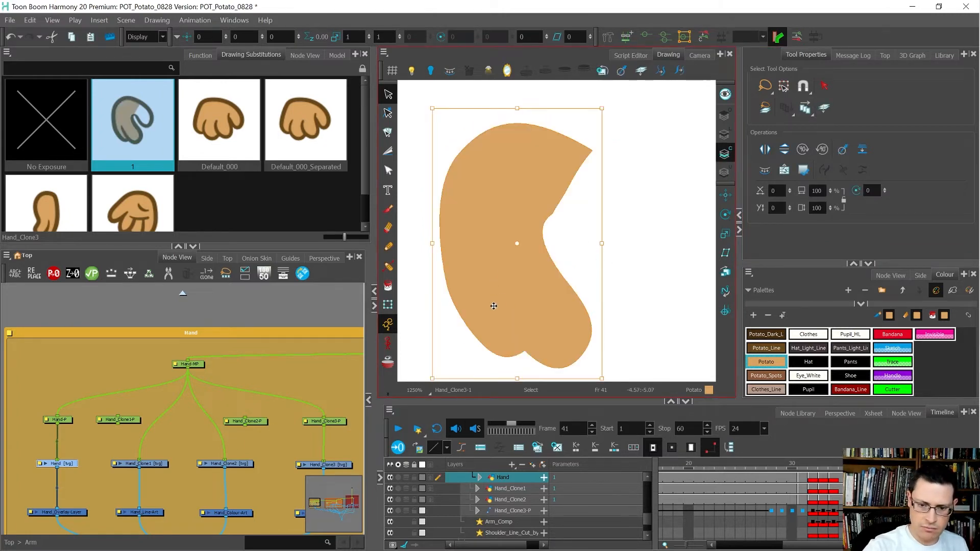
Step: On the overlay art layer, close the open end of the thumb with a curved invisible stroke and fill it with Potato
click(725, 173)
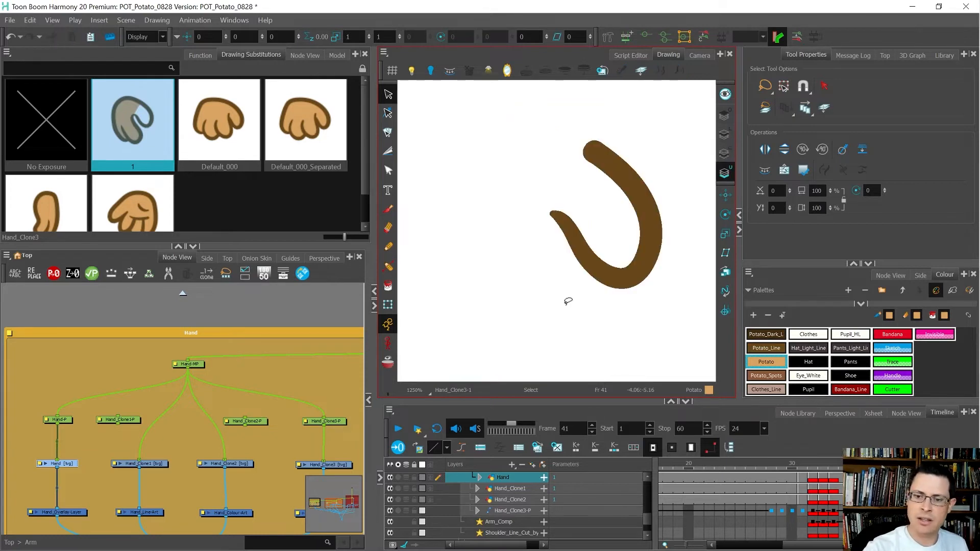
key(alt+v)
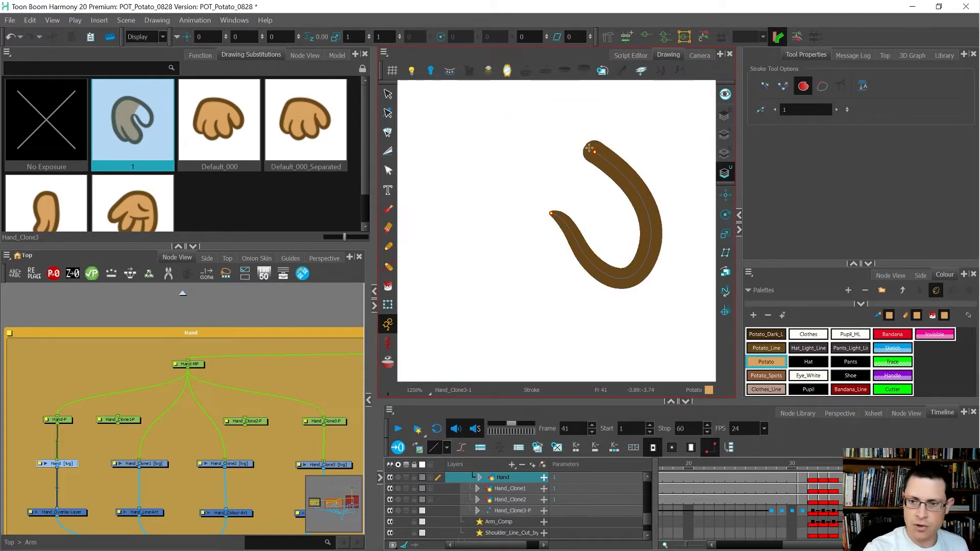
drag(545, 164, 536, 200)
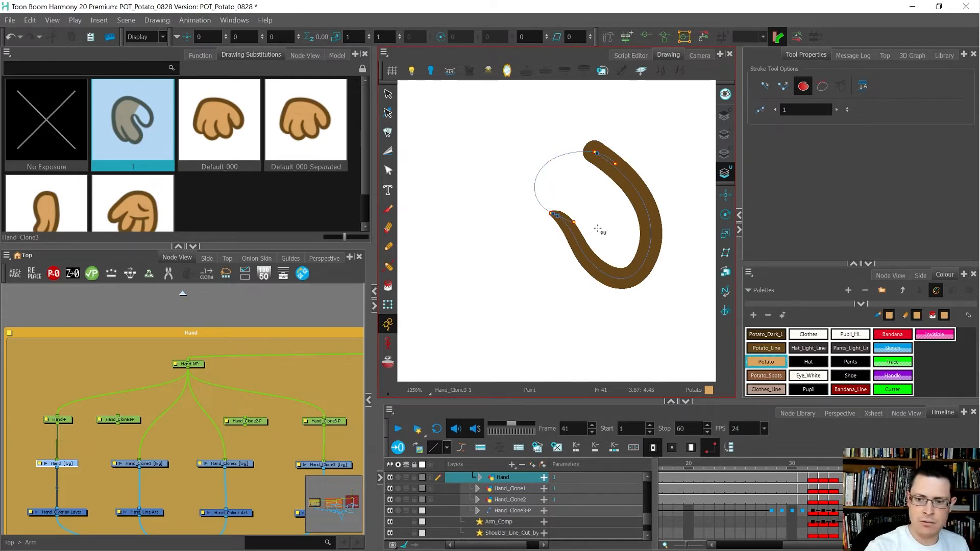
click(598, 229)
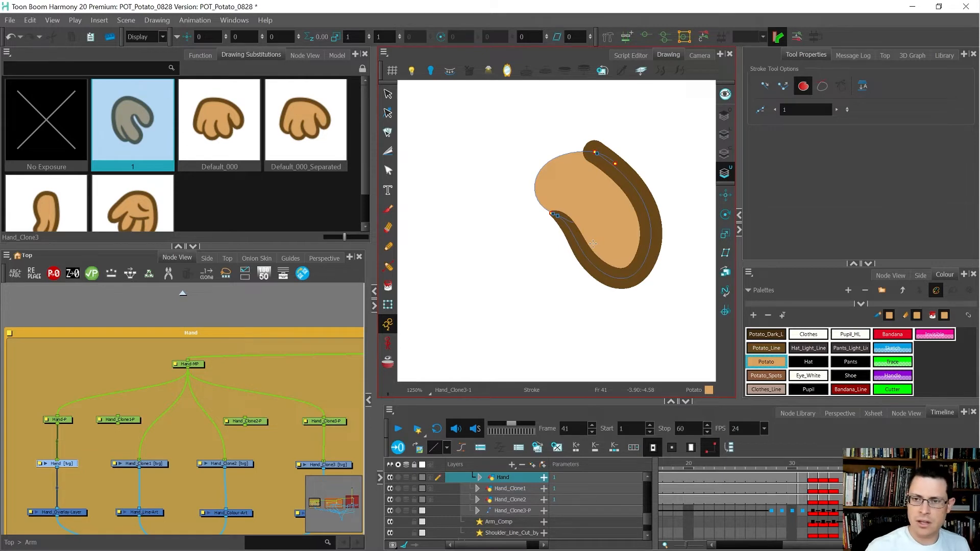
Step: Check the combined art layers of the hand, and inspect the separate thumb against the sleeve in the Camera view
key(shift+t)
click(727, 92)
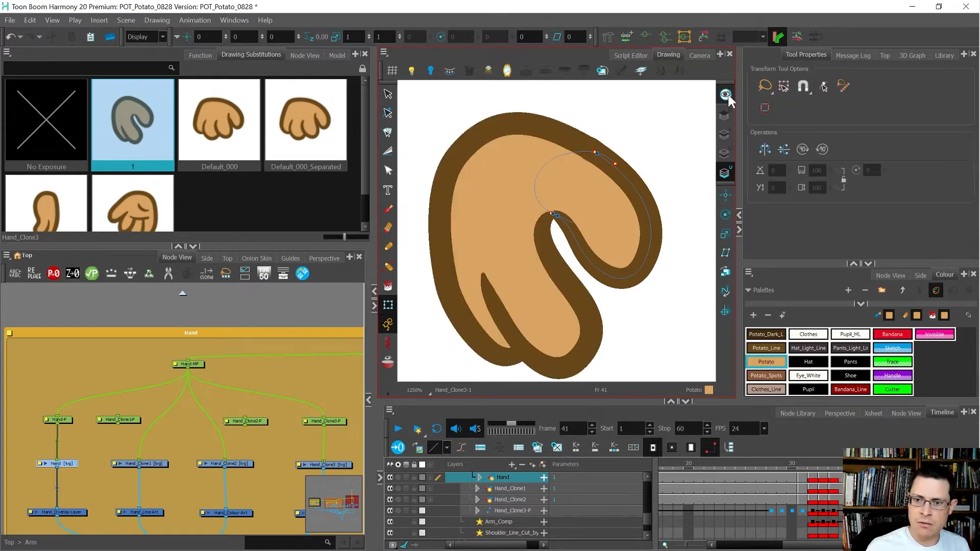
scroll(627, 154, down, 3)
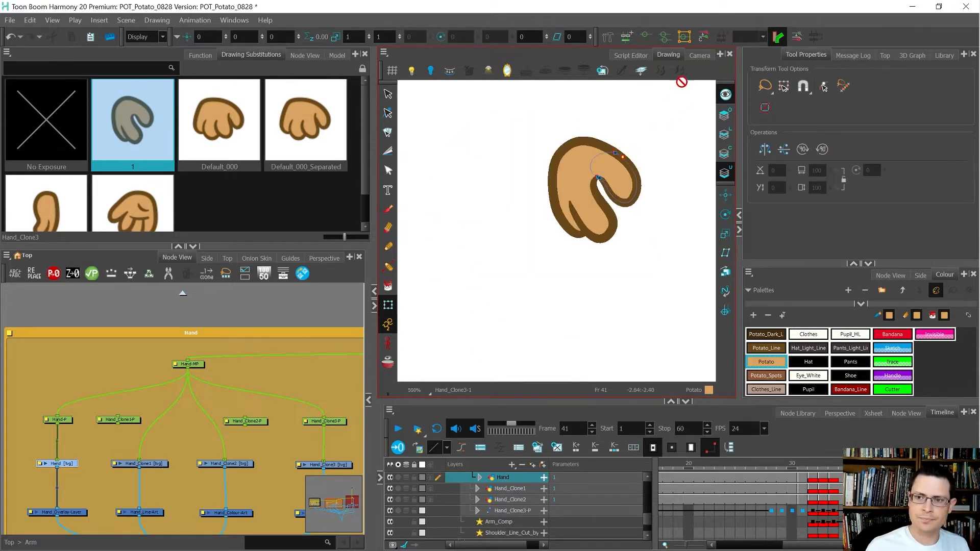
click(699, 56)
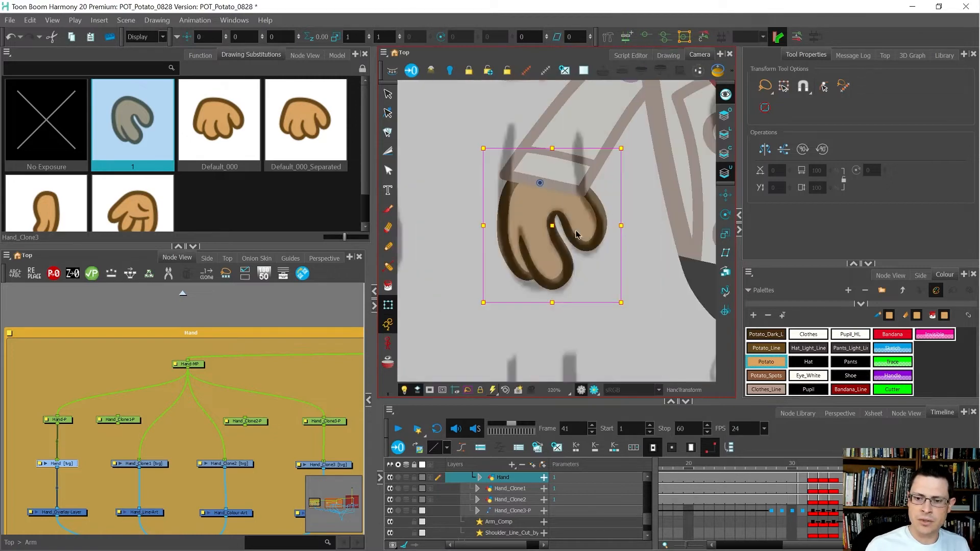
scroll(580, 230, up, 1)
click(580, 230)
drag(595, 261, 611, 244)
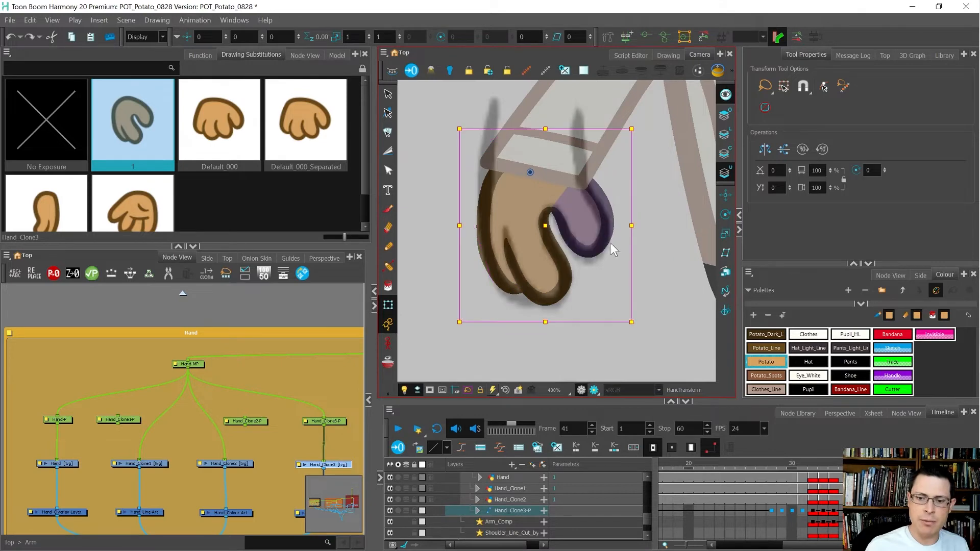
scroll(597, 238, down, 3)
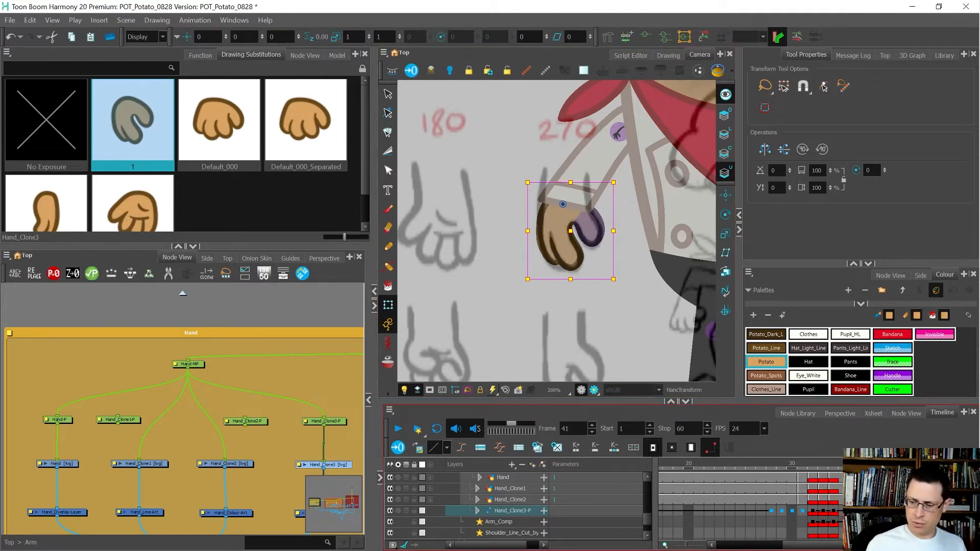
Step: Rename the Hand layer's new drawing as Default_270, with the drawing substitution thumbnails area enlarged
click(503, 477)
drag(230, 246, 231, 328)
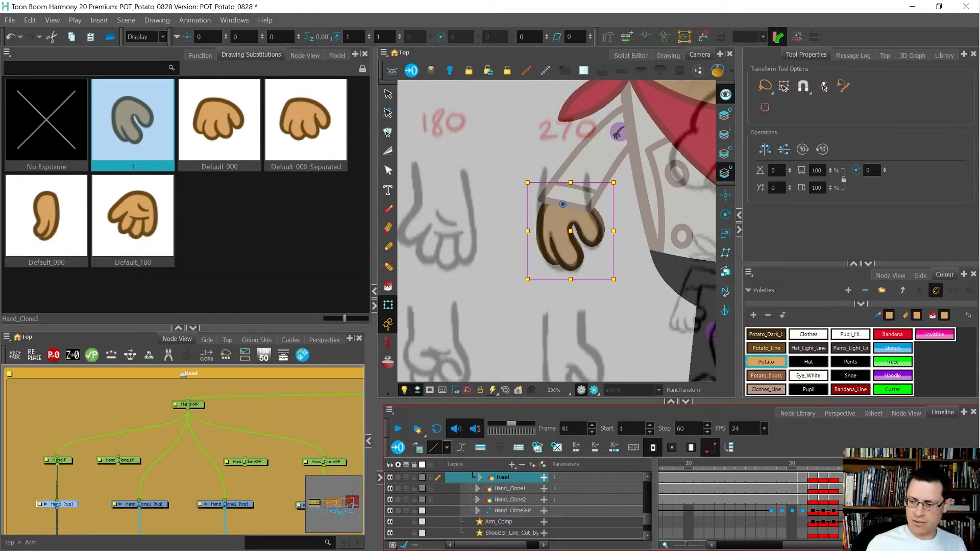
key(ctrl+d)
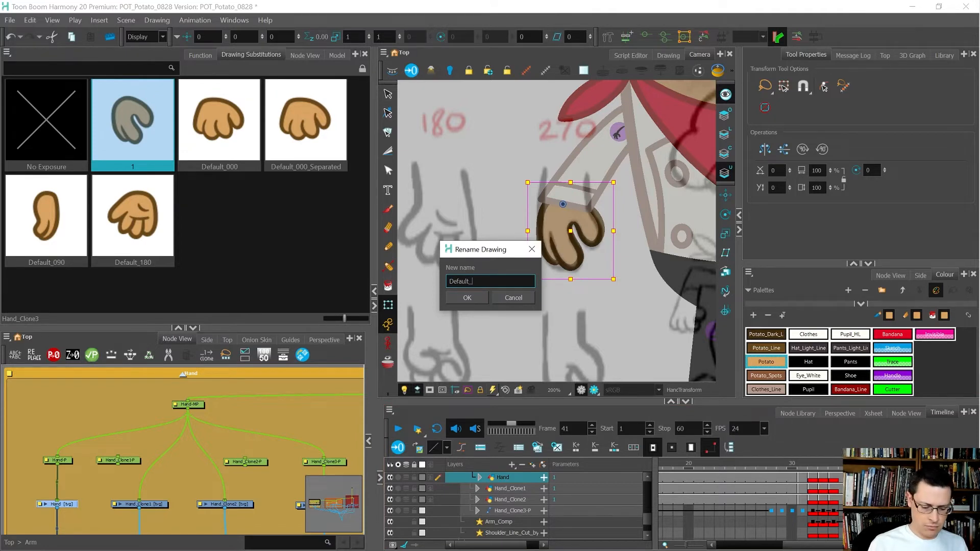
key(Return)
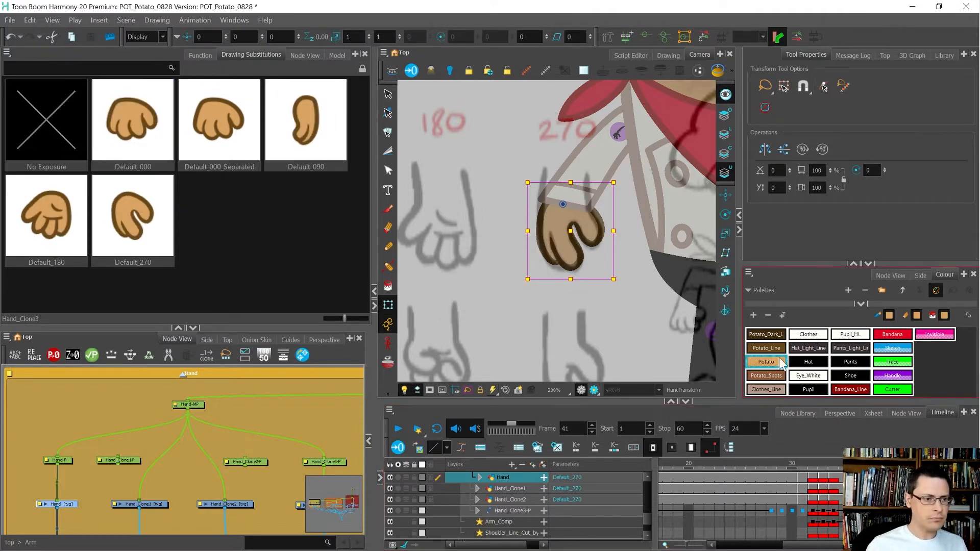
Step: Flip repeatedly through the hand's drawing substitutions between Default_000 and Default_270 to compare how the views turn
scroll(517, 249, down, 1)
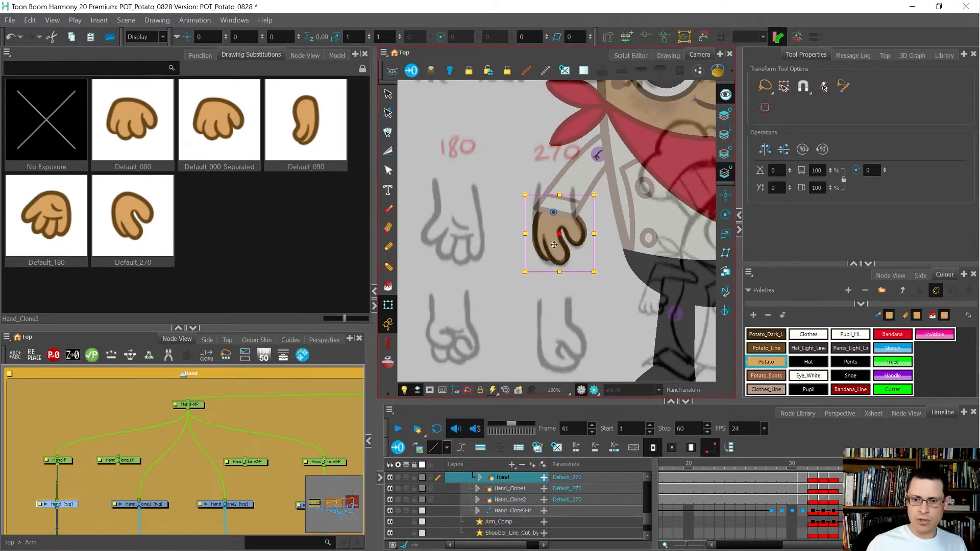
scroll(559, 258, up, 1)
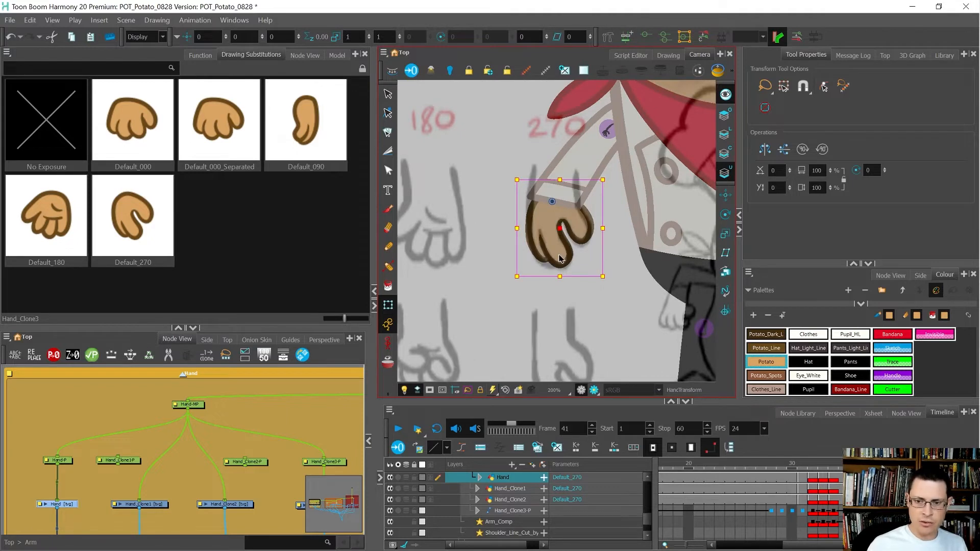
key(minus)
key(minus)
key(minus)
key(equal)
key(equal)
key(equal)
key(minus)
key(minus)
key(minus)
key(minus)
key(equal)
key(equal)
key(equal)
key(equal)
key(minus)
key(minus)
key(minus)
key(equal)
key(equal)
key(equal)
key(minus)
key(minus)
key(minus)
key(equal)
key(equal)
key(minus)
key(minus)
key(equal)
key(equal)
key(minus)
key(minus)
key(minus)
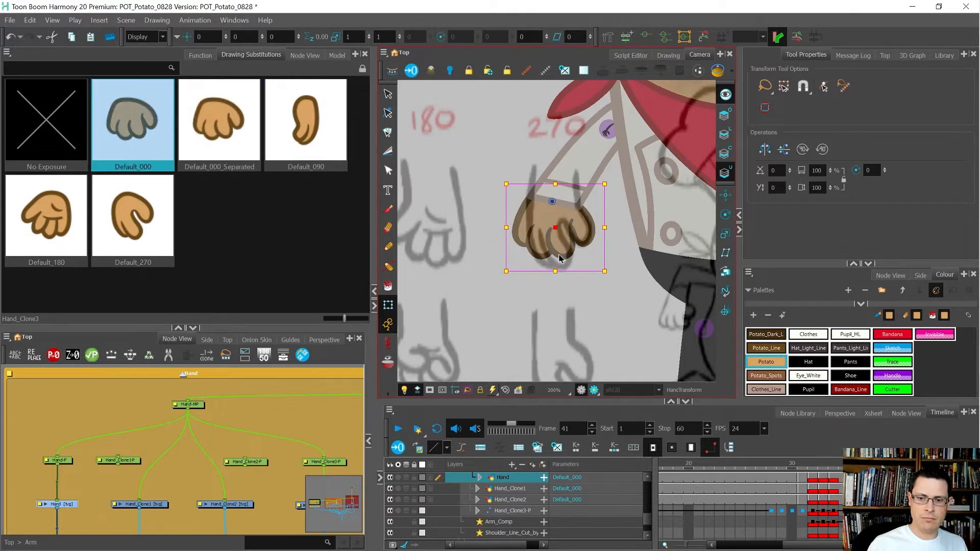
key(equal)
key(equal)
key(equal)
key(equal)
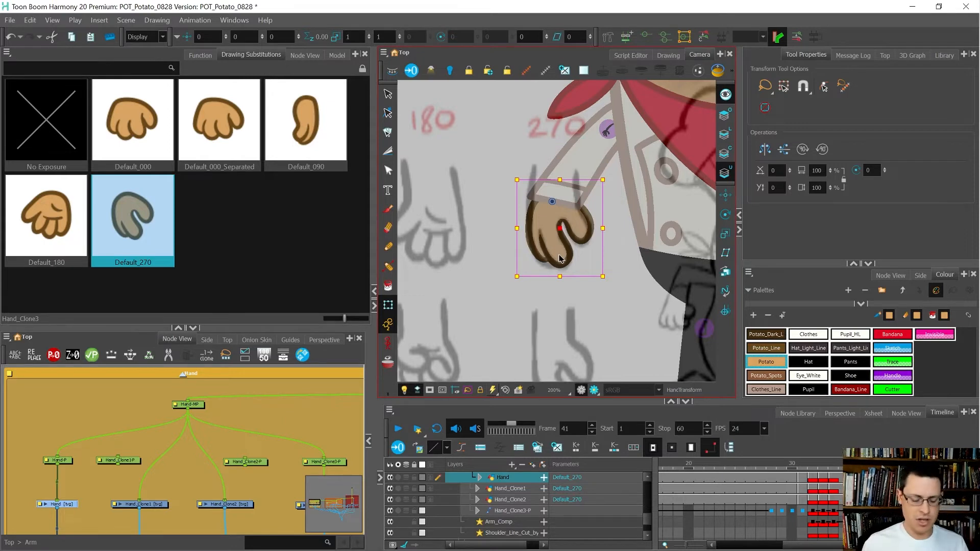
Step: Compare the front-view hand drawings and leave the hand exposed on Default_000_Separated
key(minus)
key(minus)
key(minus)
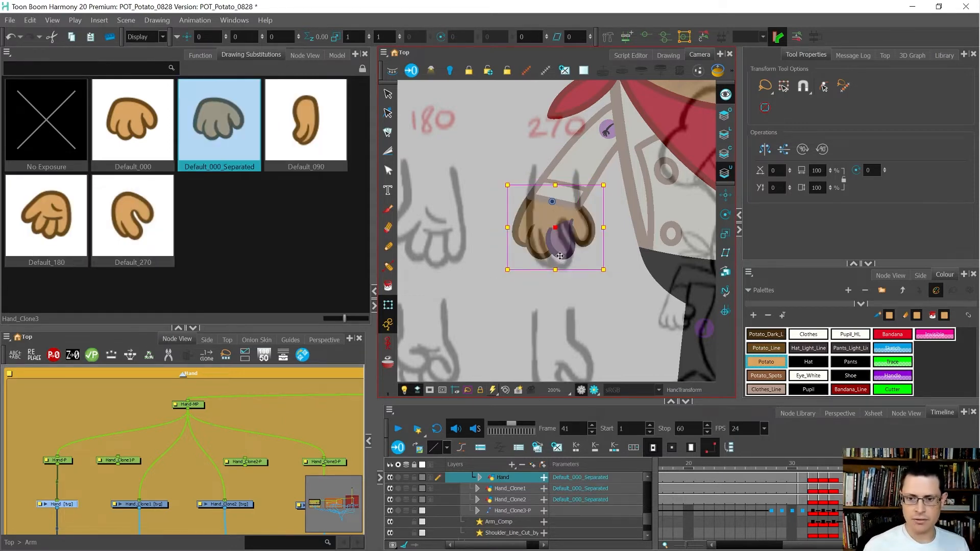
key(equal)
key(minus)
key(minus)
key(minus)
key(equal)
key(equal)
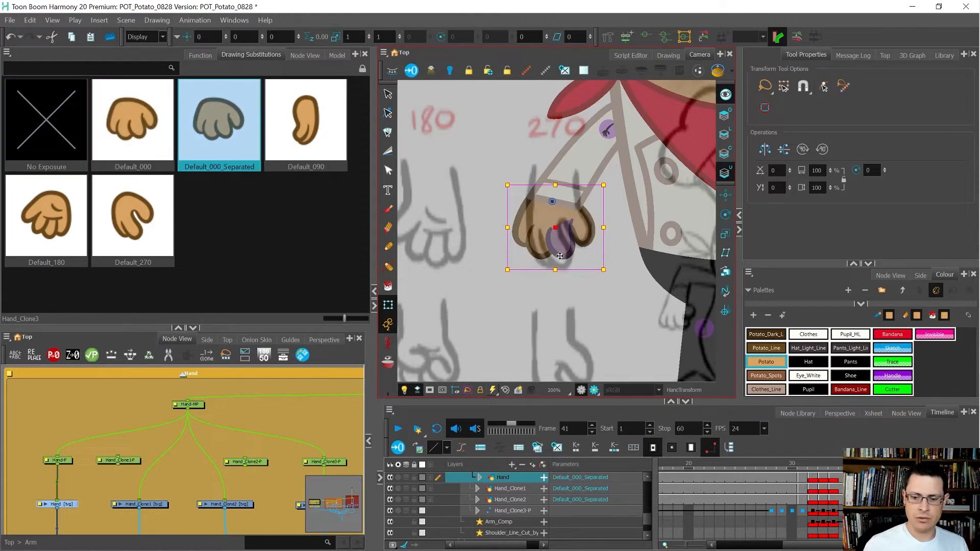
scroll(560, 255, down, 2)
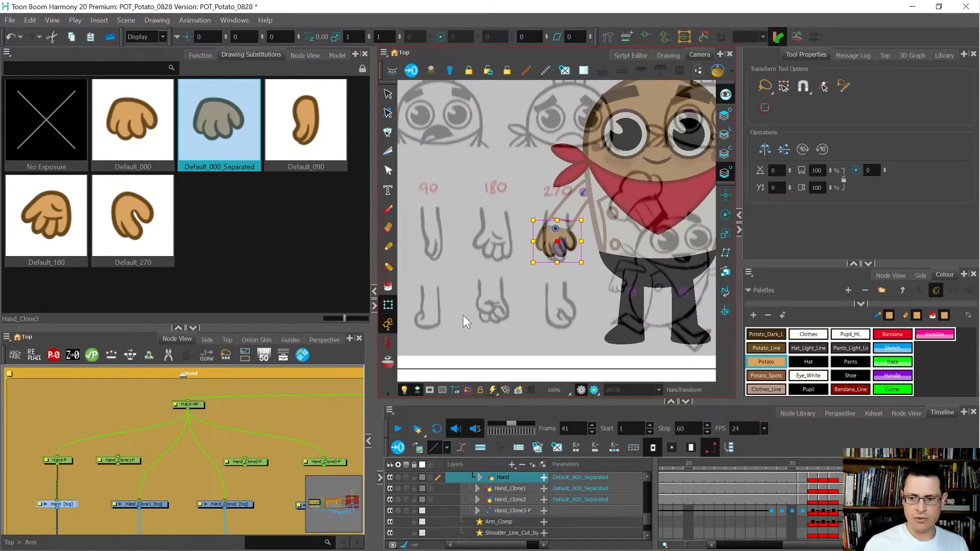
Step: Deselect the hand and flip through the turnaround poses on frames 39 to 41 to compare the hands with the sketches
scroll(463, 314, down, 3)
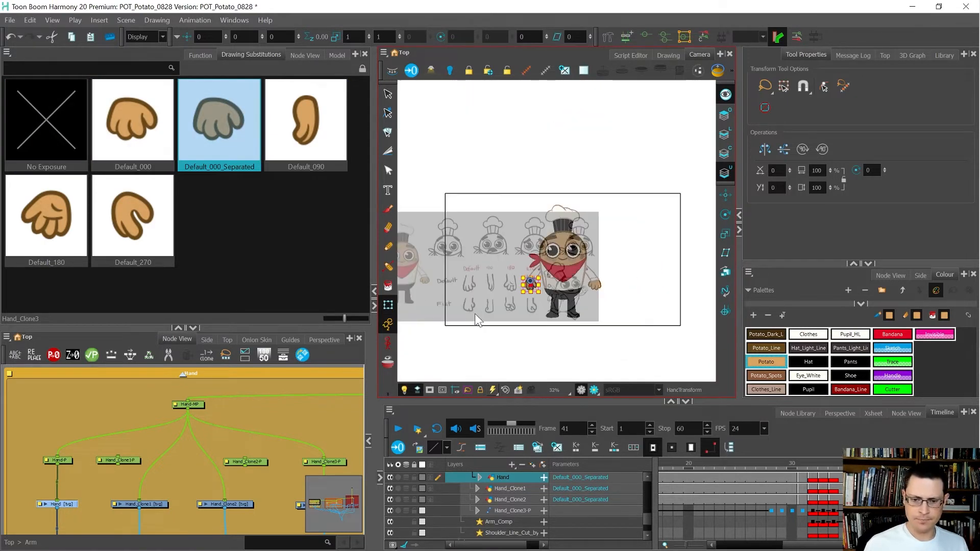
scroll(473, 313, up, 3)
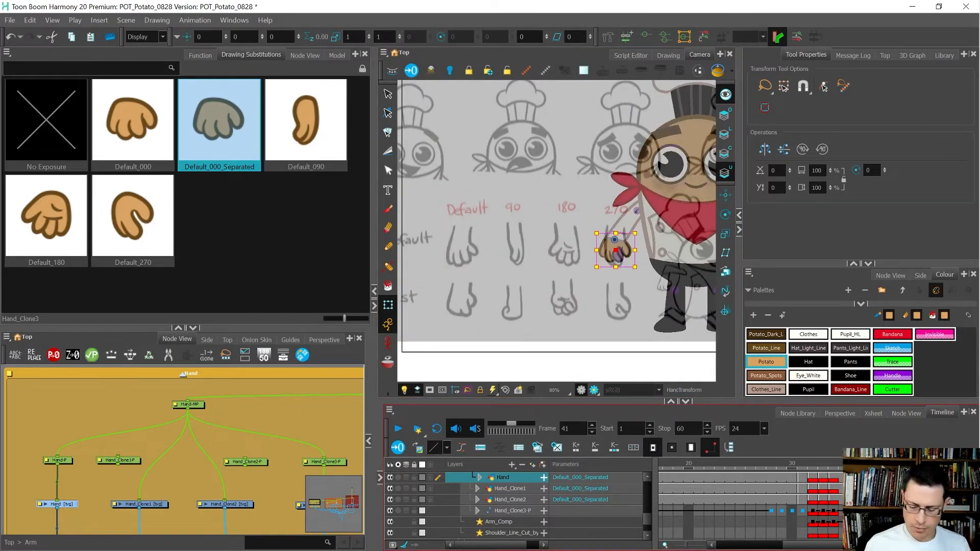
key(shift+c)
key(comma)
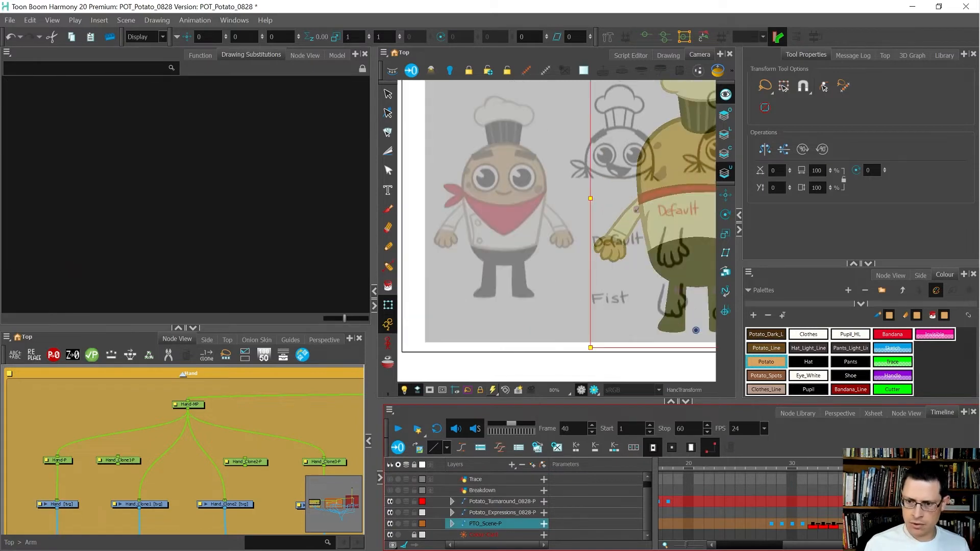
scroll(471, 243, down, 2)
scroll(687, 256, up, 2)
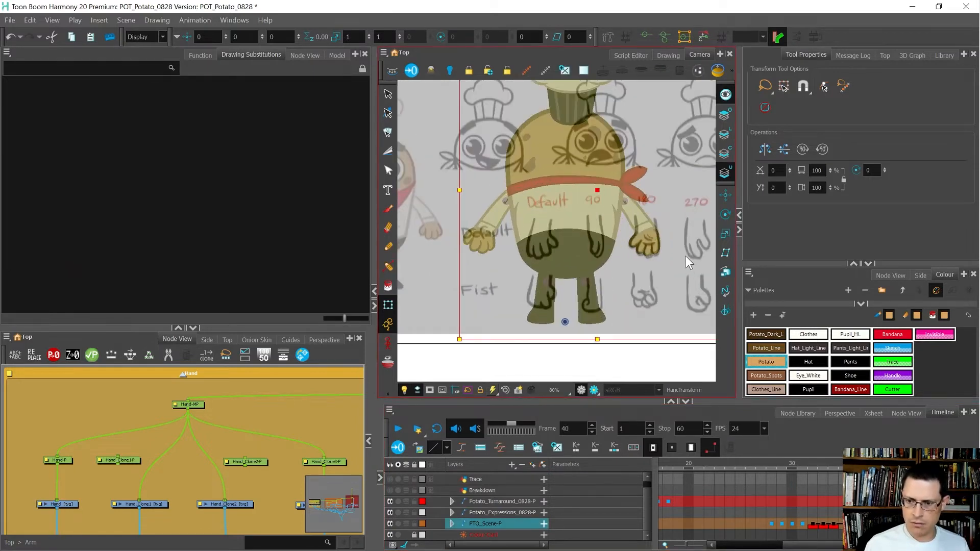
key(period)
key(period)
key(comma)
key(comma)
key(period)
key(period)
key(comma)
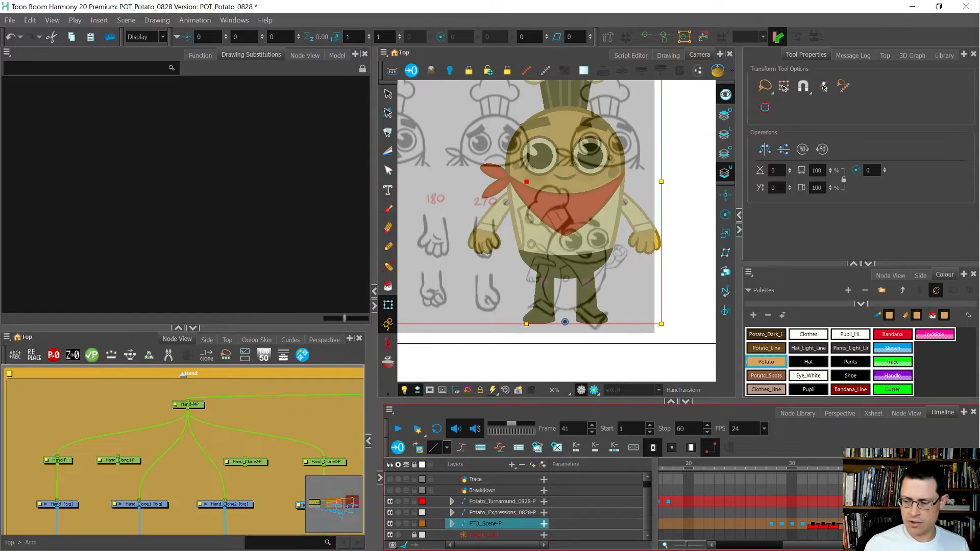
key(comma)
key(comma)
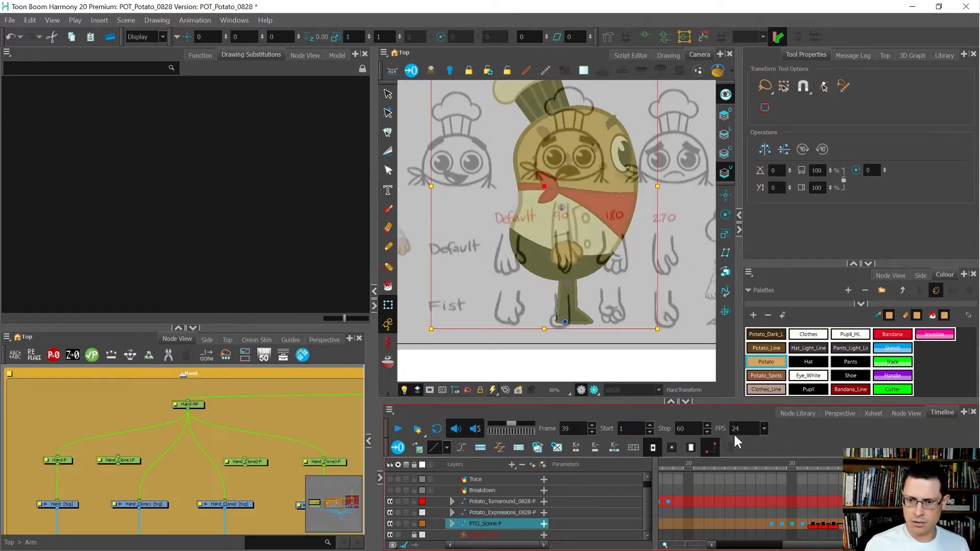
Step: Swap one hand's exposed drawing to Default_090 on the side view at frame 39 and Default_270 on the front view at frame 41
click(564, 253)
click(304, 127)
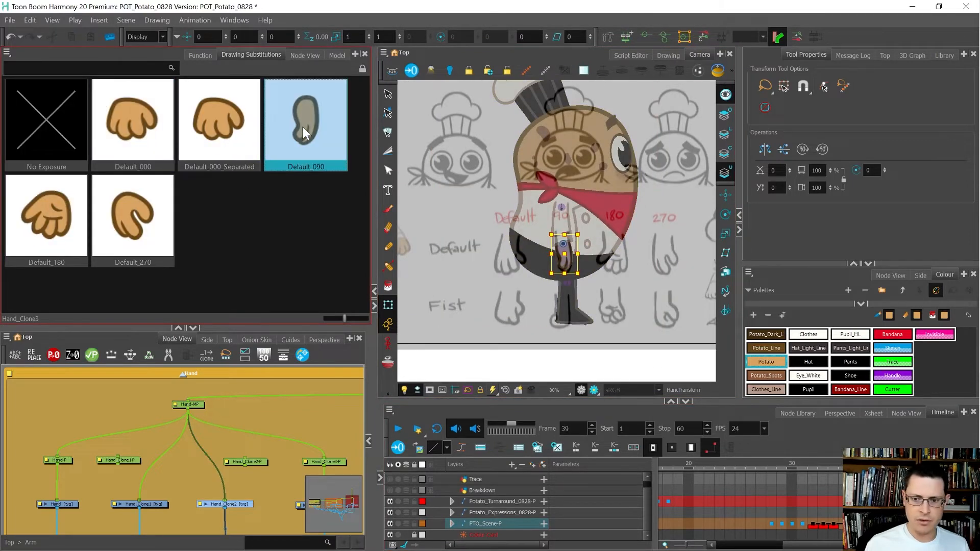
key(period)
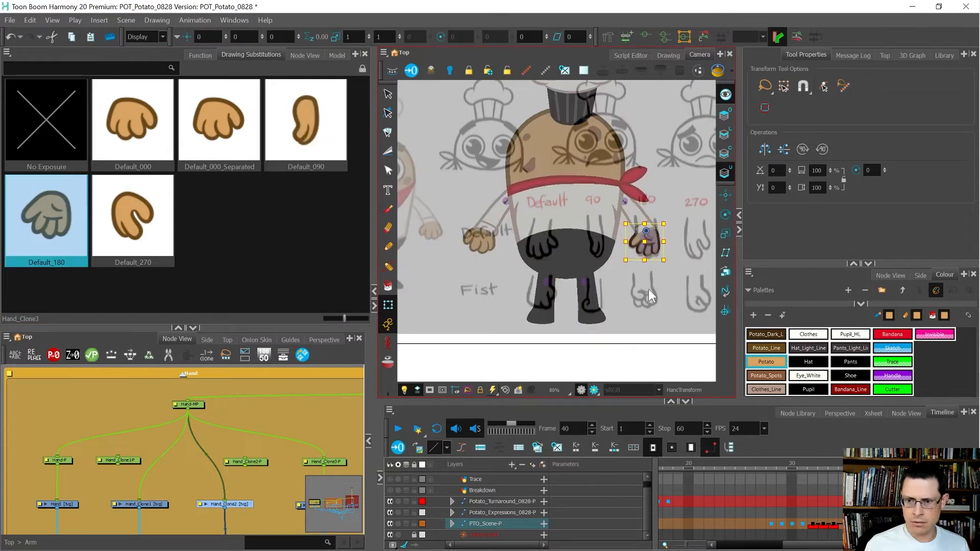
key(period)
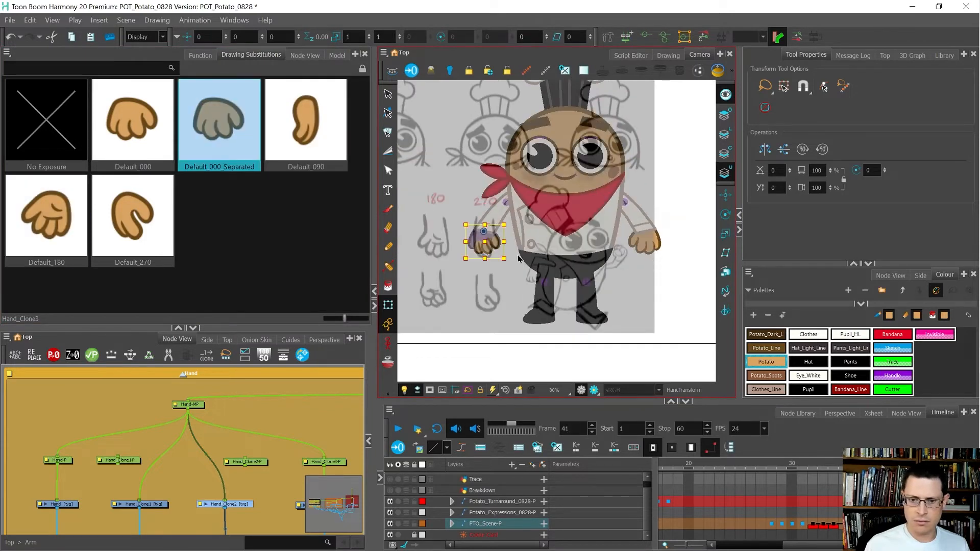
click(158, 219)
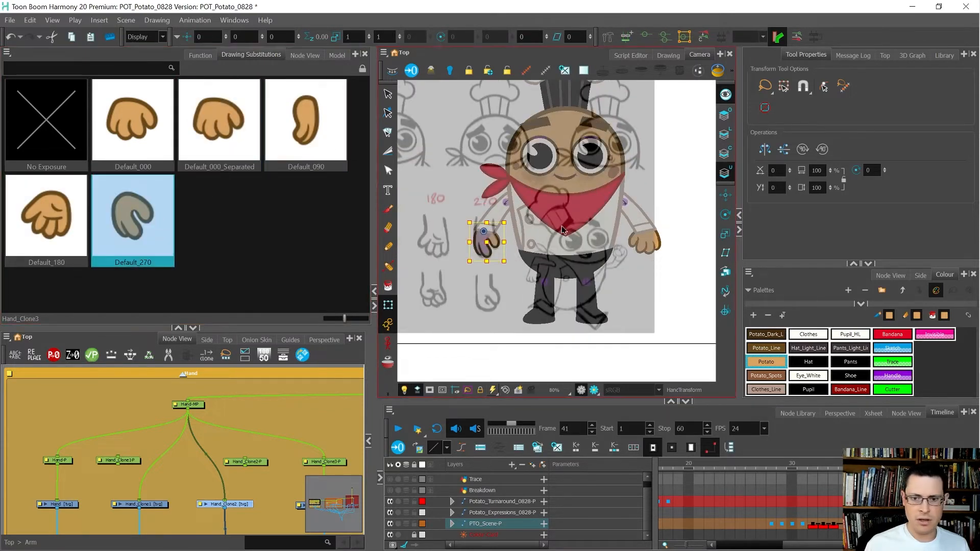
Step: Expose Default_270 on the front view's opposite hand at frame 41 and Default_180 on the back view's remaining hand at frame 40
click(639, 246)
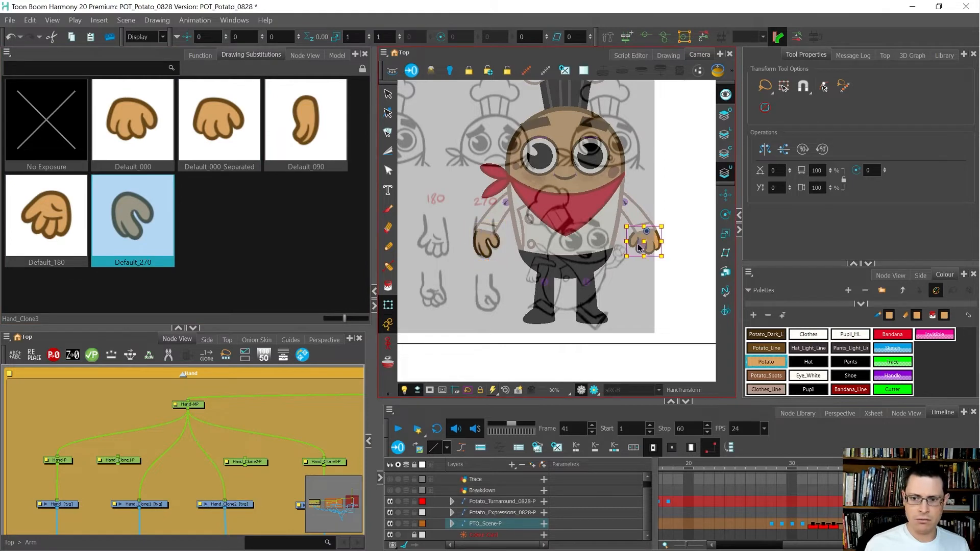
click(169, 228)
key(comma)
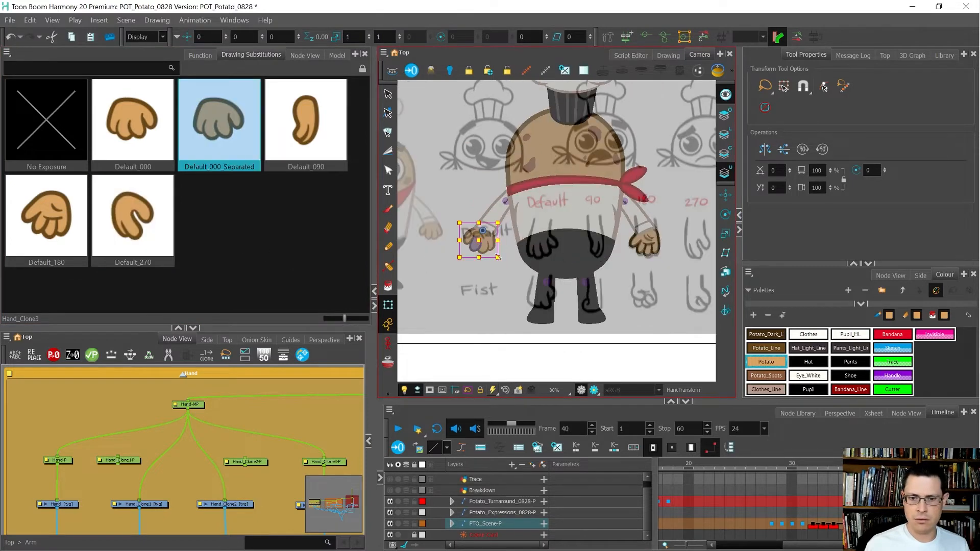
click(60, 218)
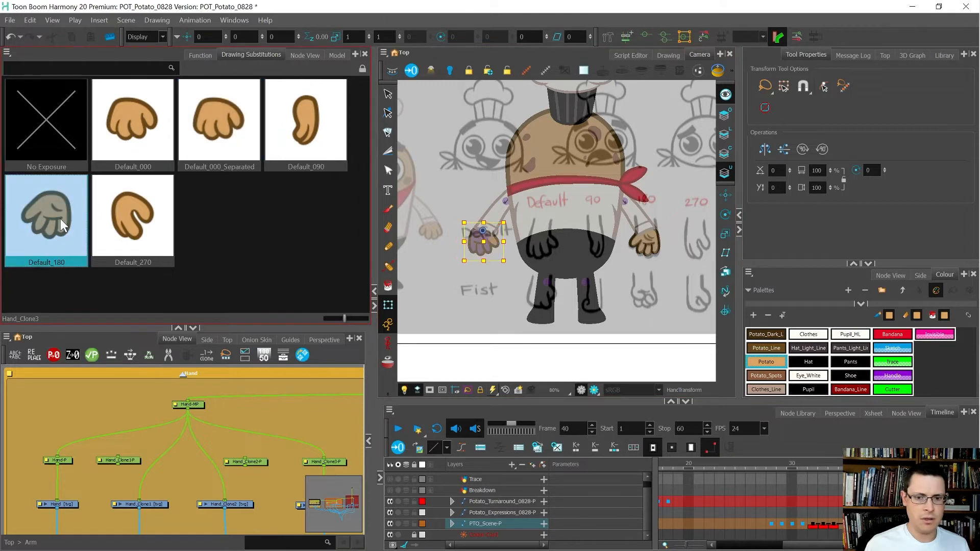
Step: Flip through the poses on the surrounding frames to check the hand drawings exposed on the side, back and front views
key(comma)
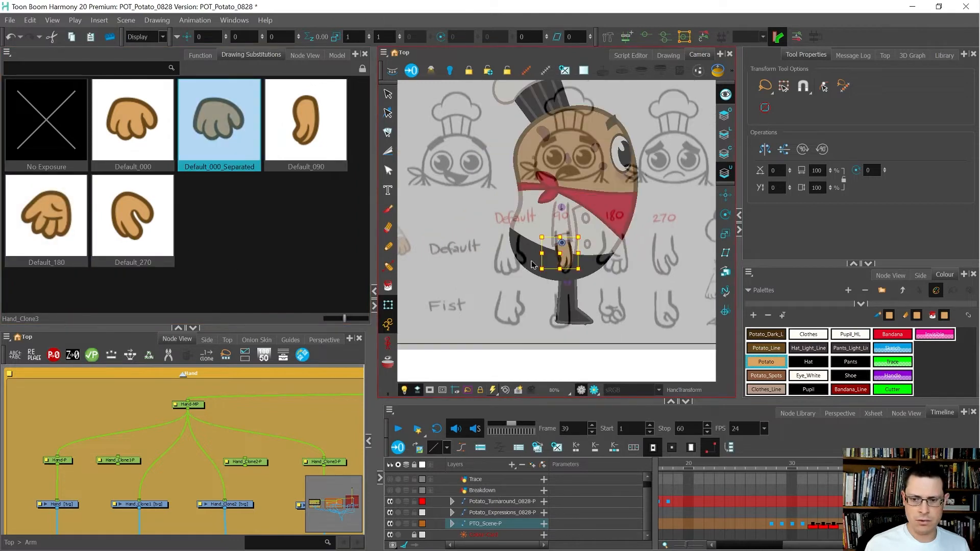
key(comma)
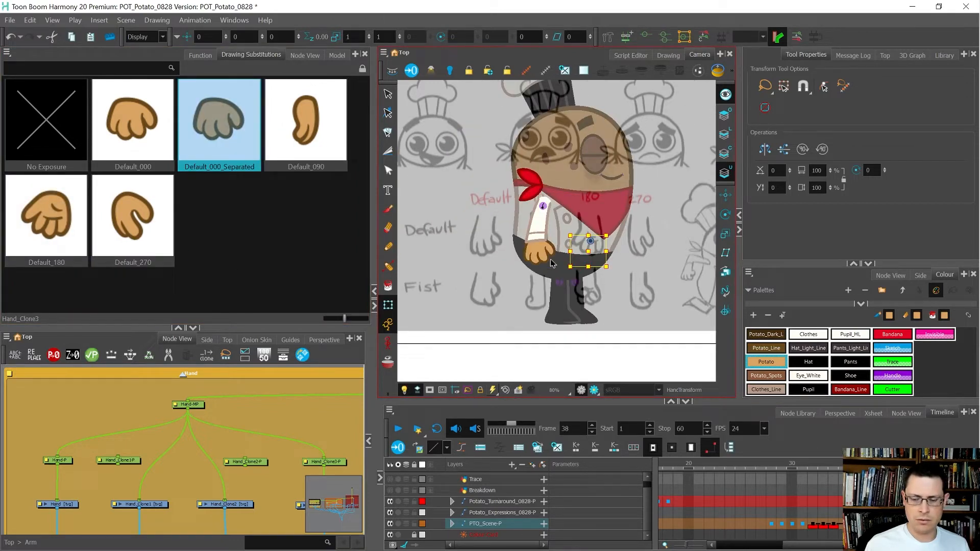
key(period)
key(period)
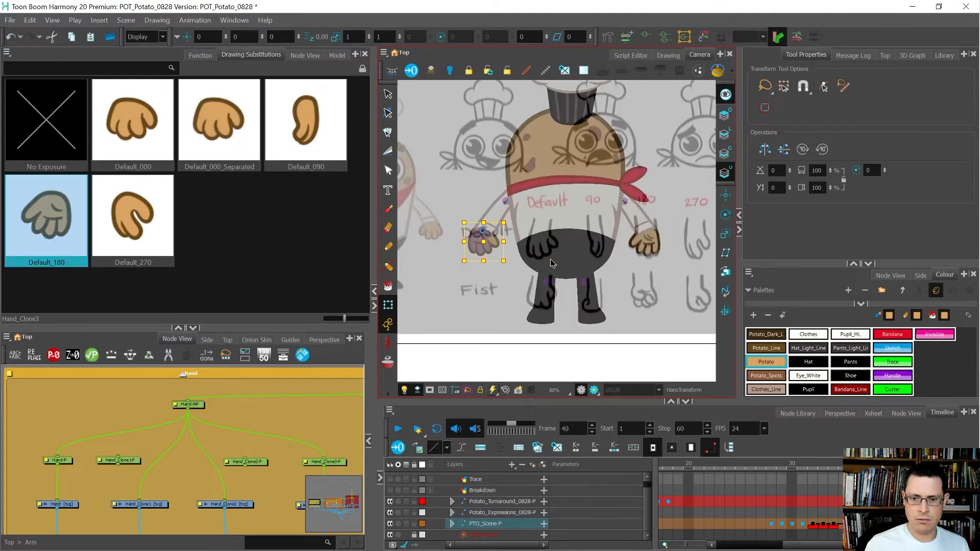
key(period)
key(period)
key(comma)
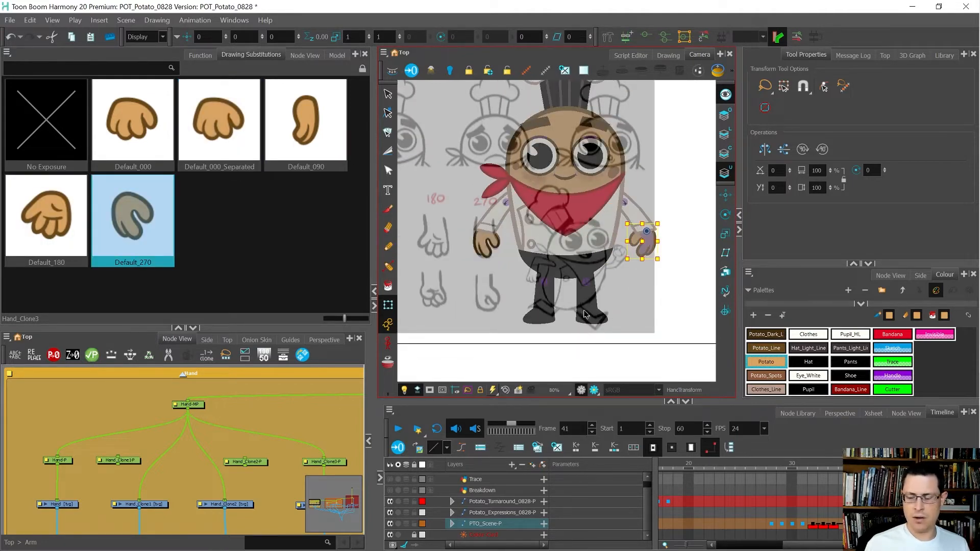
Step: Expose Default_180 on the three-quarter view's far hand at frame 42 and inspect it up close
key(period)
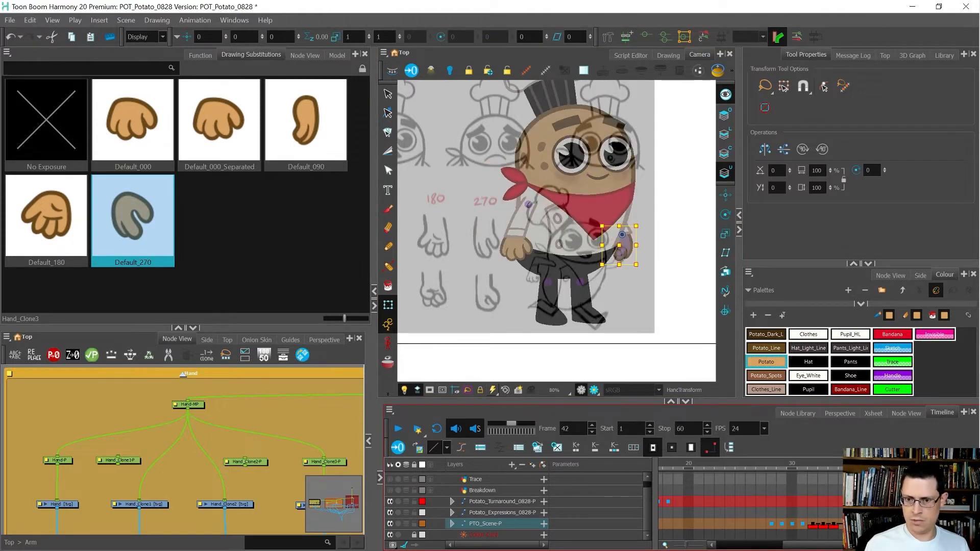
click(71, 210)
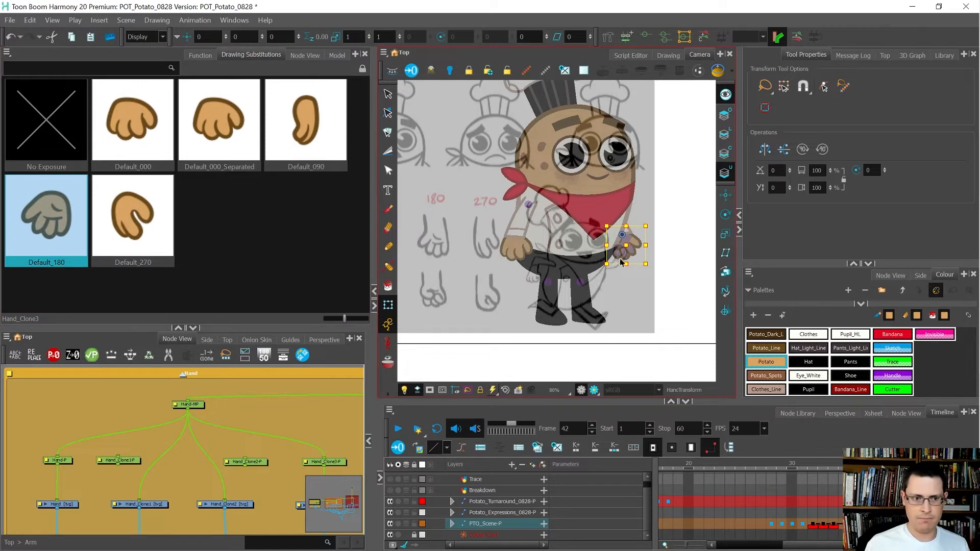
scroll(631, 251, up, 3)
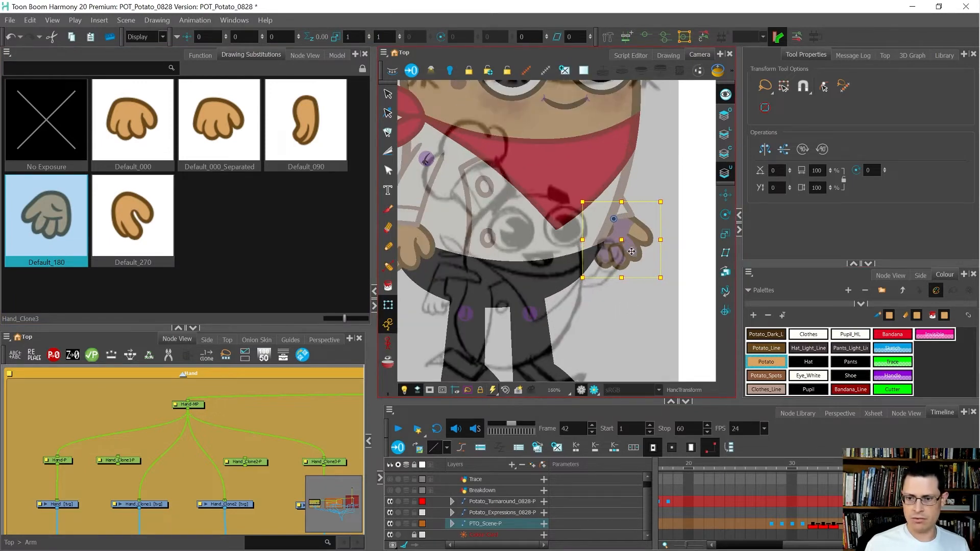
scroll(632, 251, down, 2)
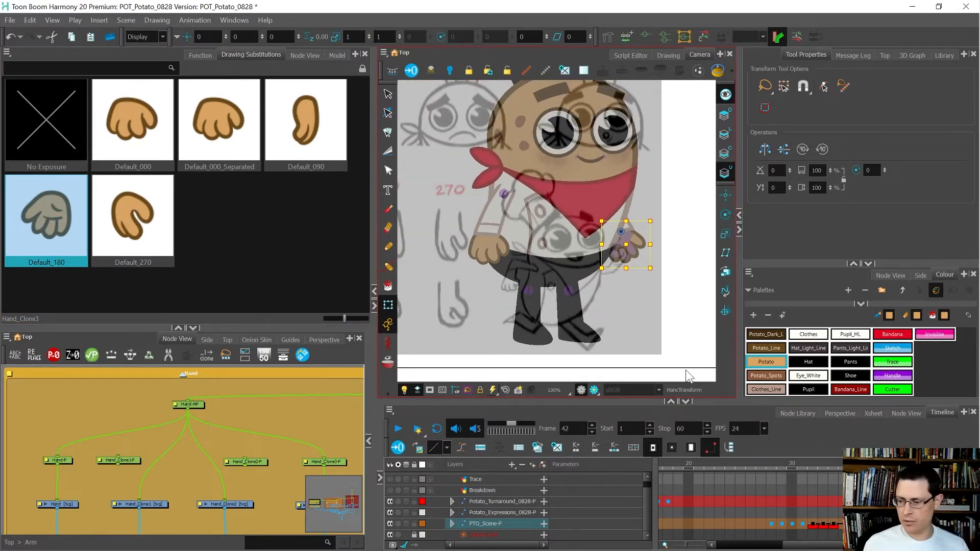
Step: Flip back and forth through the turnaround poses between frames 39 and 46 to review the hand drawings on each view
key(comma)
key(comma)
key(comma)
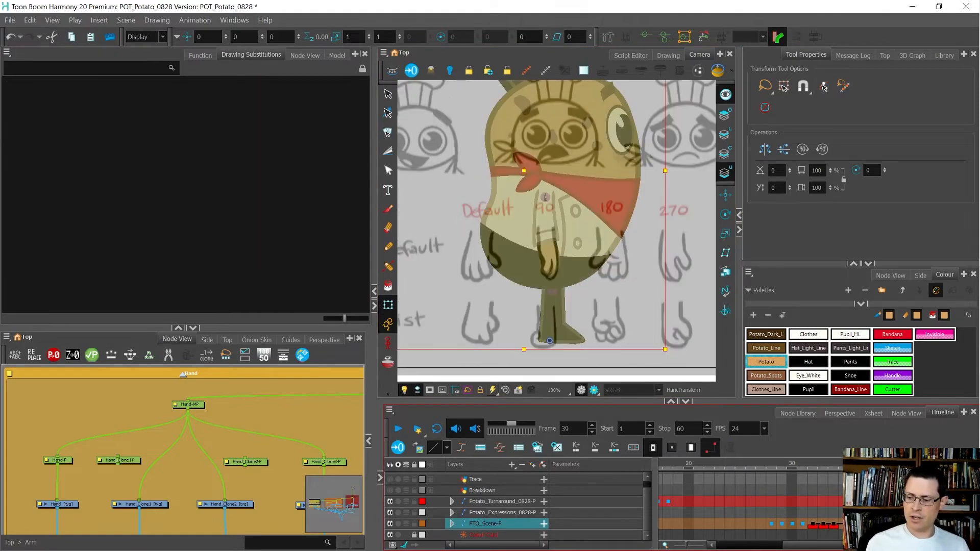
key(period)
key(period)
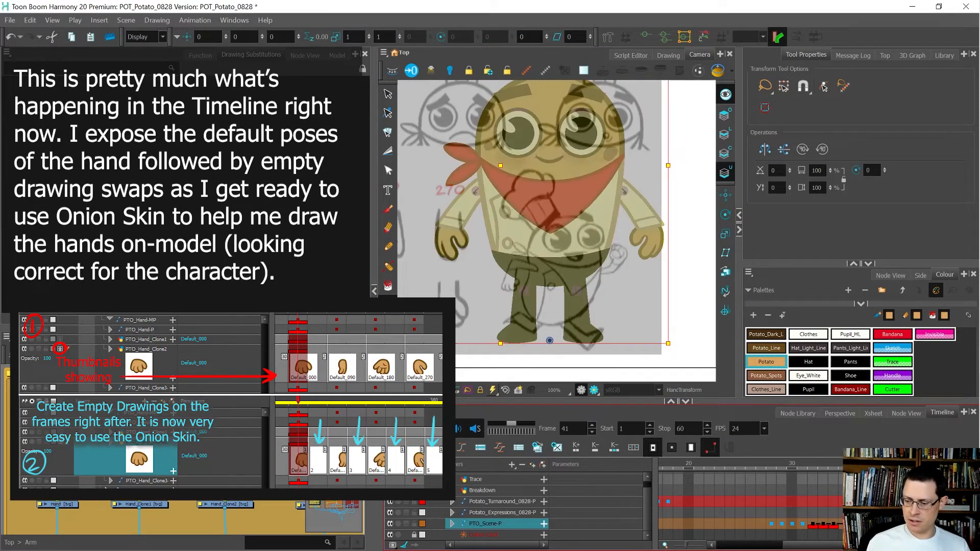
key(comma)
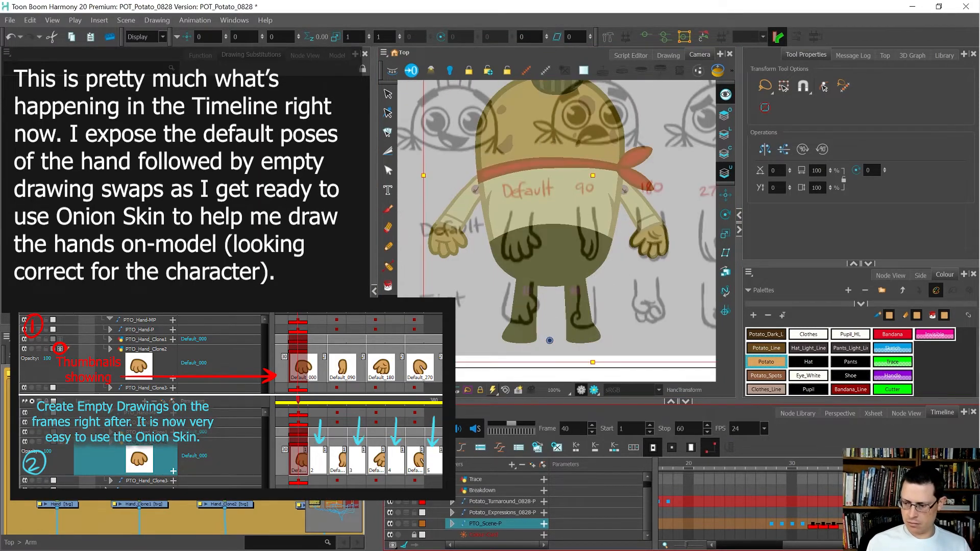
key(comma)
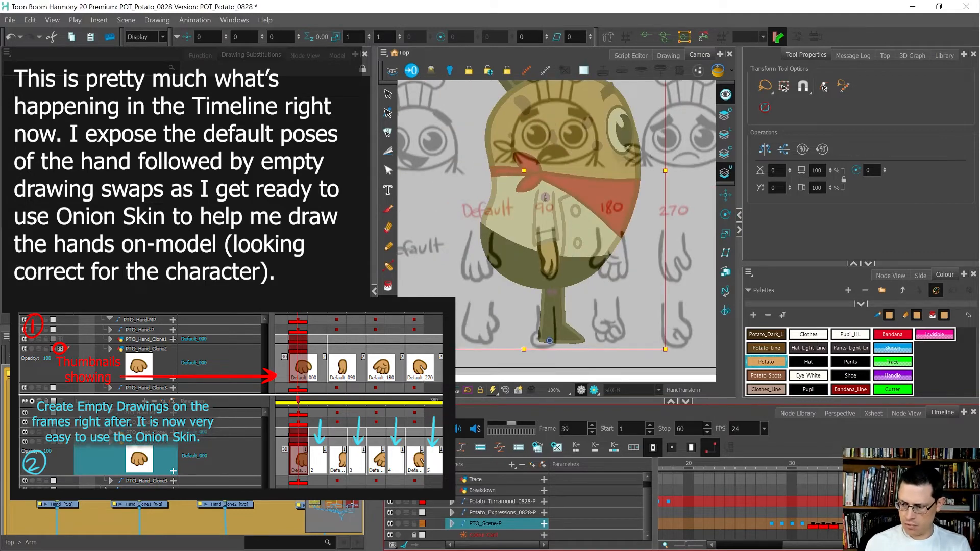
key(period)
key(period)
key(period)
key(period)
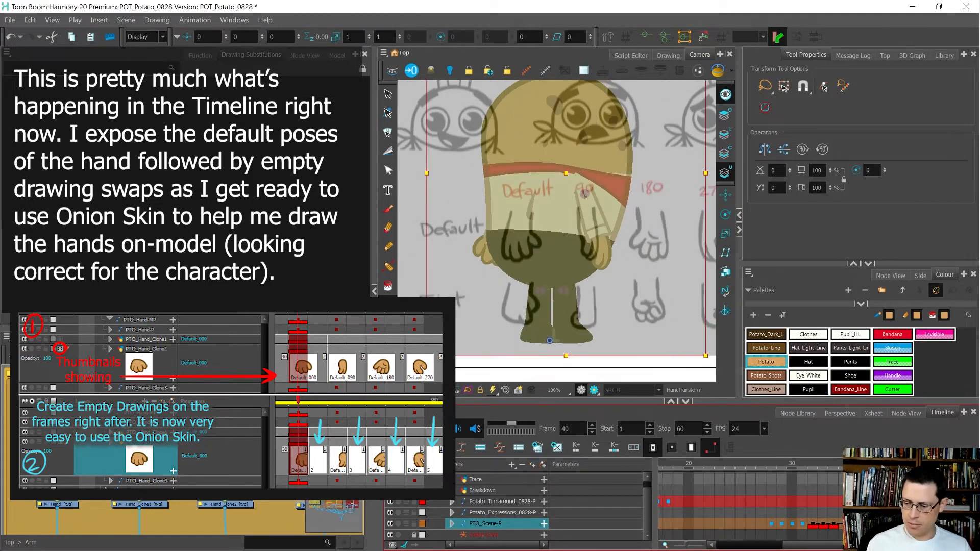
key(period)
key(period)
key(period)
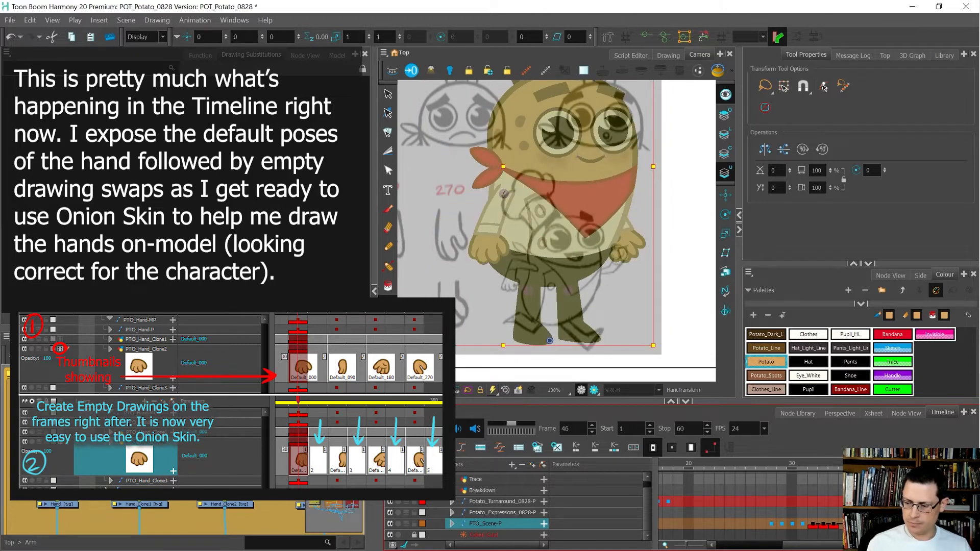
key(comma)
key(comma)
key(comma)
key(comma)
key(comma)
key(comma)
key(comma)
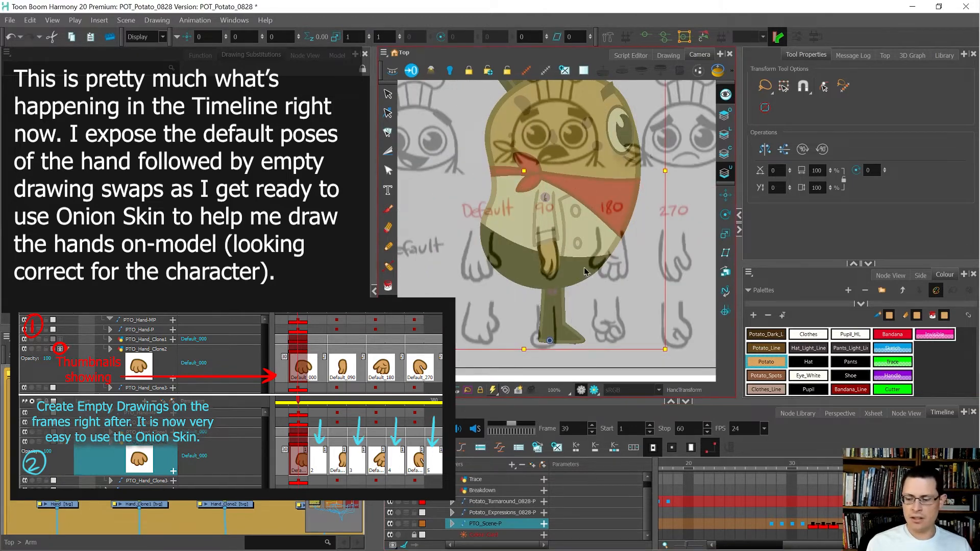
Step: Select the Potato_Expressions_0828-P reference and move it to about 1.36 E, 0.99 N, placing its fist sketch over the side-view hand at frame 39
key(1)
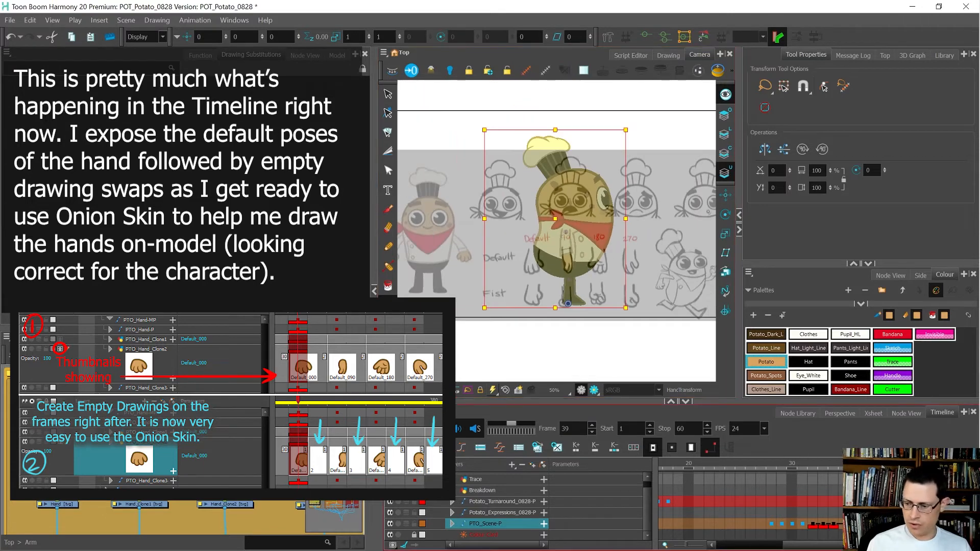
key(Up)
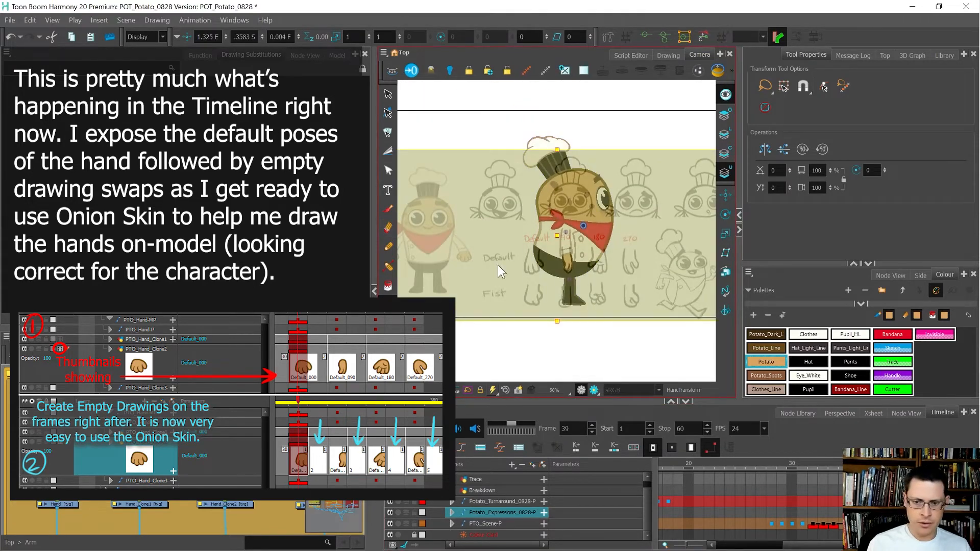
scroll(598, 290, up, 2)
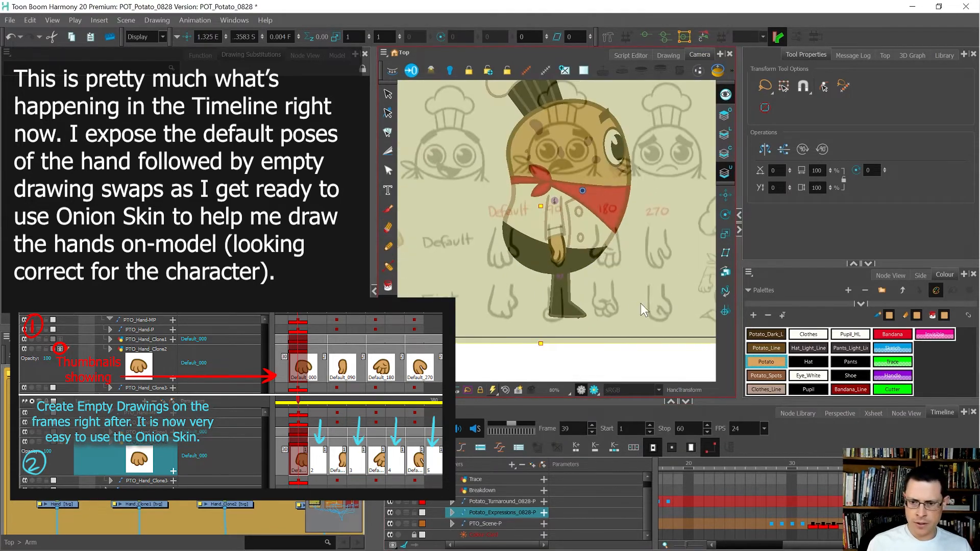
scroll(627, 304, up, 1)
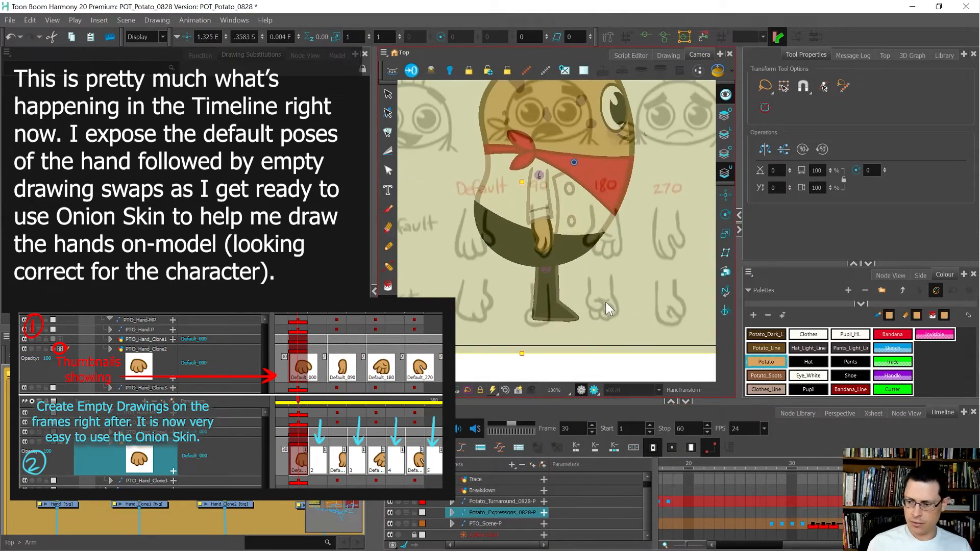
scroll(605, 302, up, 1)
drag(604, 311, 613, 219)
scroll(537, 203, up, 4)
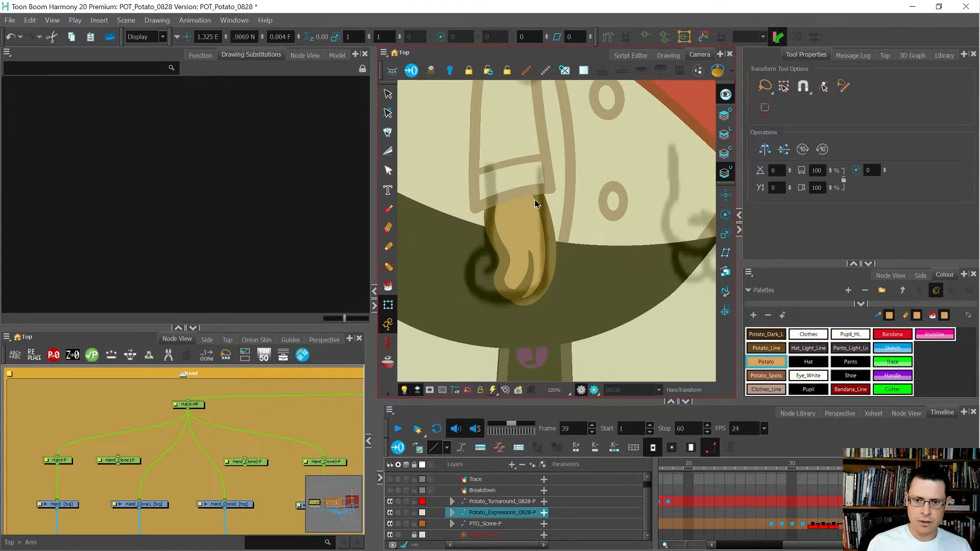
scroll(537, 203, down, 1)
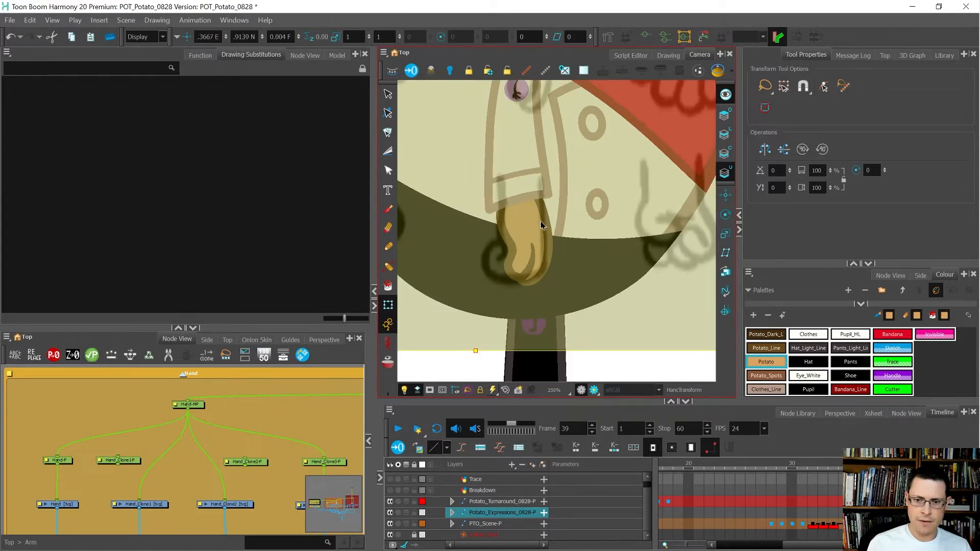
scroll(541, 222, down, 3)
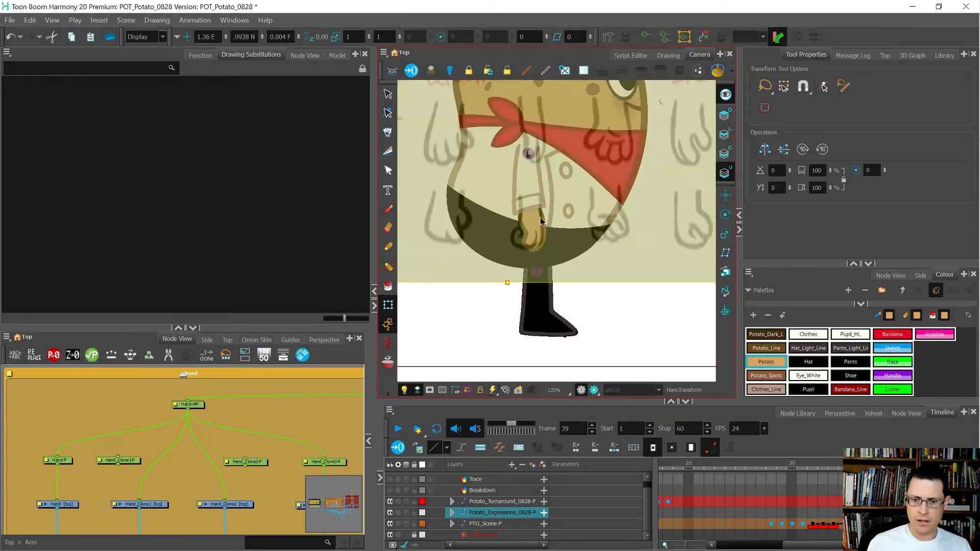
Step: Match the reference's position at frame 40 to 1.36 E, 0.99 N, and place its 180 fist sketch over the back-view hand at frame 41
key(.)
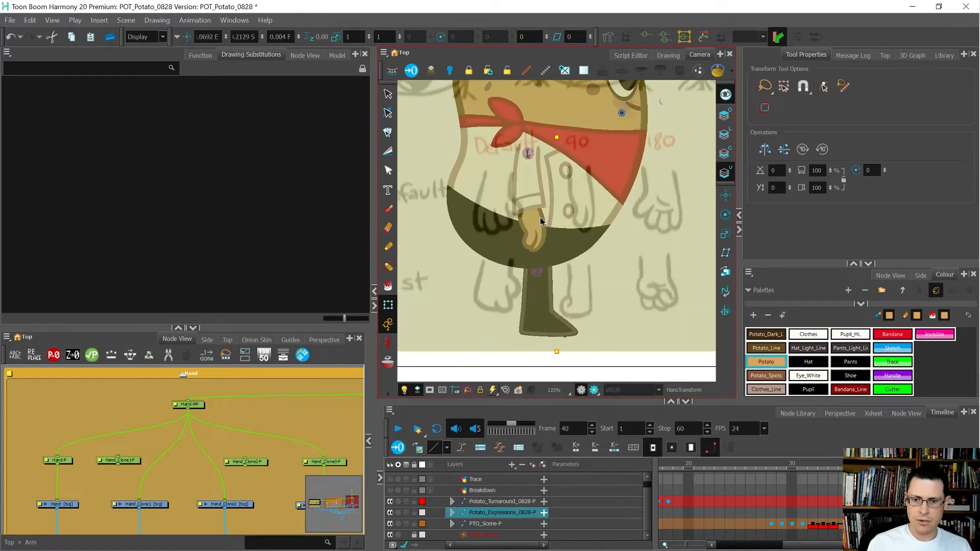
key(ctrl+z)
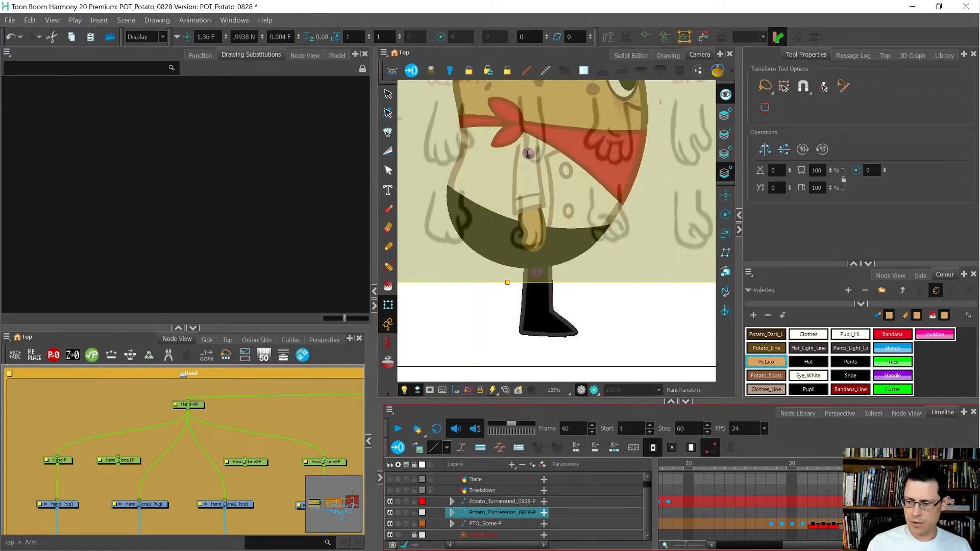
key(.)
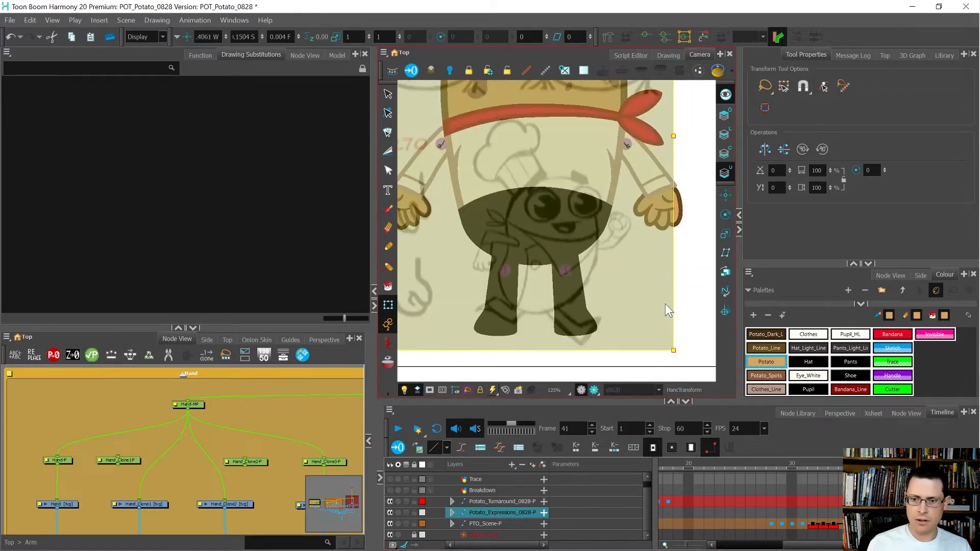
scroll(653, 300, down, 3)
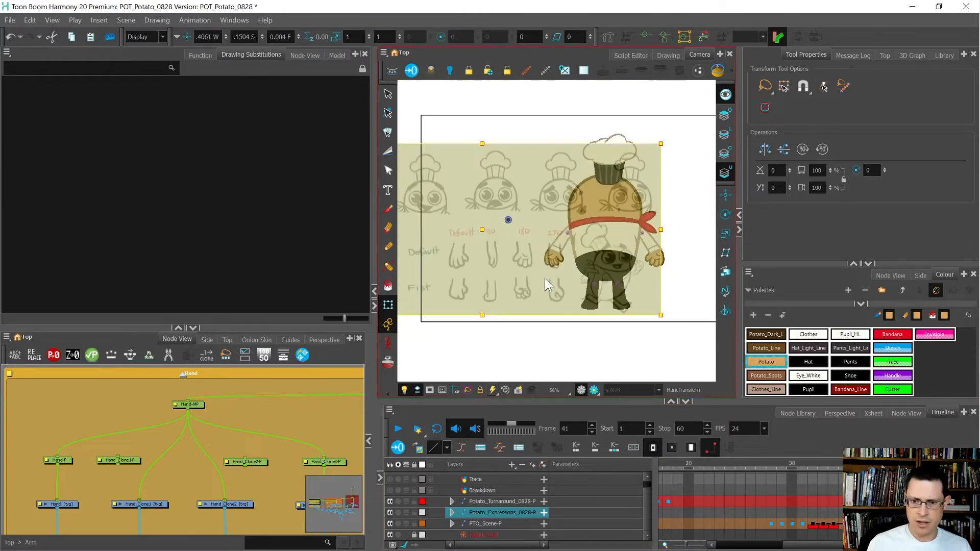
drag(544, 277, 679, 250)
scroll(679, 250, up, 3)
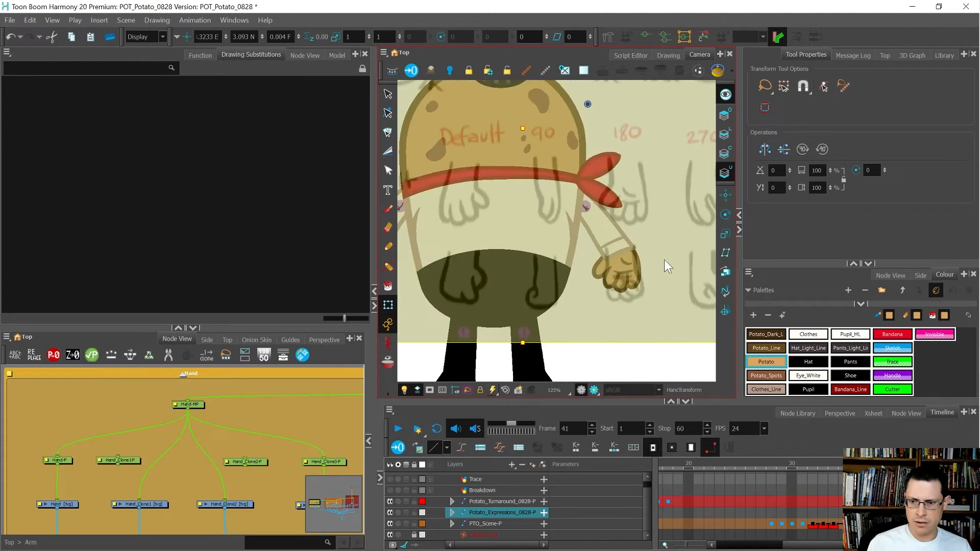
scroll(665, 261, up, 3)
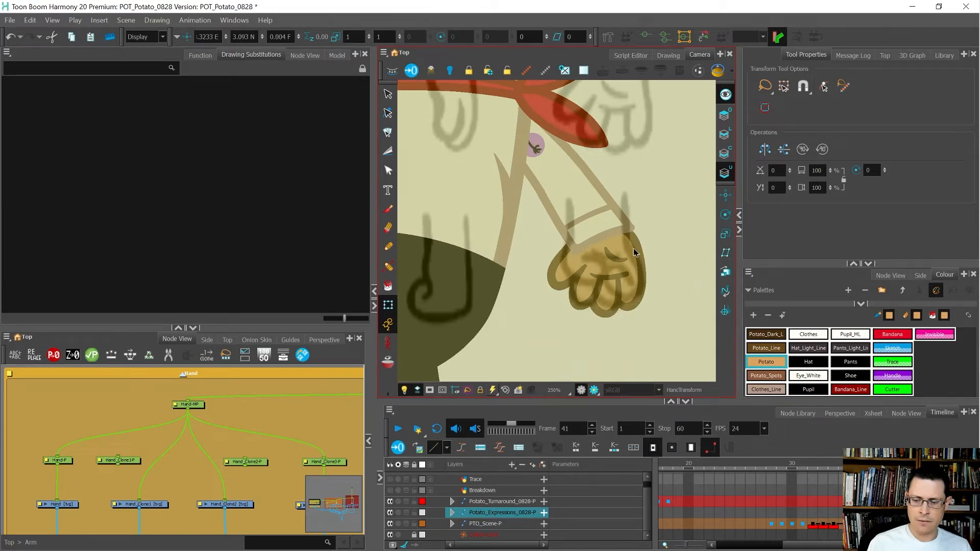
Step: At frame 43, move the Potato_Expressions_0828-P reference so its 270 fist sketch lies over the front-view hand
scroll(633, 252, down, 5)
key(period)
key(period)
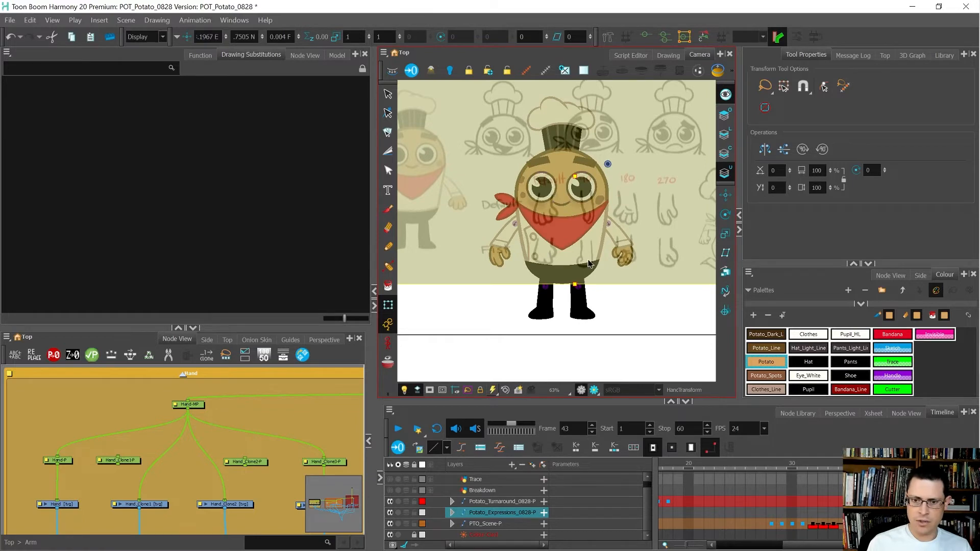
scroll(633, 261, up, 1)
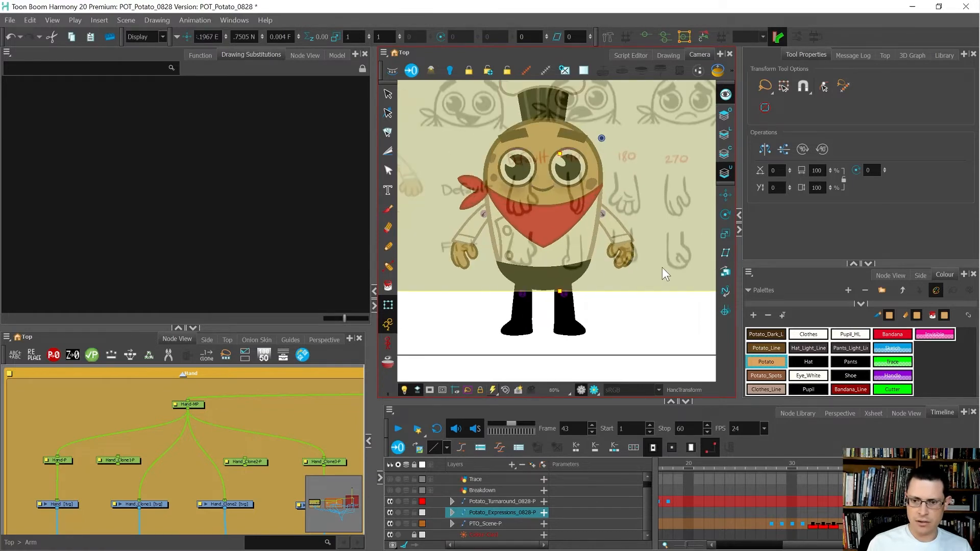
drag(663, 267, 446, 266)
scroll(454, 263, up, 5)
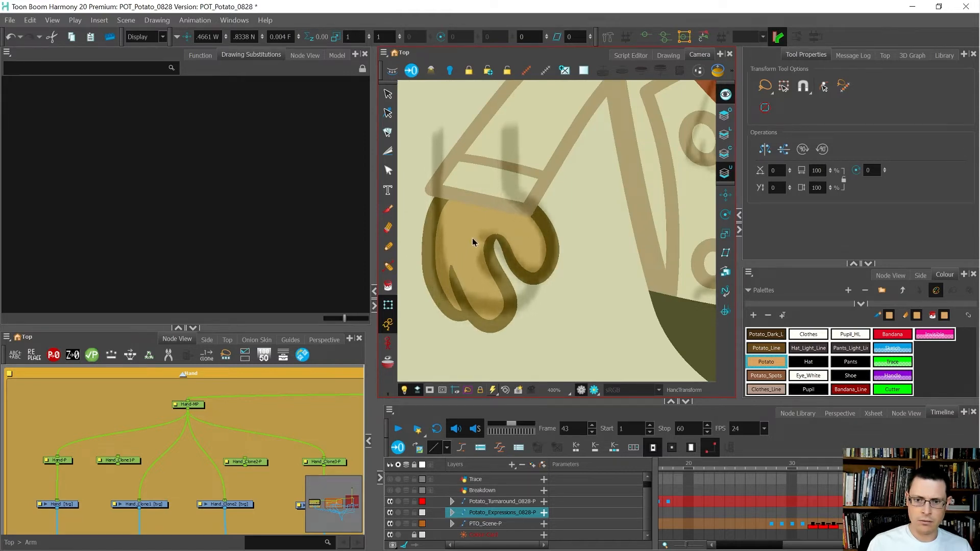
Step: At frame 45, move the Potato_Expressions_0828-P reference so its Default fist sketch lies over the three-quarter view's near hand
scroll(472, 241, down, 5)
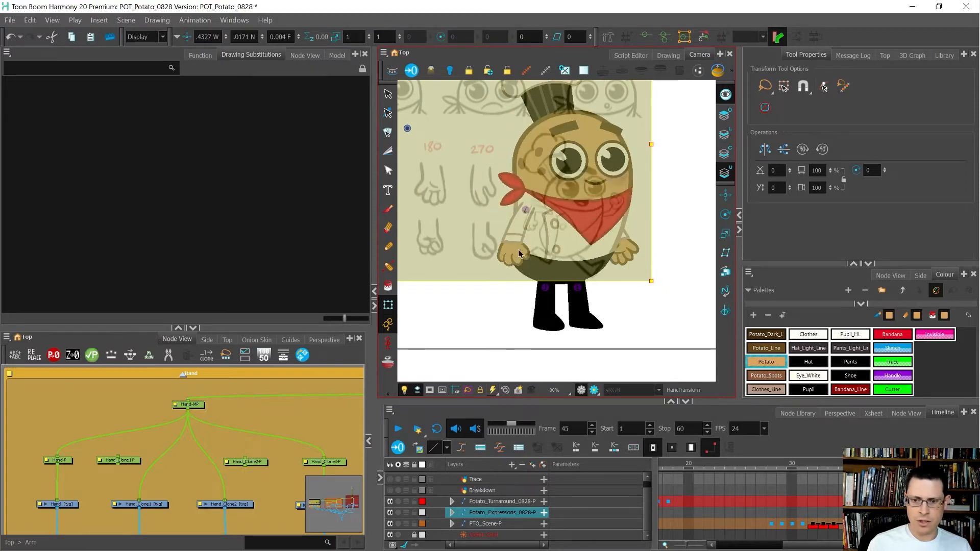
scroll(498, 250, down, 3)
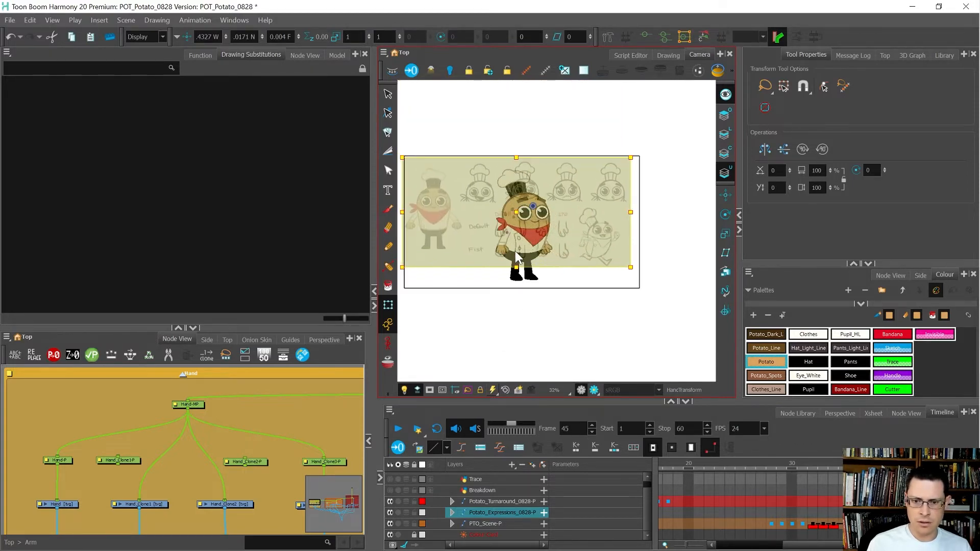
scroll(493, 263, up, 7)
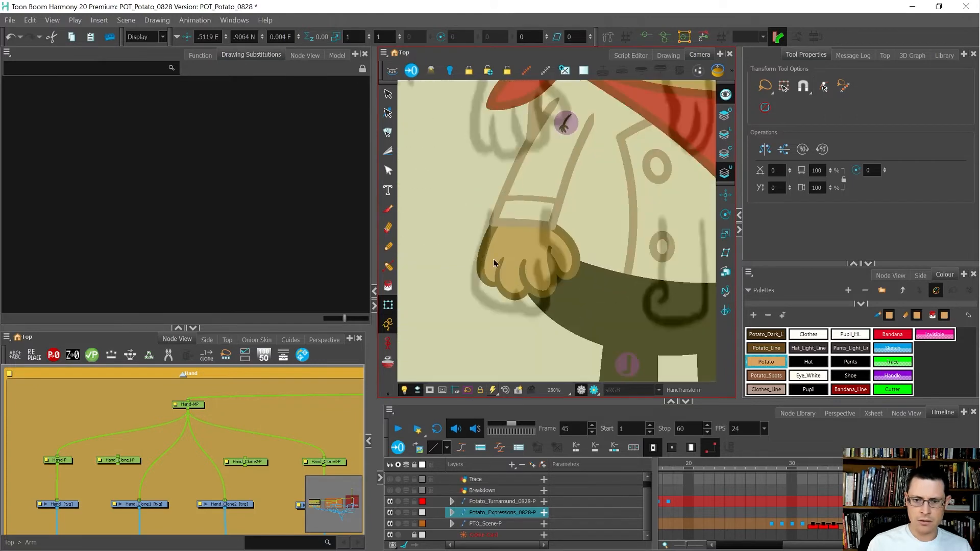
scroll(506, 253, up, 1)
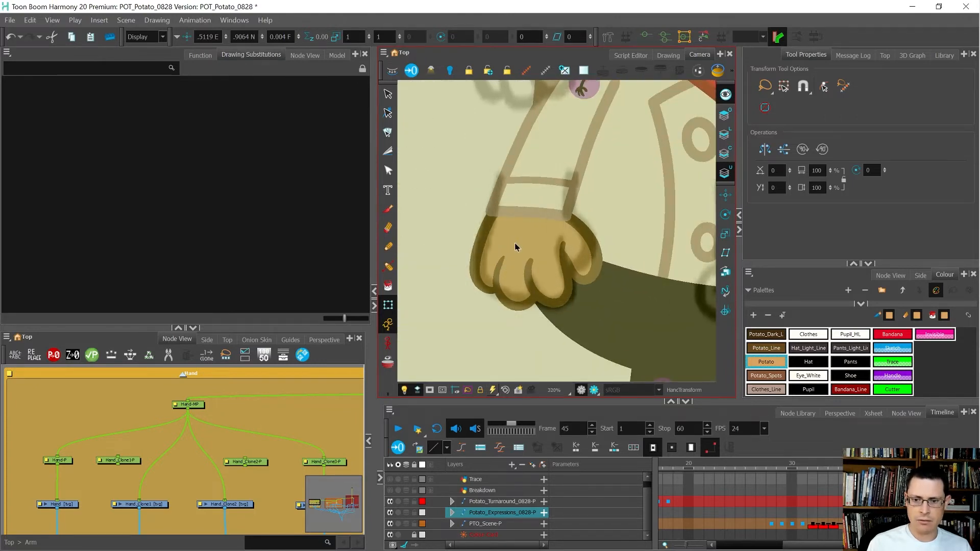
scroll(535, 245, down, 1)
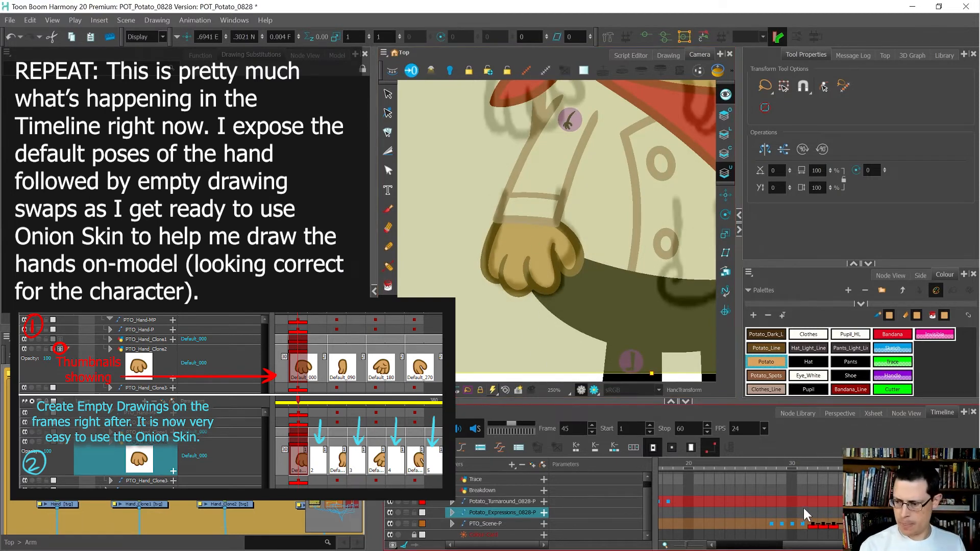
Step: Flip back and forth through frames 39 to 46 to check the fist sketch placement on each turnaround view
key(comma)
key(comma)
key(comma)
key(comma)
key(comma)
key(comma)
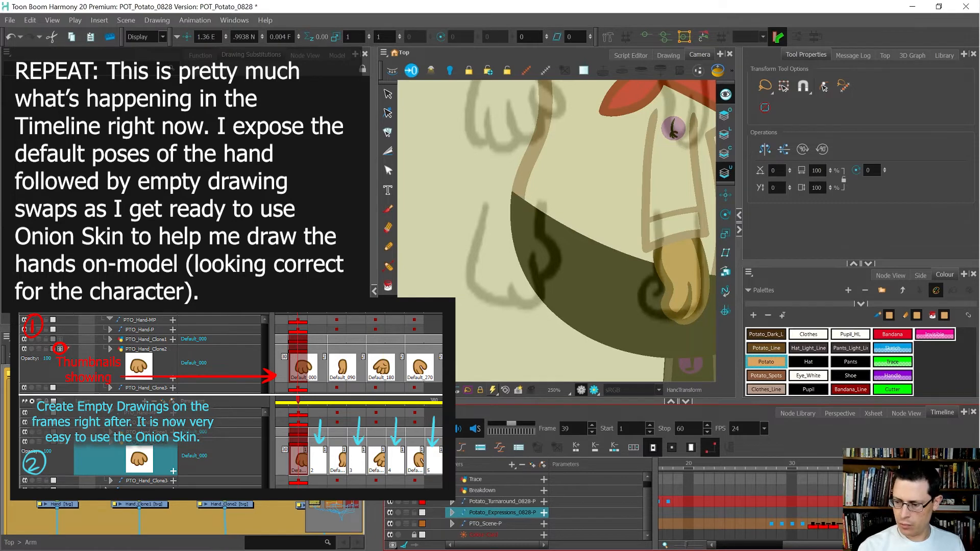
key(period)
key(period)
key(period)
key(period)
key(period)
key(period)
key(period)
key(comma)
key(comma)
key(comma)
key(comma)
key(comma)
key(comma)
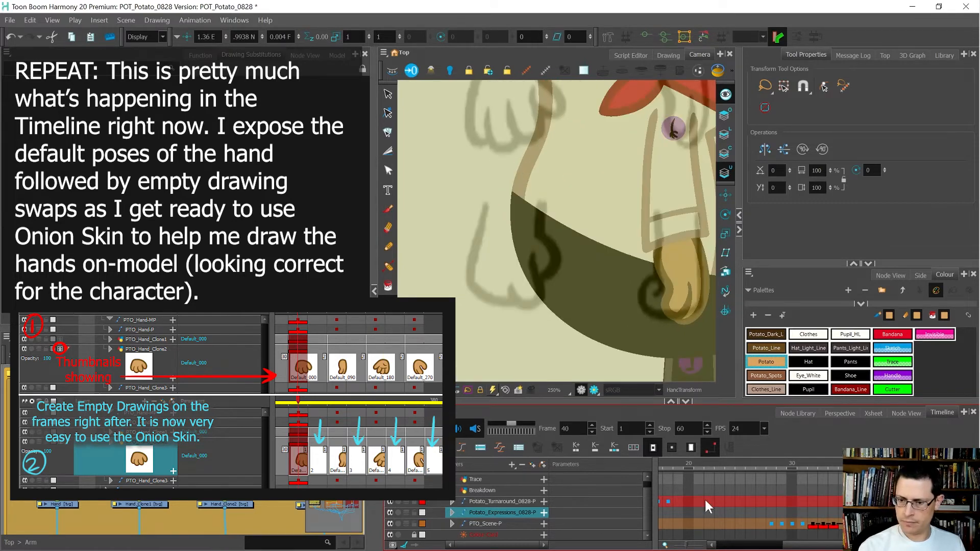
Step: Create an empty drawing on the Hand_Clone2 layer for the side-view hand at frame 40
drag(659, 300, 556, 309)
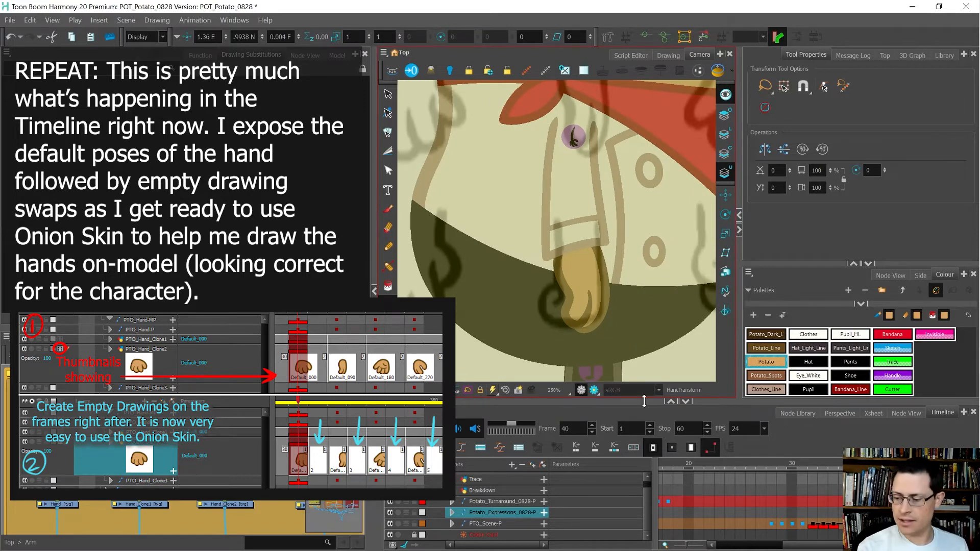
click(583, 284)
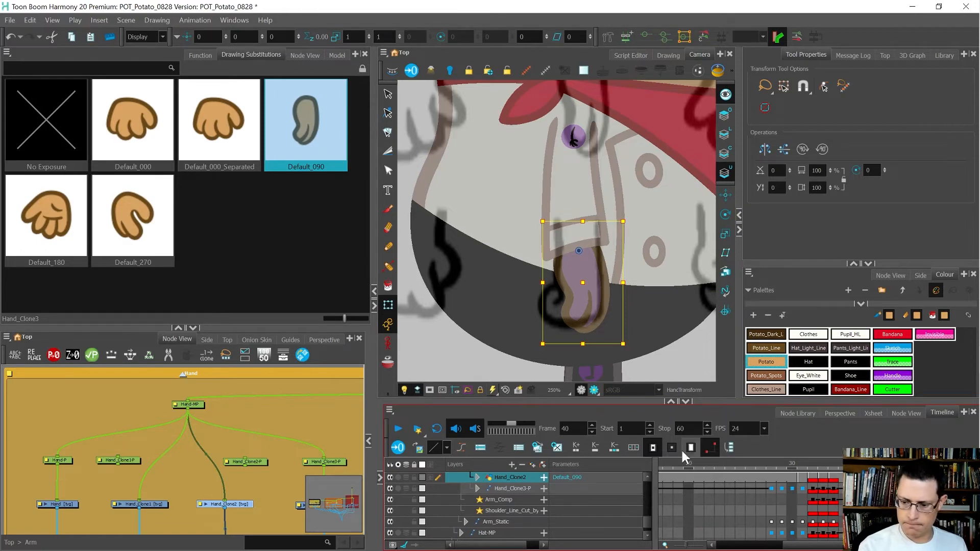
click(557, 449)
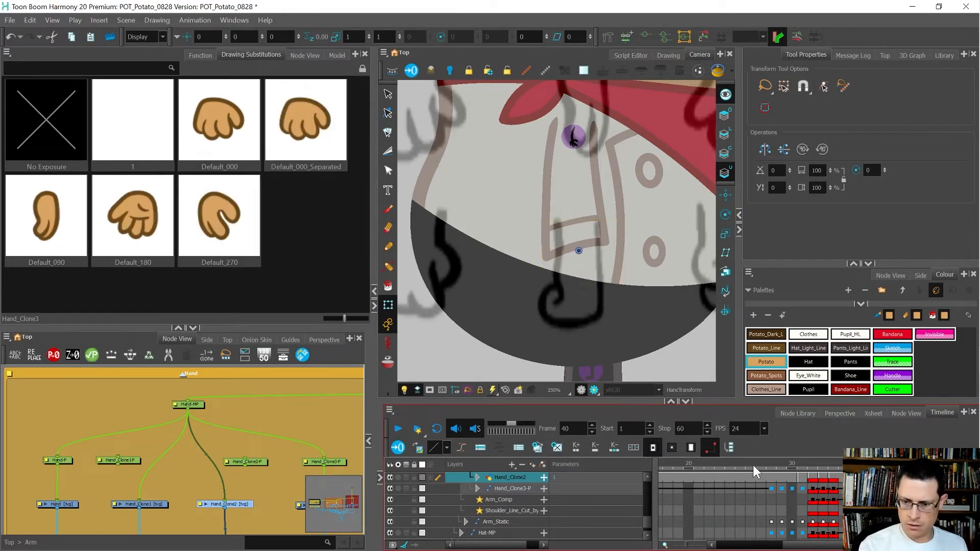
Step: Trace the side-view fist sketch with the Pencil tool in the Potato_Line colour at size 15
key(alt+slash)
key(2)
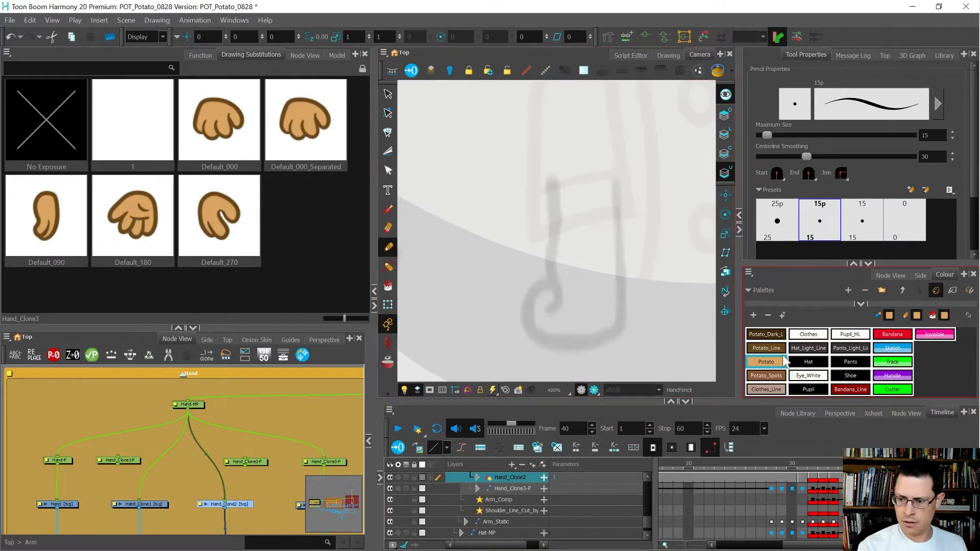
click(781, 349)
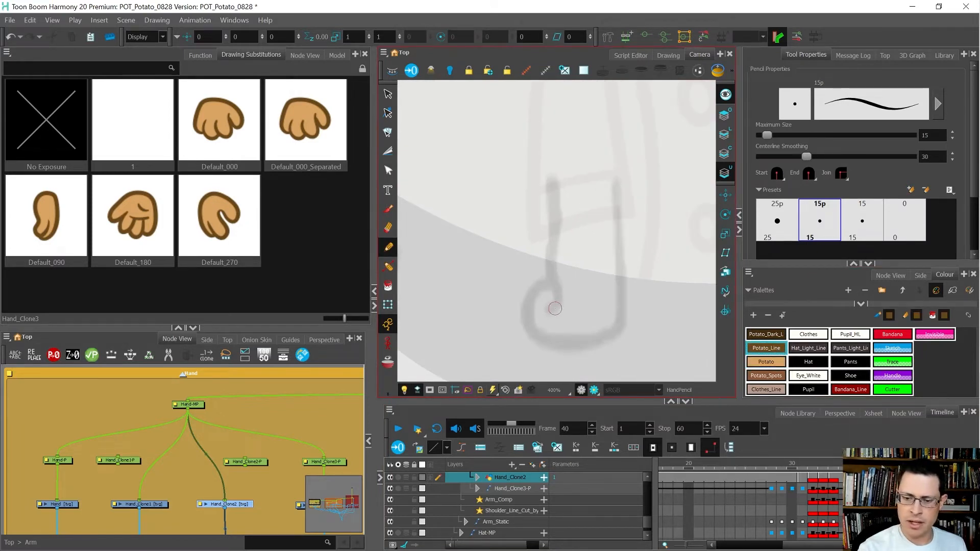
mouse_move(555, 309)
mouse_down()
mouse_move(549, 266)
mouse_move(555, 237)
mouse_move(589, 217)
mouse_move(612, 221)
mouse_move(617, 334)
mouse_up()
mouse_move(575, 294)
mouse_down()
mouse_move(548, 282)
mouse_move(526, 302)
mouse_move(535, 335)
mouse_move(587, 343)
mouse_move(616, 318)
mouse_up()
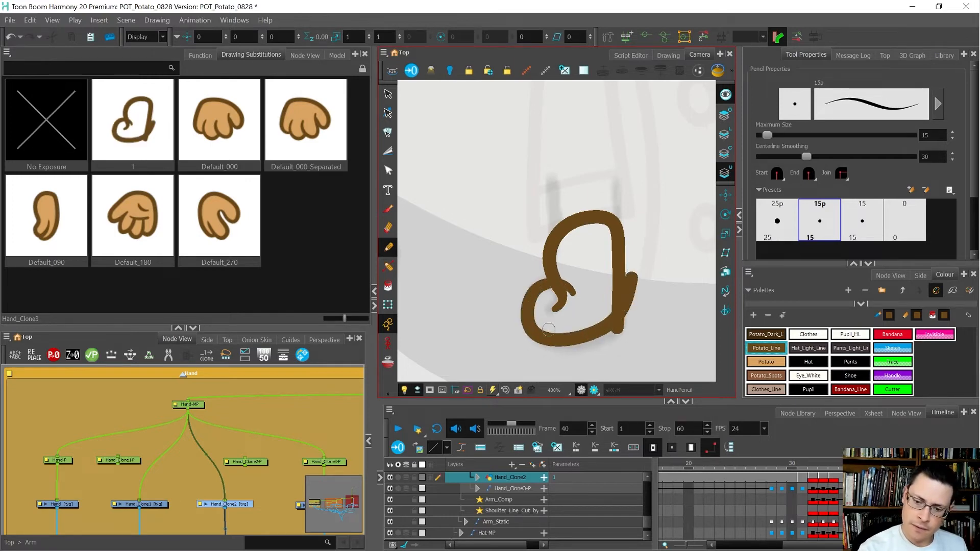
Step: Adjust the end point of the fist's inner finger curl with the Contour Editor
key(alt+q)
click(575, 341)
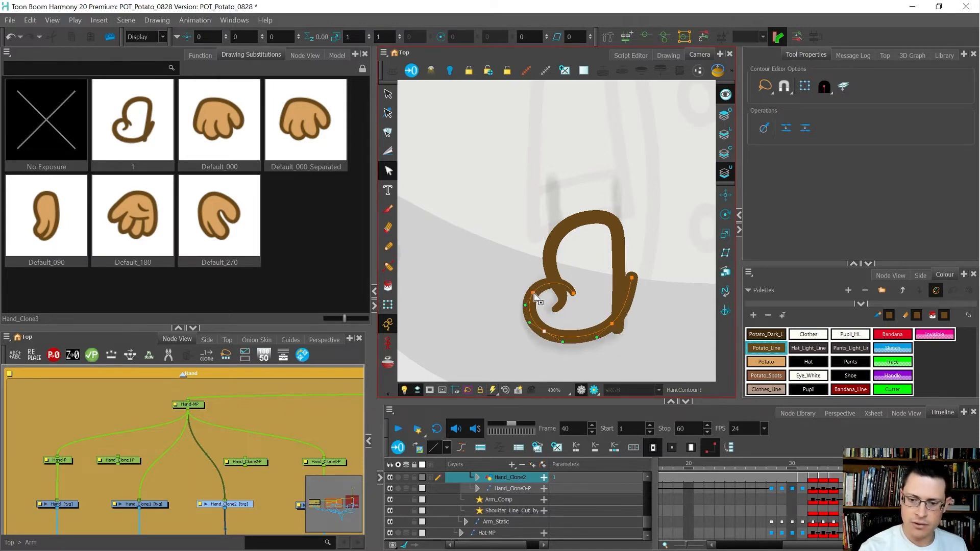
drag(573, 296, 576, 291)
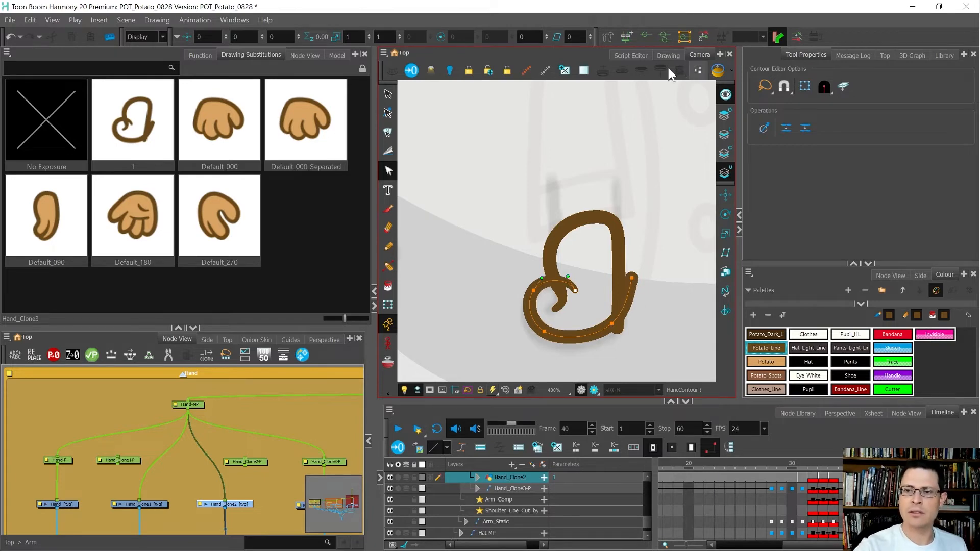
Step: Open the fist drawing in the Drawing view with onion skin enabled and move its strokes onto the Line Art layer
click(670, 53)
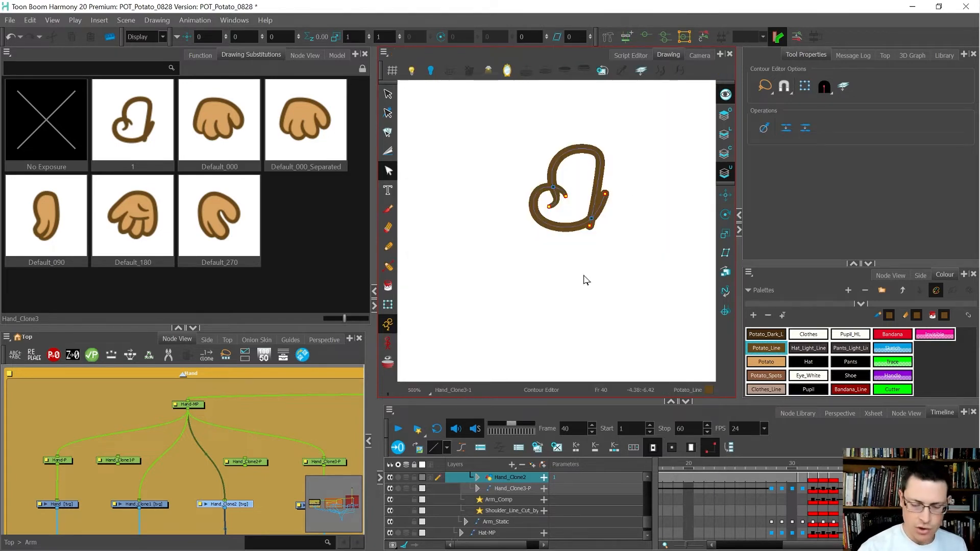
key(alt+o)
key(alt+s)
mouse_move(590, 264)
mouse_down()
mouse_move(527, 286)
mouse_move(618, 276)
mouse_up()
key(ctrl+x)
click(724, 133)
key(ctrl+v)
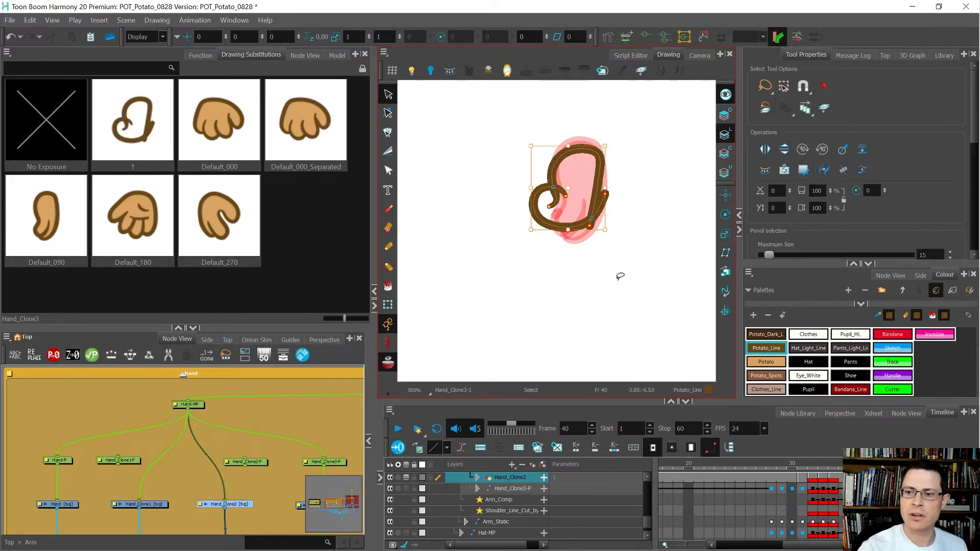
Step: Deselect the fist strokes, then turn off the all-layers preview and the onion skin
click(637, 254)
click(725, 95)
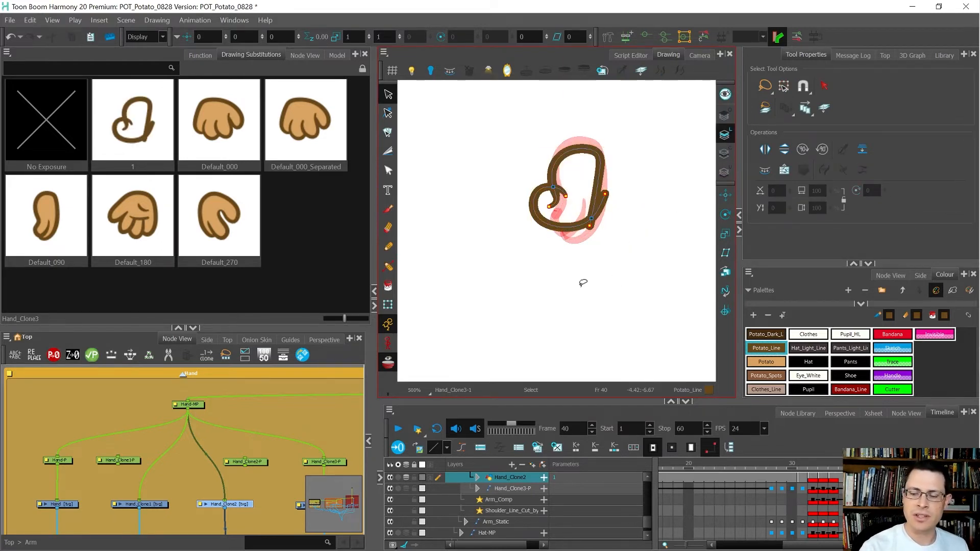
key(alt+o)
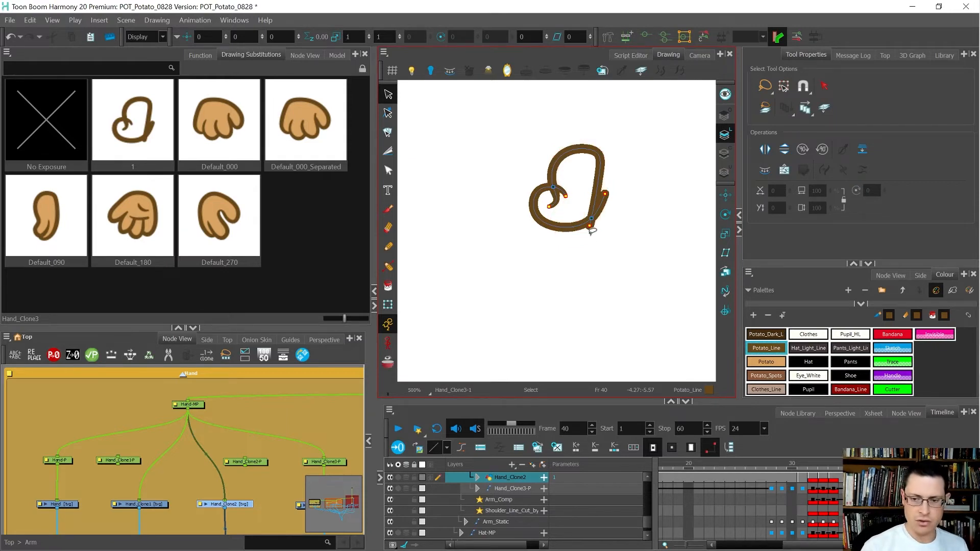
Step: Step through the hand drawings on frames 36 to 40 to examine their line art
key(comma)
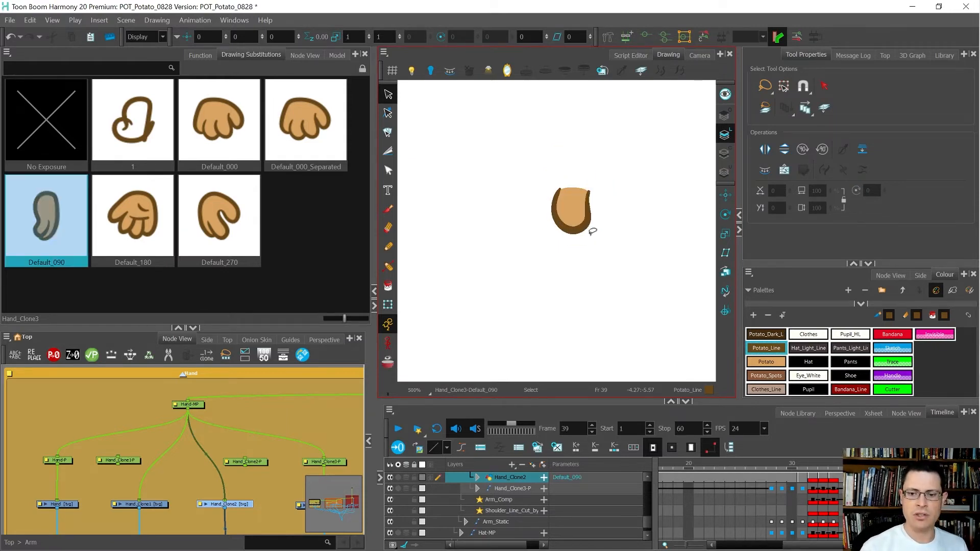
key(comma)
key(comma)
key(comma)
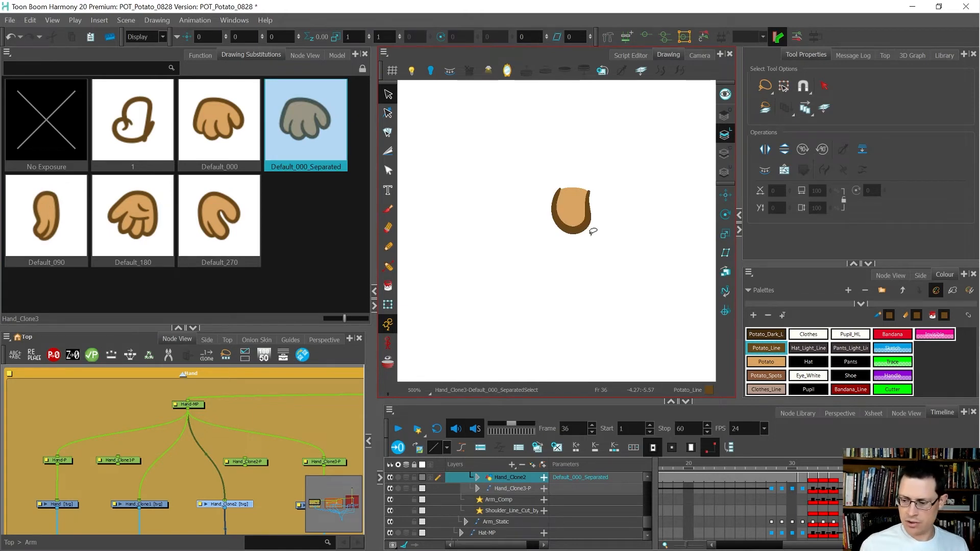
key(period)
key(period)
key(period)
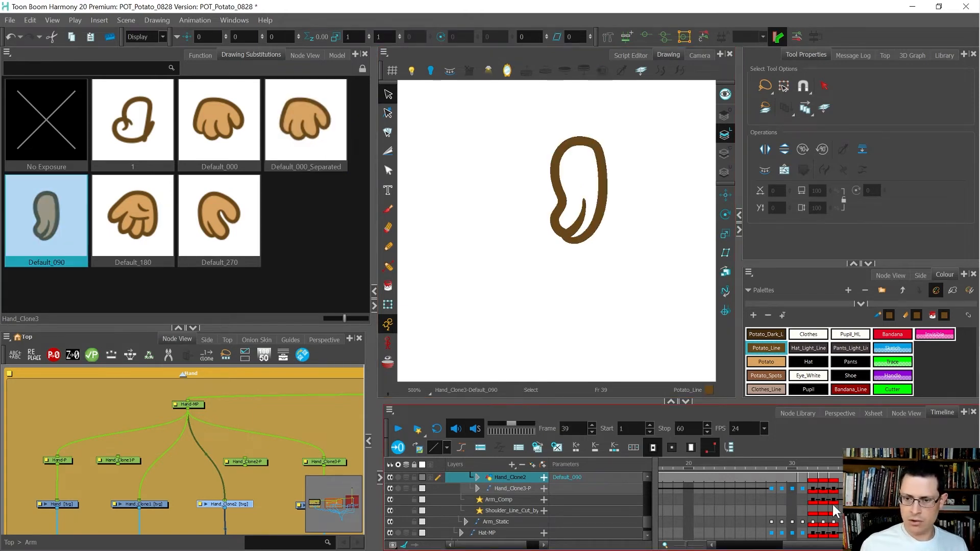
key(period)
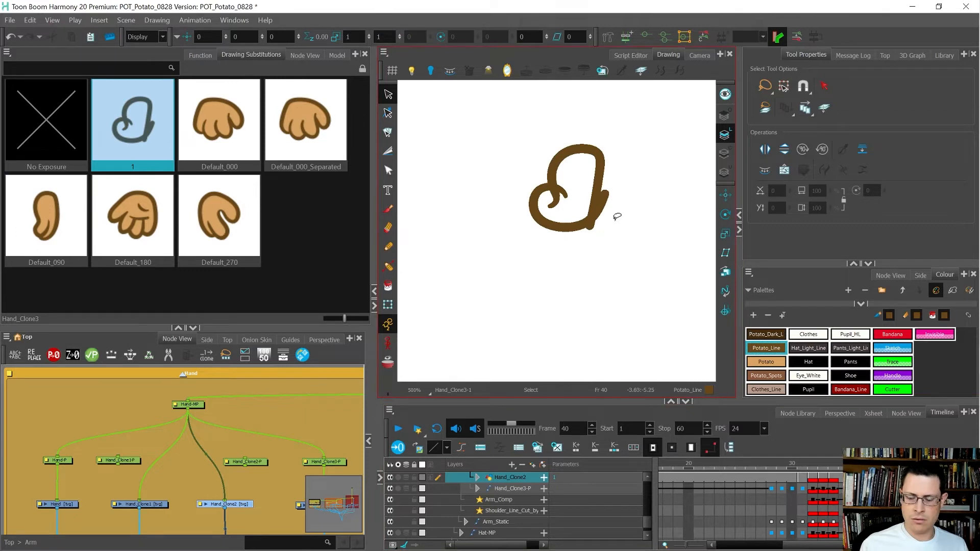
Step: Flip repeatedly between frames 39 and 40 to compare the new fist's line art with the Default_090 hand
key(comma)
key(period)
key(comma)
key(period)
scroll(544, 173, up, 2)
key(comma)
scroll(544, 172, down, 1)
key(period)
key(comma)
key(period)
key(comma)
key(period)
key(comma)
key(period)
key(comma)
key(period)
key(comma)
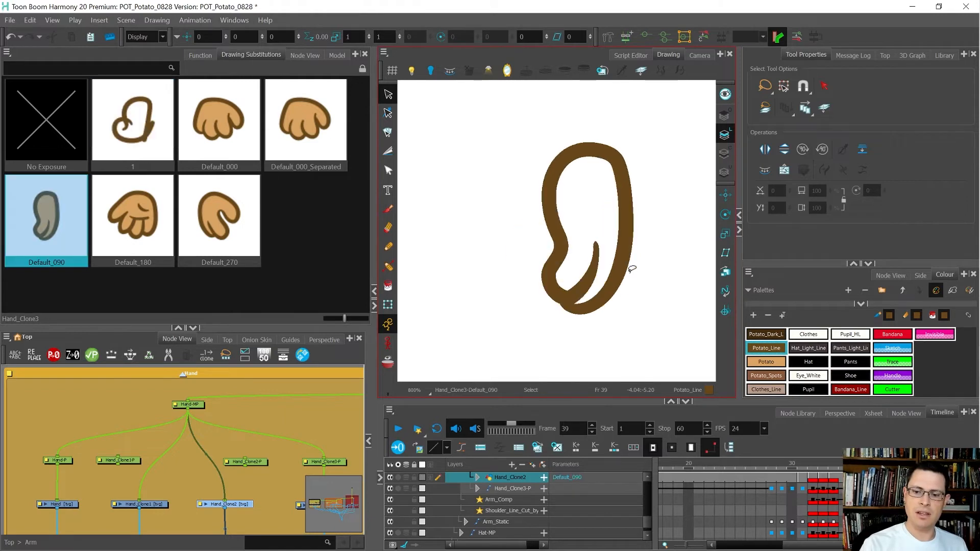
key(period)
mouse_move(629, 277)
mouse_down()
mouse_move(630, 153)
mouse_move(564, 284)
mouse_up()
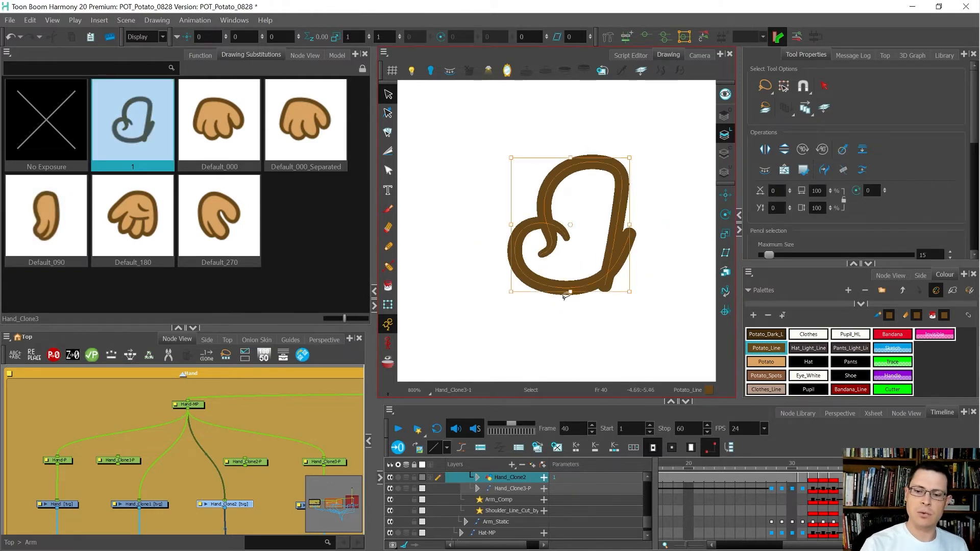
key(comma)
key(period)
key(comma)
key(period)
key(comma)
key(period)
key(comma)
key(period)
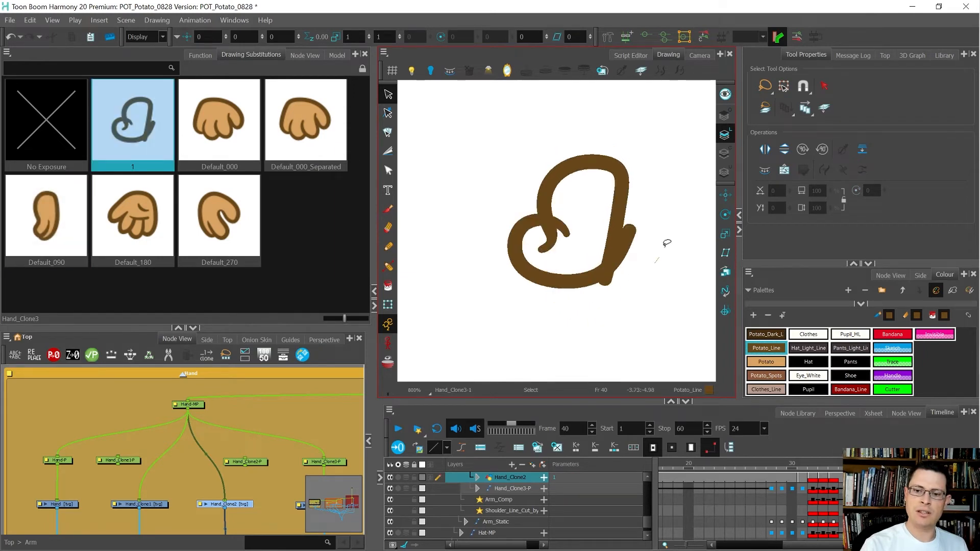
Step: Move the whole frame 40 fist slightly upward, flipping against frame 39 to align it with the Default_090 hand
drag(652, 262, 620, 217)
key(comma)
key(period)
key(comma)
key(period)
mouse_move(657, 162)
mouse_down()
mouse_move(525, 192)
mouse_move(615, 212)
mouse_up()
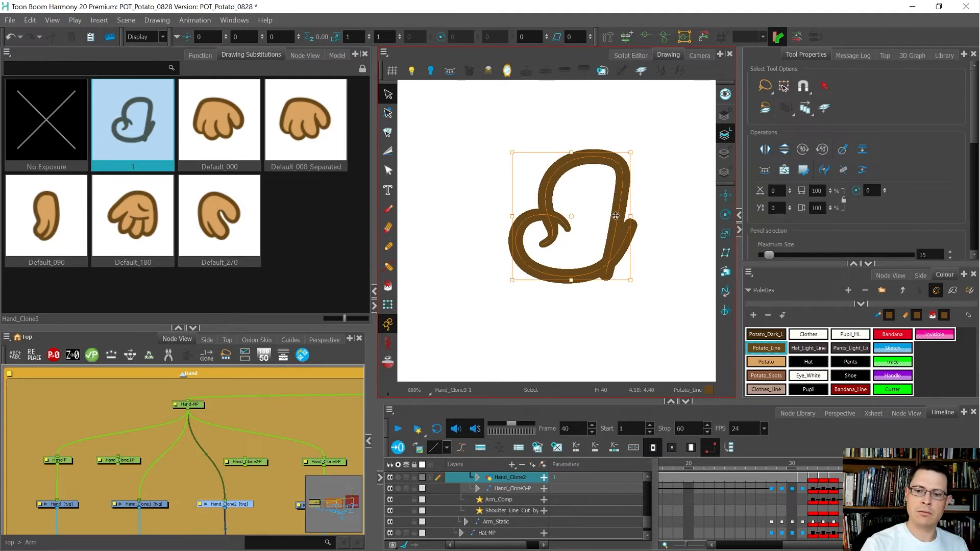
key(comma)
key(period)
key(comma)
key(period)
key(comma)
key(period)
key(comma)
key(period)
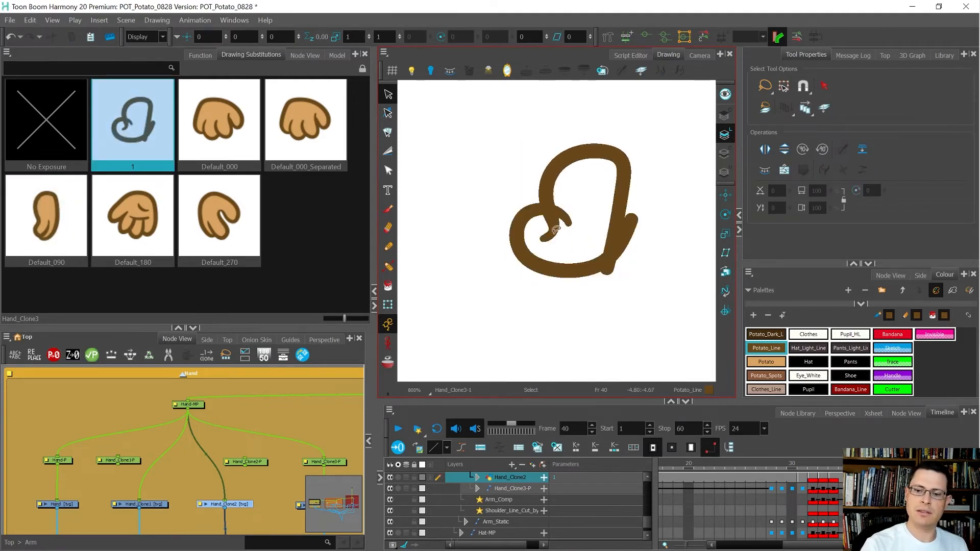
Step: Reshape the crease beside the fist's thumb by moving its contour point slightly inward, comparing it with the neighbouring frame
click(556, 229)
key(alt+q)
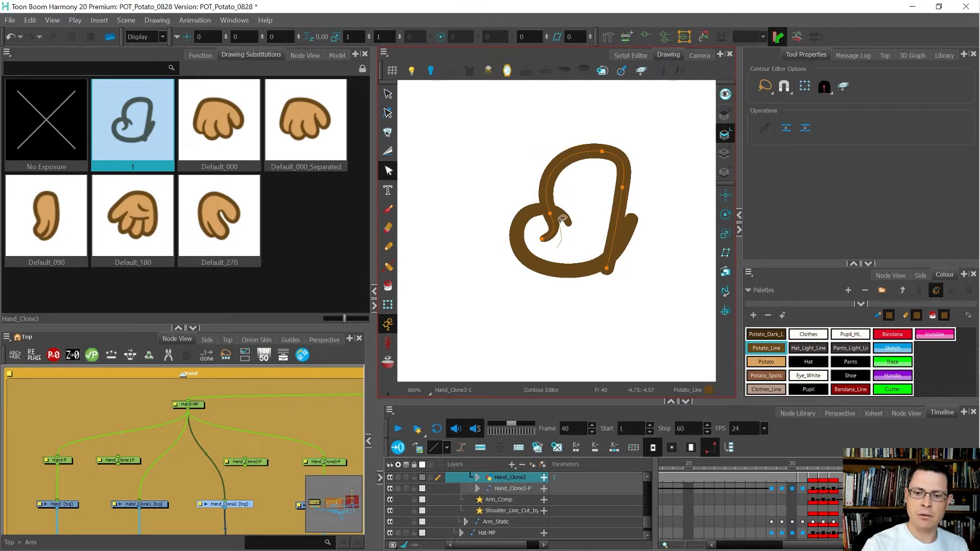
mouse_move(550, 209)
mouse_down()
mouse_move(547, 244)
mouse_move(554, 212)
mouse_up()
click(586, 219)
key(comma)
key(period)
key(comma)
key(period)
click(561, 216)
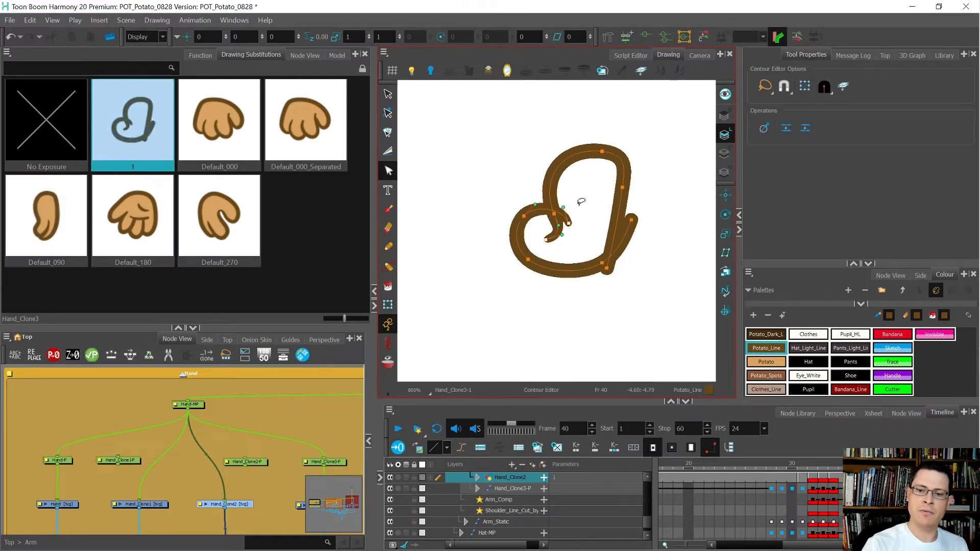
Step: Refine the curve along the top of the fist outline, checking it against the neighbouring hand substitution
click(603, 152)
drag(562, 148, 599, 150)
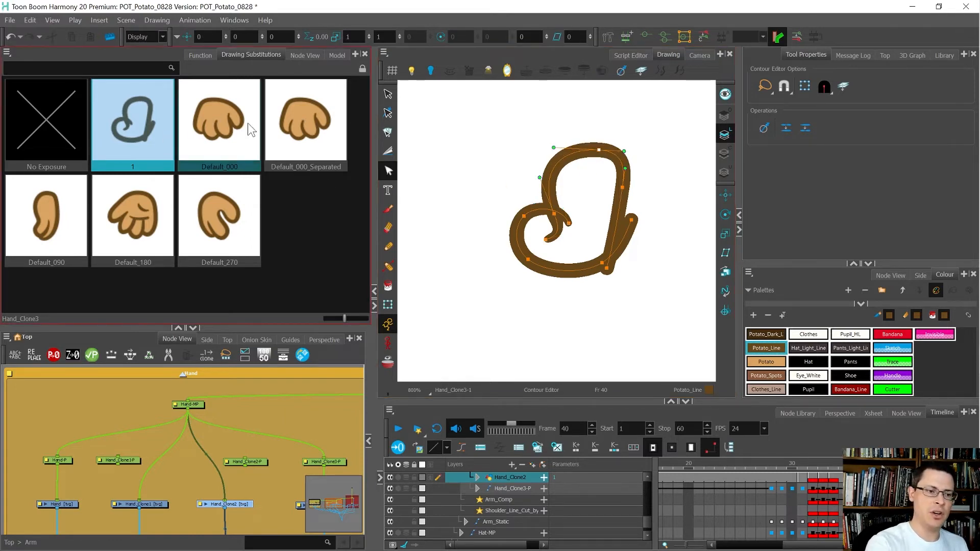
key(bracketleft)
key(bracketright)
key(bracketleft)
key(bracketright)
click(623, 156)
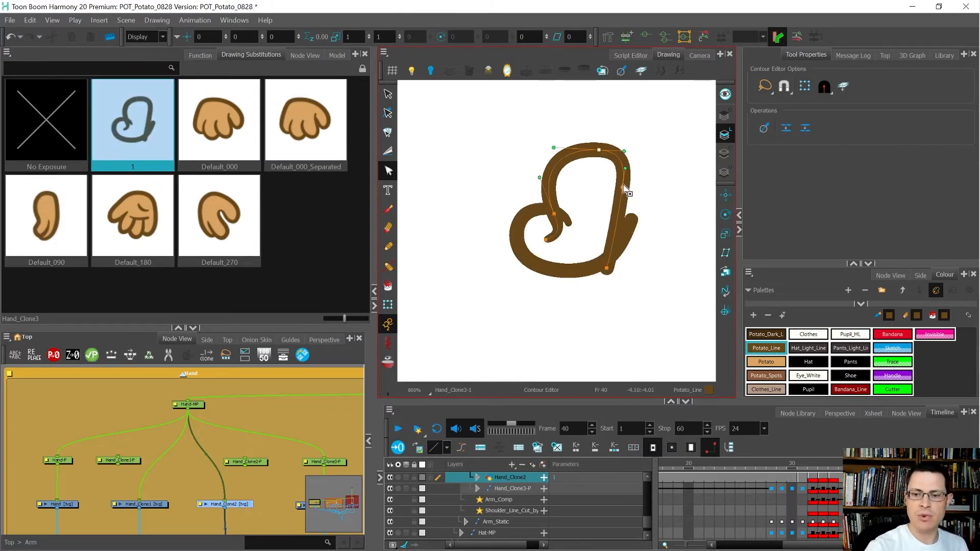
Step: Flip between the neighbouring hand drawings to compare their shapes with the reshaped fist
key(bracketleft)
key(bracketright)
key(bracketleft)
key(bracketright)
key(bracketleft)
key(period)
key(comma)
key(period)
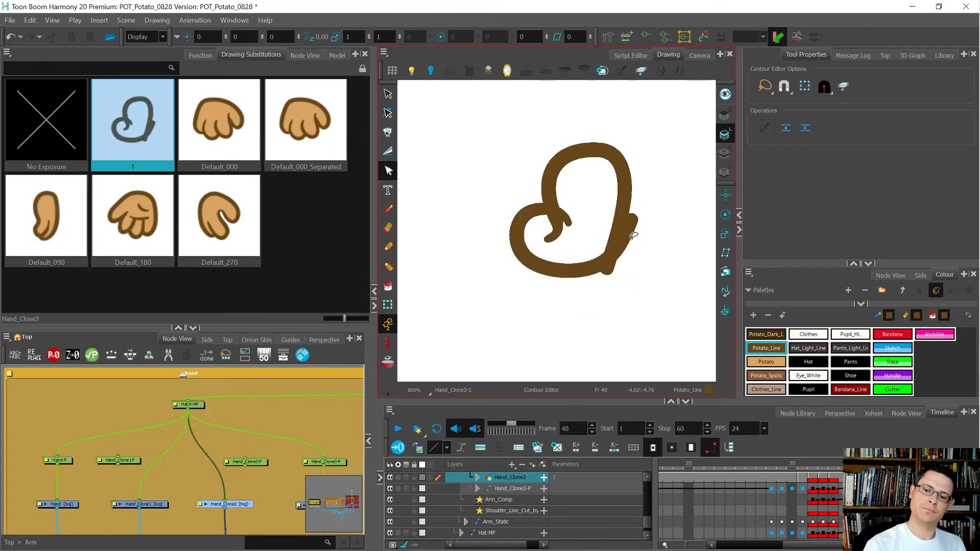
Step: Trim the overshooting line ends from the lower corner of the fist outline with the Cutter
click(617, 264)
click(622, 280)
key(alt+t)
mouse_move(610, 218)
mouse_down()
mouse_move(630, 238)
mouse_move(613, 289)
mouse_up()
key(Delete)
key(Delete)
key(alt+s)
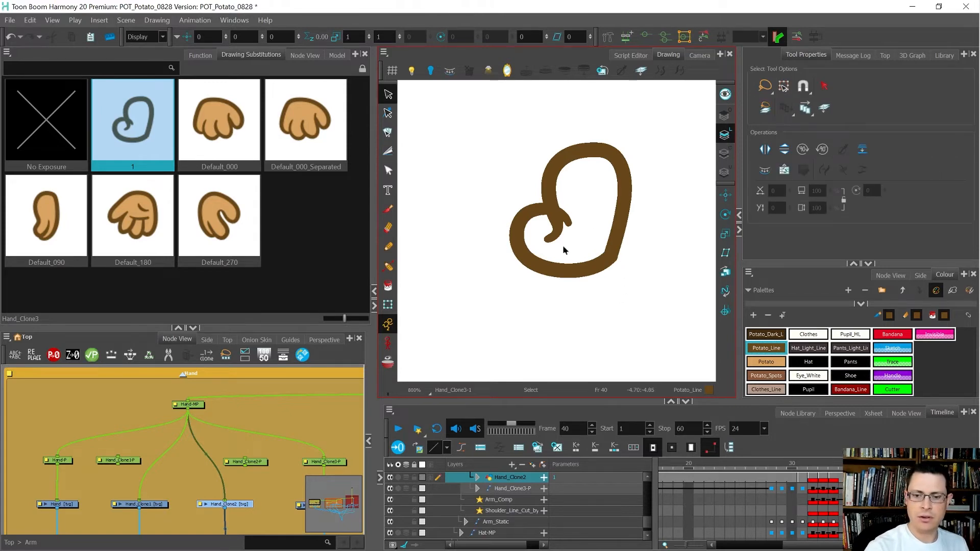
Step: Change the Cutter's tip style and trim the stray thumb line end that overshoots into the palm
click(389, 151)
click(845, 87)
click(870, 128)
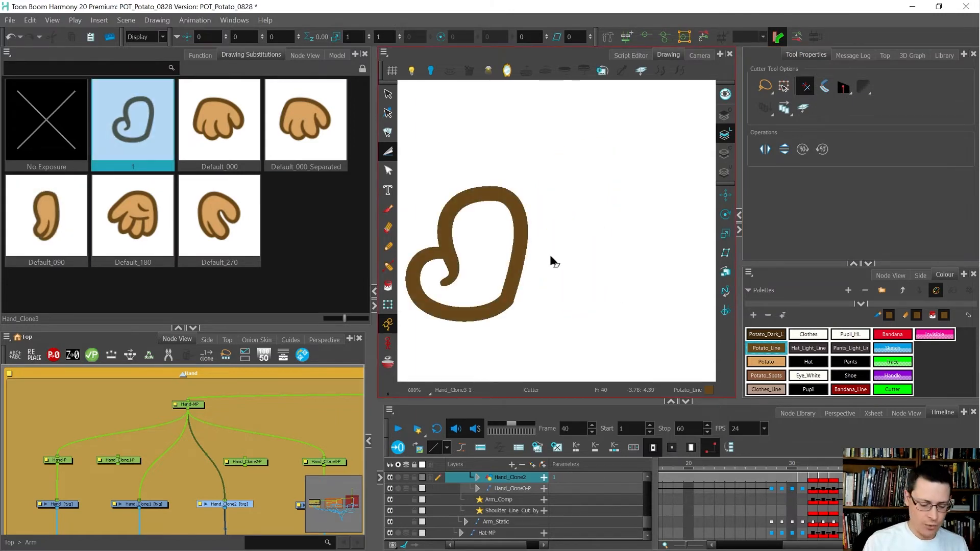
Step: Fill the fist with the Potato colour and transfer the fill from the Line Art layer to the Colour Art layer
scroll(514, 209, down, 2)
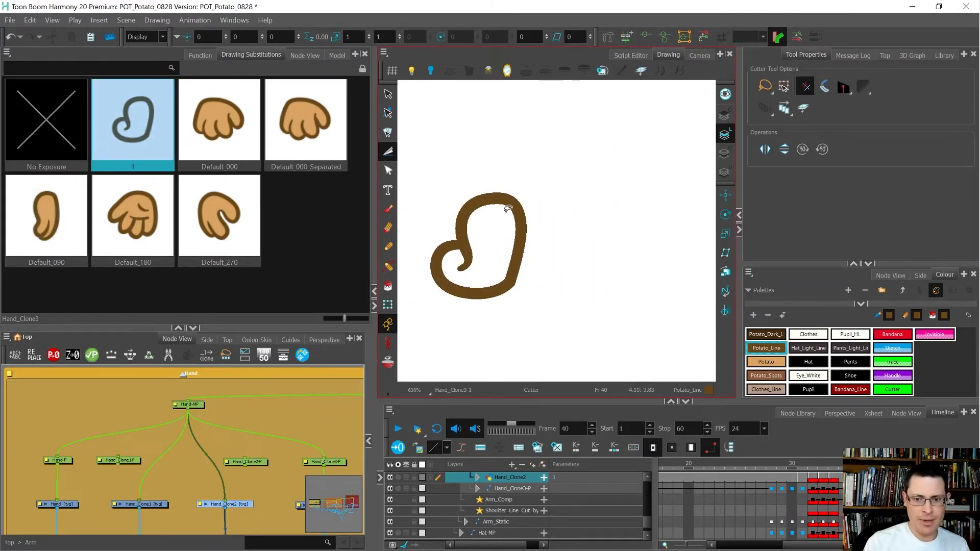
click(765, 361)
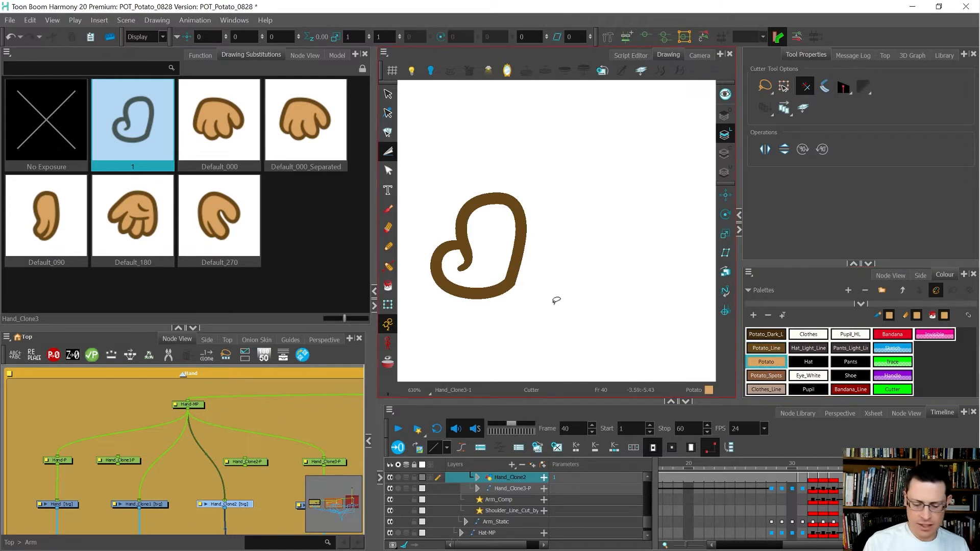
click(502, 249)
key(alt+s)
click(496, 250)
key(ctrl+x)
click(729, 154)
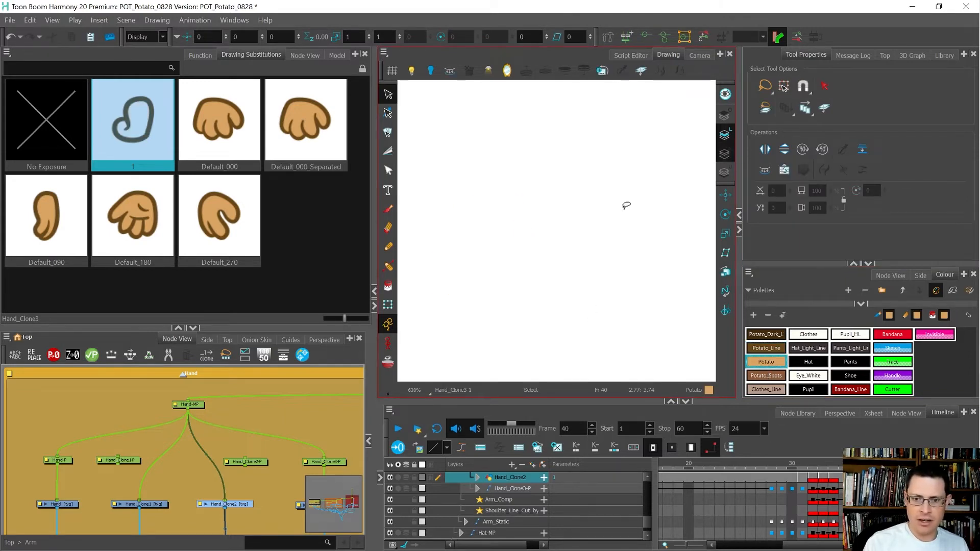
key(ctrl+v)
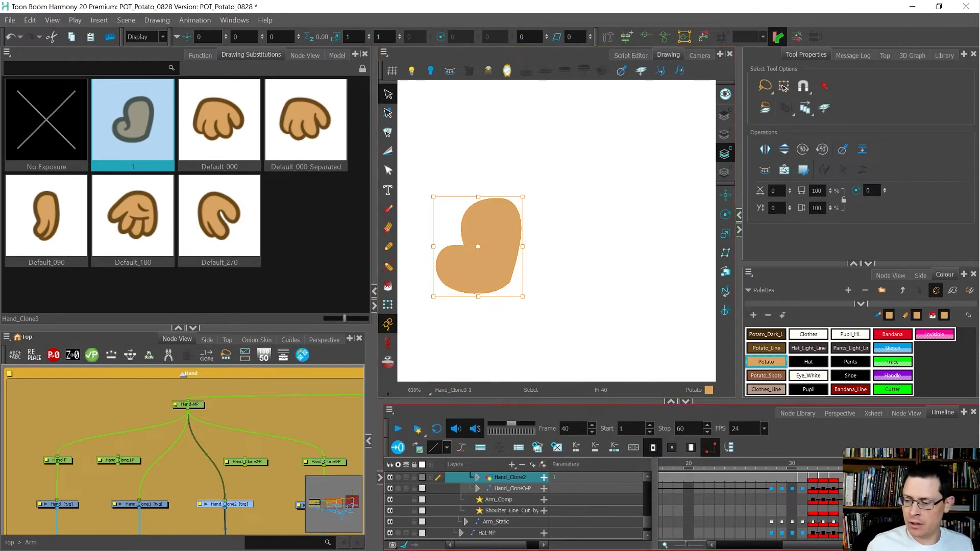
Step: Create an empty drawing on frame 42 for the 180 fist, with Line Art active and onion skin enabled
key(period)
key(period)
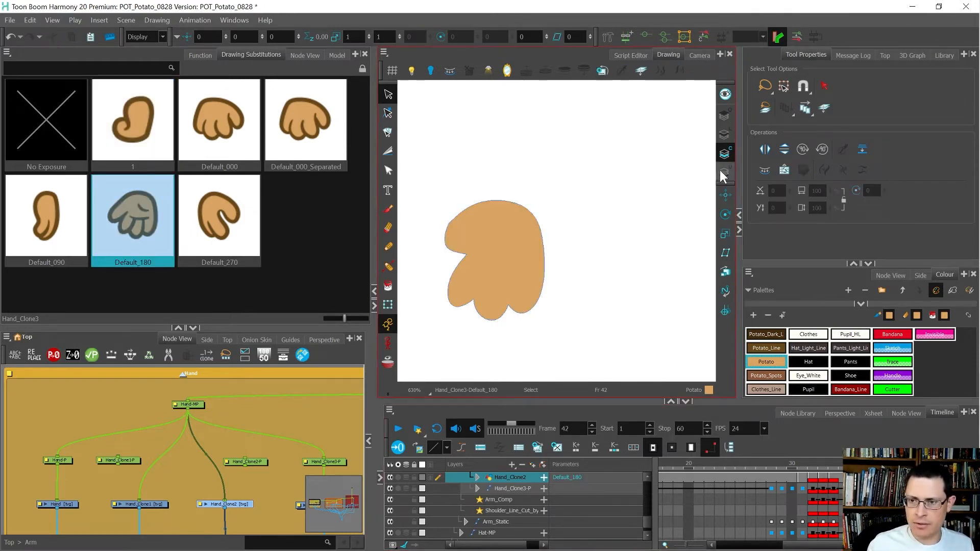
click(725, 135)
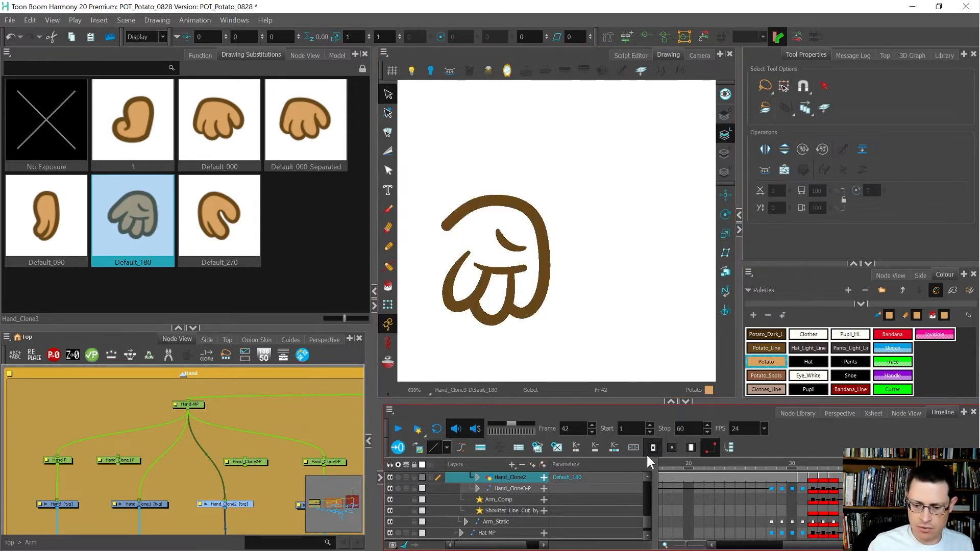
click(561, 451)
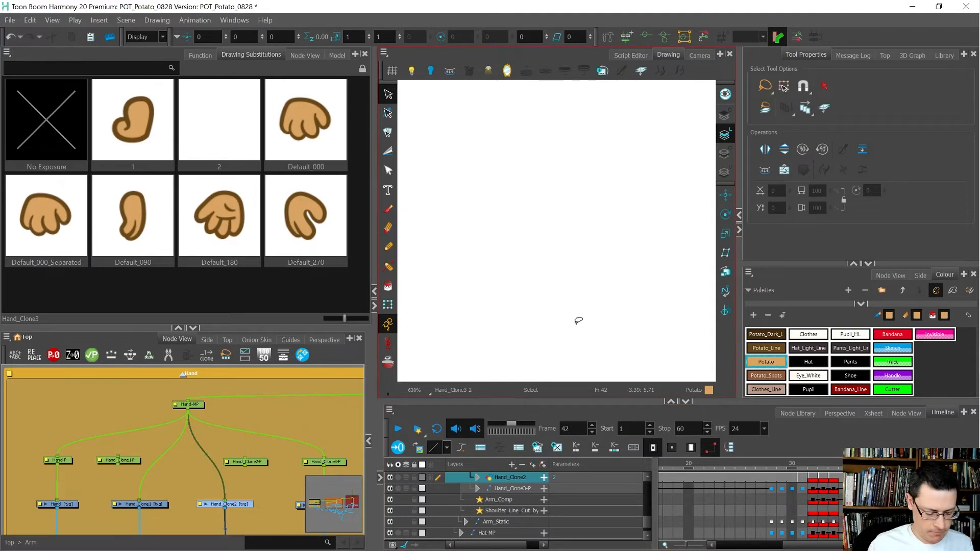
key(alt+o)
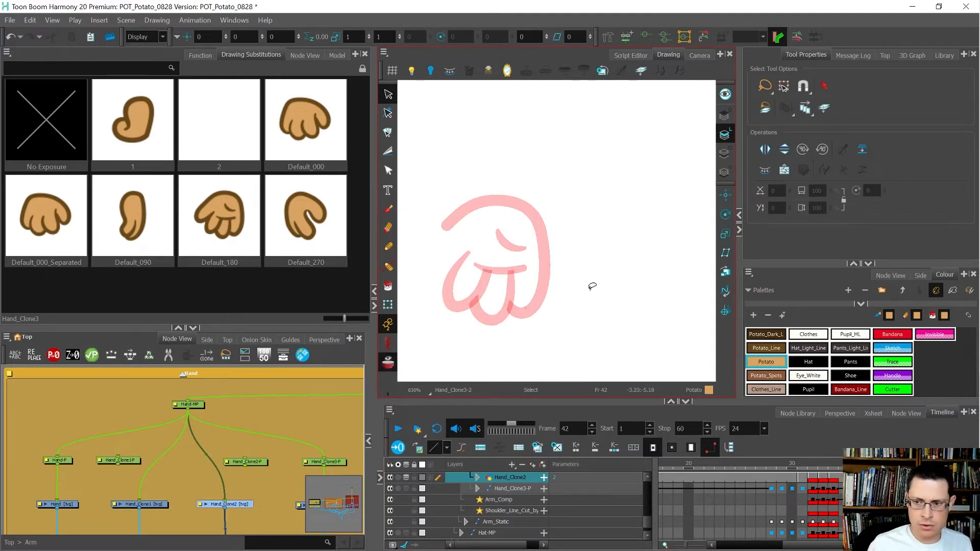
Step: Turn on the all-layers preview, show the 180 fist sketch in the Camera view and disable the onion skin
scroll(594, 296, down, 1)
scroll(500, 299, up, 1)
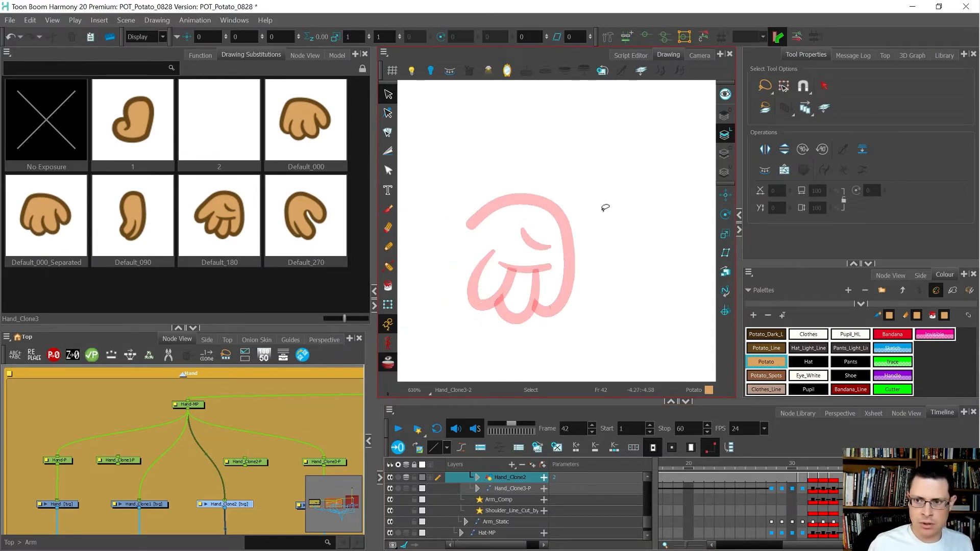
click(723, 97)
click(697, 55)
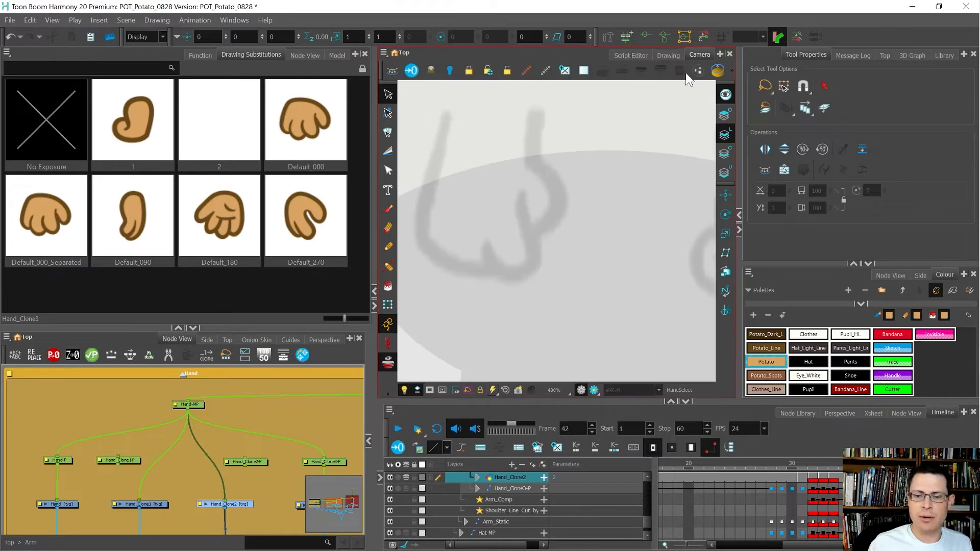
scroll(550, 246, down, 5)
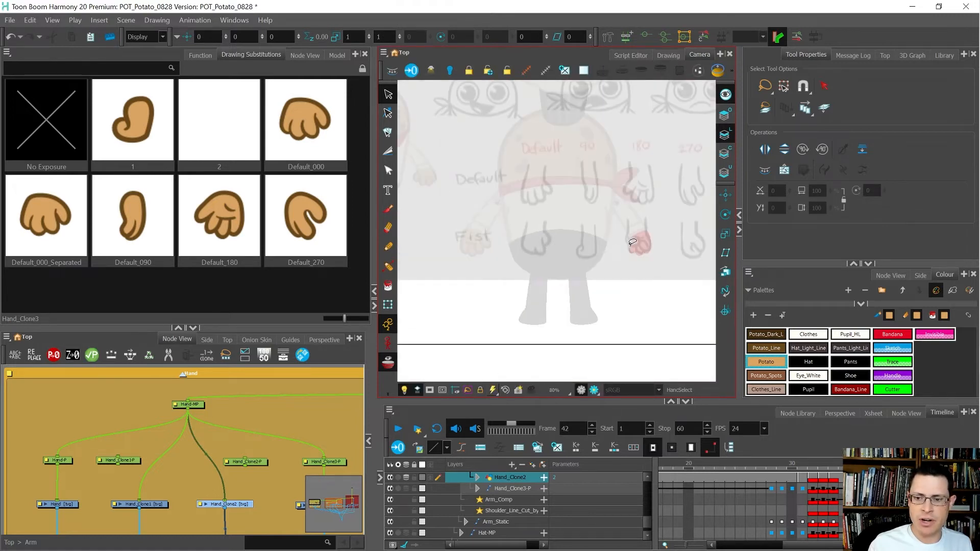
scroll(631, 242, up, 4)
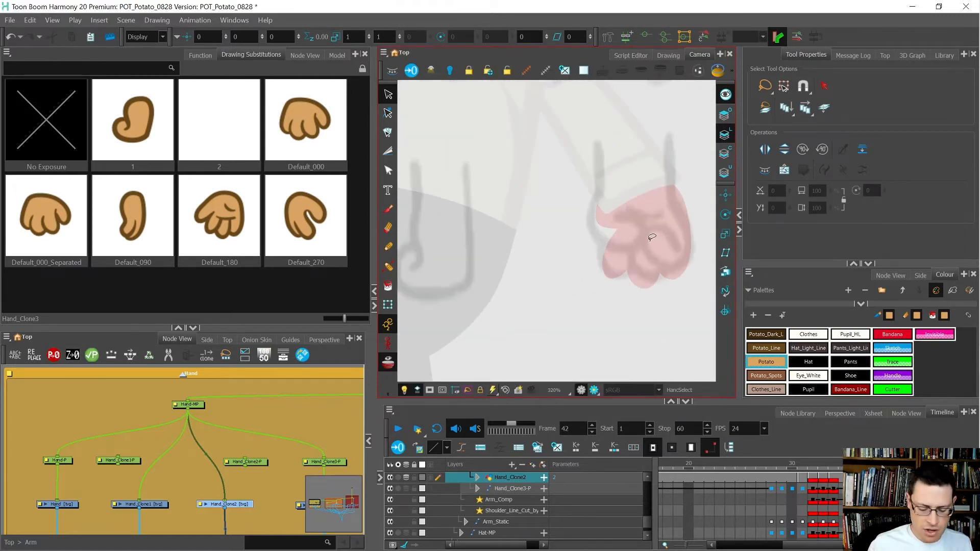
key(alt+o)
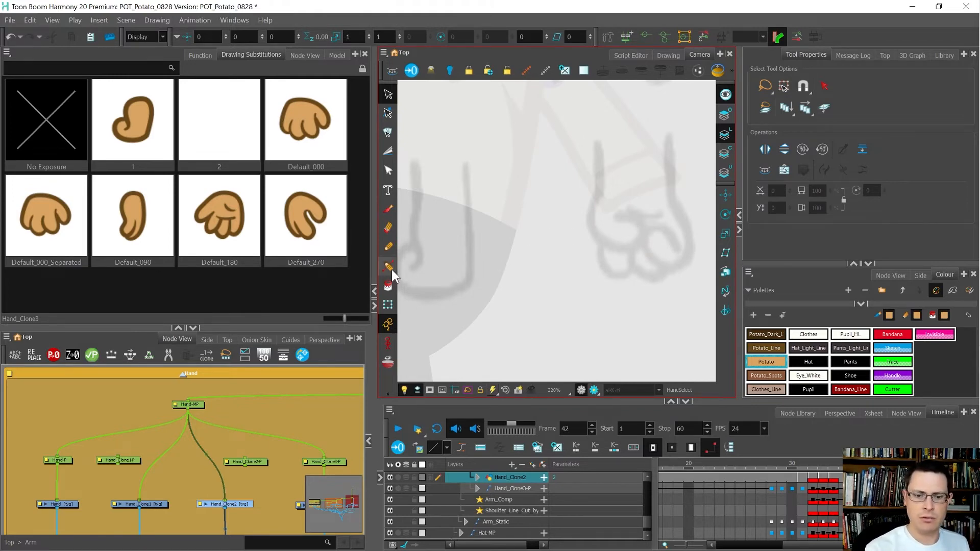
Step: Trace the 180 fist's main outline, curled fingers and palm crease with the 15p Pencil in Potato_Line
click(388, 246)
scroll(671, 264, up, 1)
drag(656, 259, 617, 271)
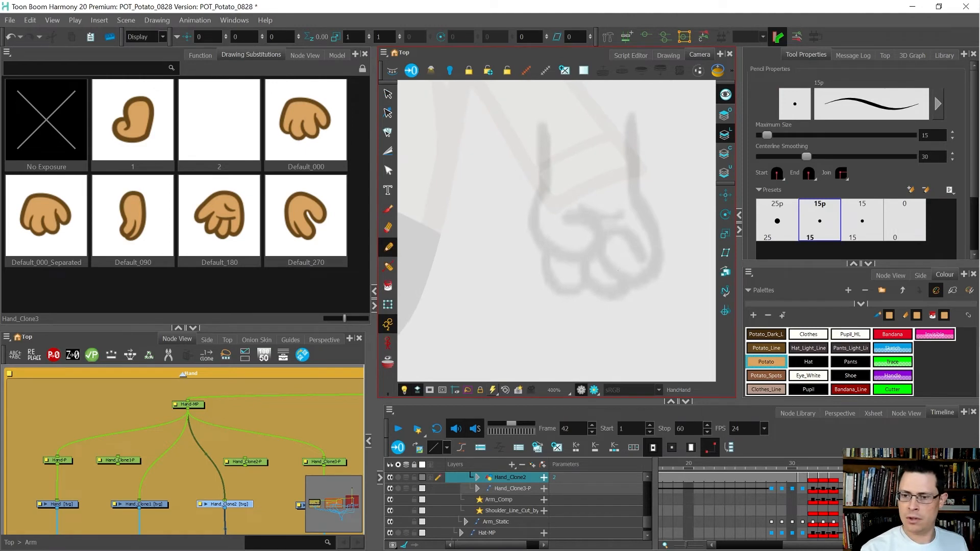
mouse_move(585, 218)
mouse_down()
mouse_move(587, 247)
mouse_move(570, 254)
mouse_up()
key(ctrl+z)
click(773, 349)
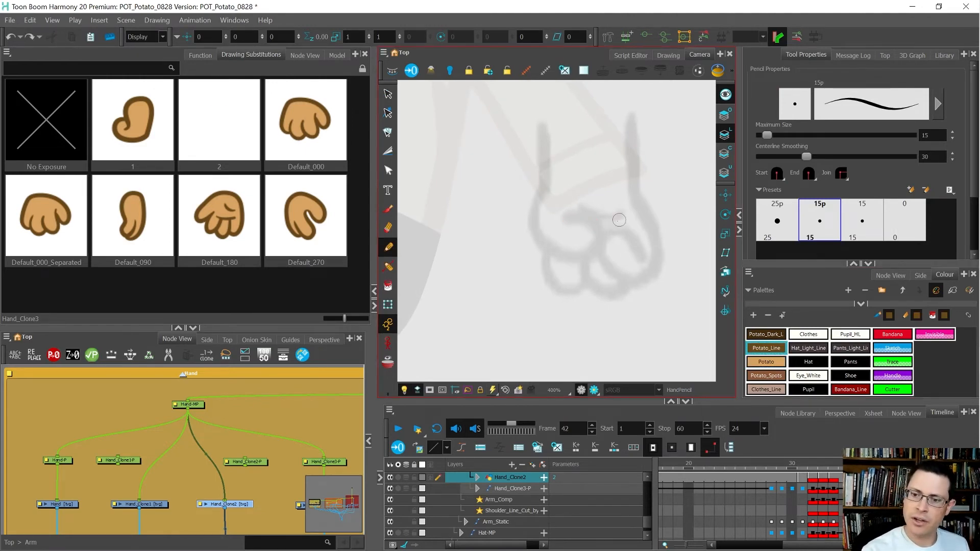
mouse_move(585, 209)
mouse_down()
mouse_move(626, 217)
mouse_move(593, 228)
mouse_move(590, 251)
mouse_move(557, 258)
mouse_move(532, 208)
mouse_move(544, 189)
mouse_move(582, 174)
mouse_move(619, 183)
mouse_move(638, 201)
mouse_move(655, 265)
mouse_move(639, 279)
mouse_move(610, 267)
mouse_move(602, 247)
mouse_move(618, 231)
mouse_move(638, 260)
mouse_up()
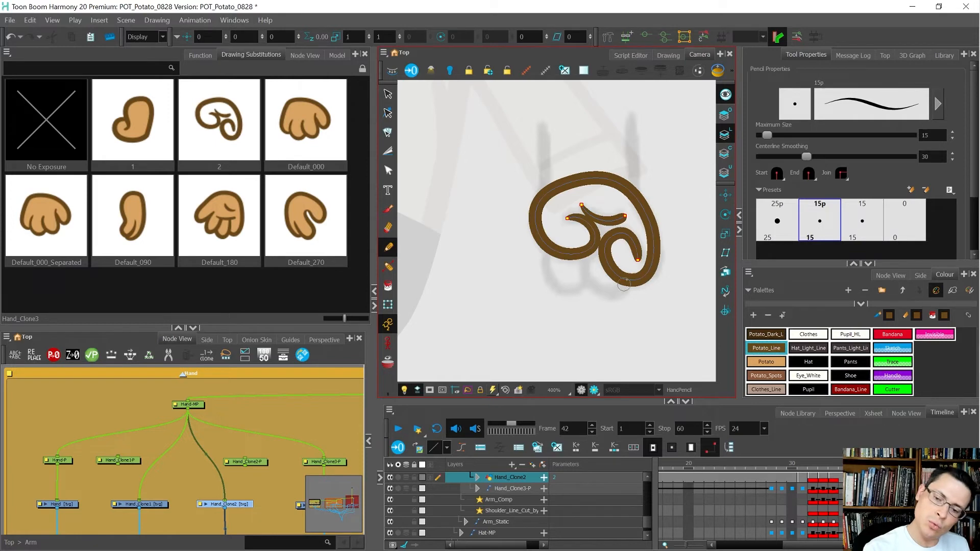
Step: Shift the short palm crease slightly toward the outer edge of the fist and inspect the curled finger's contour points
key(alt+s)
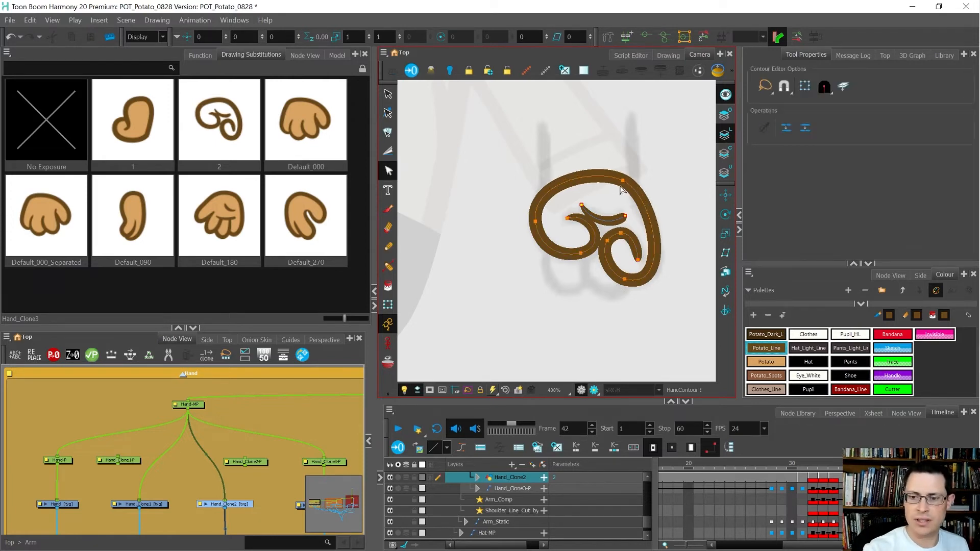
click(616, 225)
drag(615, 218, 617, 218)
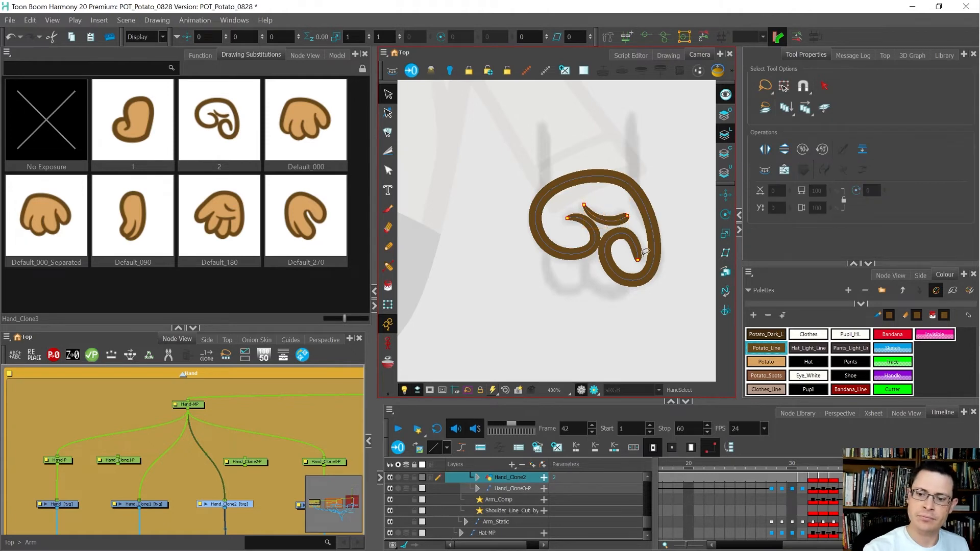
key(alt+q)
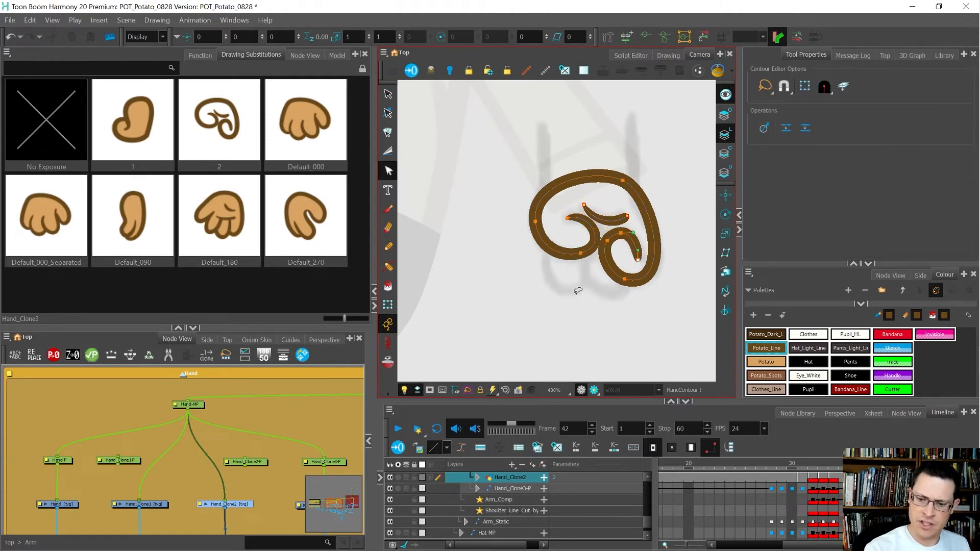
Step: Trace the two remaining fingers along the lower edge of the 180 fist with the Pencil
click(388, 247)
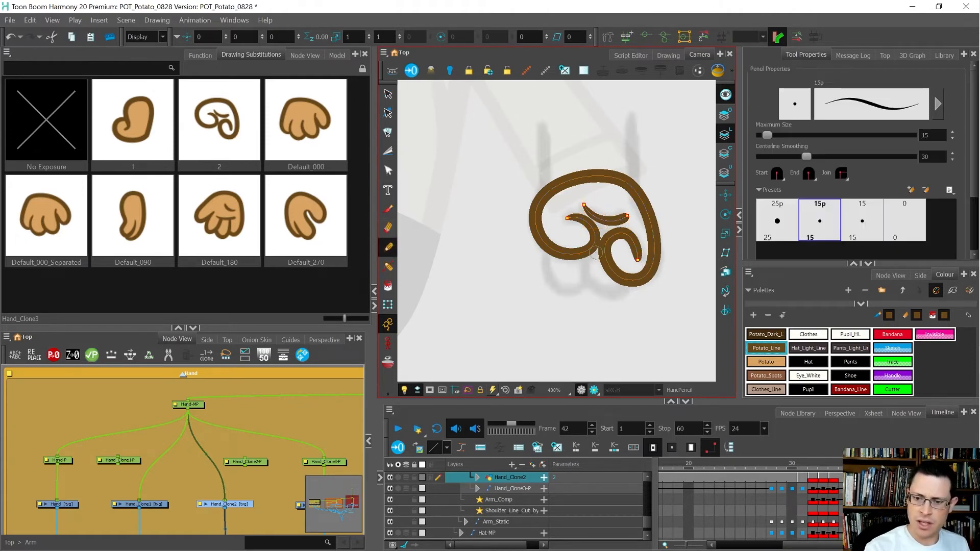
mouse_move(555, 237)
mouse_down()
mouse_move(554, 281)
mouse_move(582, 284)
mouse_up()
drag(583, 248, 596, 289)
key(ctrl+z)
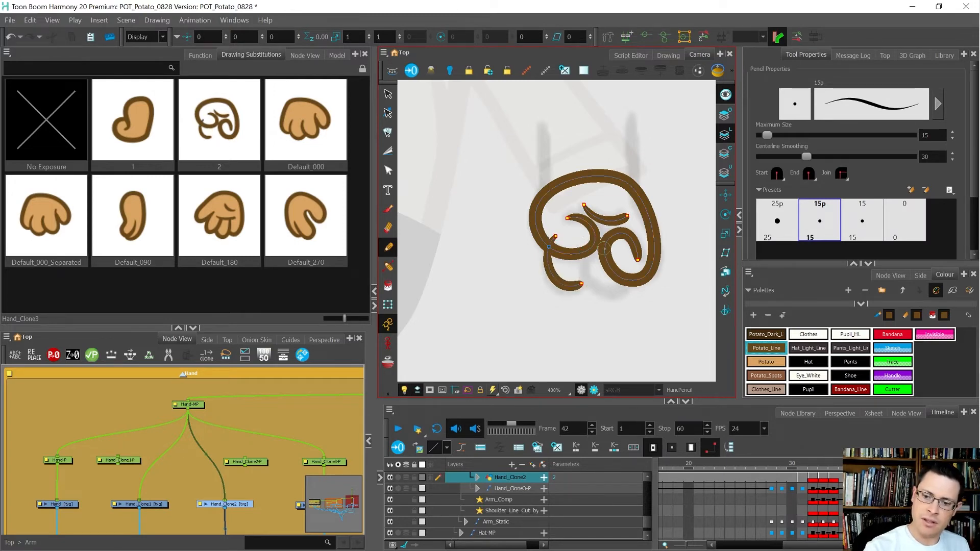
mouse_move(591, 248)
mouse_down()
mouse_move(581, 273)
mouse_move(589, 288)
mouse_move(603, 293)
mouse_move(630, 261)
mouse_up()
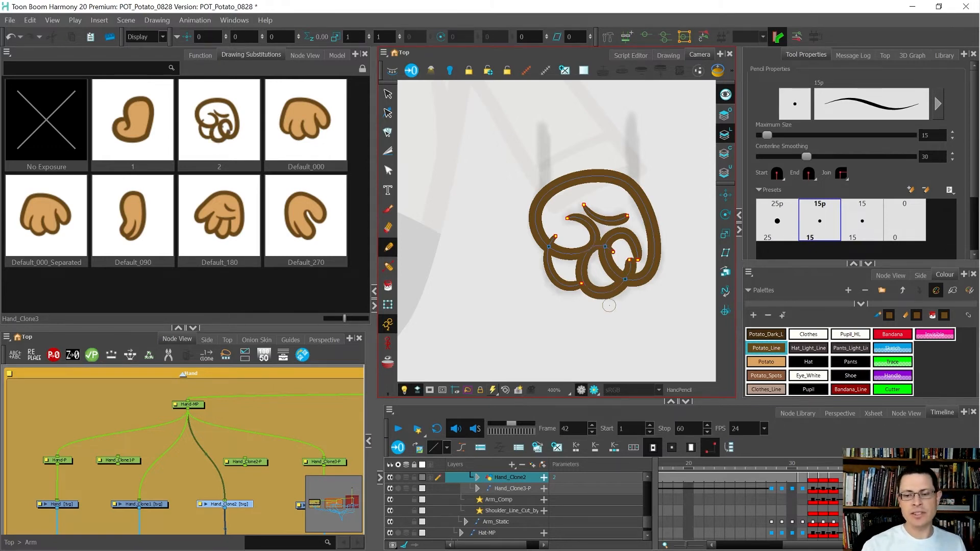
Step: Reshape the outer edge of the 180 fist and its curled finger with the Contour Editor
key(alt+q)
drag(605, 262, 614, 271)
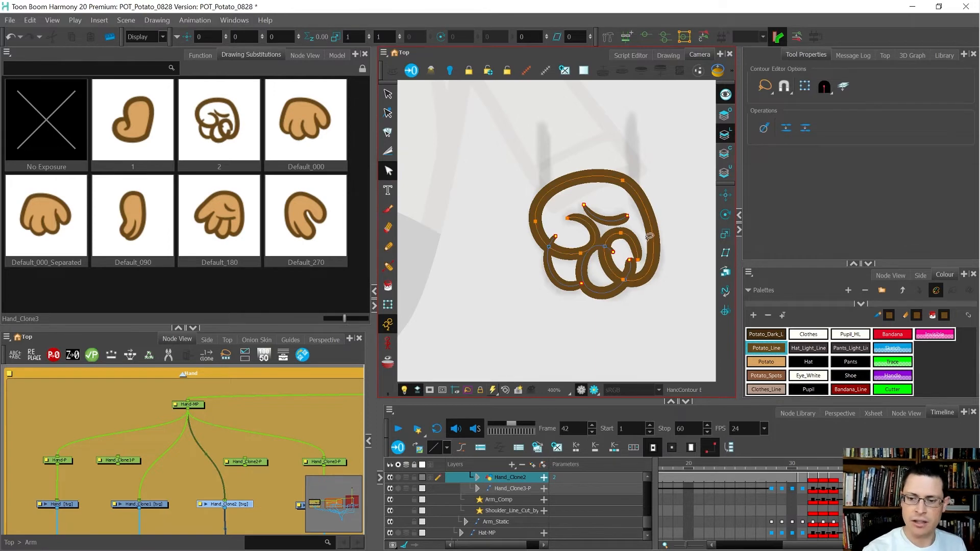
click(623, 180)
drag(650, 232, 644, 280)
click(639, 260)
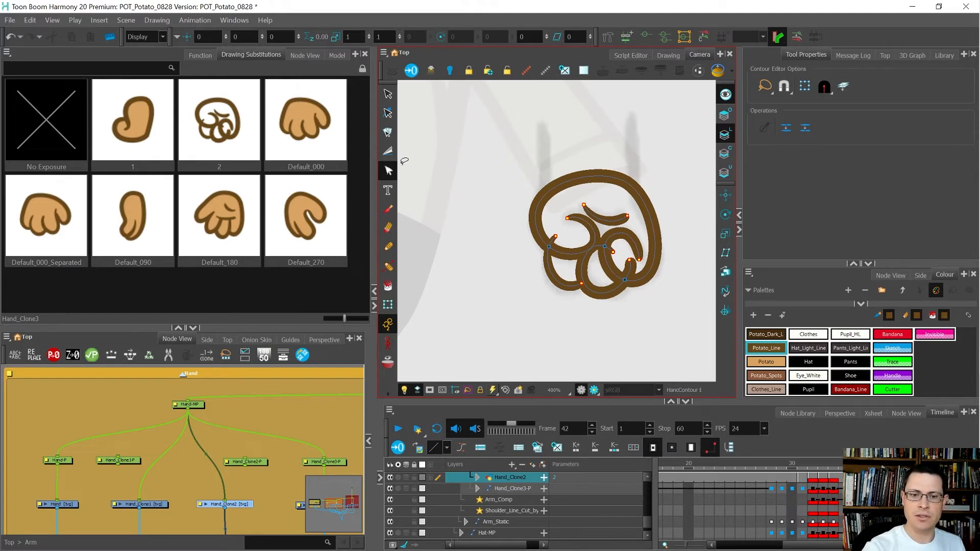
Step: Trim the overshooting ends of the two lower finger lines with the Cutter
click(388, 151)
drag(598, 238, 619, 260)
key(Delete)
drag(558, 228, 556, 231)
key(Delete)
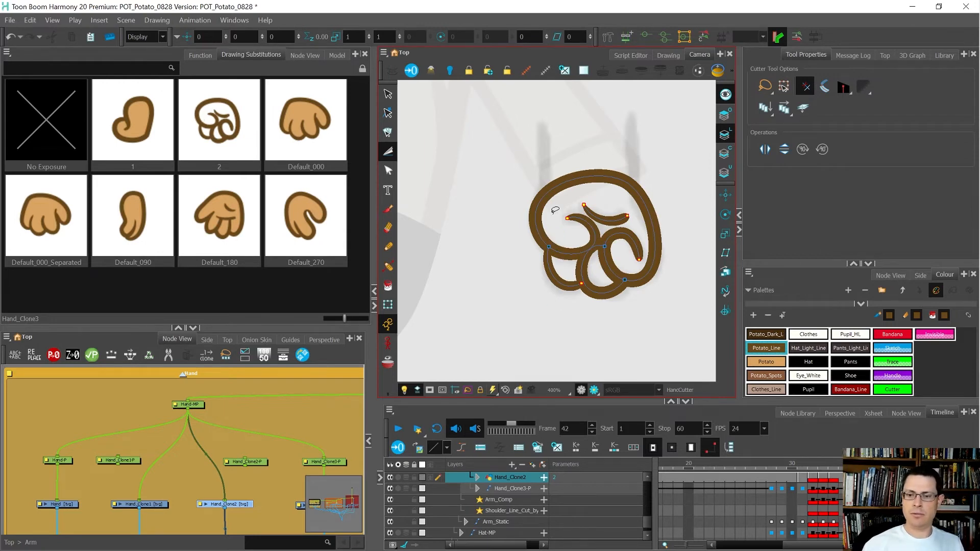
Step: Align the 180 fist over the onion-skinned default 180 hand in the Drawing view and narrow it slightly
click(669, 54)
key(alt+o)
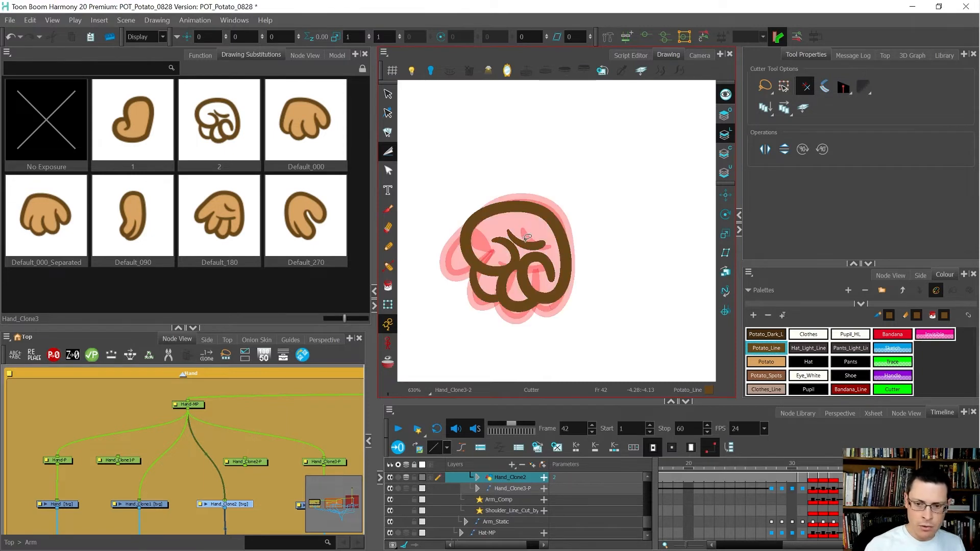
key(alt+s)
mouse_move(605, 240)
mouse_down()
mouse_move(448, 232)
mouse_move(568, 267)
mouse_up()
mouse_move(554, 232)
mouse_down()
mouse_move(558, 221)
mouse_move(560, 231)
mouse_up()
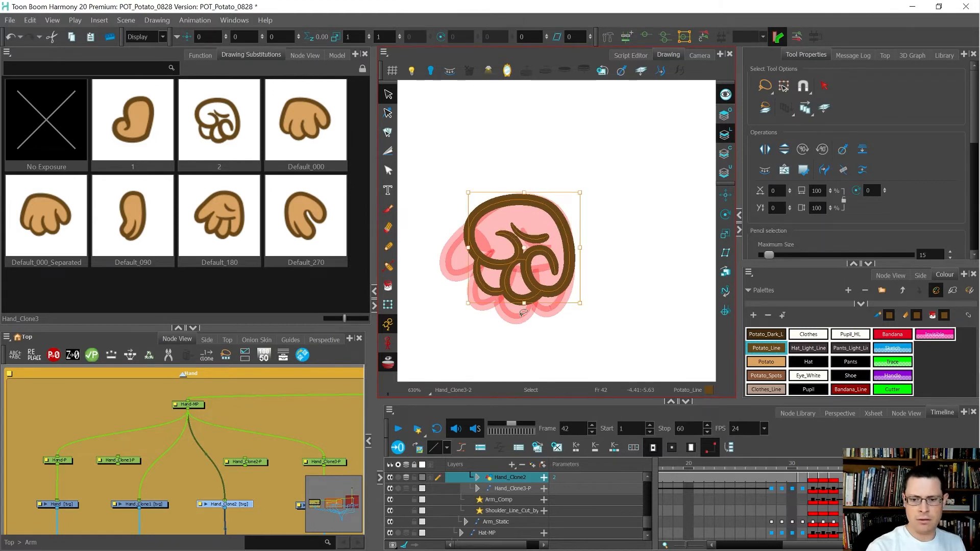
drag(534, 304, 530, 305)
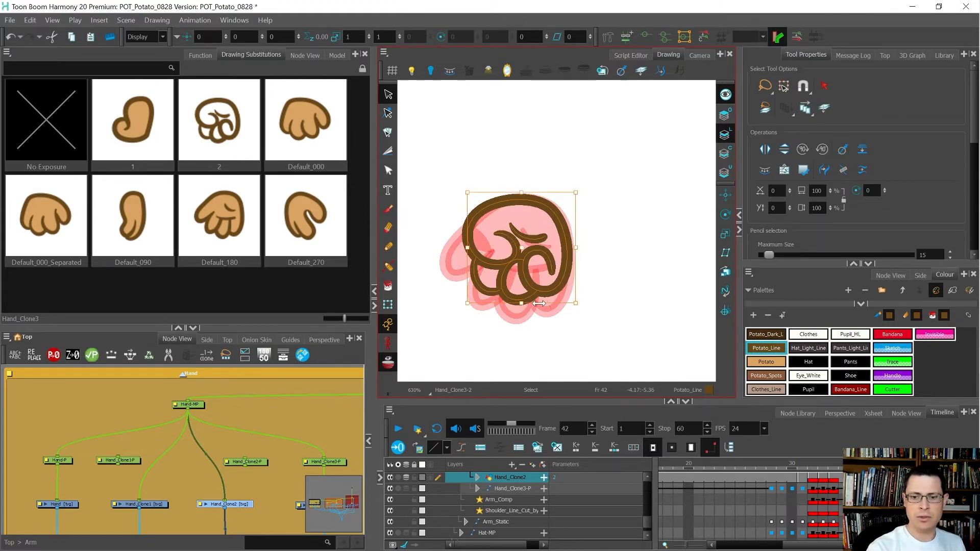
drag(556, 214, 556, 216)
key(alt+o)
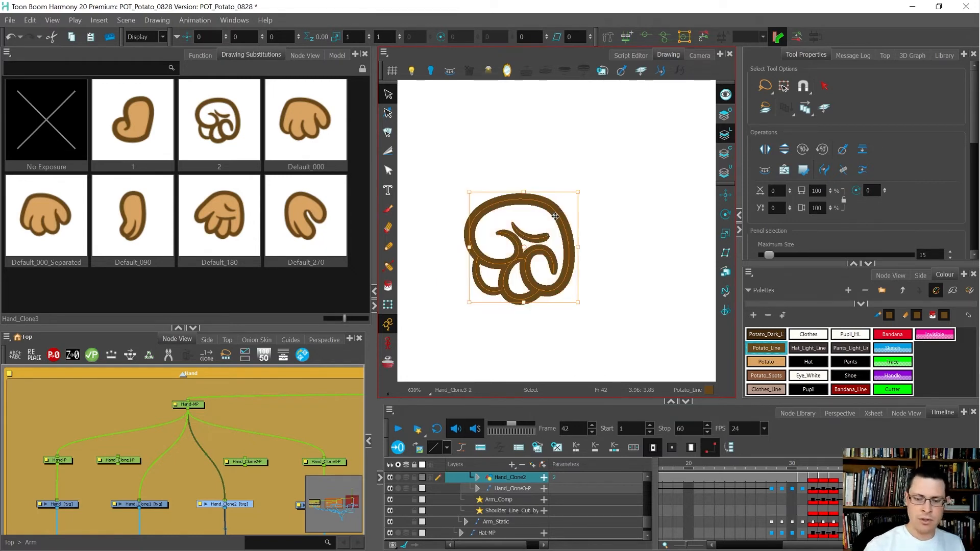
Step: Flip repeatedly between the 180 fist and the default 180 hand to compare their size, placement and palm crease
key(comma)
key(period)
key(comma)
key(period)
key(comma)
key(period)
key(comma)
key(period)
scroll(533, 240, up, 1)
click(515, 219)
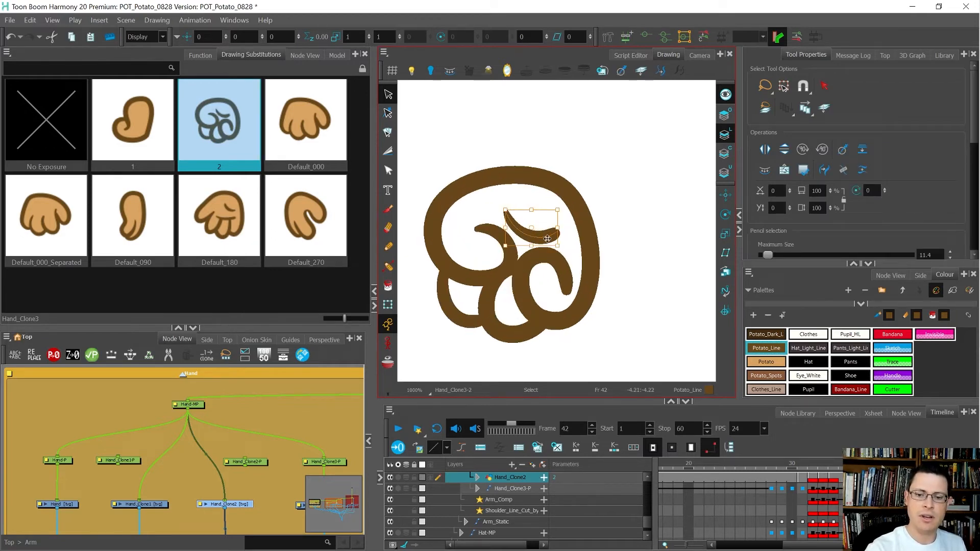
key(comma)
key(period)
key(comma)
key(period)
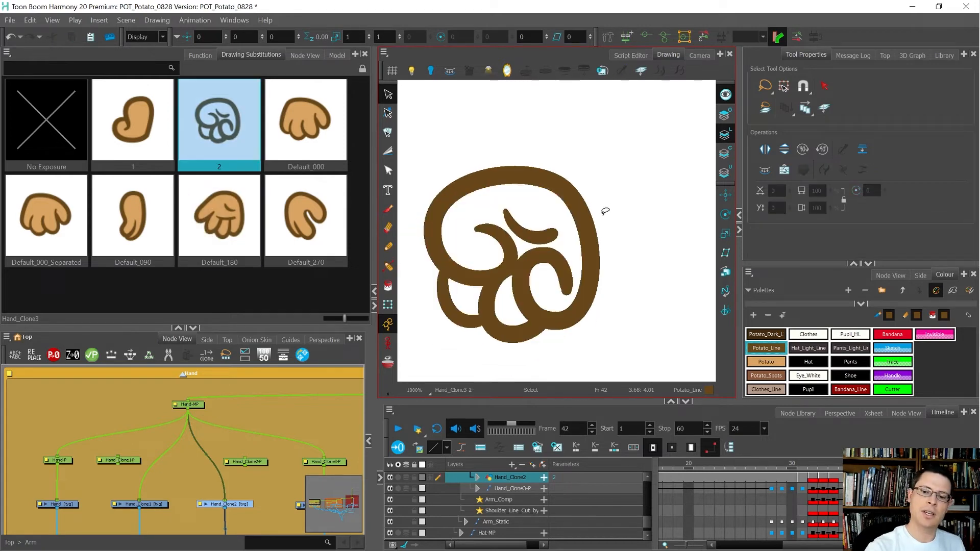
click(542, 237)
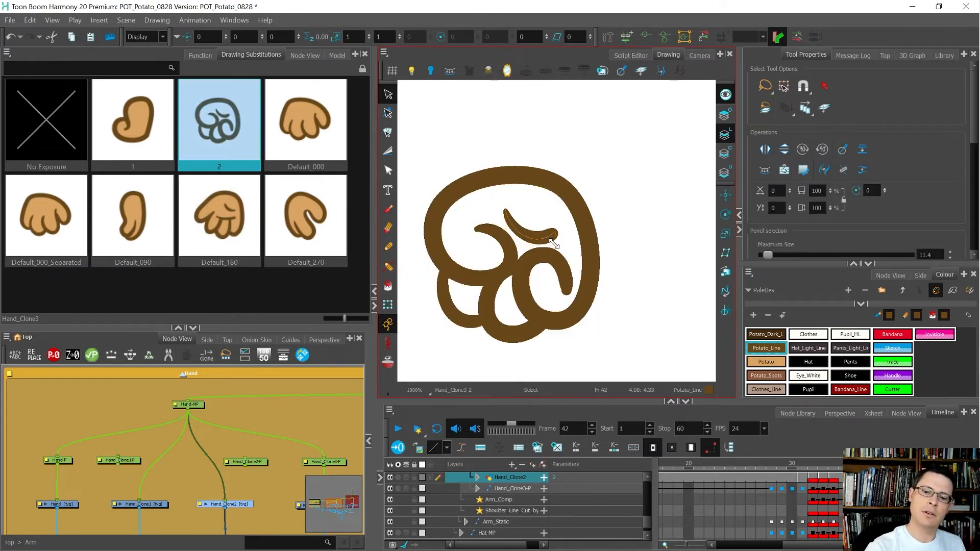
click(602, 208)
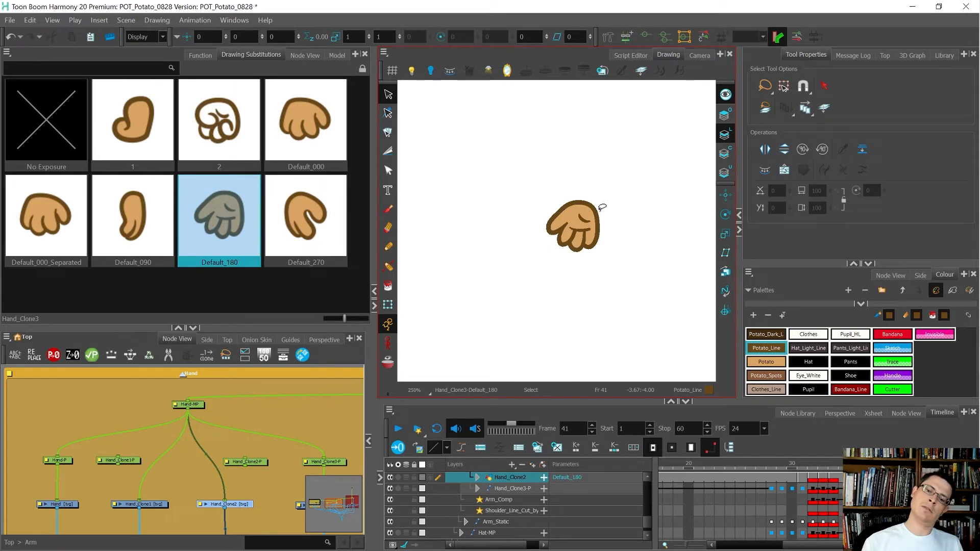
Step: Shift the upper tip of the 180 fist's palm crease slightly down toward the curled fingers
scroll(594, 207, up, 2)
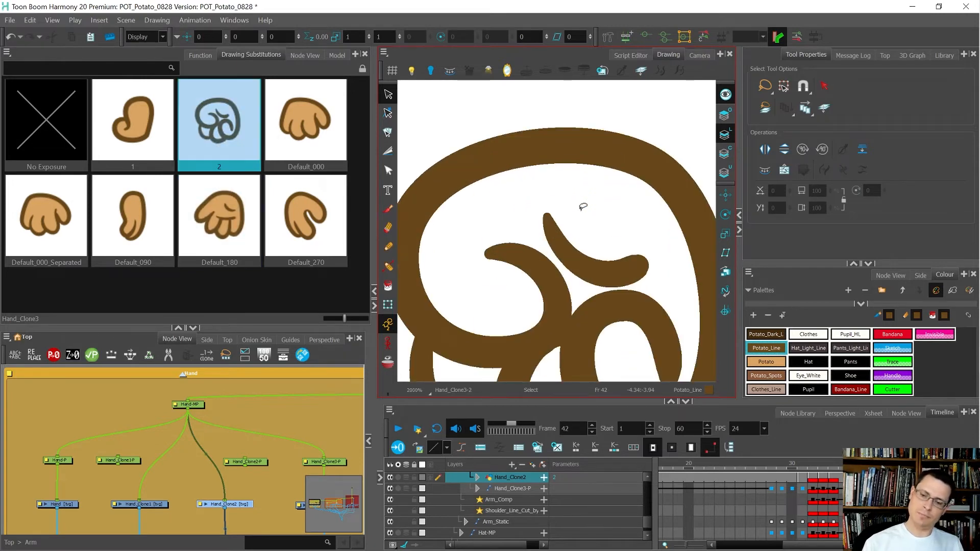
drag(583, 206, 551, 220)
click(607, 204)
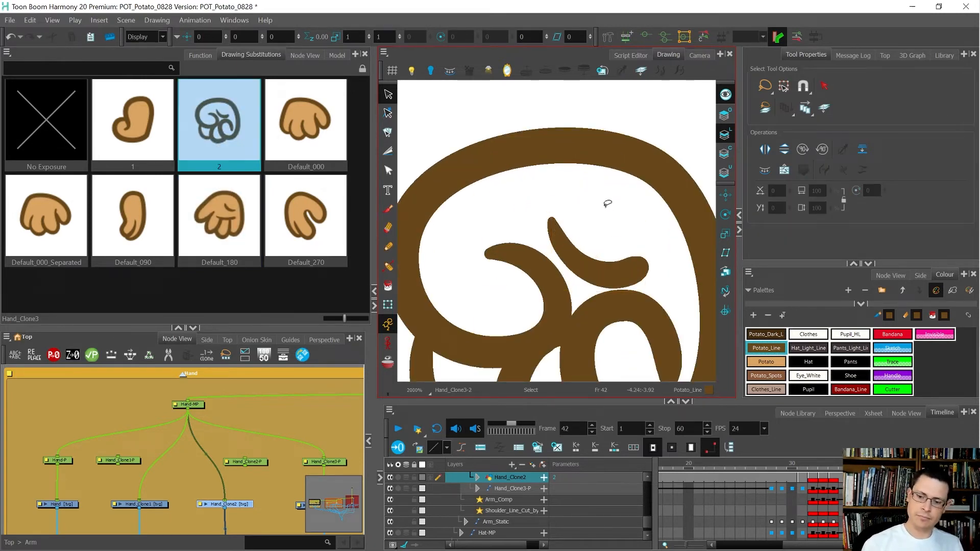
scroll(608, 203, down, 6)
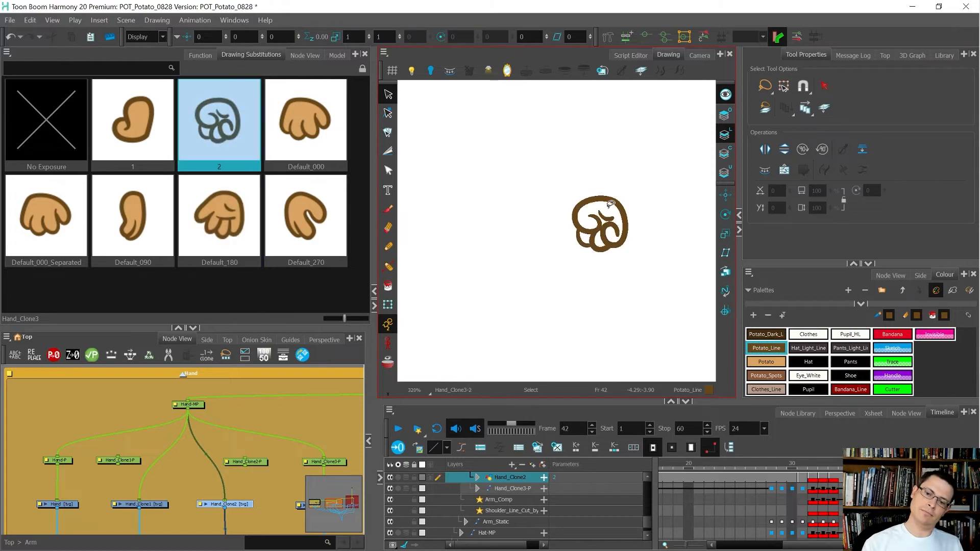
scroll(610, 203, up, 5)
Step: Draw two invisible strokes from the open ends of the inner finger lines across the fist's outer outline
mouse_move(623, 214)
mouse_down()
mouse_move(623, 335)
mouse_move(547, 337)
mouse_up()
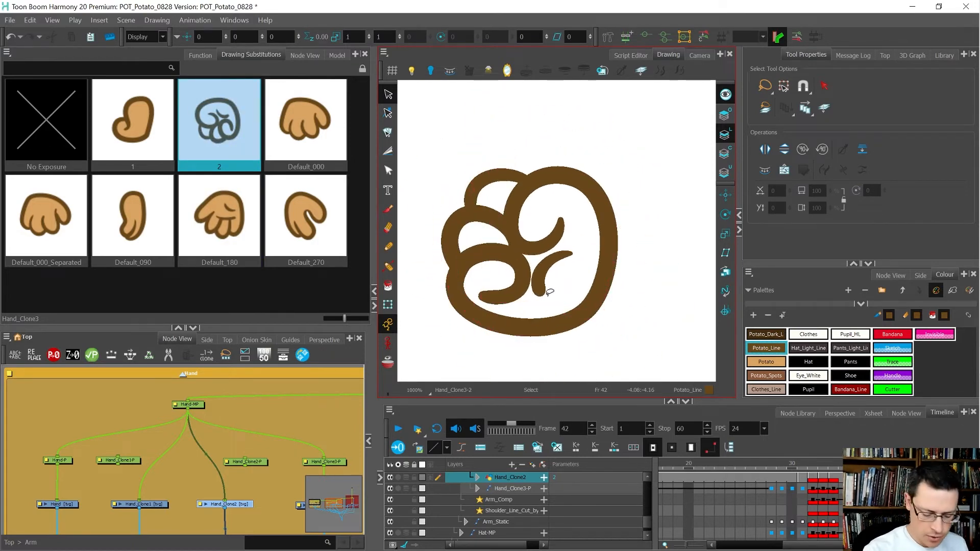
key(alt+v)
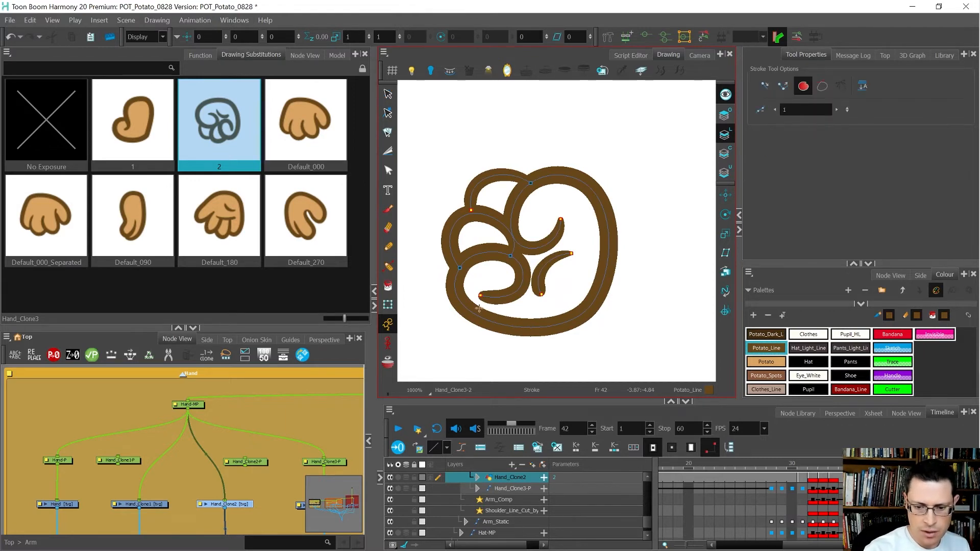
click(480, 297)
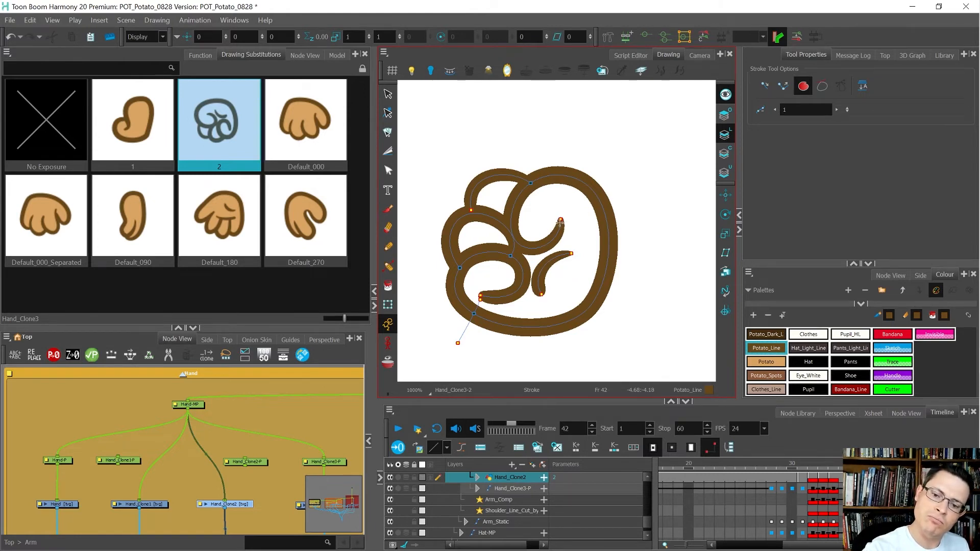
click(563, 139)
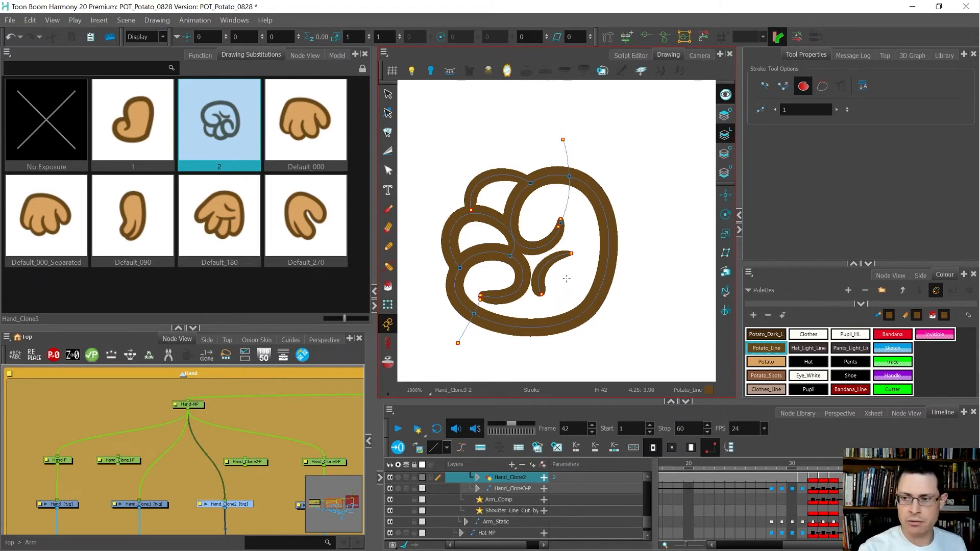
Step: Cut the outer palm outline at the two connecting strokes with the Cutter's Round tip style, undoing the deletion of that segment
click(388, 152)
click(843, 87)
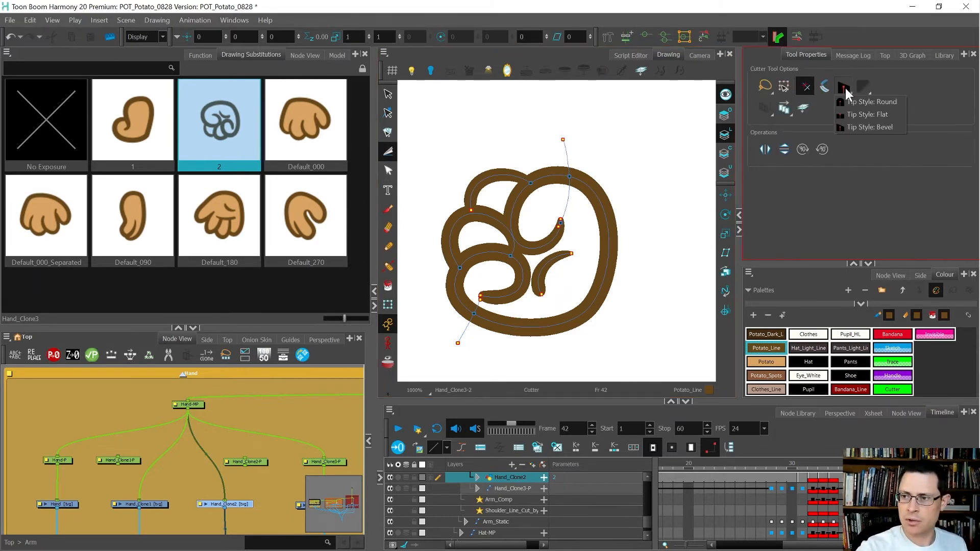
click(872, 102)
click(606, 275)
key(Delete)
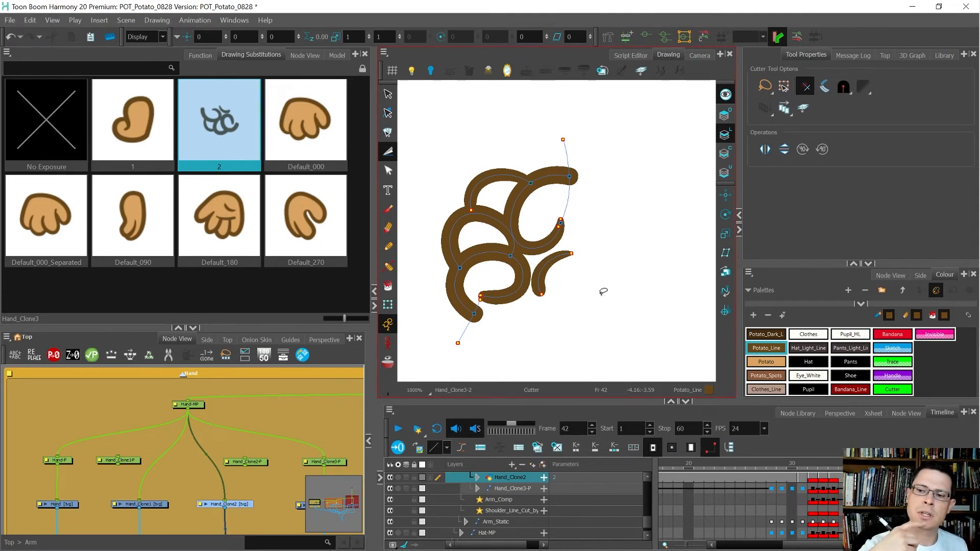
key(ctrl+z)
Step: Move the finger lines of the 180 fist from the Line Art layer to the Overlay Art layer
key(alt+s)
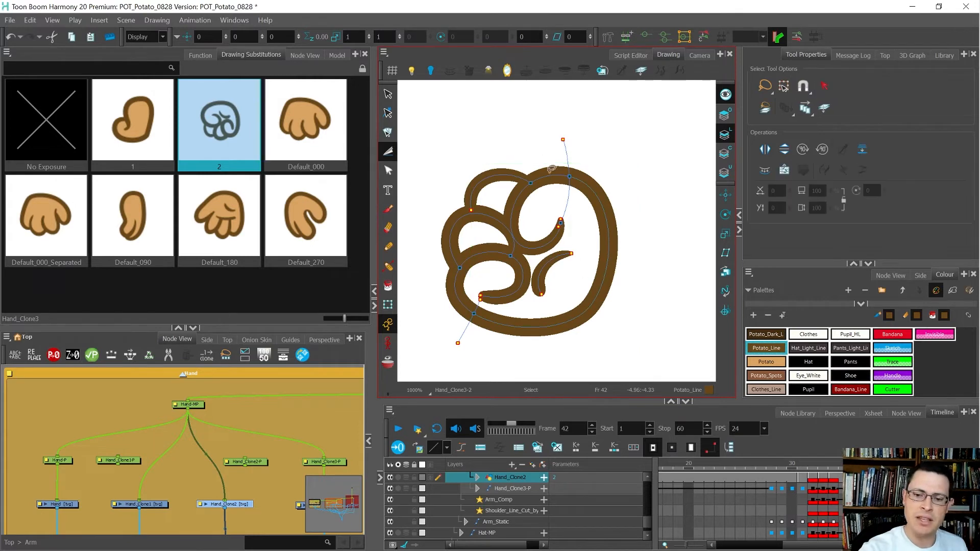
mouse_move(549, 169)
mouse_down()
mouse_move(530, 261)
mouse_move(457, 286)
mouse_move(485, 155)
mouse_move(546, 168)
mouse_up()
key(Delete)
click(625, 187)
key(ctrl+z)
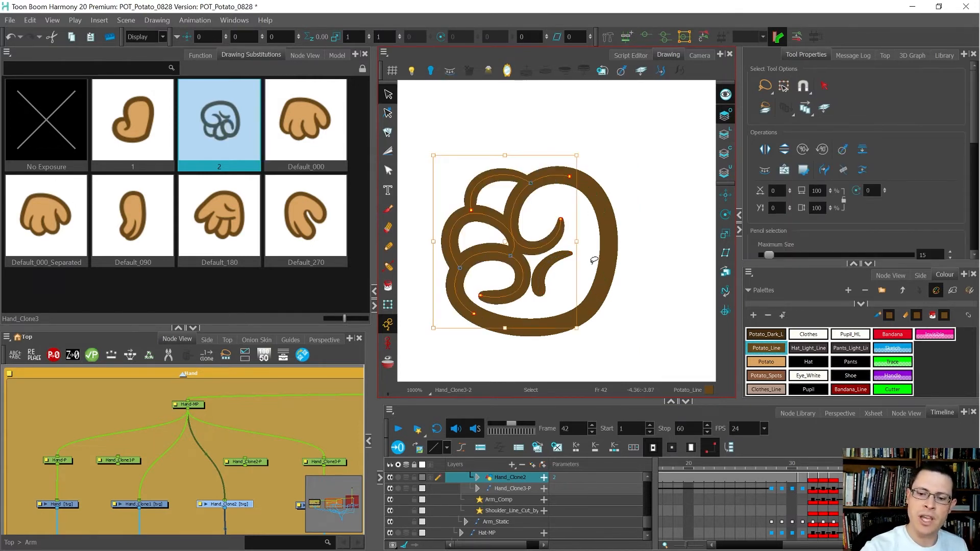
Step: Close the large finger's open side with an invisible stroke on the Overlay Art and adjust it with the Contour Editor
key(alt+v)
scroll(562, 225, up, 2)
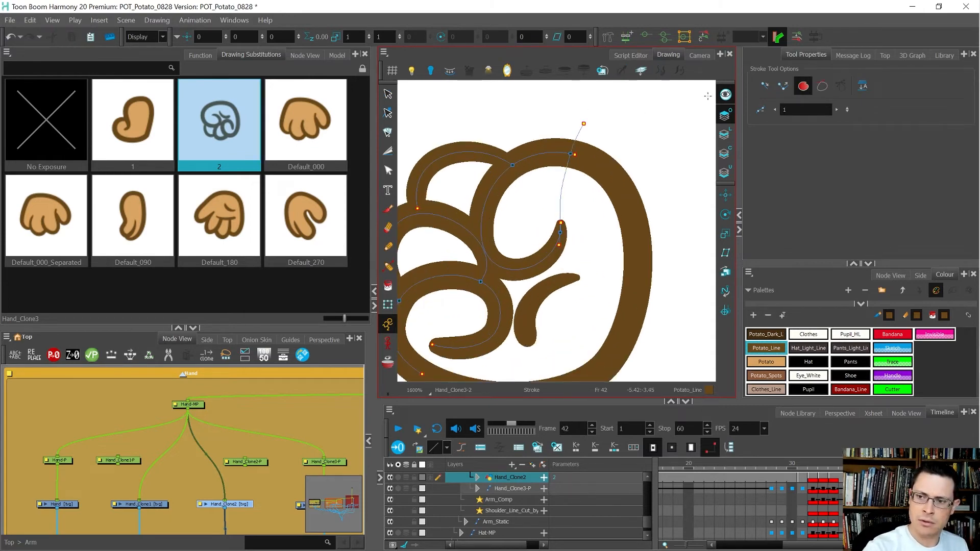
click(725, 94)
key(alt+q)
click(585, 140)
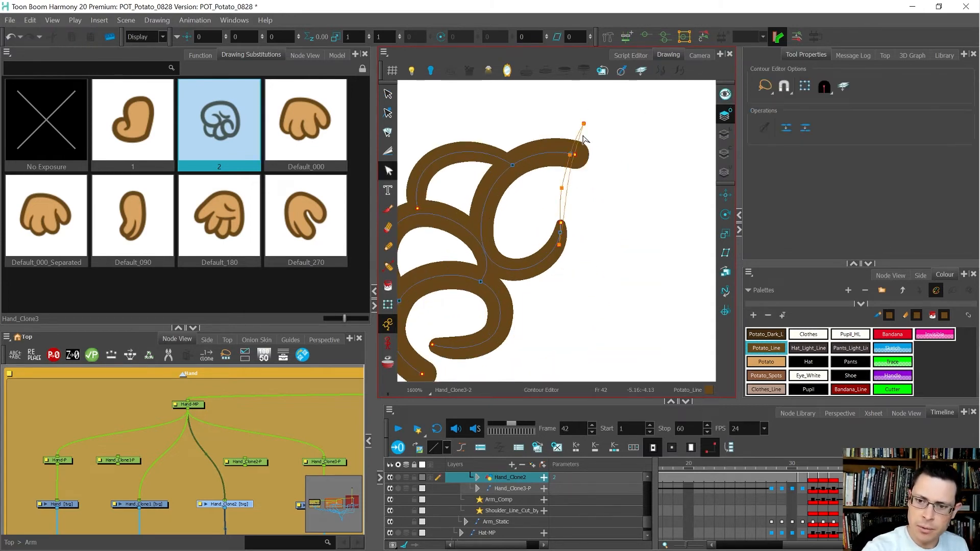
Step: Close the opening of the curled finger at the fist's opposite end with an invisible stroke and adjust its contour
drag(558, 306, 614, 190)
key(alt+v)
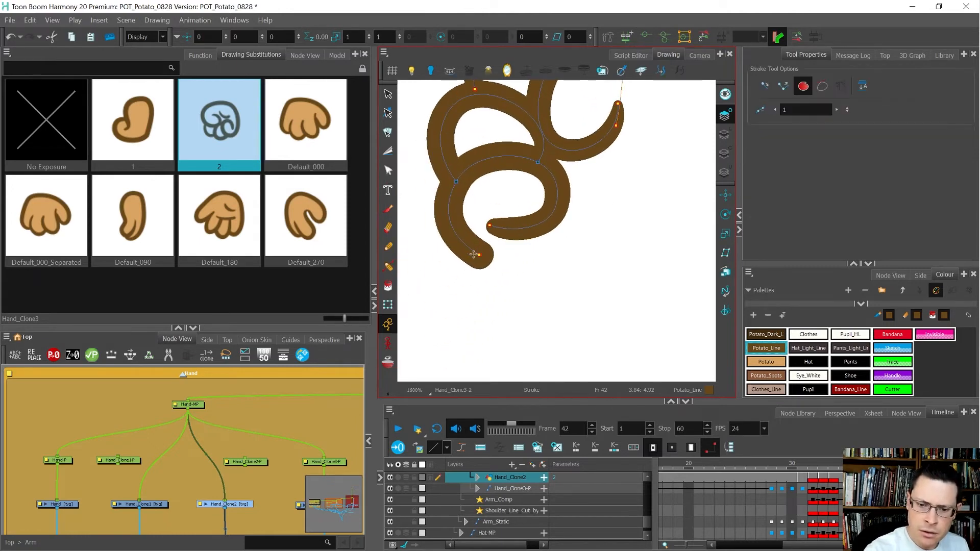
drag(516, 256, 508, 309)
key(alt+q)
click(485, 290)
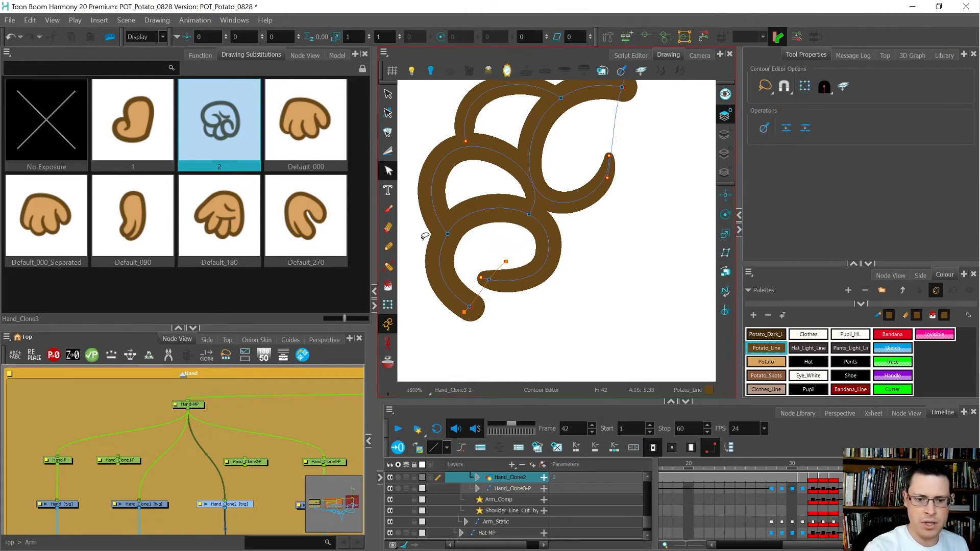
Step: Fill the four enclosed finger areas on the Overlay Art with the Paint tool
click(772, 362)
key(i)
click(493, 251)
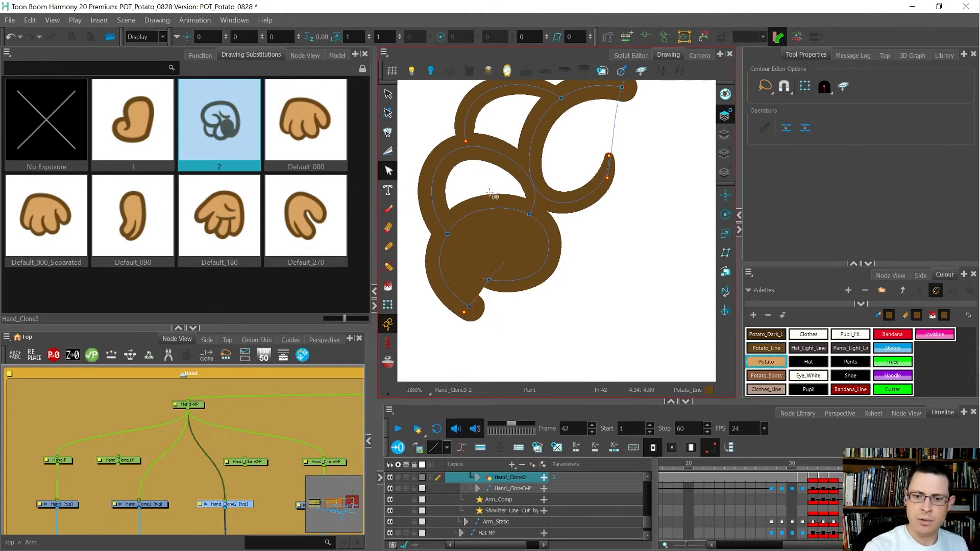
click(494, 192)
click(514, 138)
click(566, 148)
Step: Select the four finger fills together and recolour them with the Potato swatch
key(alt+s)
click(571, 149)
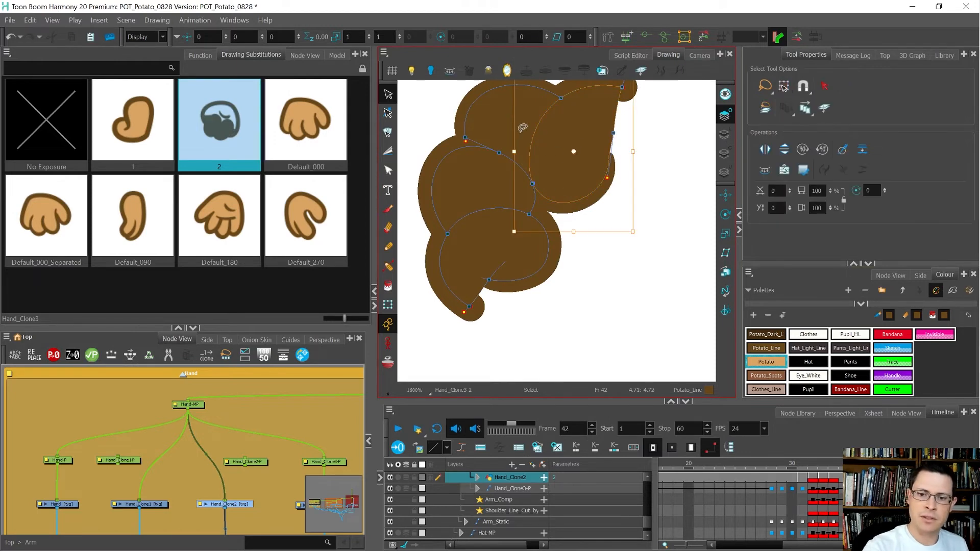
shift+click(522, 148)
shift+click(497, 210)
shift+click(496, 245)
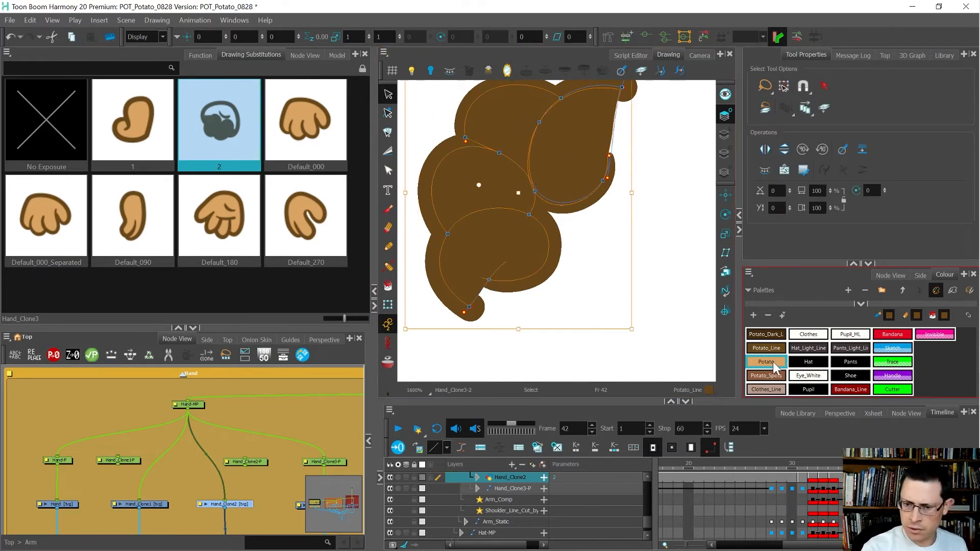
click(774, 363)
mouse_move(612, 326)
mouse_down()
mouse_move(551, 306)
mouse_move(591, 278)
mouse_move(573, 291)
mouse_up()
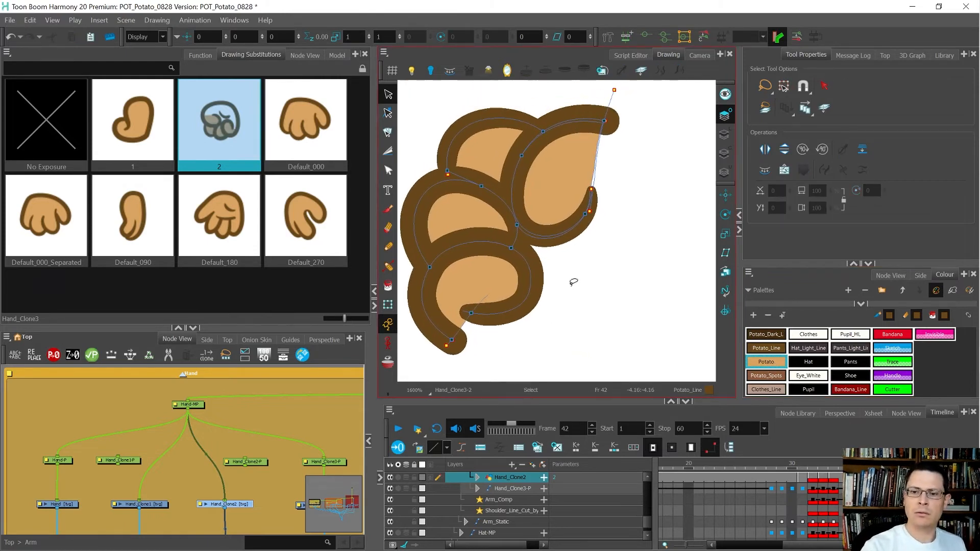
Step: Close the palm shape on the Line Art layer with a curved invisible stroke running behind the fingers
click(724, 134)
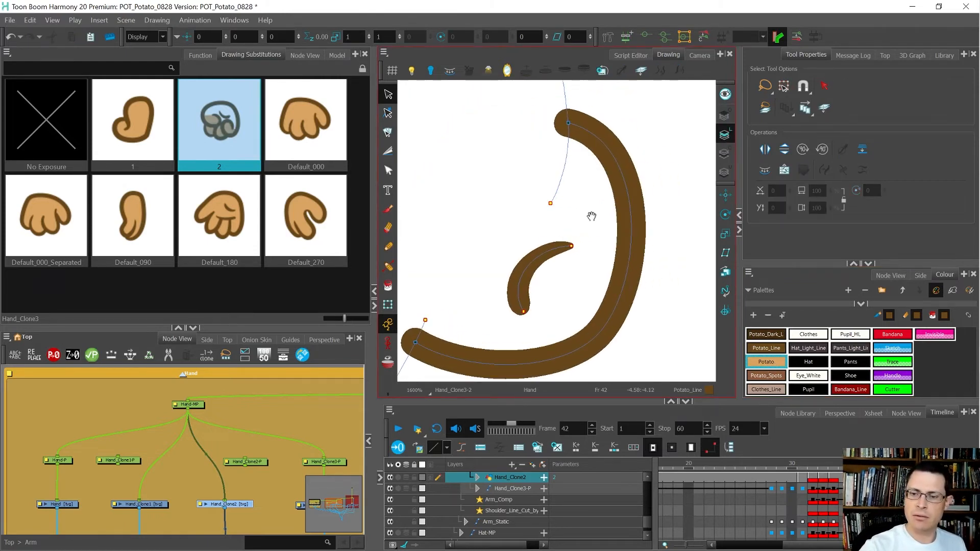
scroll(581, 226, down, 1)
key(alt+v)
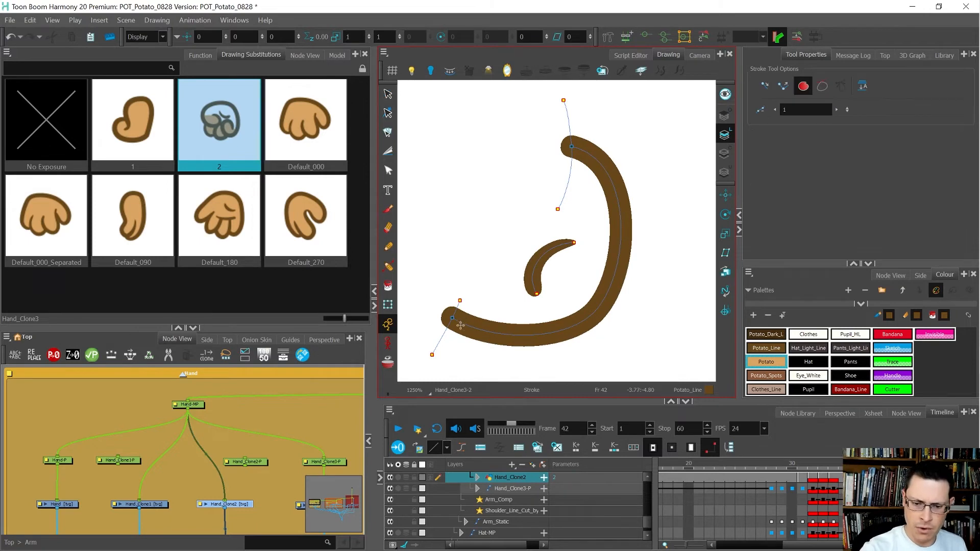
key(l)
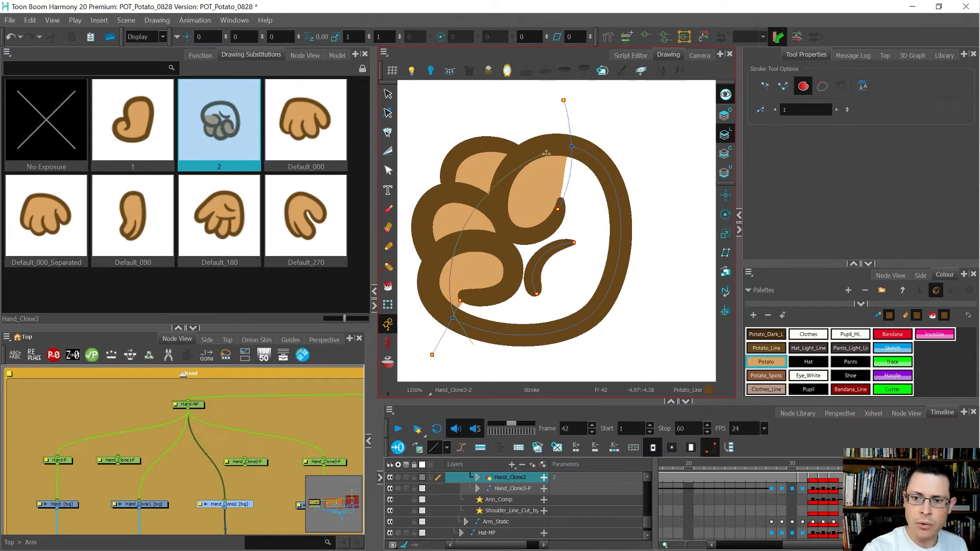
drag(575, 149, 659, 181)
Step: Fill the enclosed palm area of the 180 fist and recolour the fill with the Potato swatch
key(alt+t)
key(alt+i)
click(547, 295)
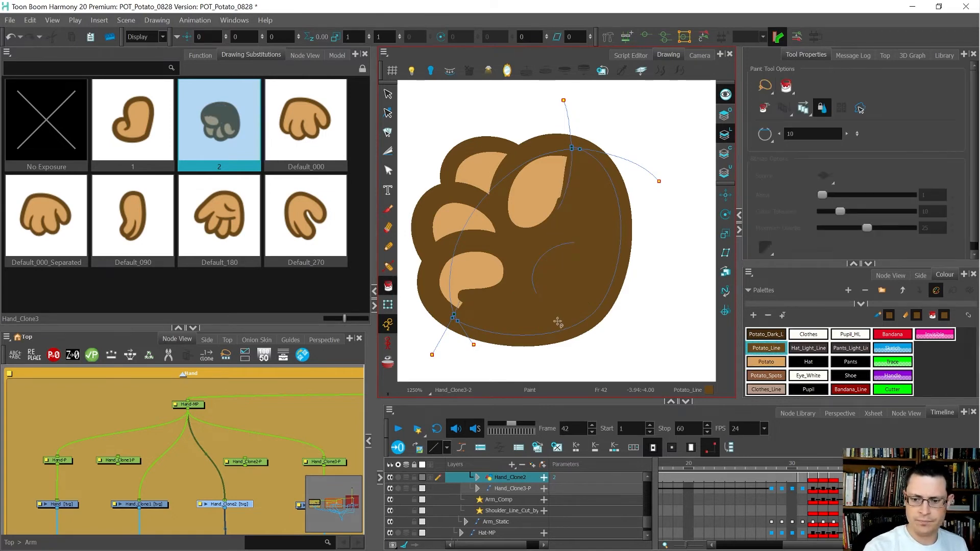
click(566, 280)
click(766, 362)
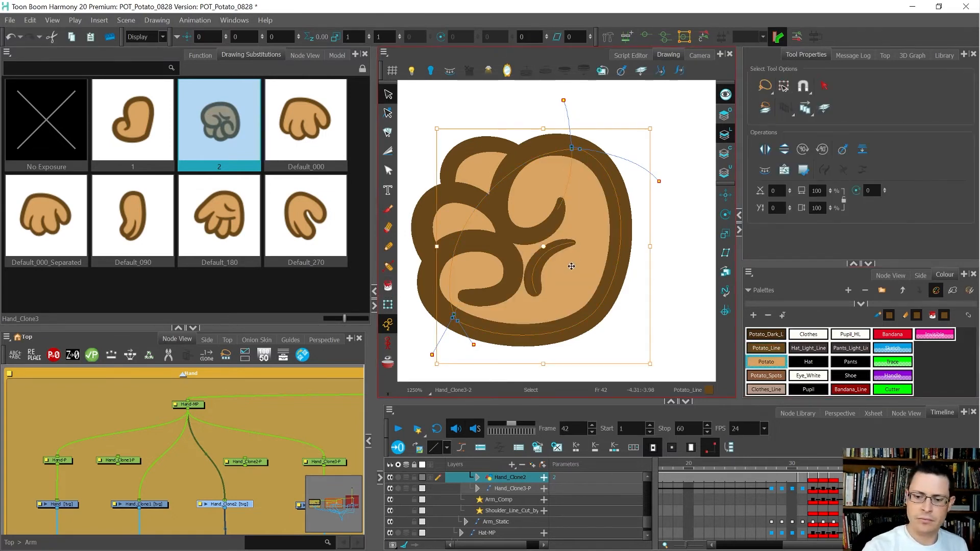
Step: Move the palm fill from the Line Art layer to the Colour Art layer and deselect it
key(ctrl+x)
key(l)
key(ctrl+v)
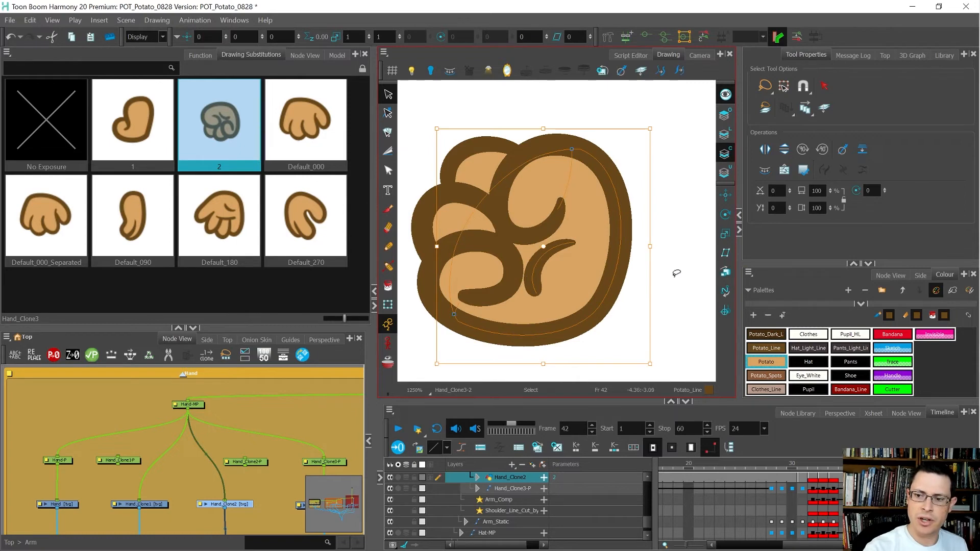
click(725, 134)
click(725, 154)
key(ctrl+v)
click(658, 294)
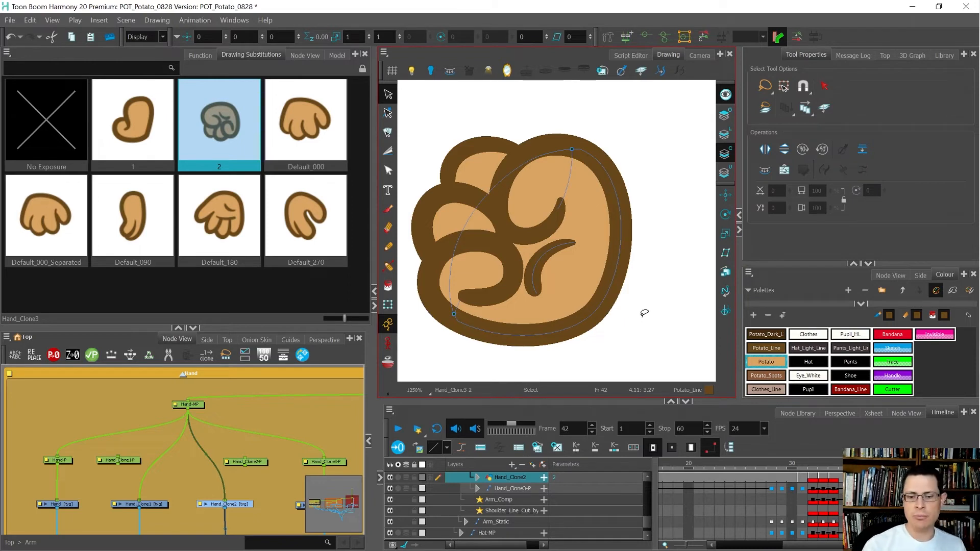
key(shift+t)
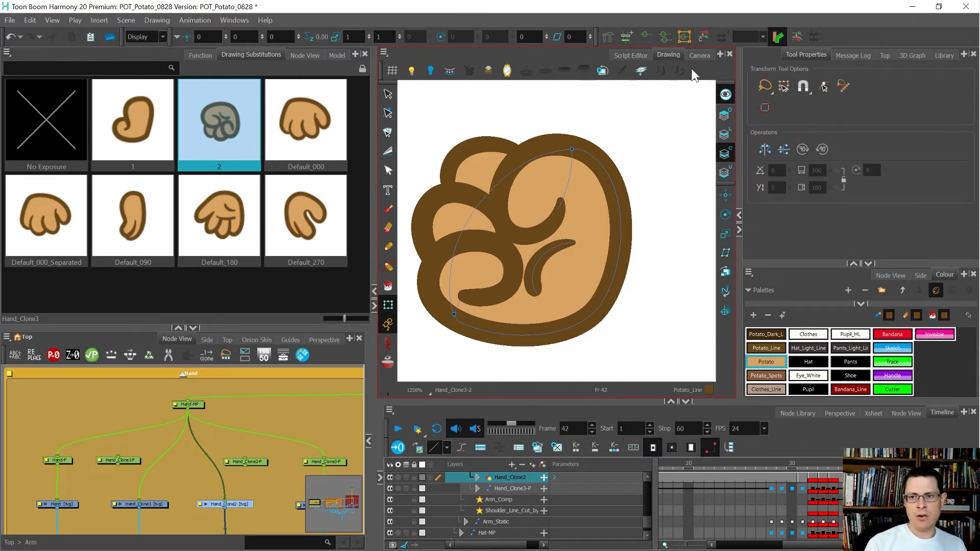
Step: Return to the camera view and check the finished 180 fist in place on the character's arm
click(699, 55)
click(621, 254)
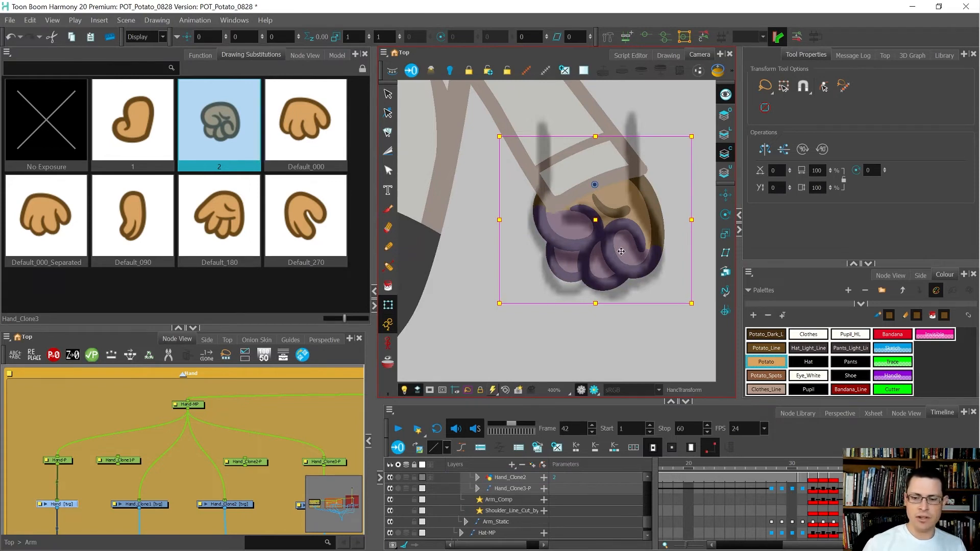
click(229, 485)
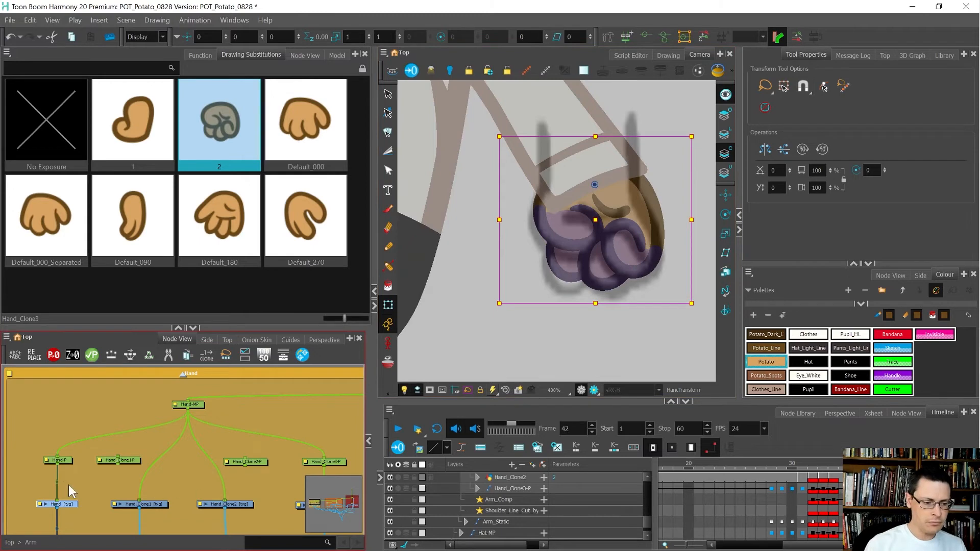
click(55, 460)
click(628, 257)
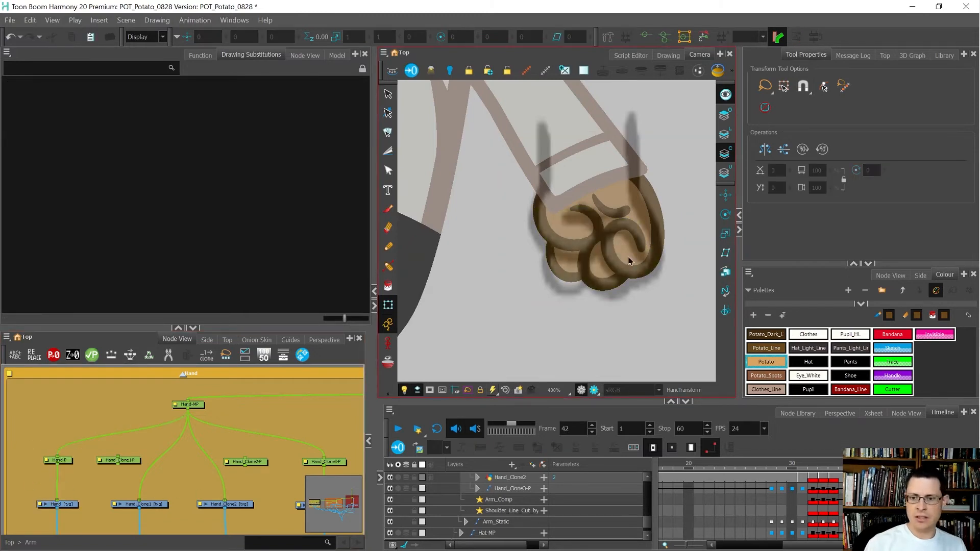
scroll(628, 256, down, 1)
Step: Select the hand and advance to frame 44, where the 270 view's default hand sits over its fist sketch
click(628, 256)
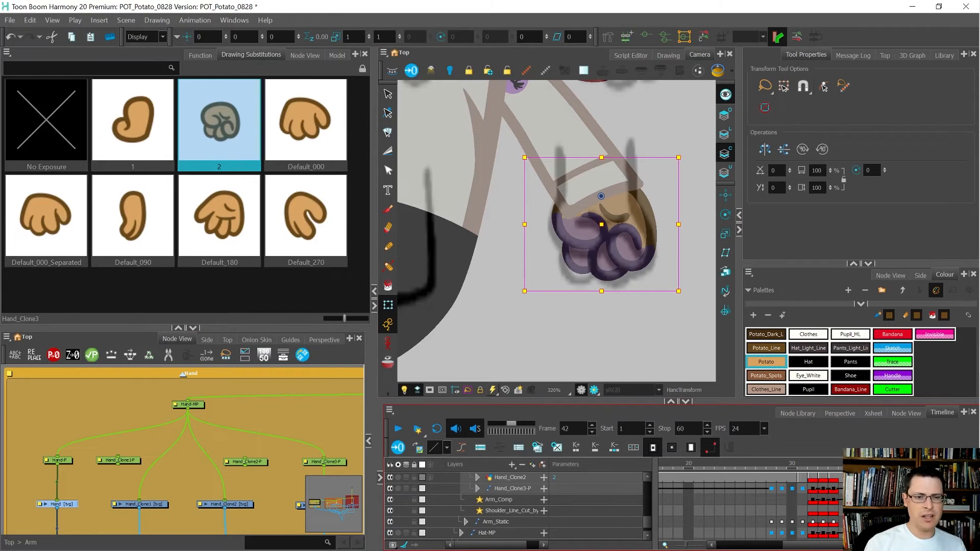
key(period)
key(period)
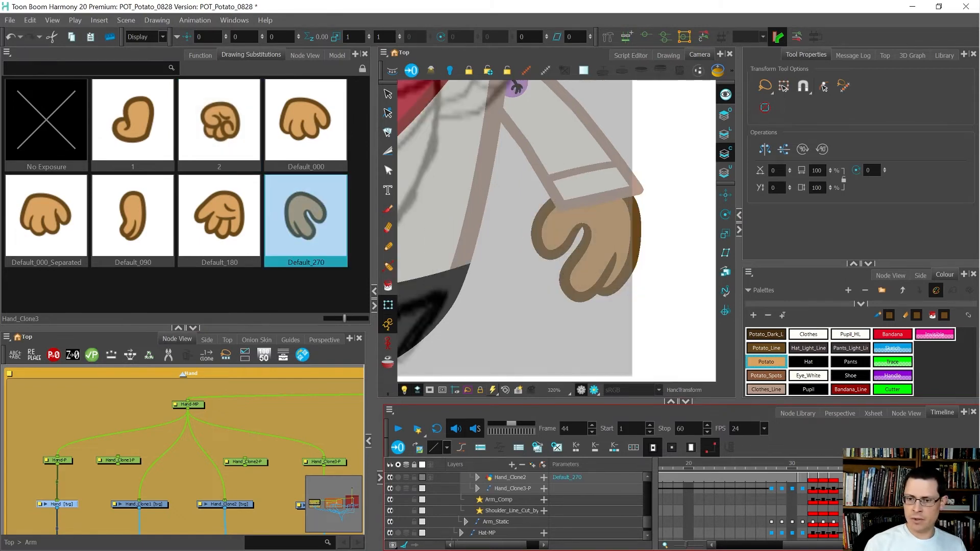
scroll(697, 288, down, 5)
scroll(467, 284, up, 6)
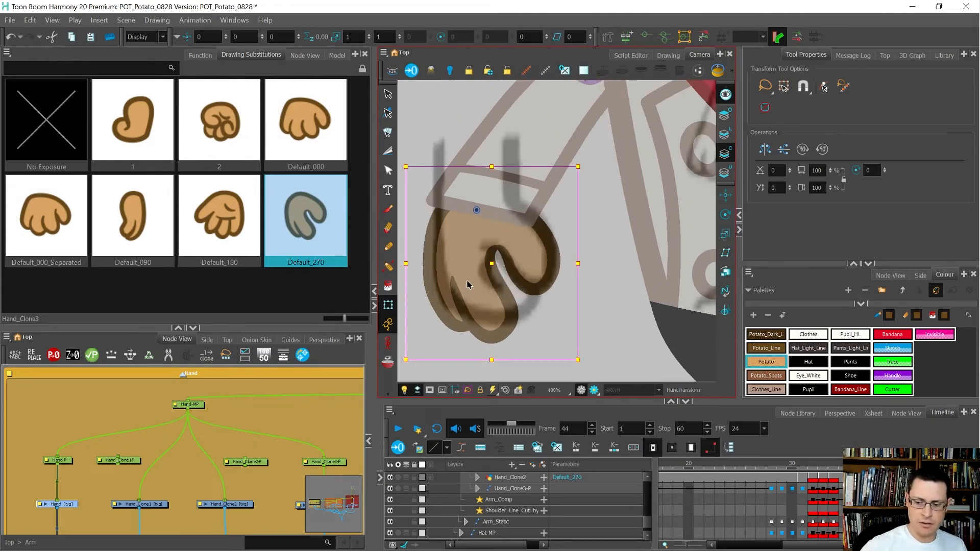
click(509, 477)
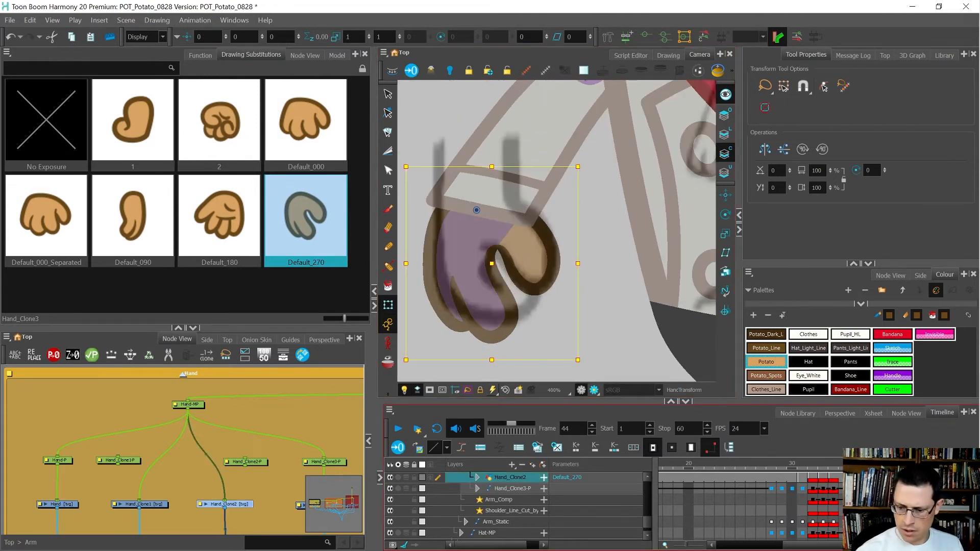
click(538, 446)
key(alt+slash)
scroll(508, 249, up, 1)
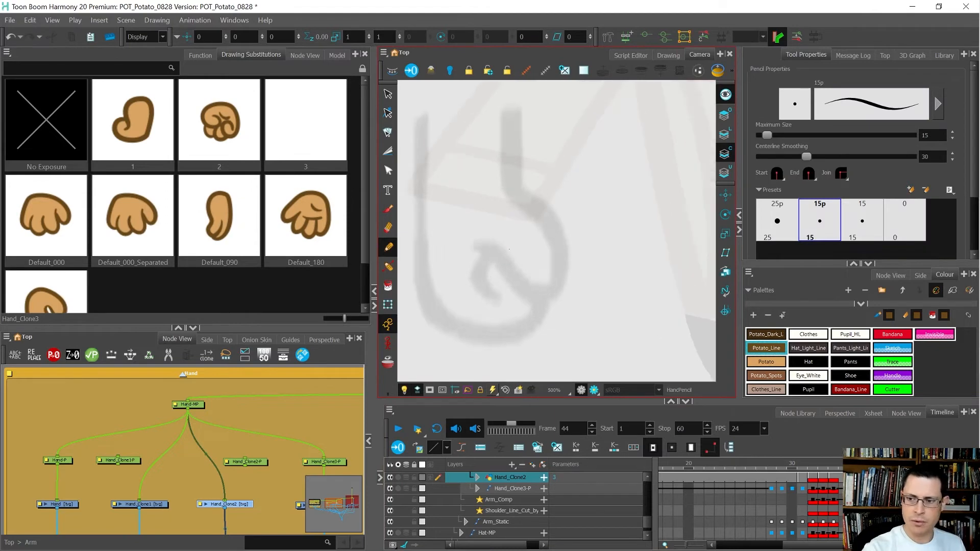
scroll(509, 249, up, 1)
mouse_move(509, 249)
mouse_down()
mouse_move(604, 239)
mouse_move(584, 223)
mouse_up()
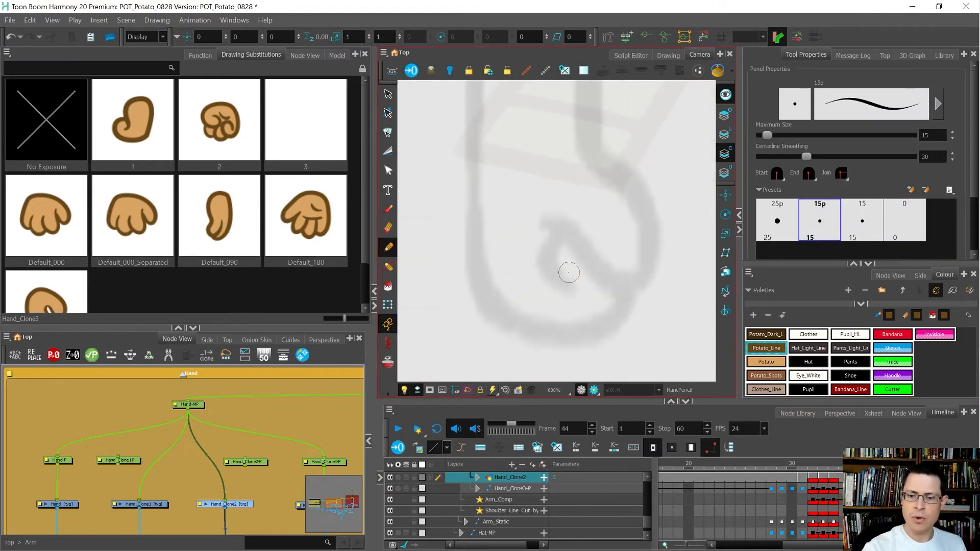
key(shift+t)
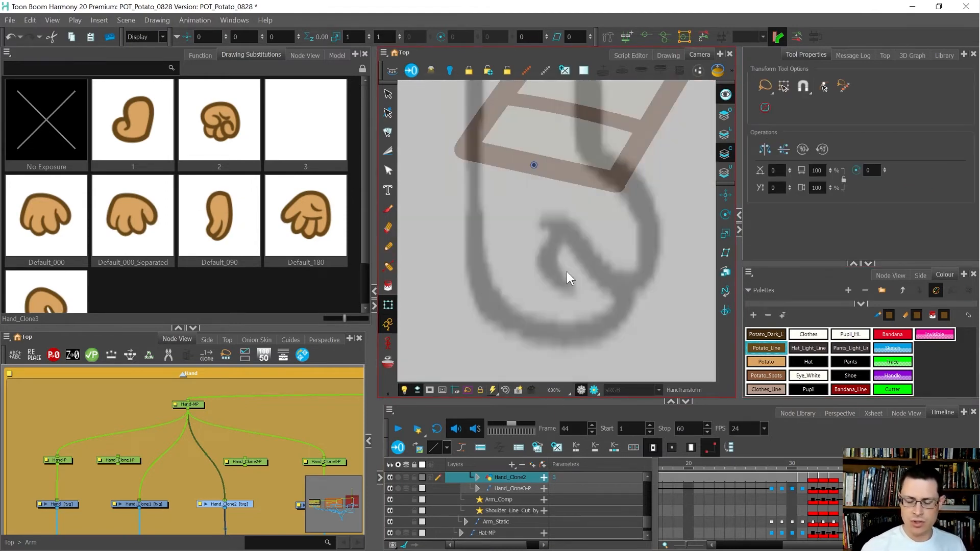
key(ctrl+z)
Step: Squash and skew the 270 hand's master peg to a vertical scale of 0.77, skew of 3.92 and rotation of -5.47
scroll(566, 271, down, 4)
key(b)
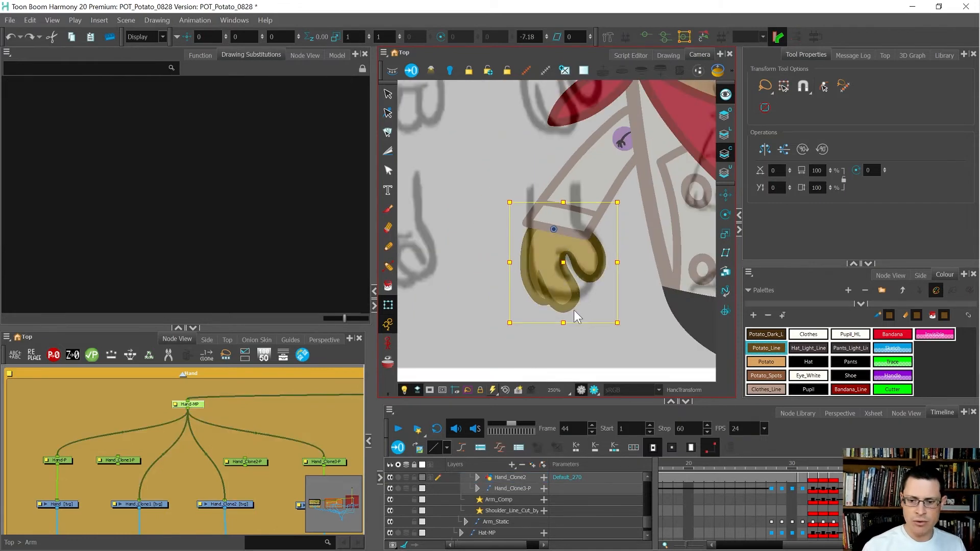
drag(570, 323, 578, 298)
scroll(572, 264, up, 1)
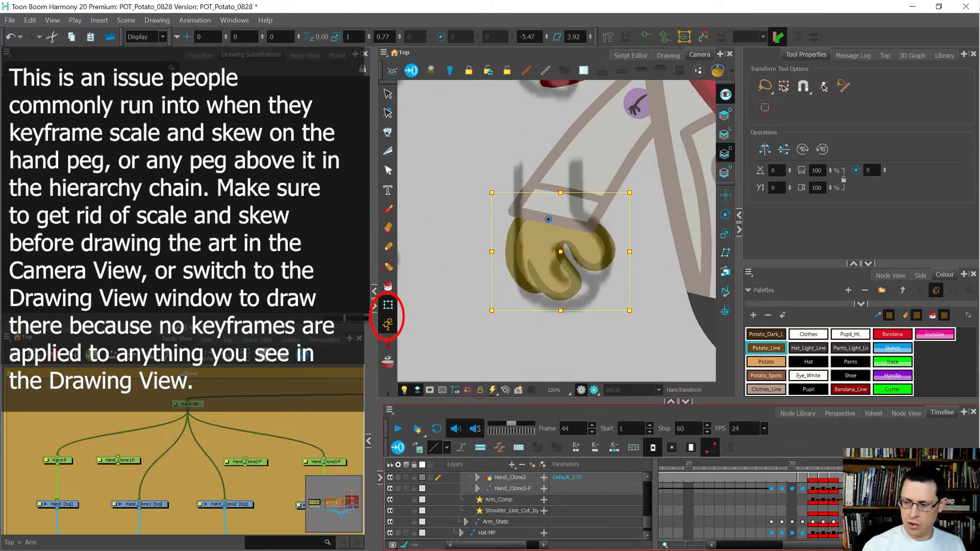
Step: Create an empty drawing on Hand_Clone2 at frame 44 and bring the Pencil over the 270 fist sketch
key(shift+b)
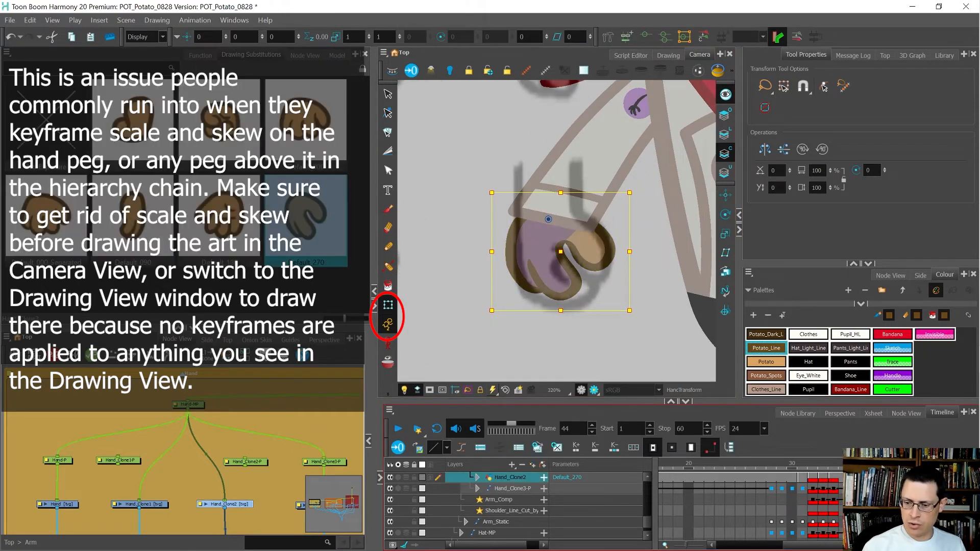
click(562, 449)
key(alt+/)
scroll(558, 250, up, 2)
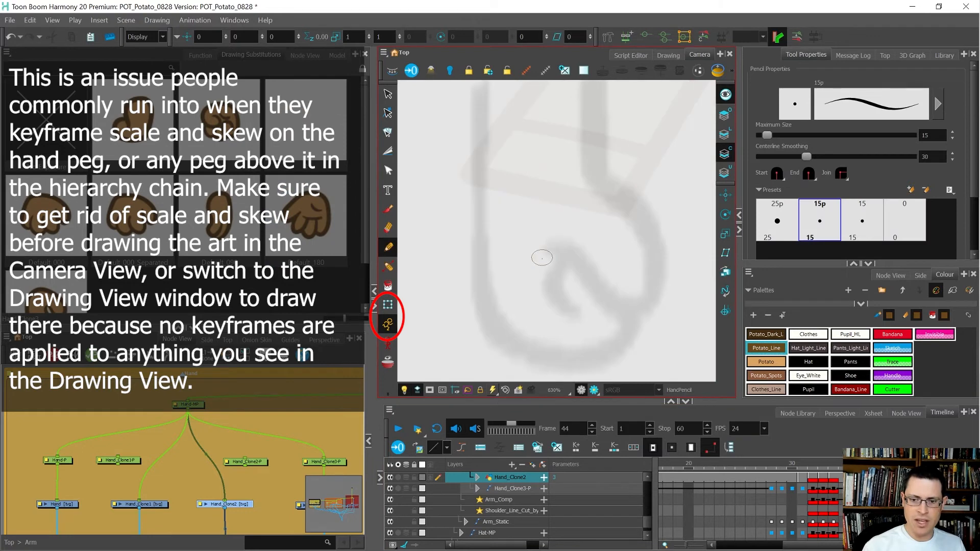
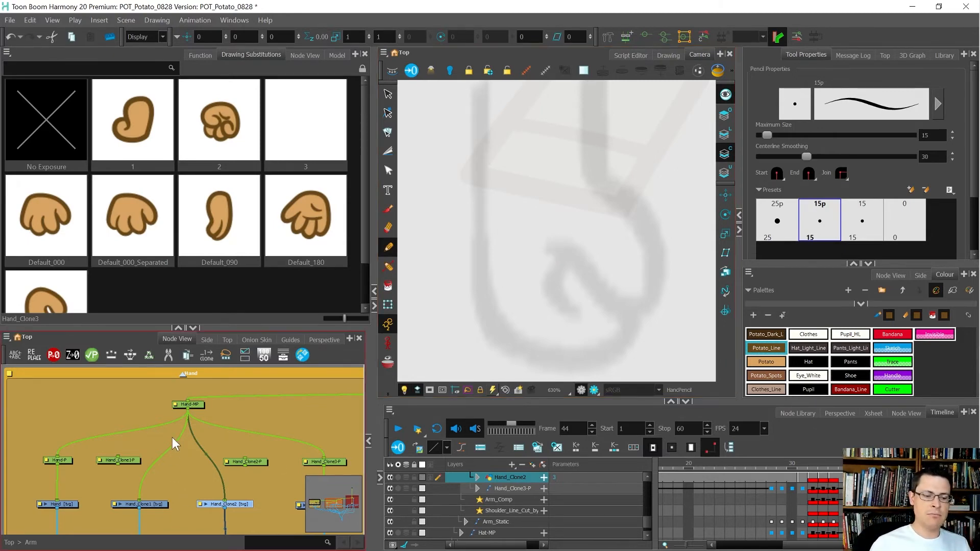
Step: Reset the Hand-MP peg's vertical scale to 1 and its skew to 0
click(188, 403)
scroll(152, 409, down, 5)
scroll(148, 412, down, 1)
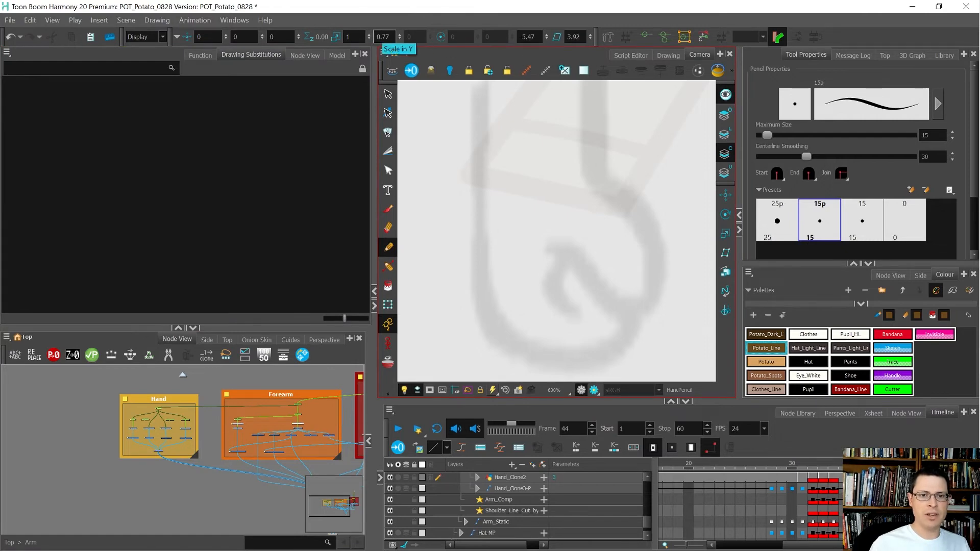
click(383, 37)
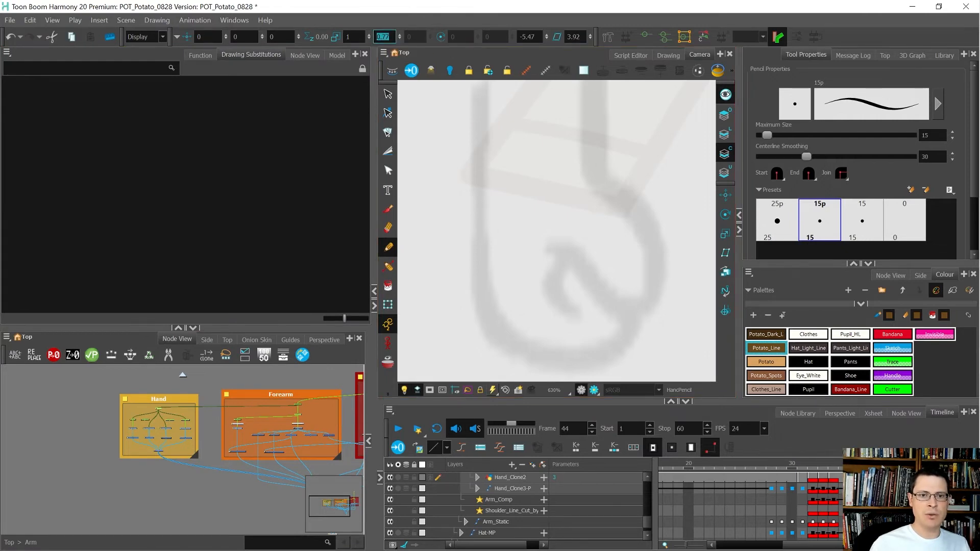
click(574, 37)
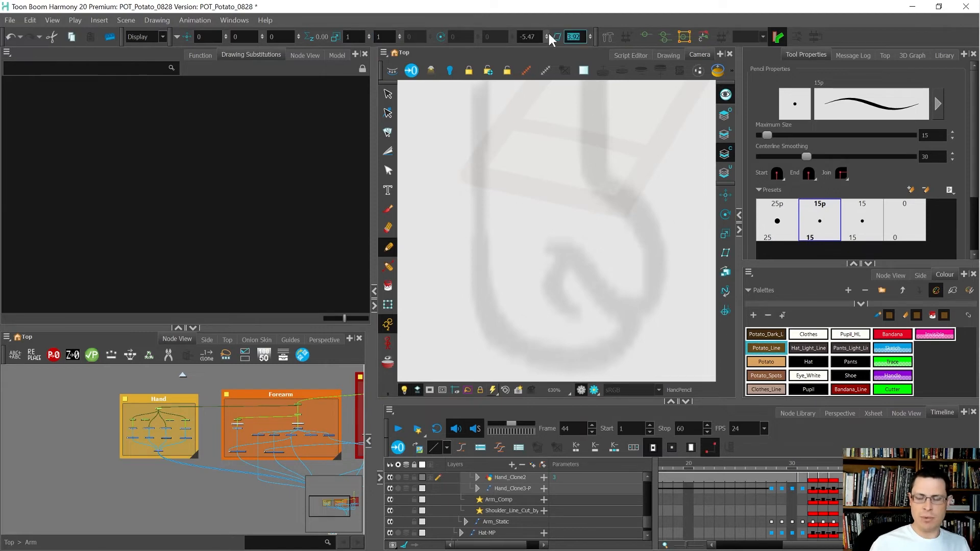
text(0)
key(Return)
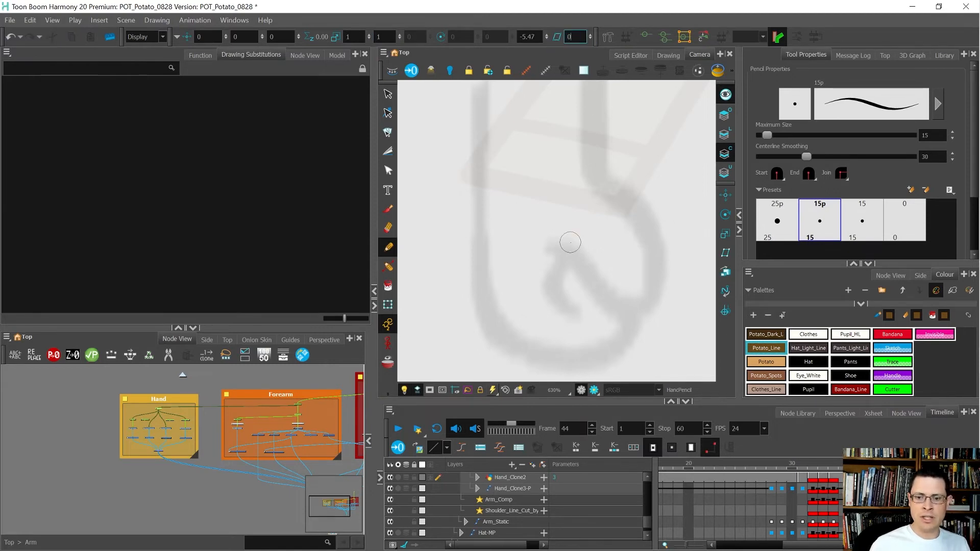
Step: Try a pencil stroke along the thumb of the 270 sketch with skew 222, and undo back to the default hand
text(222)
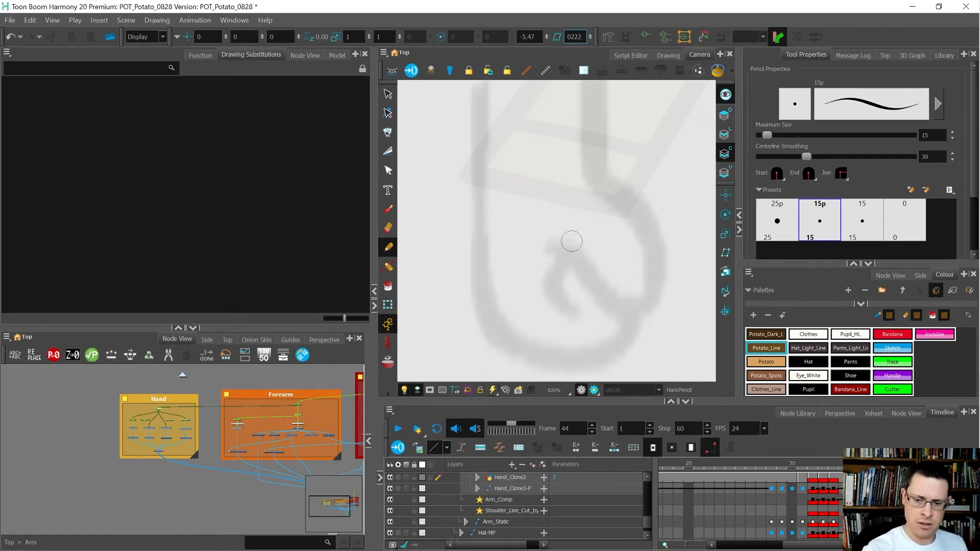
mouse_move(550, 255)
mouse_down()
mouse_move(573, 253)
mouse_move(615, 303)
mouse_move(633, 310)
mouse_move(651, 266)
mouse_up()
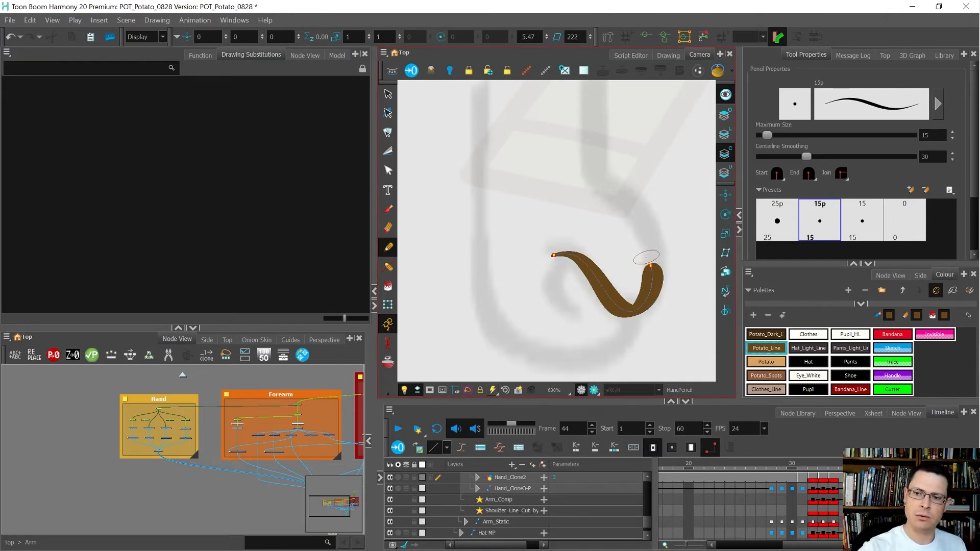
key(ctrl+z)
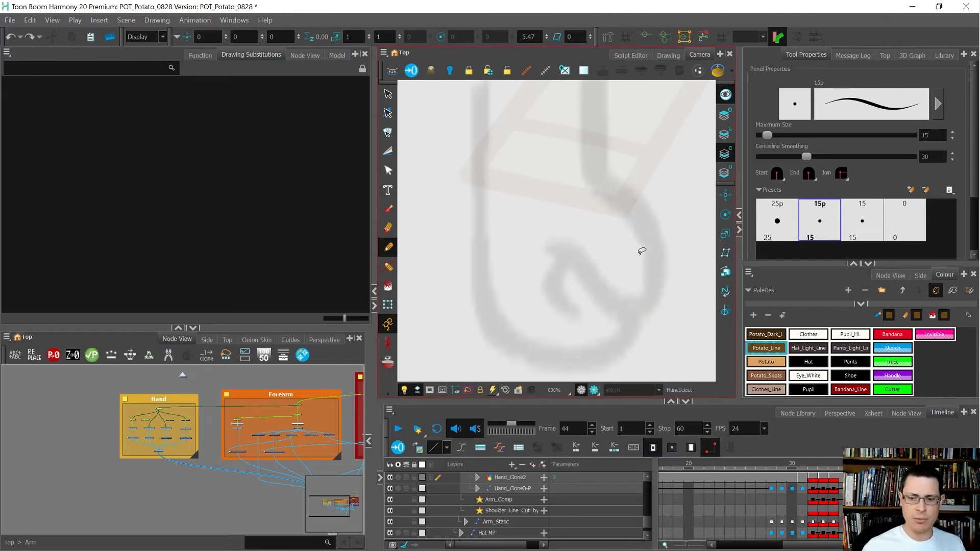
key(shift+t)
scroll(587, 247, down, 1)
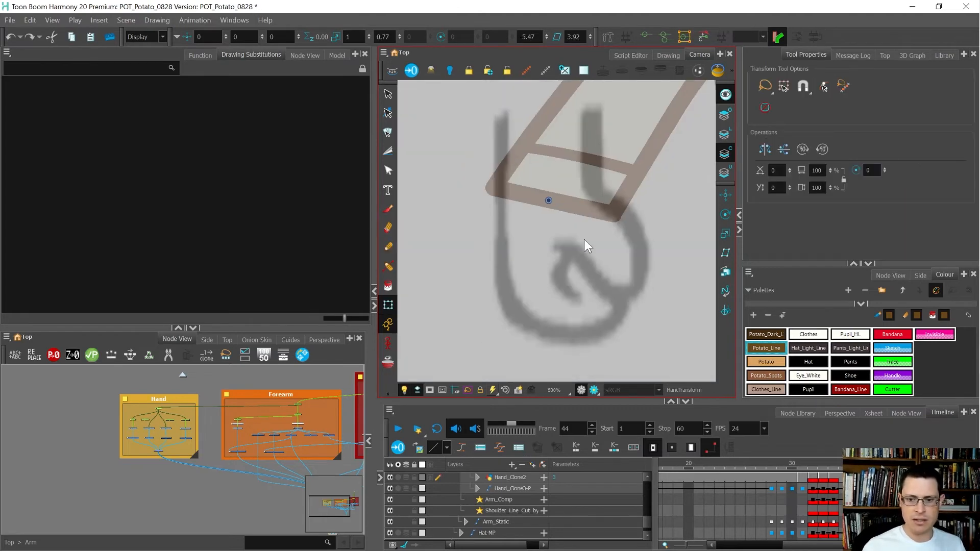
click(585, 241)
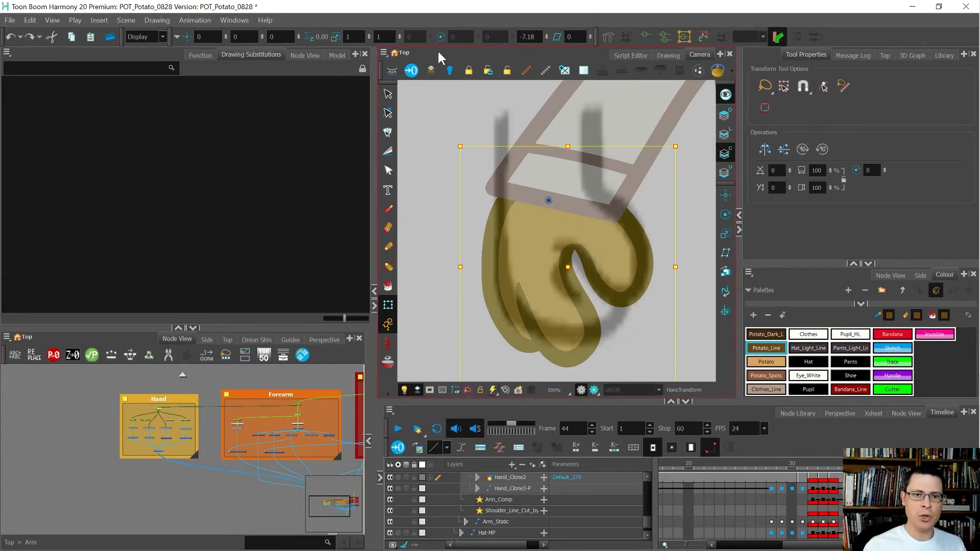
Step: Examine with the Contour Editor where the thumb and palm lines meet on the default 270 hand of Hand_Clone1
scroll(149, 428, up, 6)
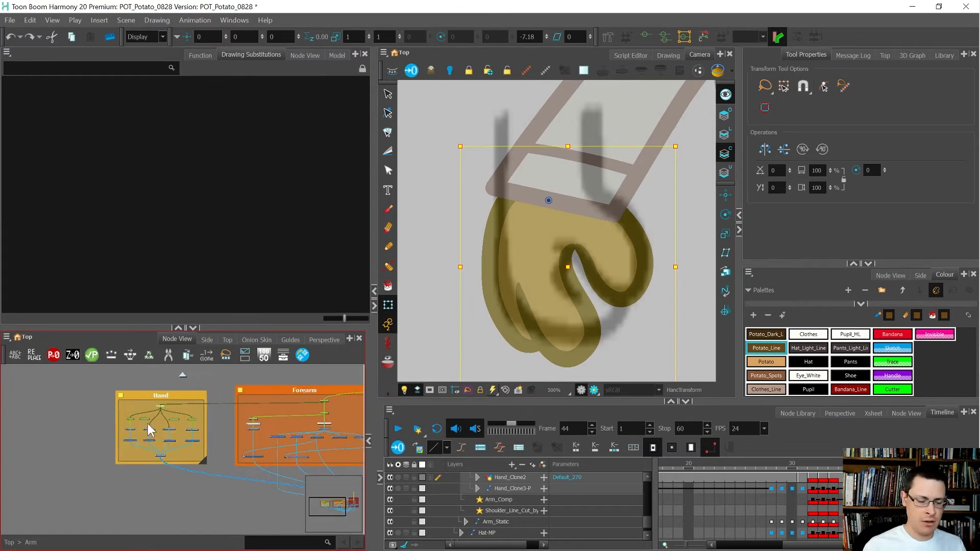
click(183, 449)
click(147, 433)
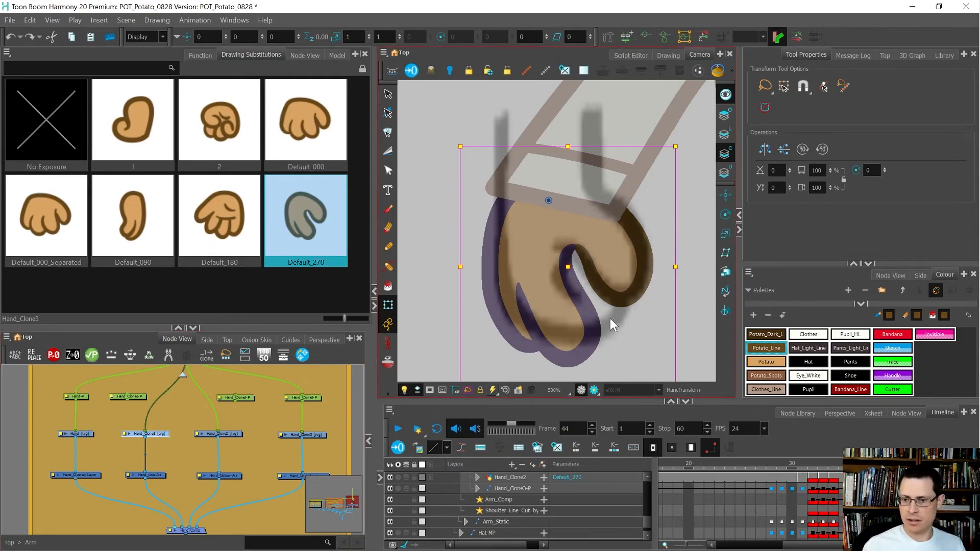
scroll(602, 222, up, 4)
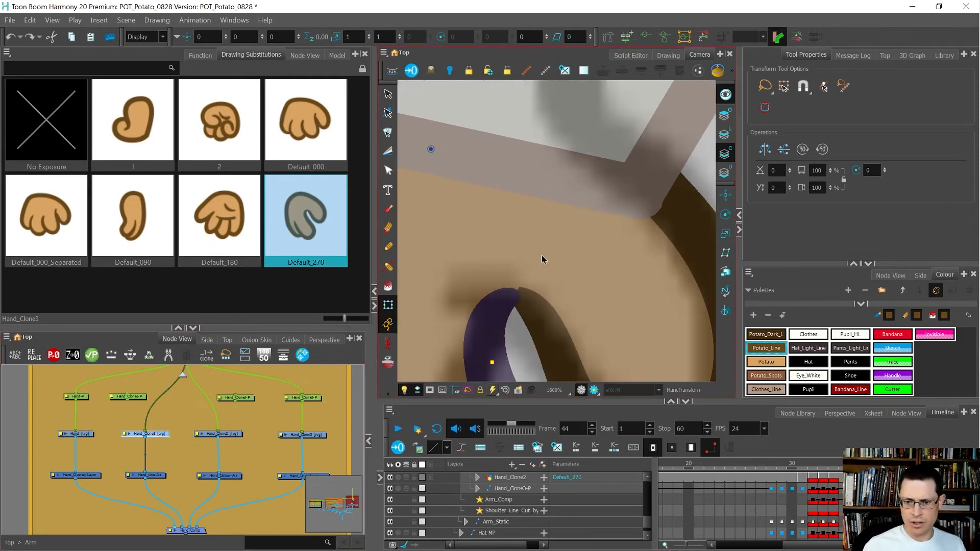
scroll(543, 260, down, 2)
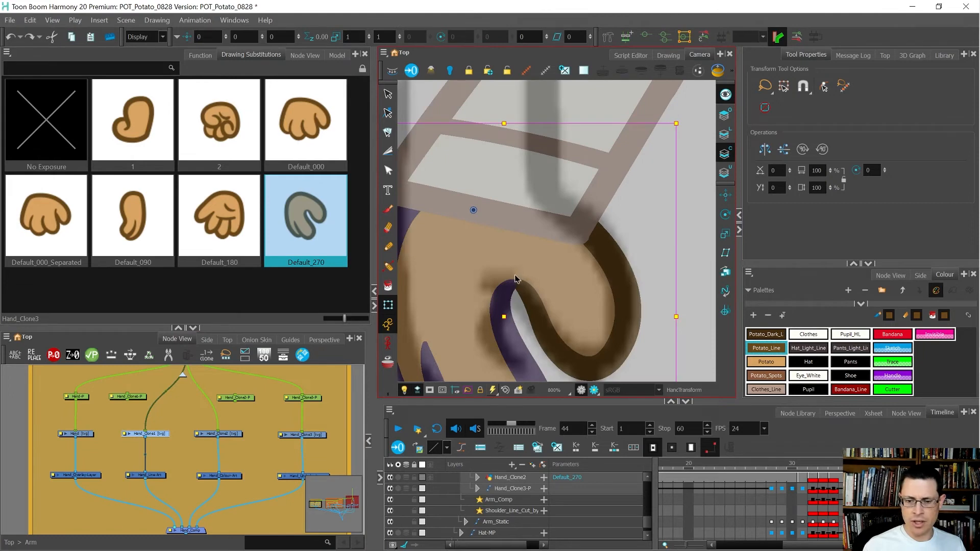
scroll(516, 279, up, 3)
scroll(523, 286, down, 1)
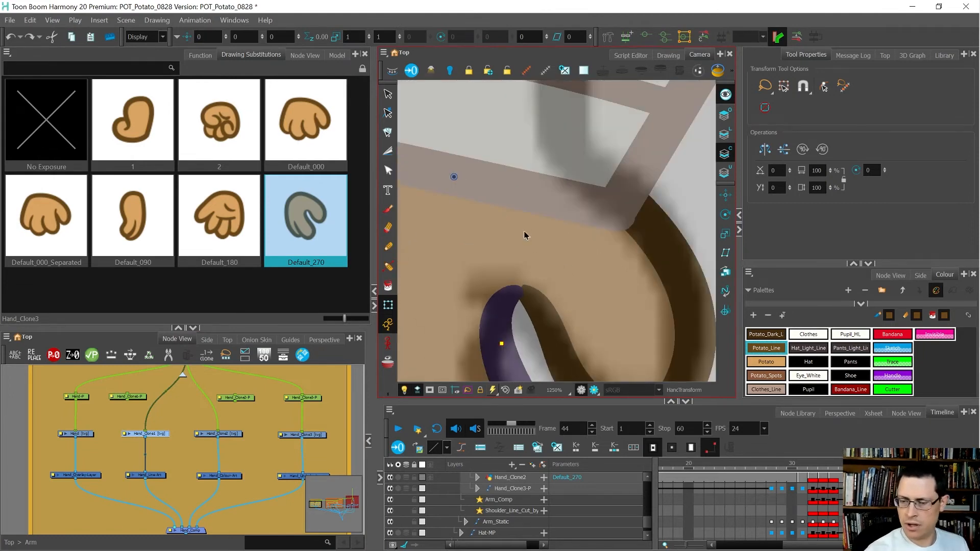
key(alt+q)
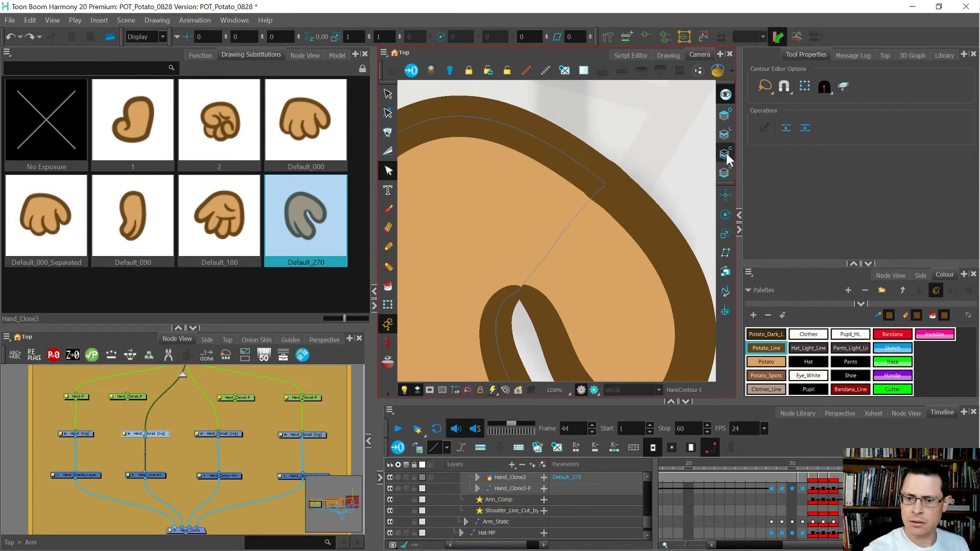
click(534, 269)
drag(521, 291, 512, 288)
click(523, 318)
scroll(578, 284, down, 4)
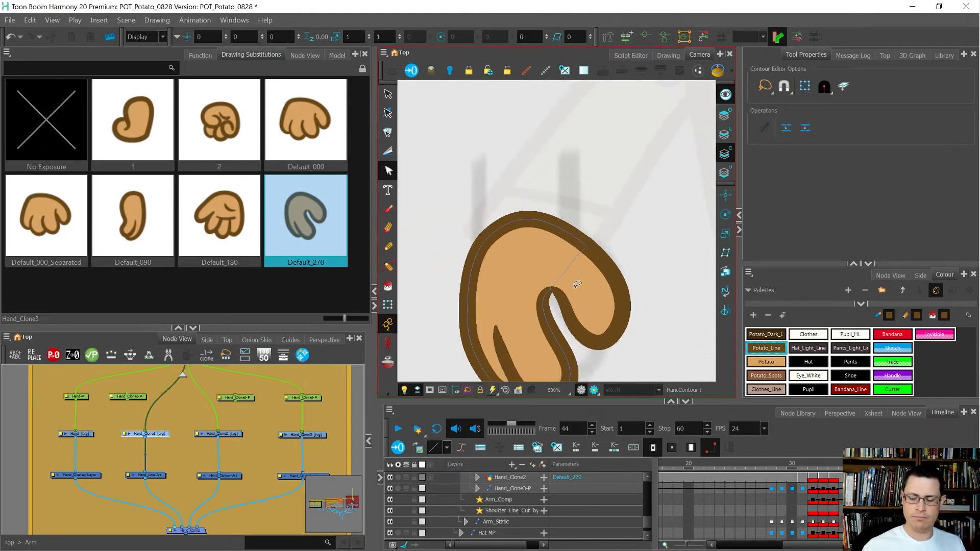
key(shift+t)
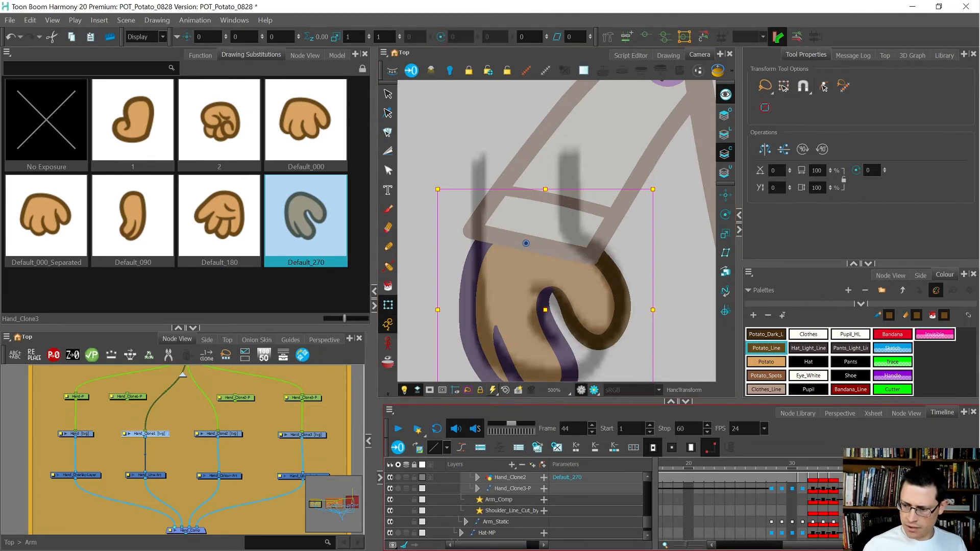
Step: Create an empty drawing on Hand_Clone2 at frame 44 and get the 15p Pencil ready in Potato_Line
key(j)
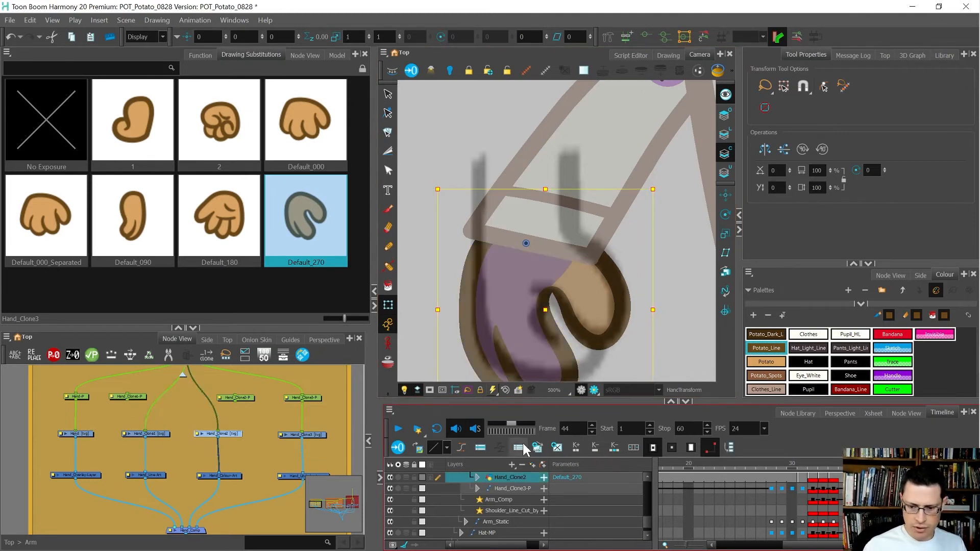
click(562, 449)
key(alt+/)
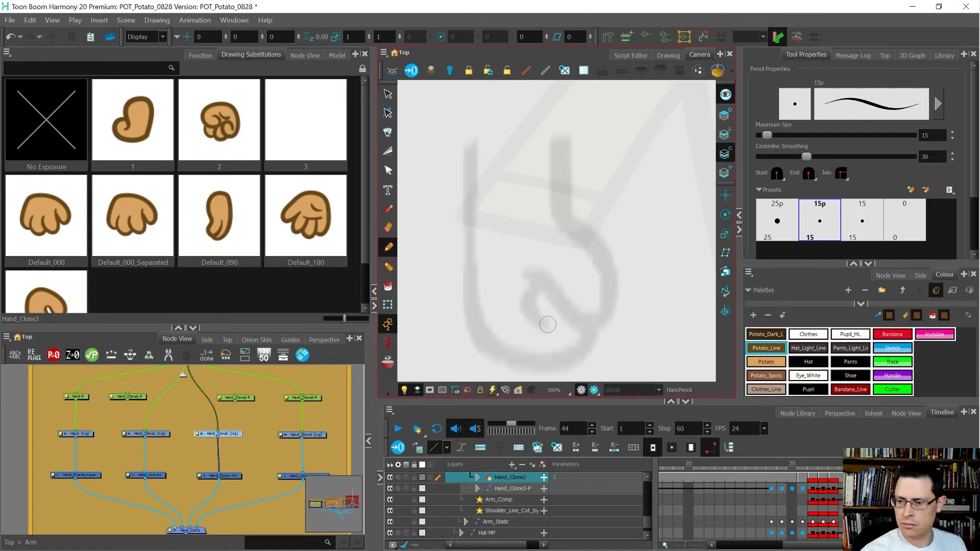
Step: Trace the 270 fist sketch in pencil with the thumb, the curled finger crease and a rounded outer contour closed behind the cuff
drag(596, 270, 599, 231)
mouse_move(525, 240)
mouse_down()
mouse_move(552, 244)
mouse_move(577, 286)
mouse_move(602, 280)
mouse_move(617, 245)
mouse_move(587, 190)
mouse_move(528, 176)
mouse_move(492, 189)
mouse_move(466, 218)
mouse_move(469, 238)
mouse_up()
mouse_move(543, 287)
mouse_down()
mouse_move(528, 266)
mouse_move(536, 246)
mouse_move(564, 242)
mouse_move(593, 262)
mouse_move(586, 306)
mouse_move(567, 323)
mouse_move(534, 326)
mouse_move(493, 307)
mouse_move(470, 272)
mouse_move(462, 238)
mouse_move(472, 220)
mouse_up()
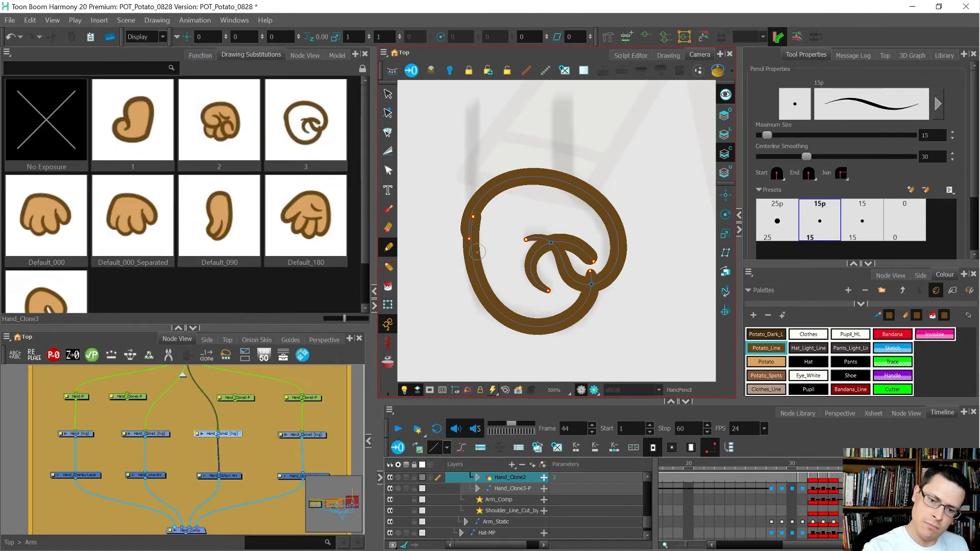
Step: Smooth the kink in the 270 fist's outer outline behind the cuff with the Contour Editor, rounding the upper back of the hand
key(alt+q)
key(alt+s)
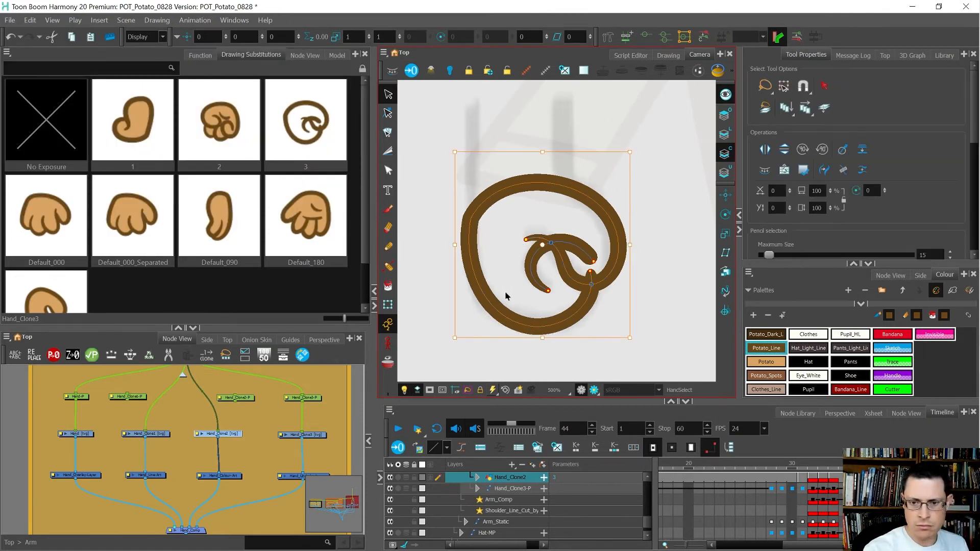
key(alt+q)
click(471, 219)
drag(503, 163, 486, 134)
click(626, 299)
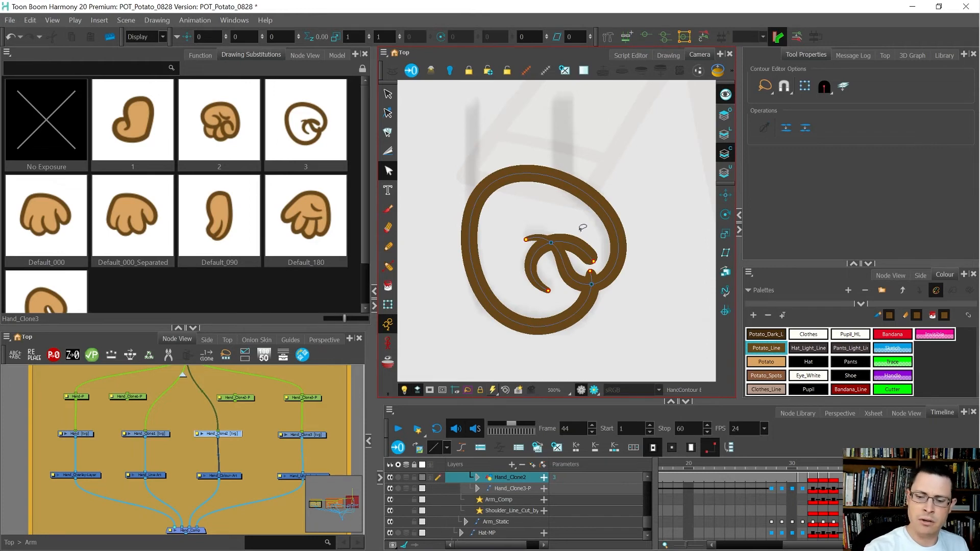
Step: Try cutting the thumb line's overshoot with a round tip and adjusting the thickness at the crease junction with the Pencil Editor, and revert to the uncut line
click(595, 261)
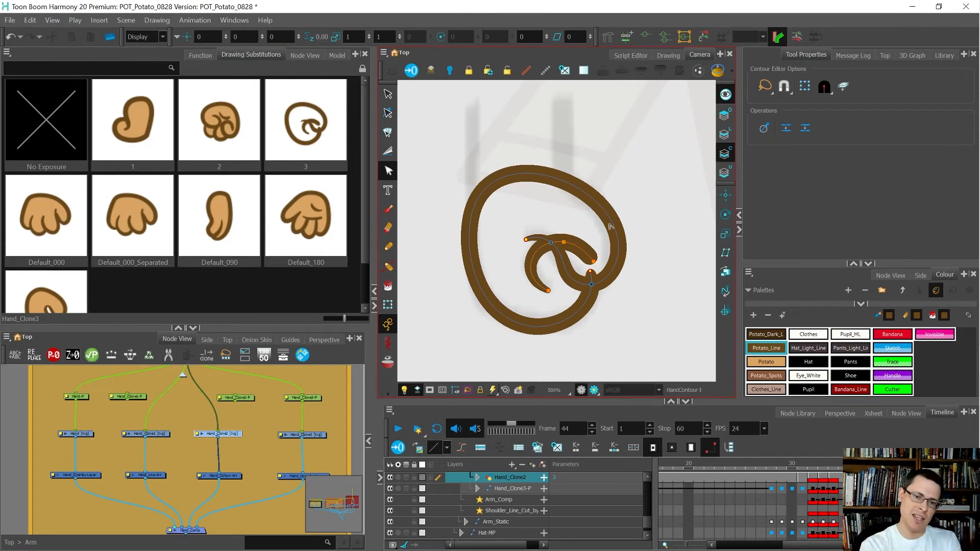
click(388, 151)
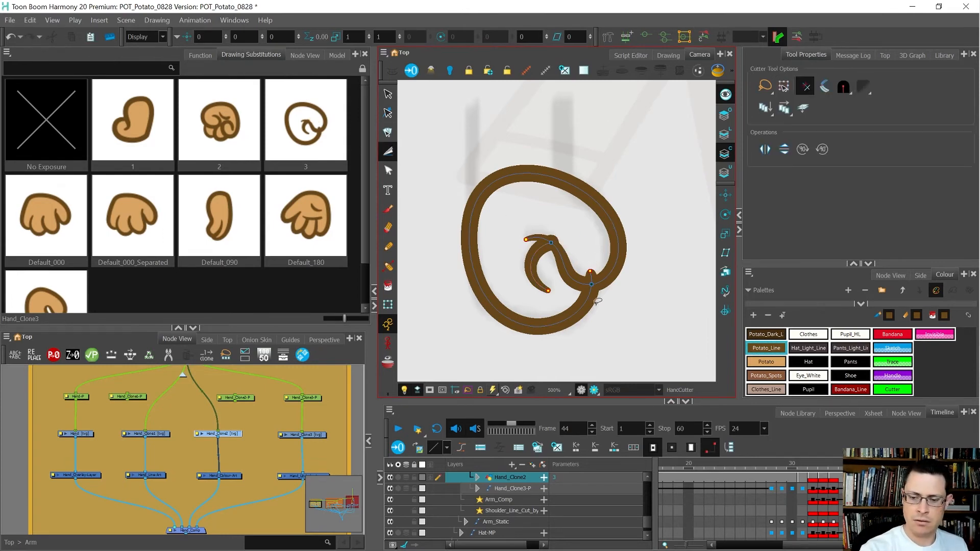
scroll(552, 253, up, 2)
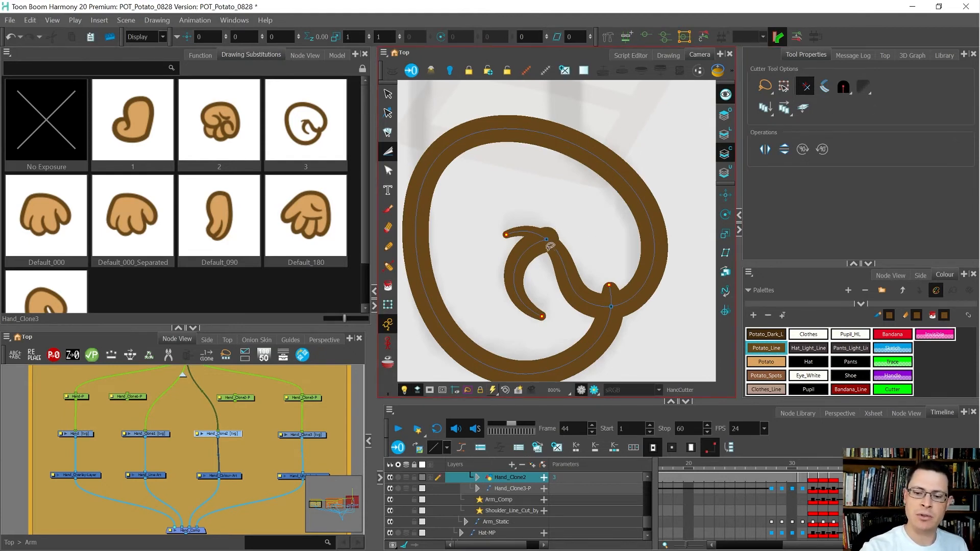
key(alt+w)
click(535, 247)
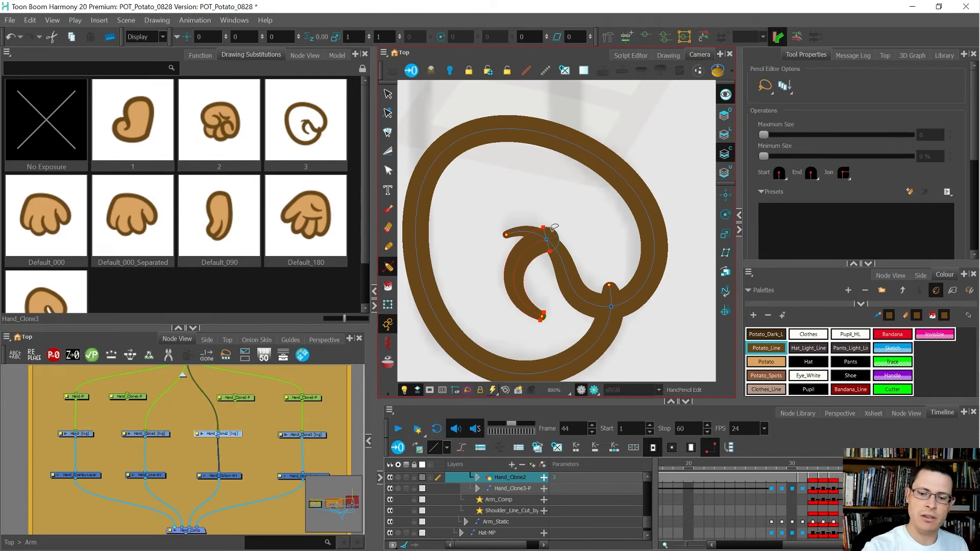
drag(558, 237, 552, 244)
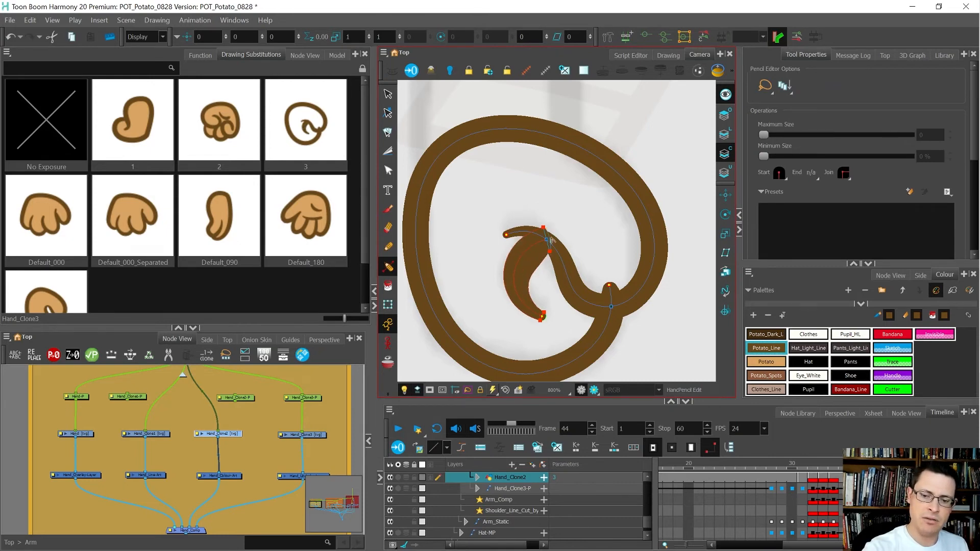
key(ctrl+z)
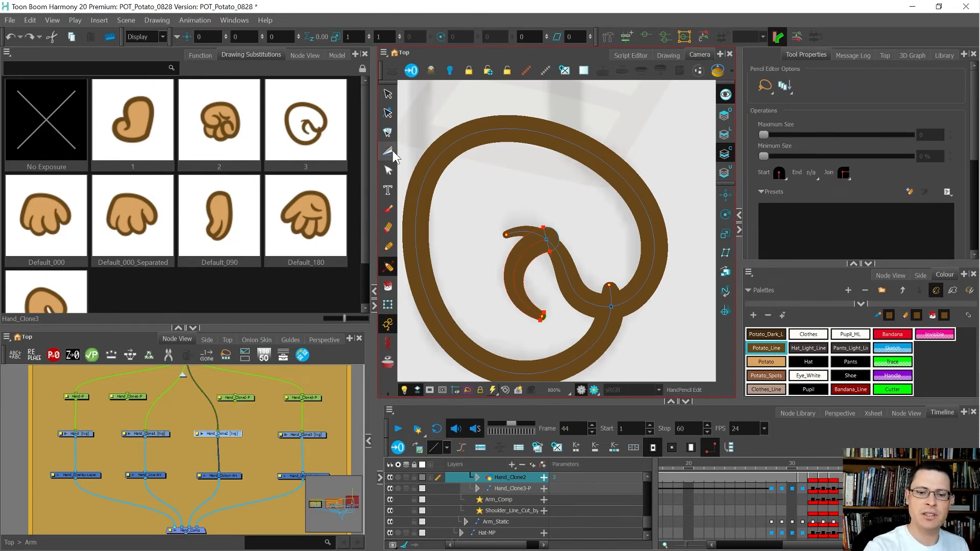
key(alt+t)
key(ctrl+shift+z)
Step: Set the Cutter's tip style to Bevel and trim both line ends overshooting the thumb junctions of the 270 fist
click(844, 86)
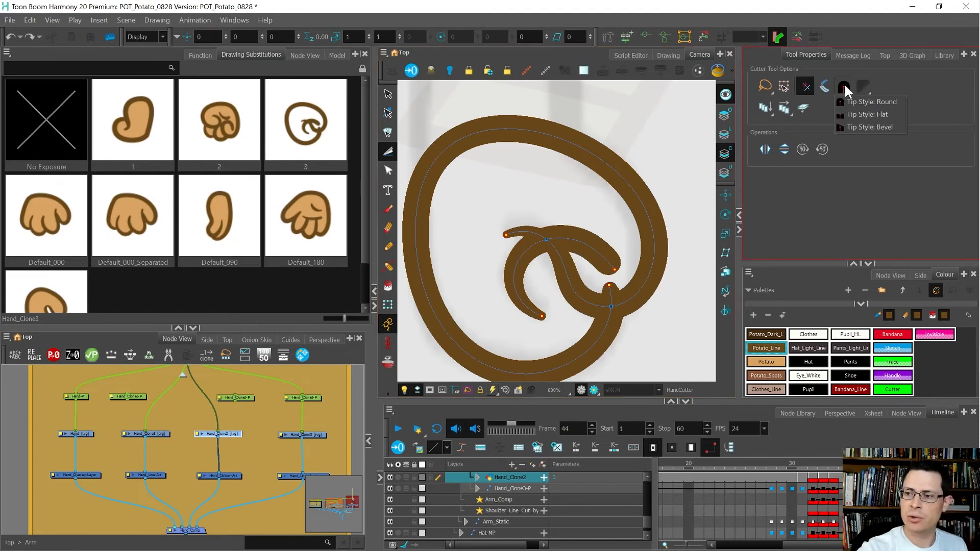
click(870, 127)
mouse_move(583, 230)
mouse_down()
mouse_move(594, 273)
mouse_move(584, 285)
mouse_up()
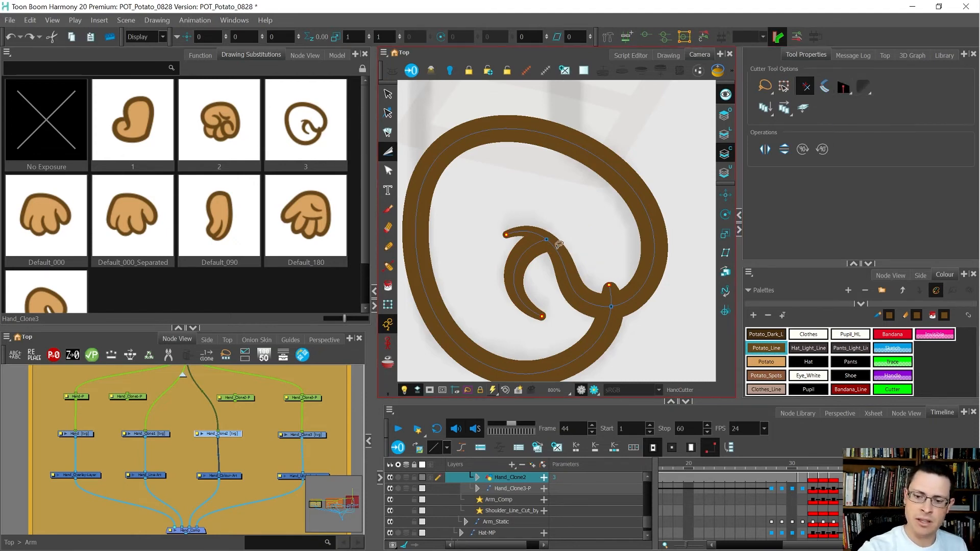
click(609, 287)
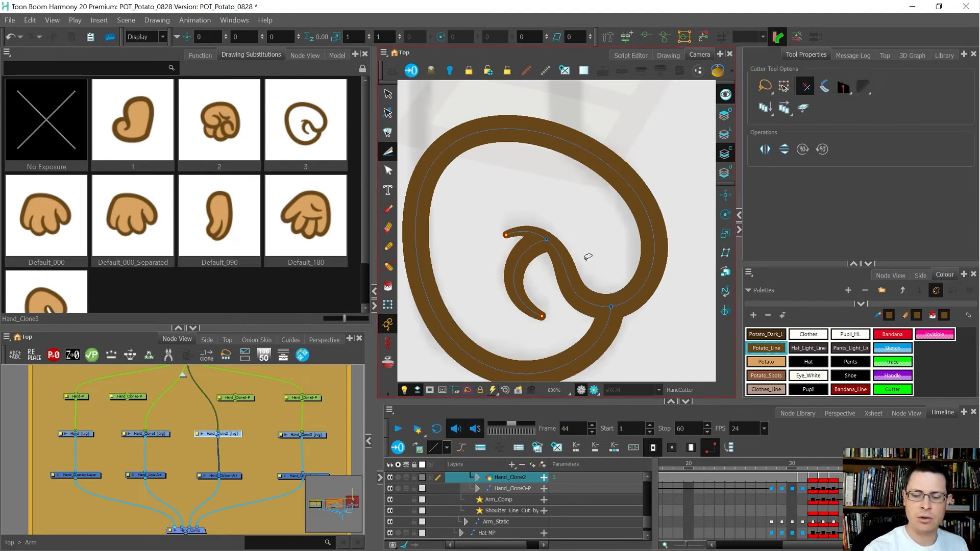
Step: In the Drawing view with onion skin on, move the 270 fist's pencil lines from the Colour Art layer to the Line Art layer
click(670, 54)
key(shift+l)
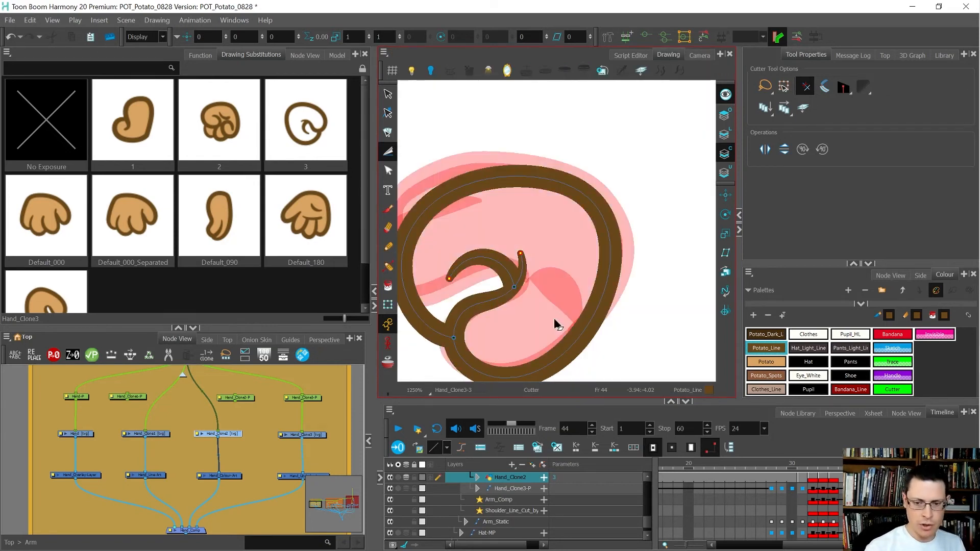
key(shift+z)
scroll(528, 292, up, 8)
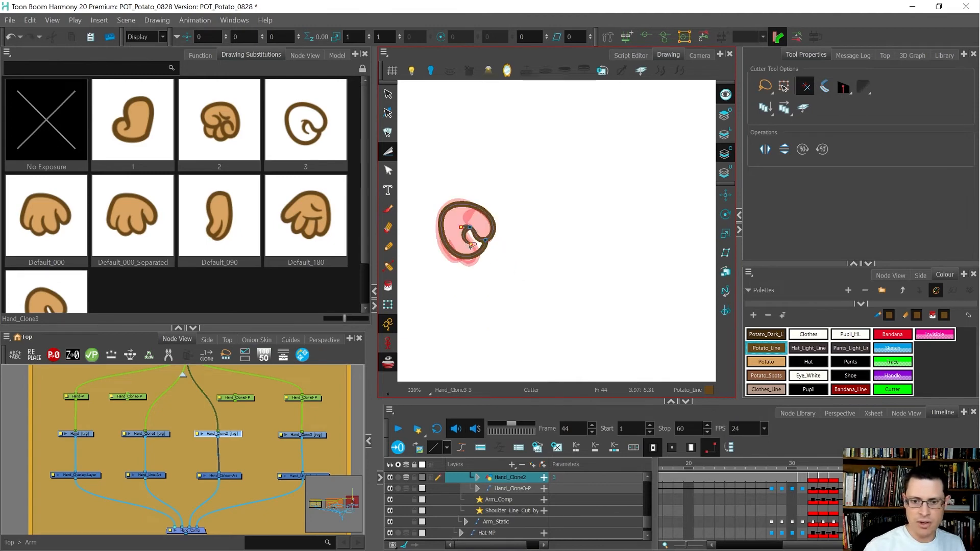
key(alt+s)
mouse_move(588, 289)
mouse_down()
mouse_move(589, 227)
mouse_move(477, 122)
mouse_move(481, 313)
mouse_move(577, 306)
mouse_up()
key(Delete)
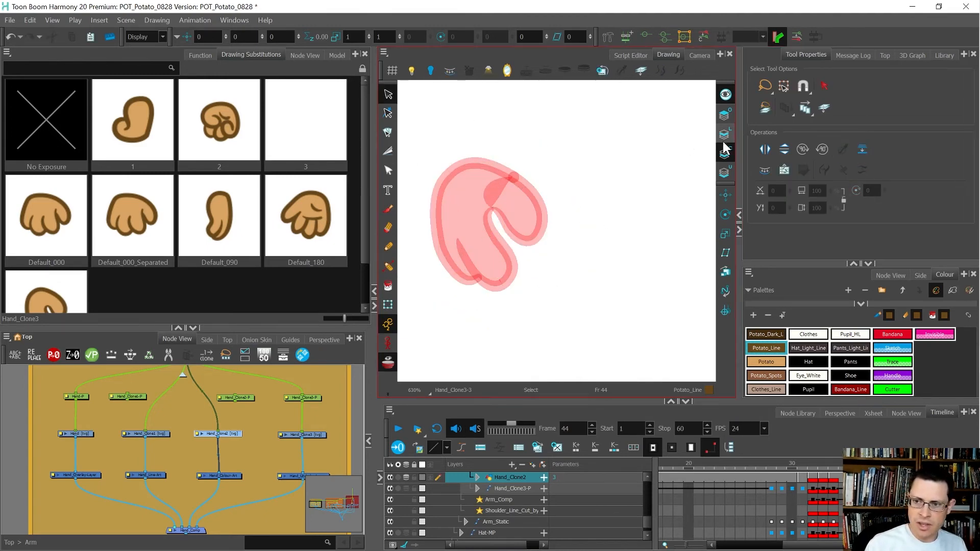
click(725, 134)
key(ctrl+z)
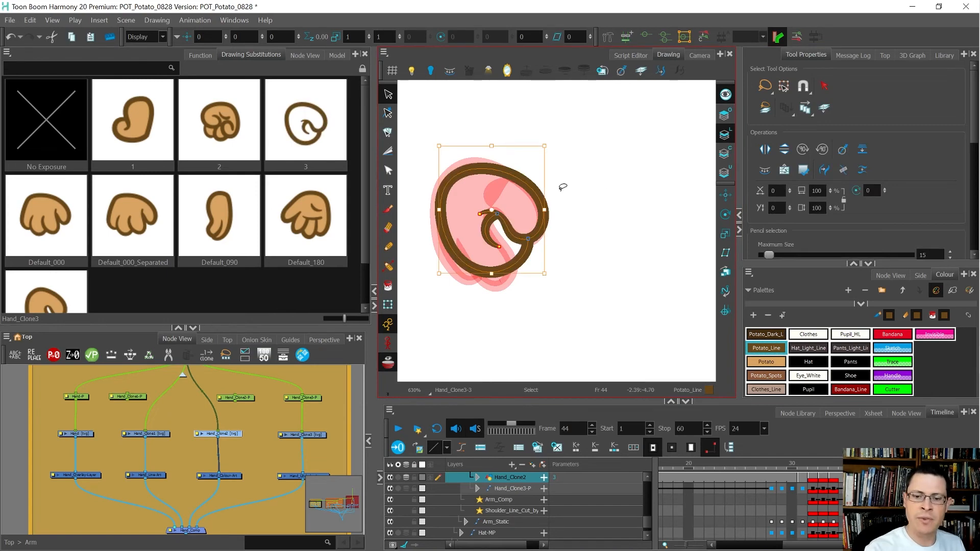
Step: Shift the fist's lines to align with the upper contour of the onion-skinned default 270 hand, and turn off onion skin
mouse_move(518, 237)
mouse_down()
mouse_move(511, 227)
mouse_move(516, 235)
mouse_up()
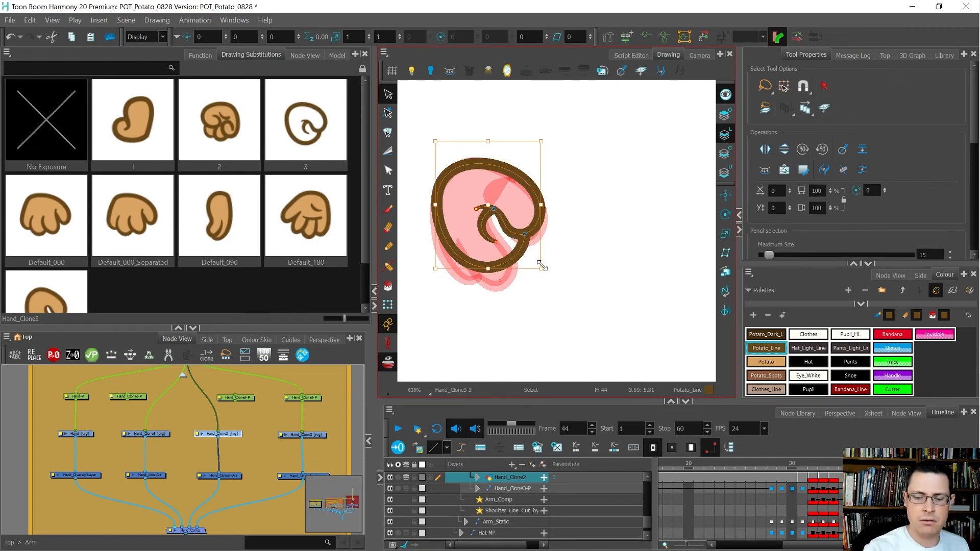
click(566, 278)
key(alt+o)
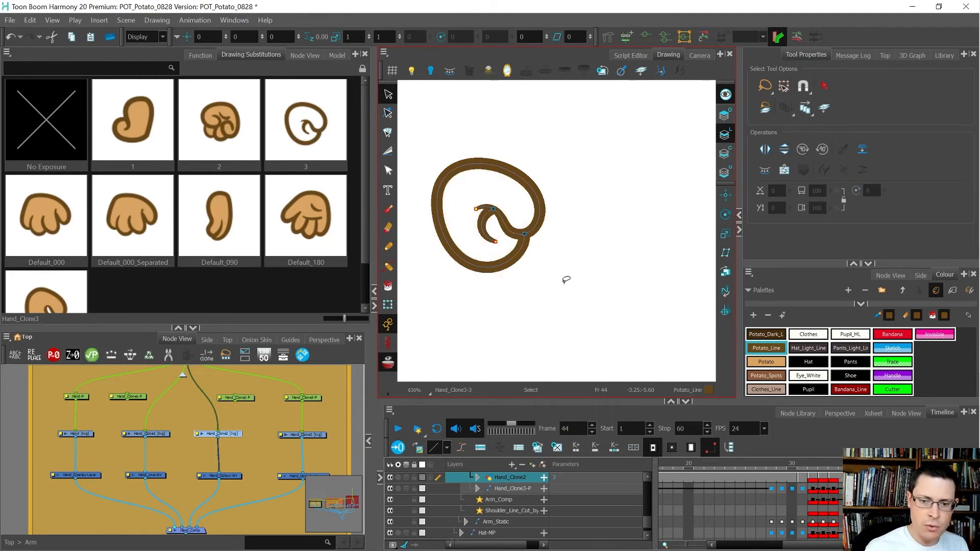
Step: Compare the position and size of the 270 fist at frame 44 with the default 270 hand at frame 43 by flipping between frames
key(comma)
key(comma)
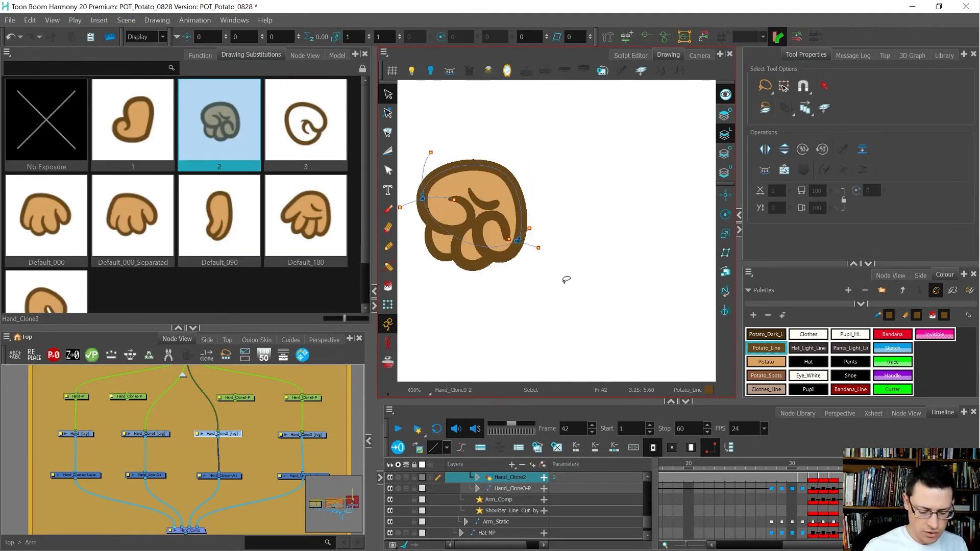
key(period)
key(period)
key(comma)
key(period)
key(comma)
key(period)
key(comma)
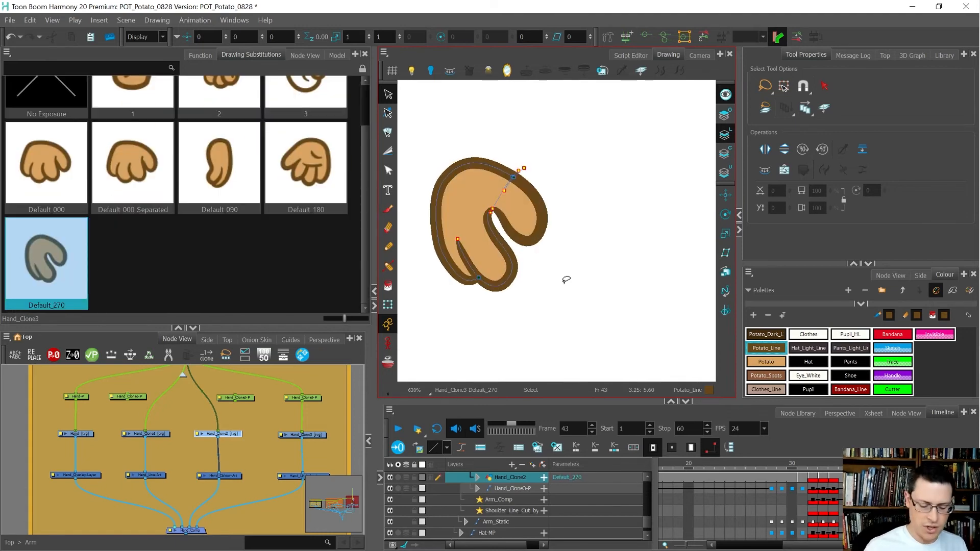
key(period)
key(comma)
key(period)
key(comma)
key(period)
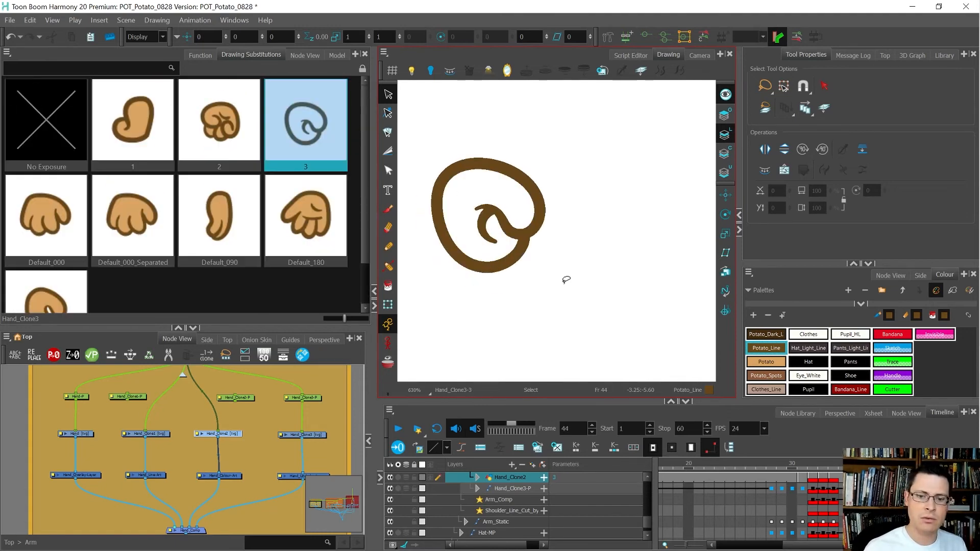
key(comma)
key(period)
key(comma)
key(period)
key(comma)
key(period)
key(comma)
key(period)
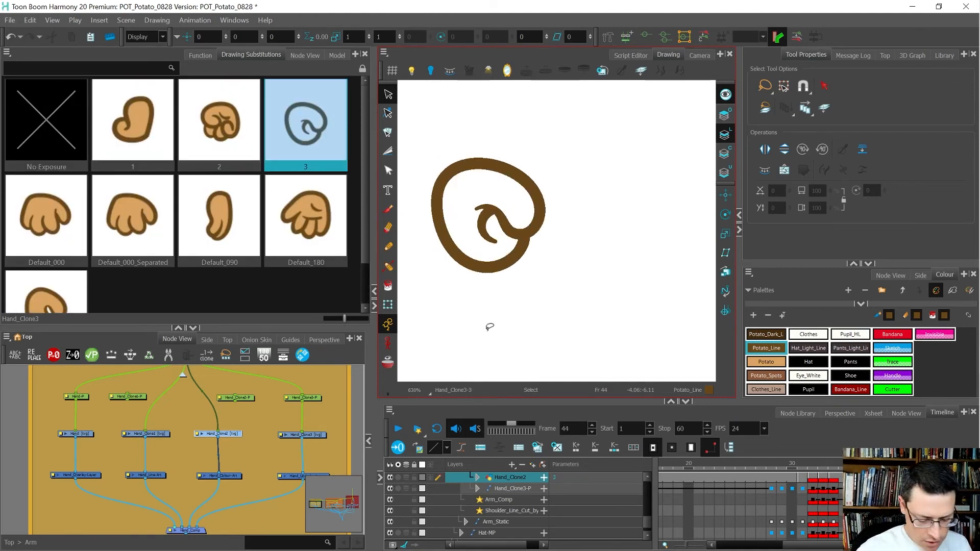
Step: Fill the inside of the 270 fist with the Potato colour
click(388, 286)
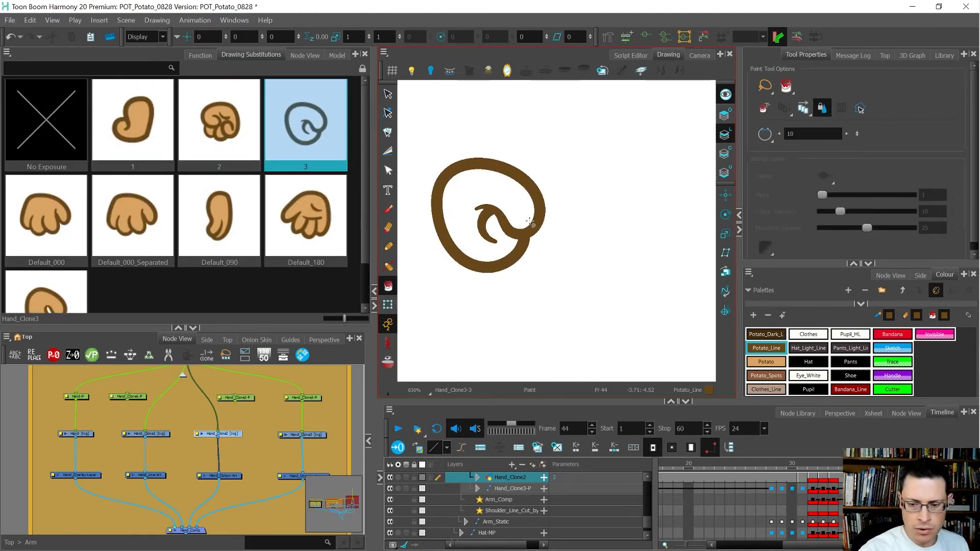
click(766, 361)
click(508, 188)
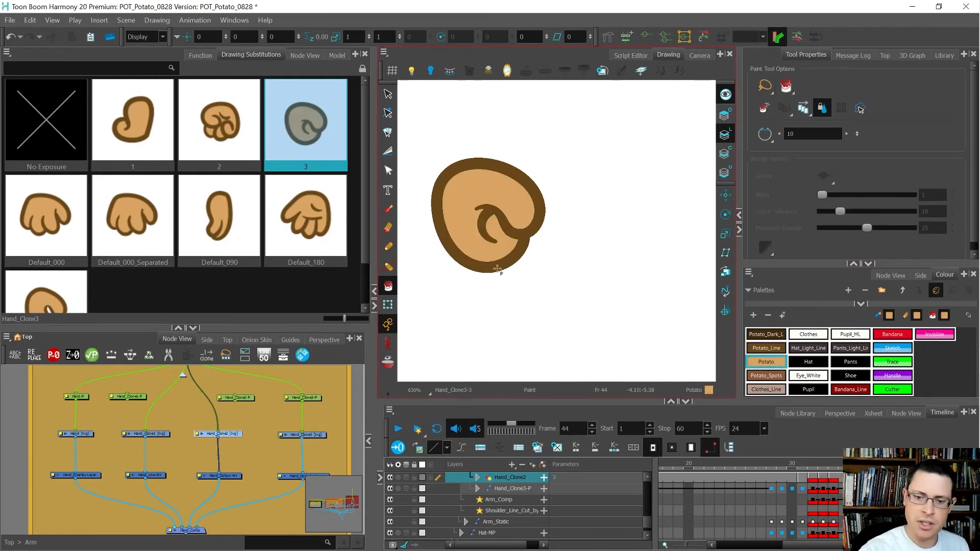
Step: Move the fist's Potato fill from the Line Art layer to the Colour Art layer
key(alt+s)
click(503, 253)
key(ctrl+x)
click(727, 154)
key(ctrl+v)
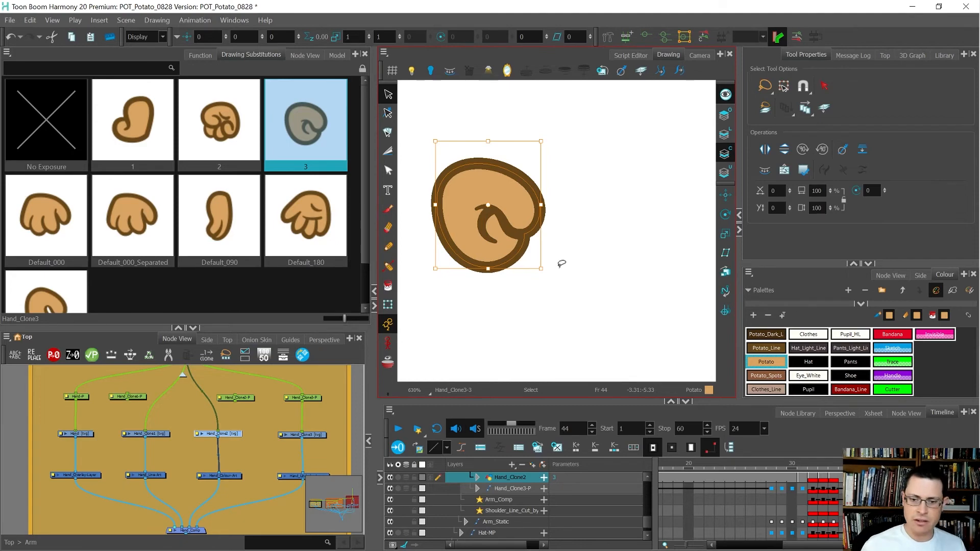
Step: Expose the Default_000 hand on Hand_Clone2 at frame 45 and create an empty drawing at frame 46
scroll(546, 261, down, 1)
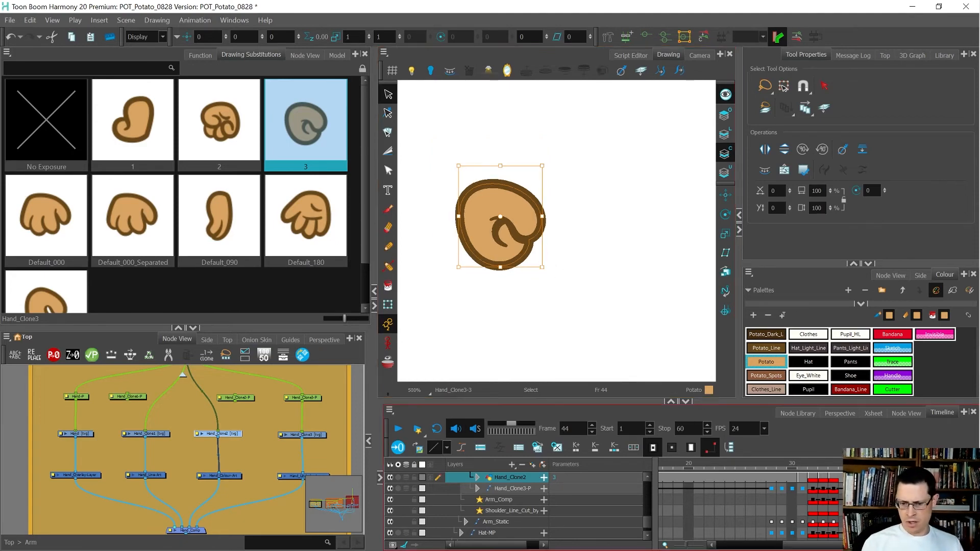
scroll(814, 500, down, 1)
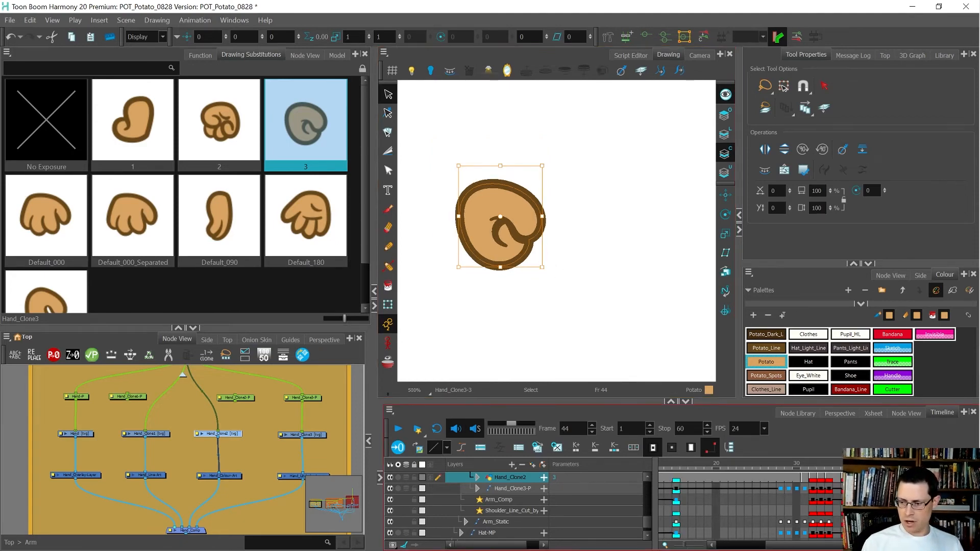
key(period)
key(period)
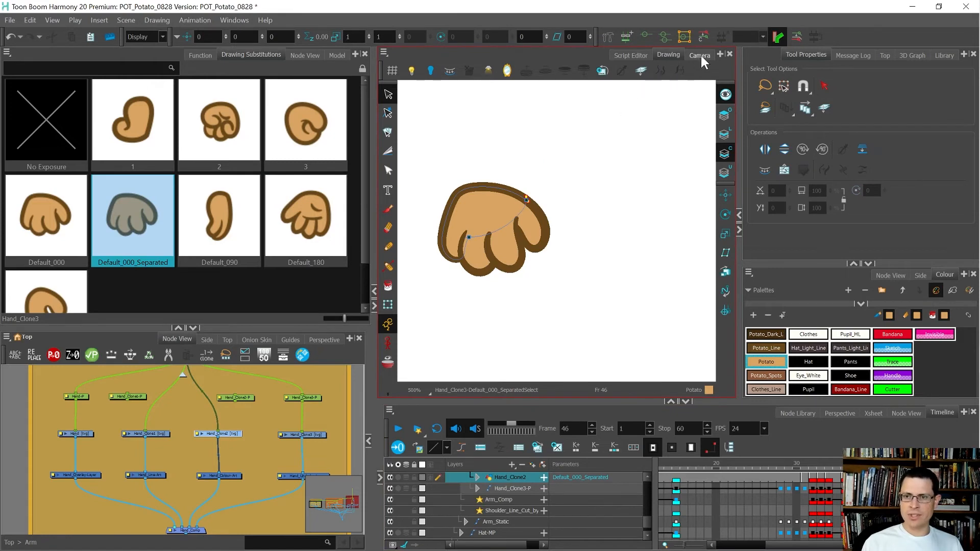
click(700, 53)
scroll(560, 183, down, 10)
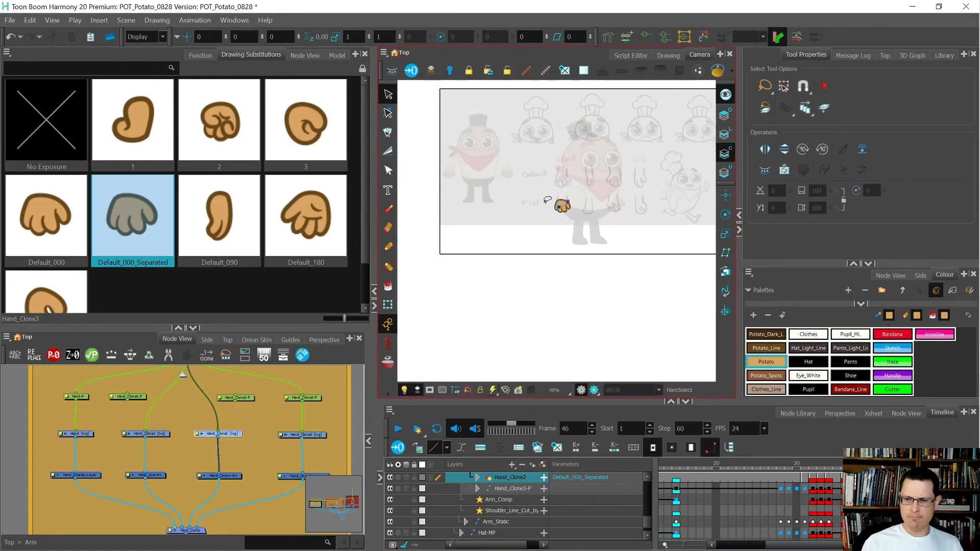
scroll(548, 200, up, 5)
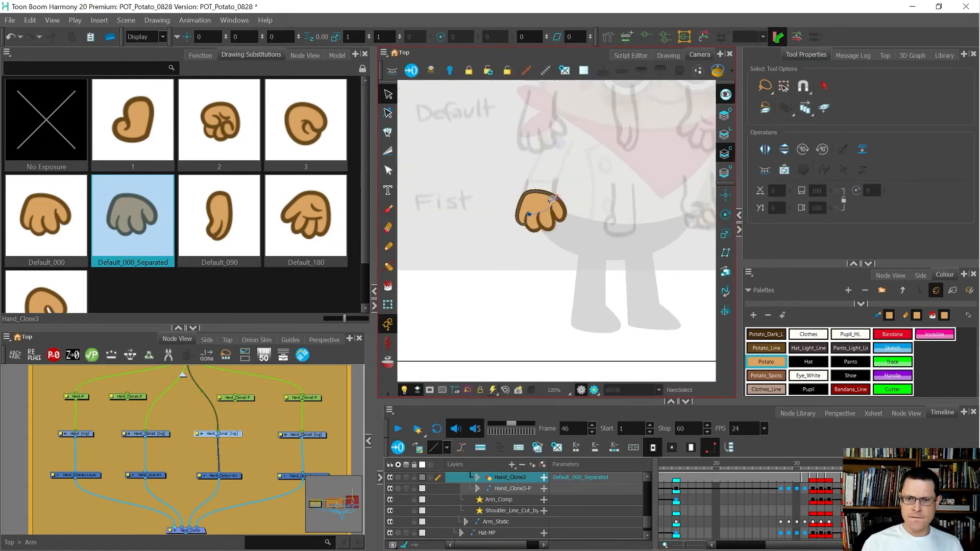
scroll(551, 198, up, 3)
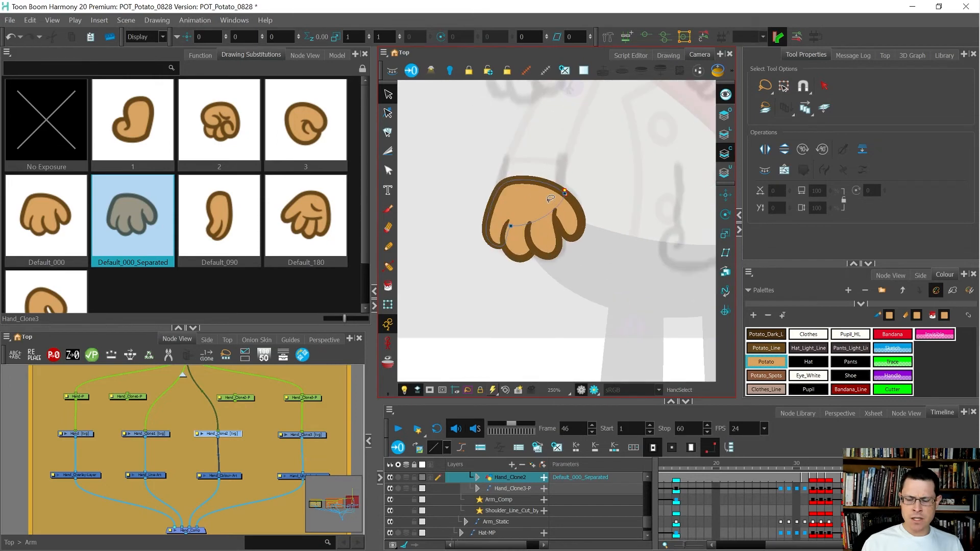
key(shift+t)
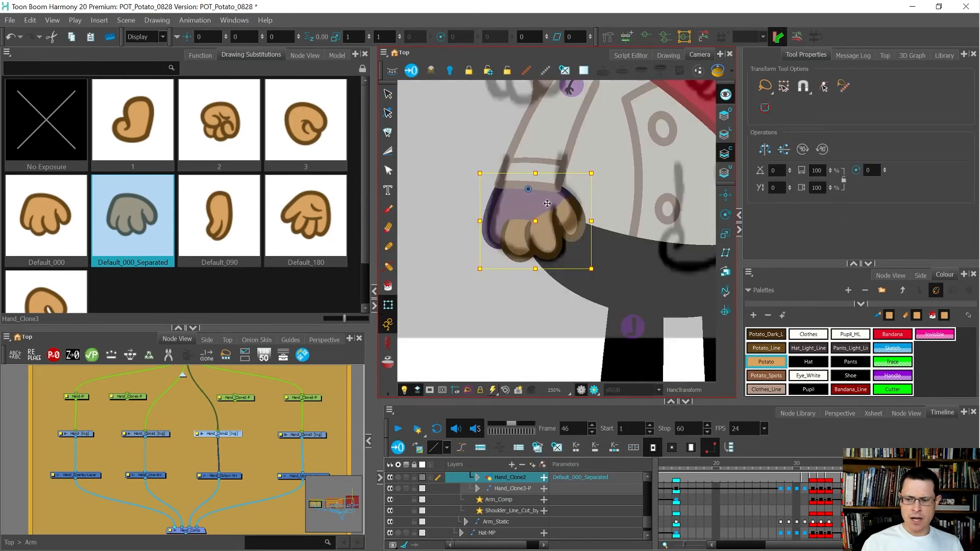
key(comma)
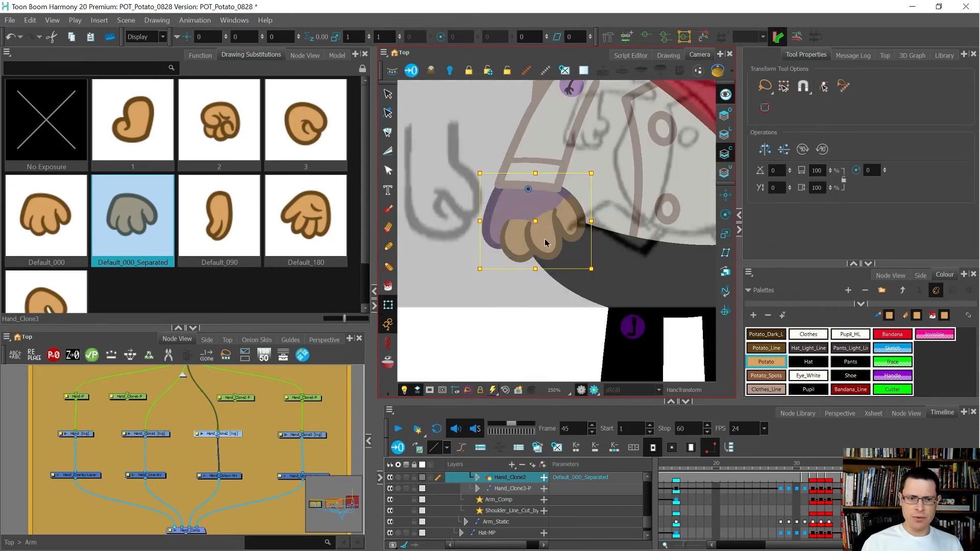
click(52, 225)
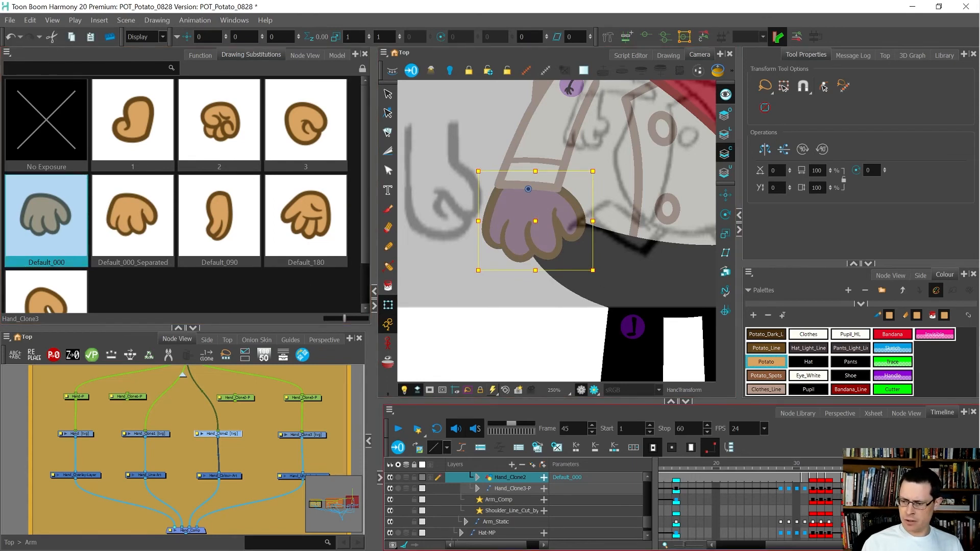
key(period)
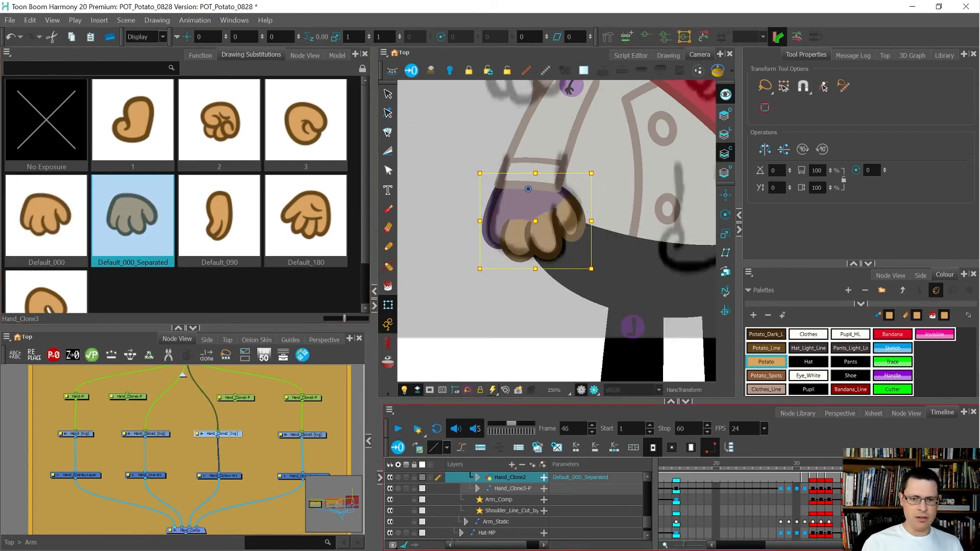
click(556, 453)
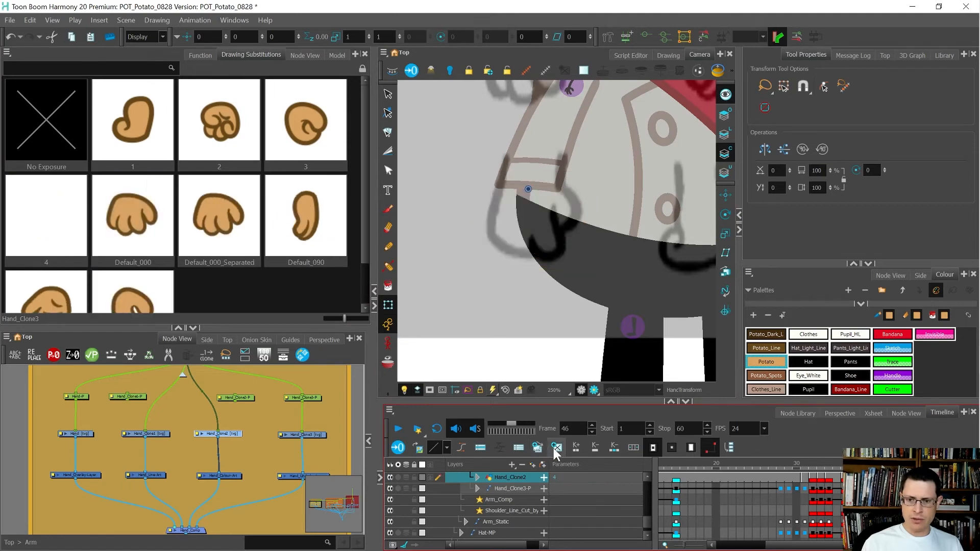
Step: Draw the fist's curled index finger over the rough sketch at frame 46 as a U-shaped Potato_Line pencil stroke
scroll(550, 213, up, 1)
key(alt+b)
scroll(539, 204, up, 1)
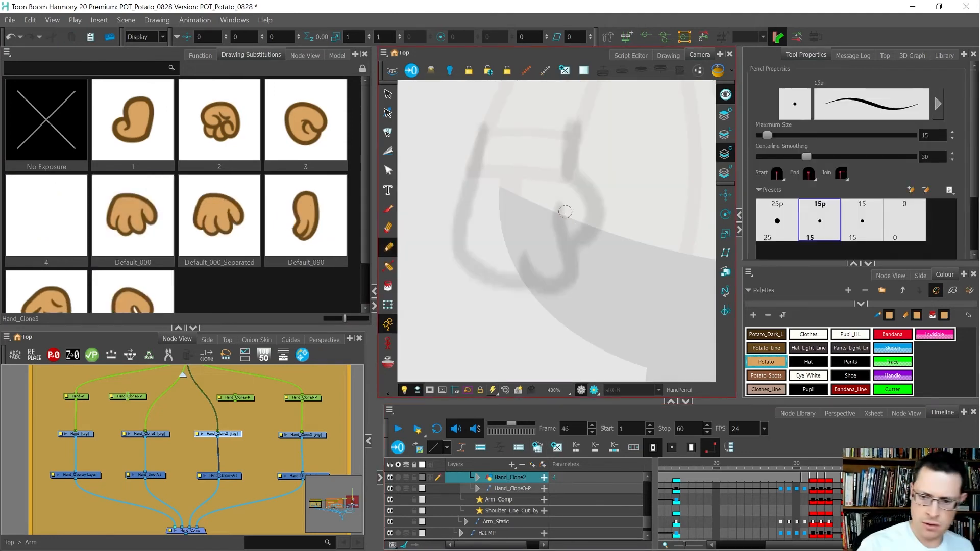
click(781, 355)
click(777, 349)
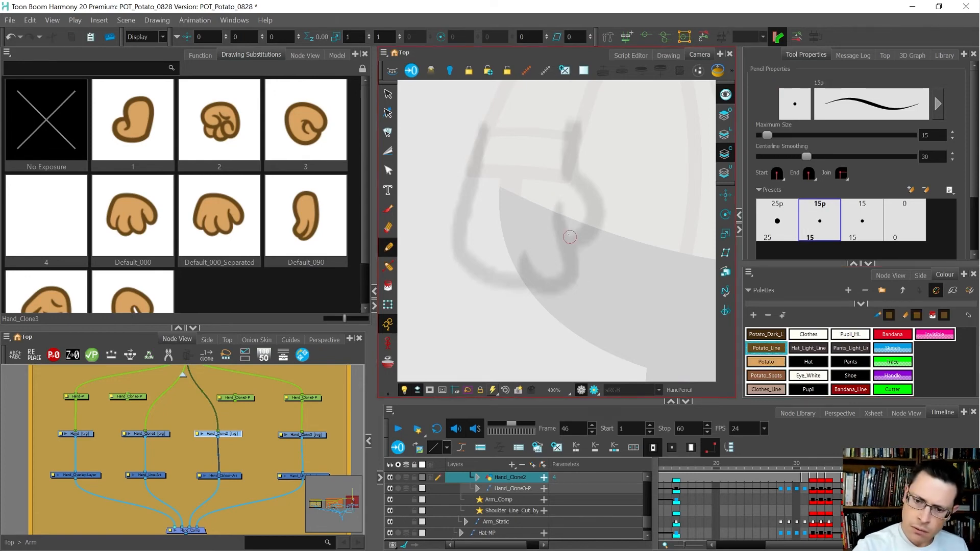
mouse_move(561, 204)
mouse_down()
mouse_move(571, 273)
mouse_move(544, 283)
mouse_move(522, 251)
mouse_up()
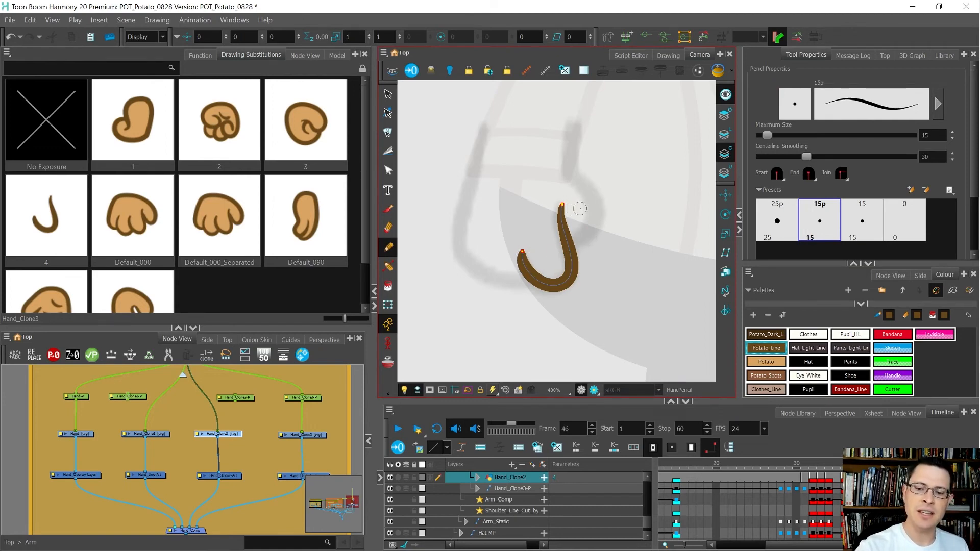
drag(585, 231, 615, 314)
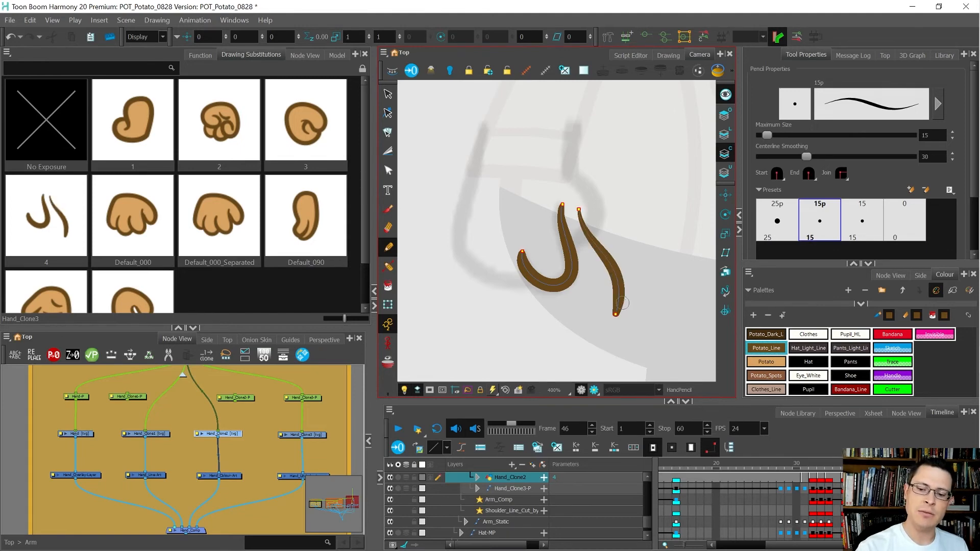
key(Delete)
key(alt+x)
mouse_move(618, 215)
mouse_down()
mouse_move(637, 261)
mouse_move(633, 310)
mouse_up()
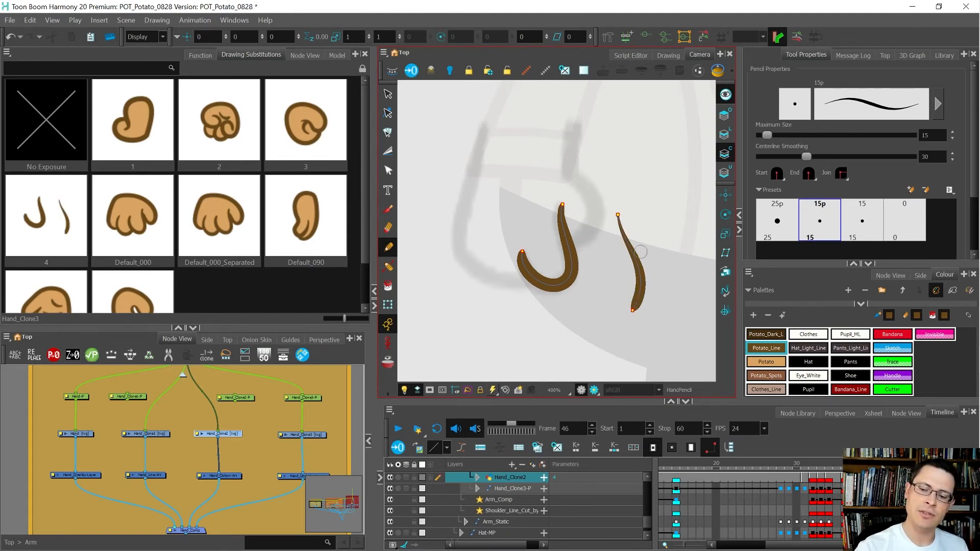
key(ctrl+z)
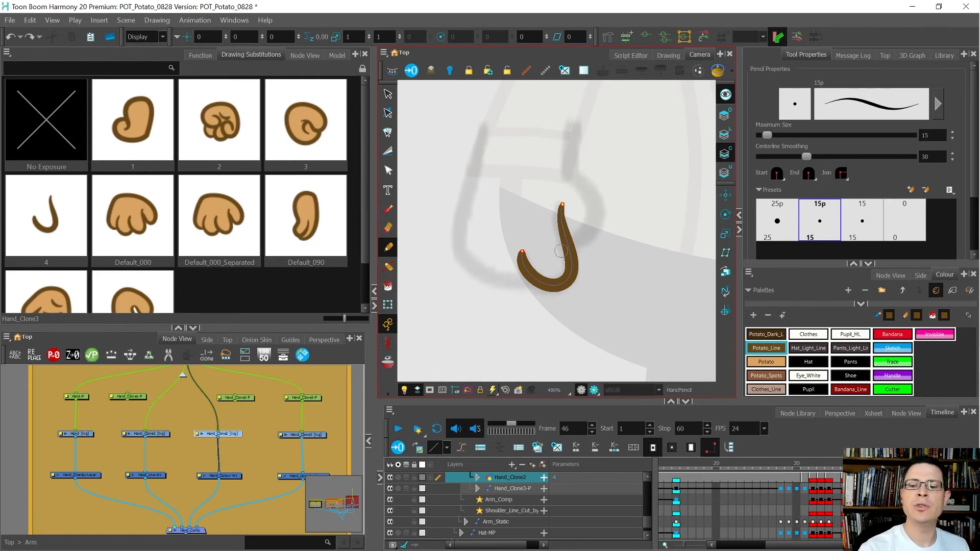
Step: Draw the fist's outer outline around the finger in two pencil strokes and join them into one continuous line
mouse_move(548, 232)
mouse_down()
mouse_move(557, 245)
mouse_move(579, 239)
mouse_move(591, 221)
mouse_move(579, 178)
mouse_move(498, 167)
mouse_move(470, 190)
mouse_up()
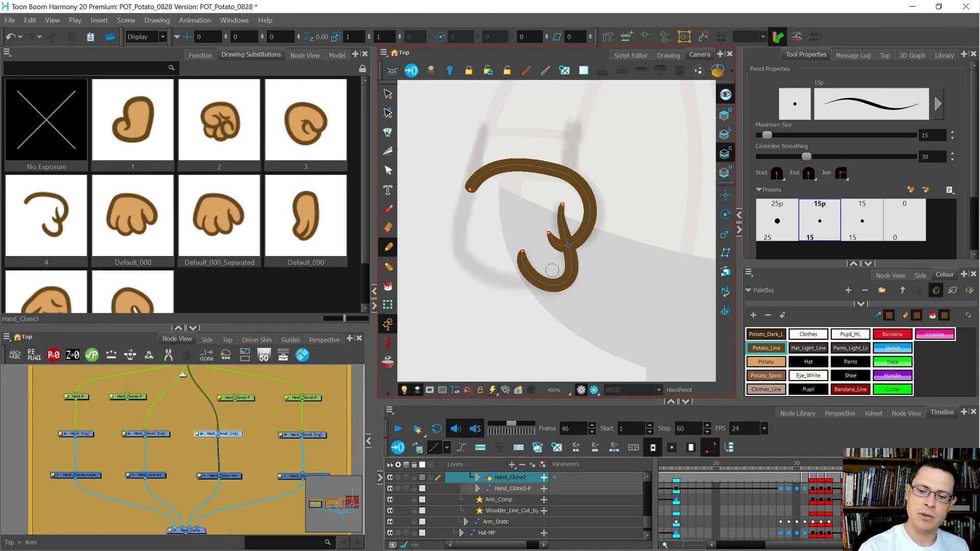
mouse_move(556, 265)
mouse_down()
mouse_move(503, 277)
mouse_move(471, 258)
mouse_move(459, 234)
mouse_move(475, 176)
mouse_up()
key(alt+s)
key(ctrl+a)
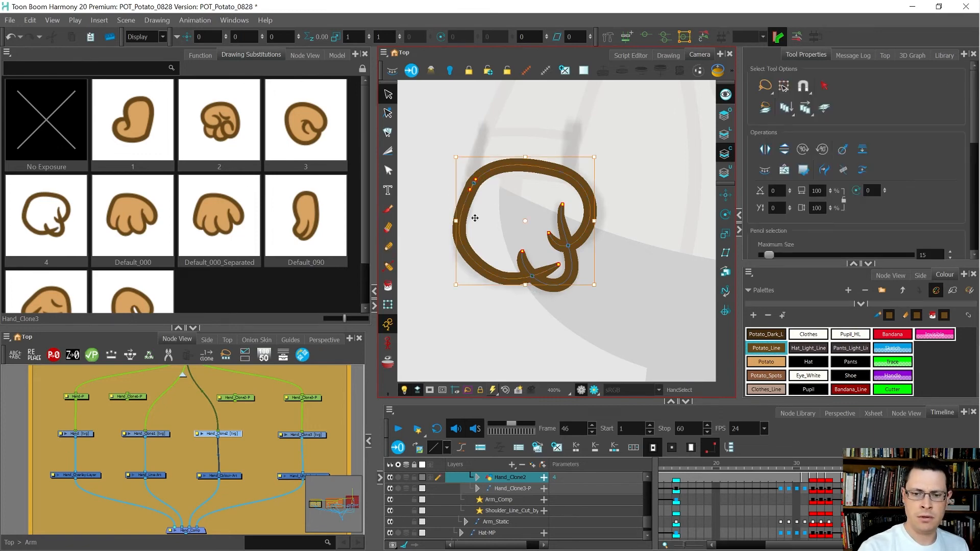
key(alt+q)
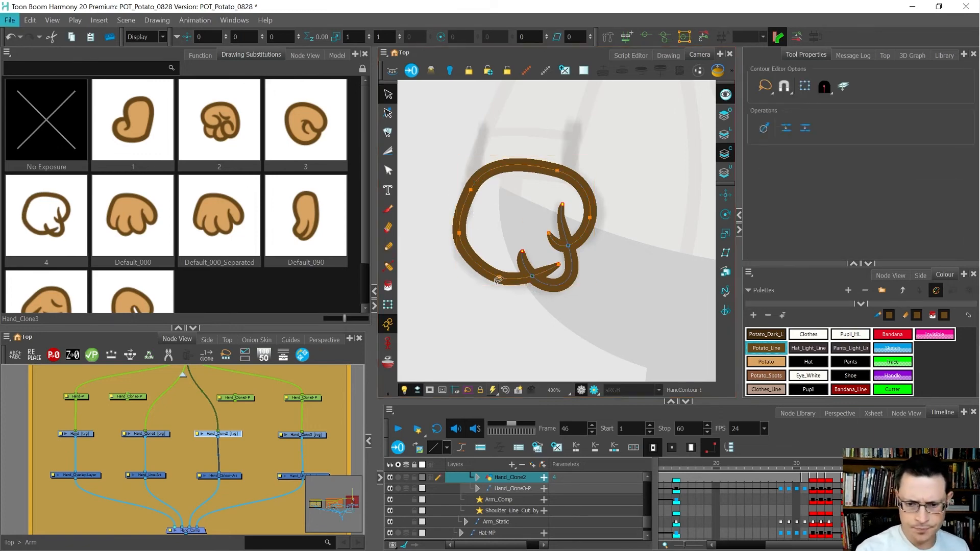
Step: Reshape the outline's lower-left corner and bottom edge and the curled finger's inner curve with the Contour Editor
drag(460, 233, 458, 240)
click(493, 277)
drag(517, 281, 519, 279)
click(543, 274)
click(484, 339)
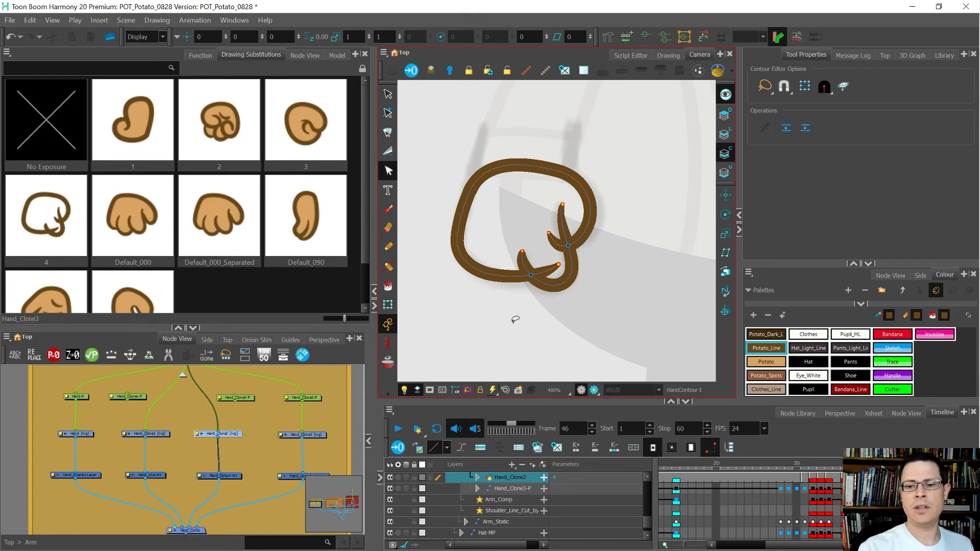
click(564, 217)
drag(554, 225, 561, 223)
click(581, 214)
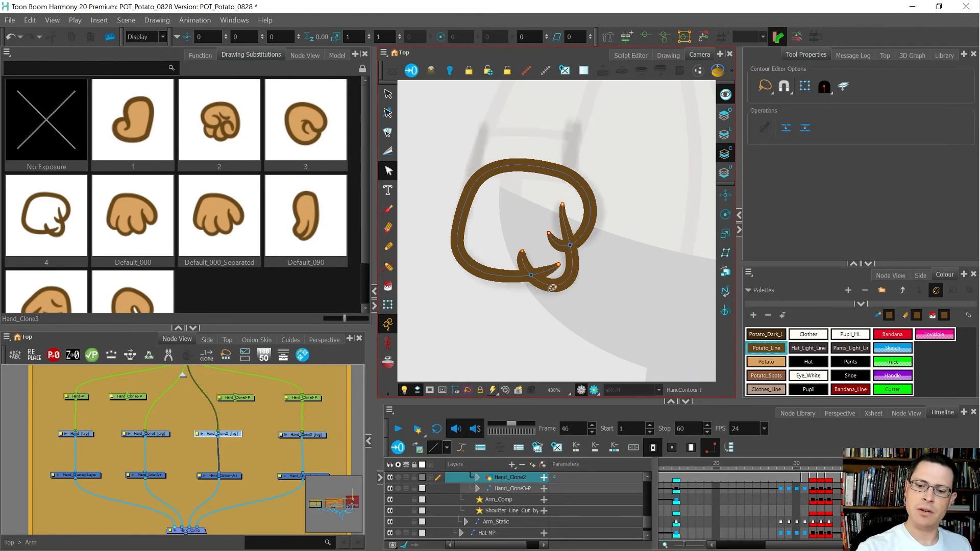
Step: Show the onion skin in the Drawing view and align the fist lines with the left edge of the default 000 hand
click(668, 56)
key(alt+o)
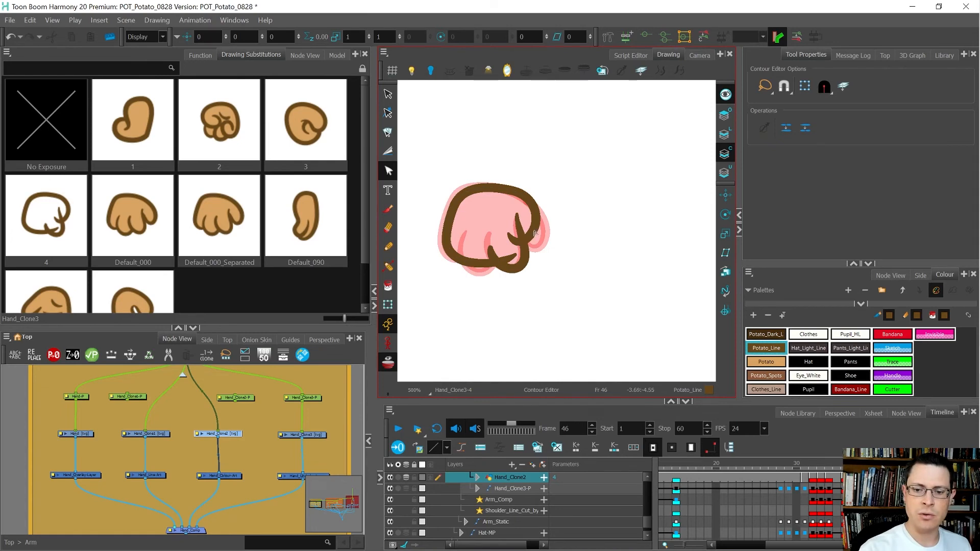
key(alt+s)
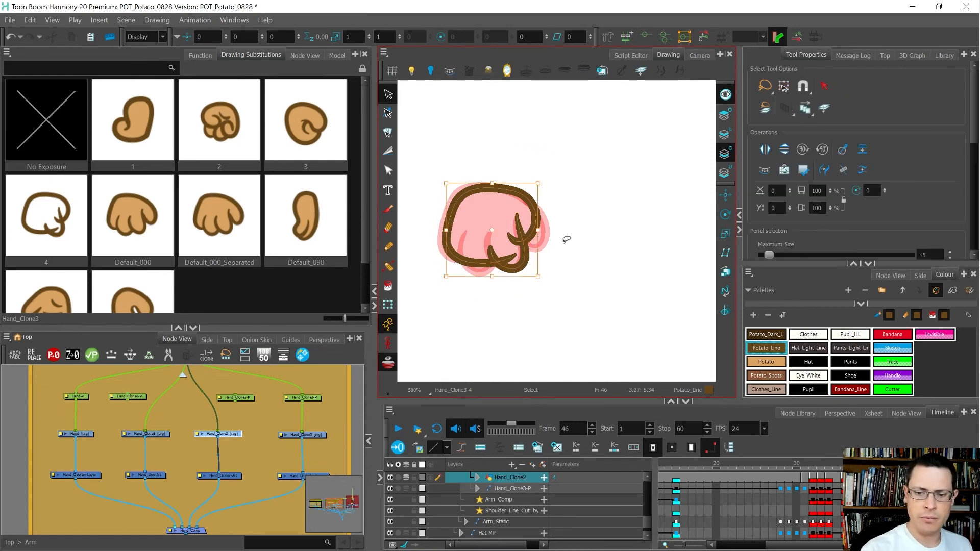
drag(518, 237, 535, 219)
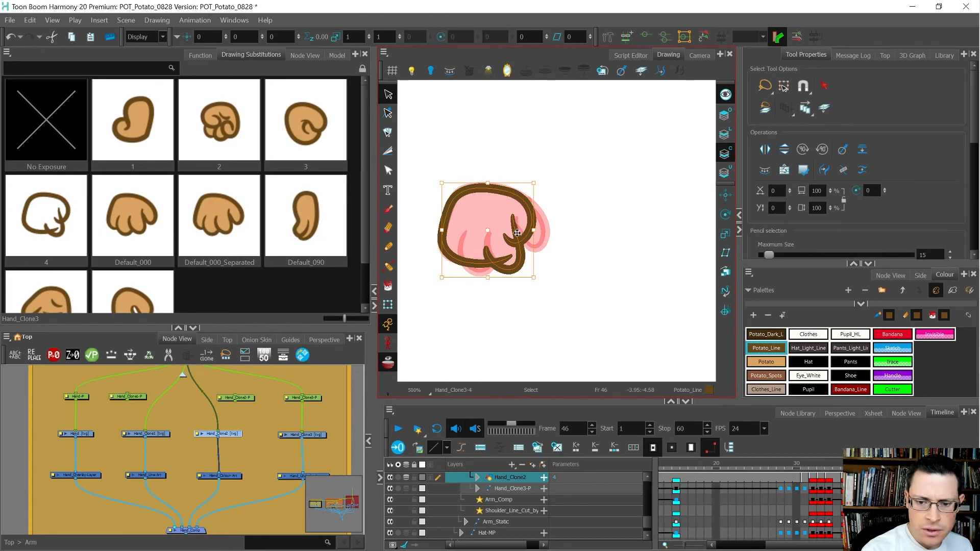
drag(517, 233, 515, 233)
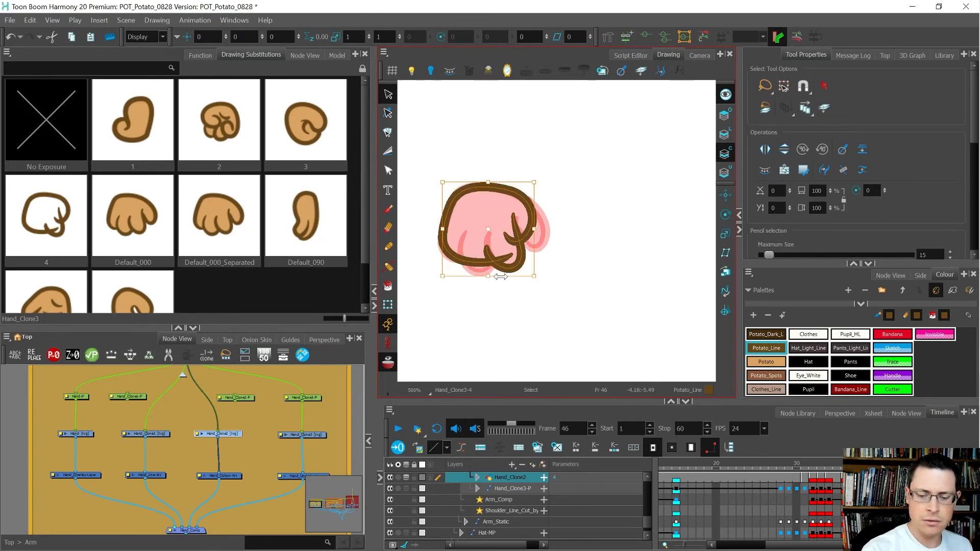
Step: Hide the onion skin and compare the fist at frame 46 with the default 000 hand at frame 45 by flipping frames
key(alt+o)
key(comma)
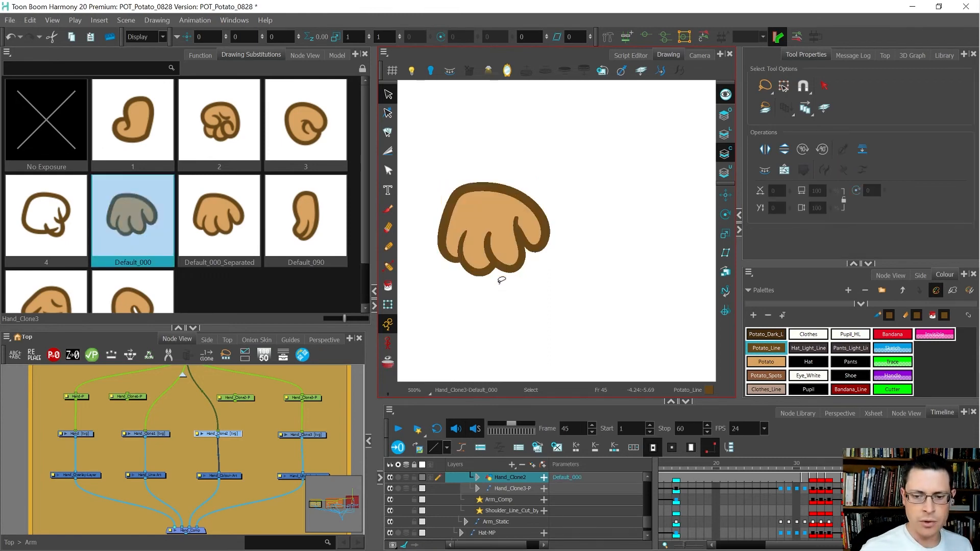
key(bracketleft)
key(bracketright)
key(bracketleft)
key(bracketright)
key(bracketleft)
key(bracketright)
key(period)
key(comma)
key(period)
Step: Raise the base and inner tip of the curled finger line, checking its shape against the default hand
scroll(518, 253, up, 1)
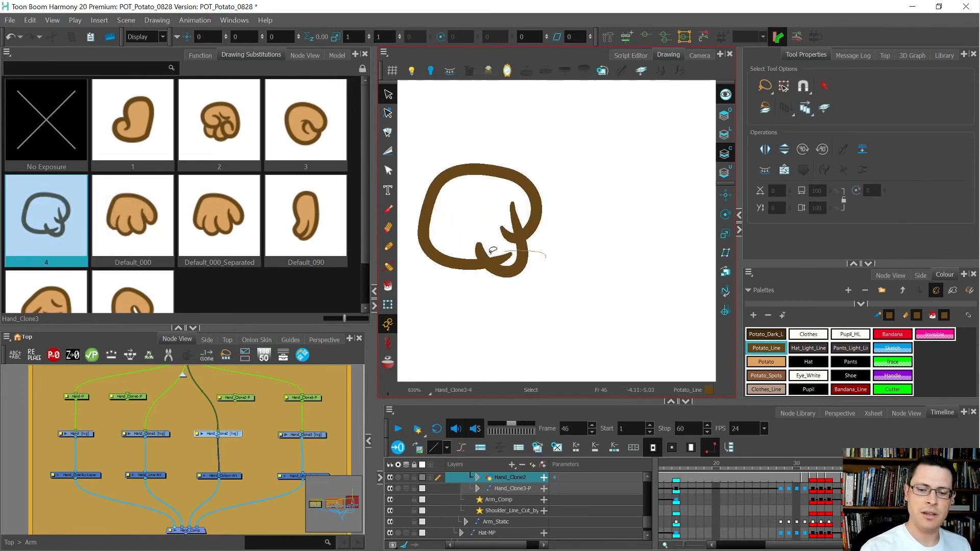
key(ctrl+a)
drag(492, 304, 512, 275)
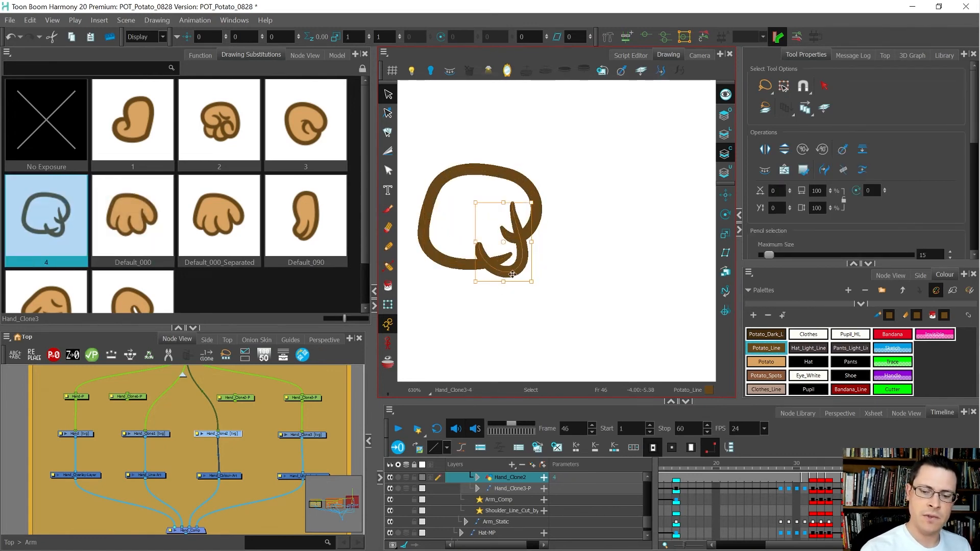
key(comma)
key(period)
key(comma)
key(period)
key(alt+q)
click(485, 262)
key(comma)
key(period)
key(comma)
key(alt+d)
key(alt+q)
key(period)
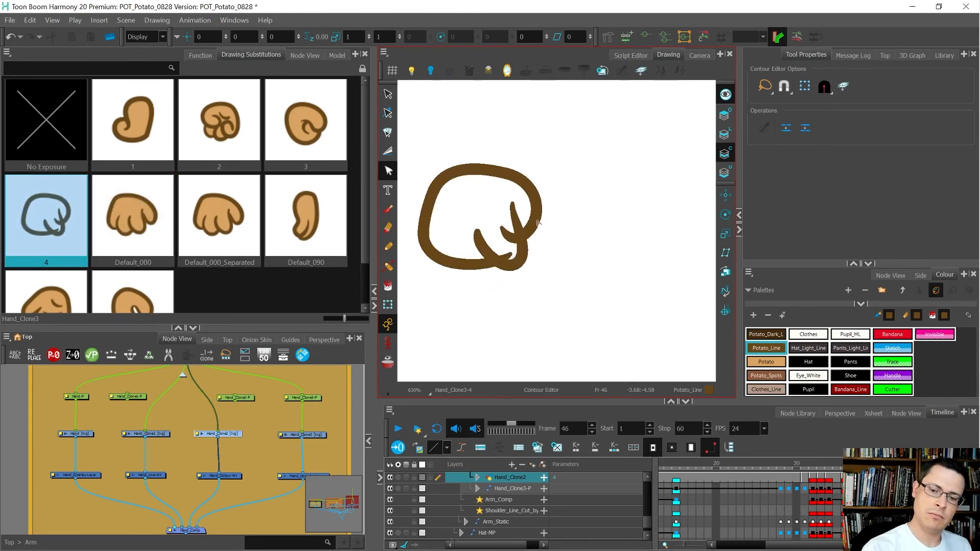
Step: Squash the curled finger line slightly upward from its base and check it against the default hand
key(alt+s)
click(518, 261)
drag(504, 276, 506, 267)
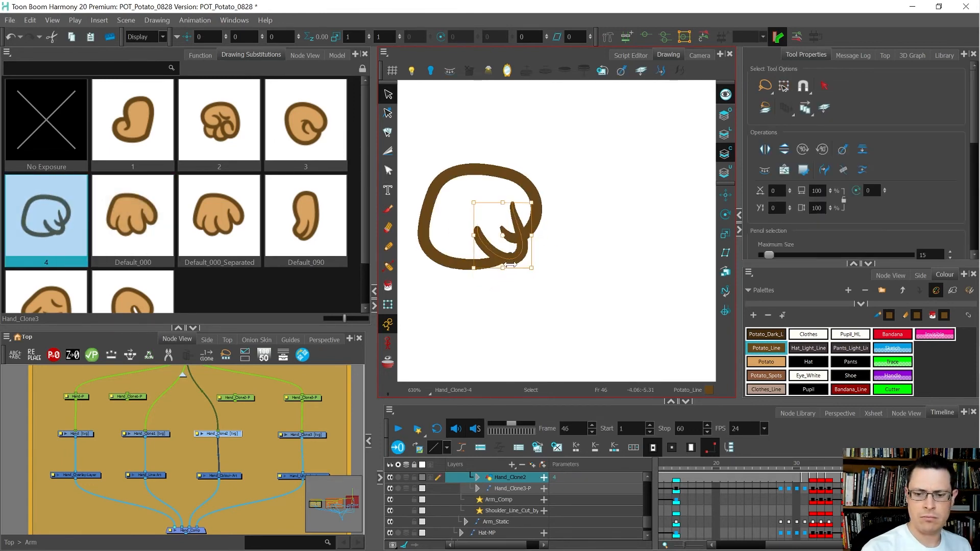
key(comma)
key(period)
key(comma)
key(period)
key(comma)
key(period)
Step: Pull the fist outline's bottom edge and its end beside the finger slightly upward with the Contour Editor
key(alt+q)
drag(509, 250, 509, 247)
drag(455, 264, 458, 259)
key(comma)
key(period)
key(comma)
key(period)
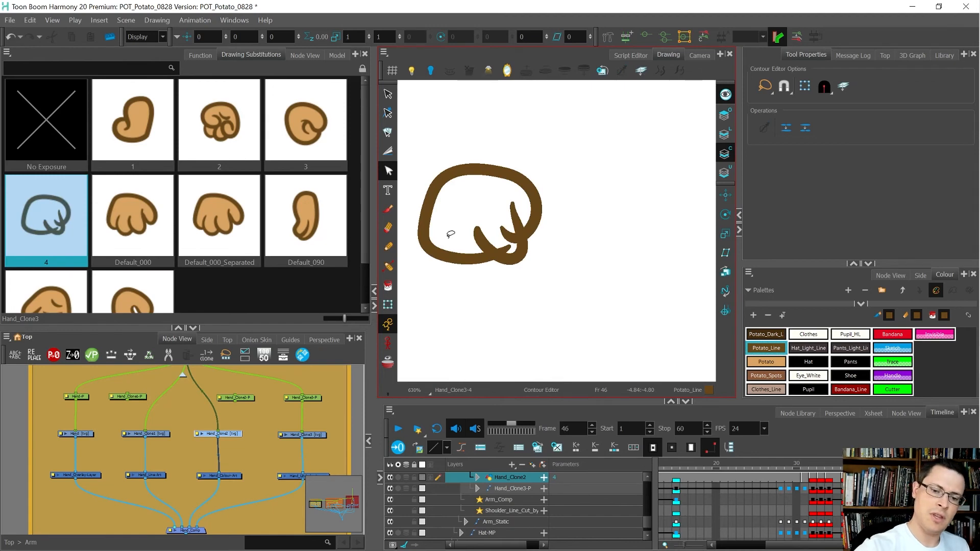
Step: Draw a slanted pencil stroke across the outline's lower-left edge for the next finger division
click(388, 246)
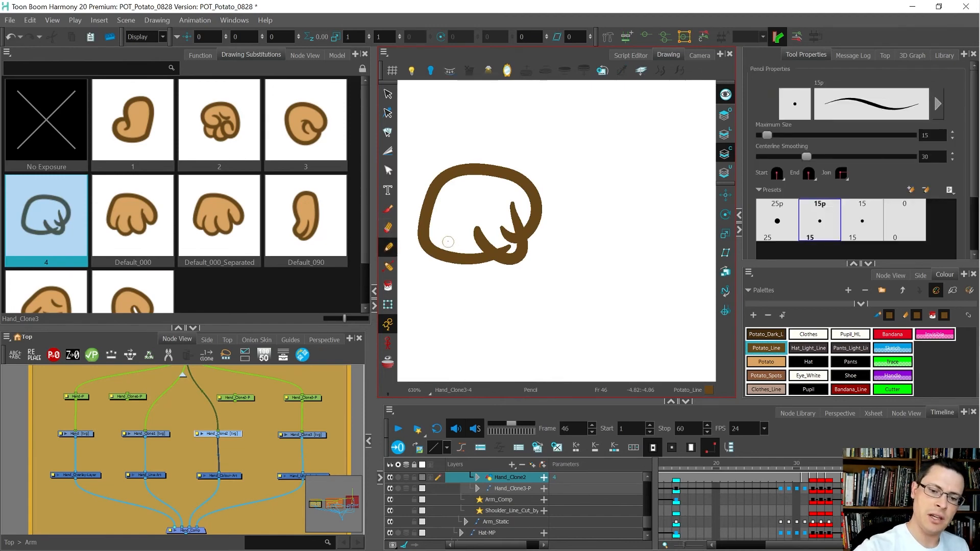
drag(448, 241, 507, 285)
key(period)
key(comma)
key(period)
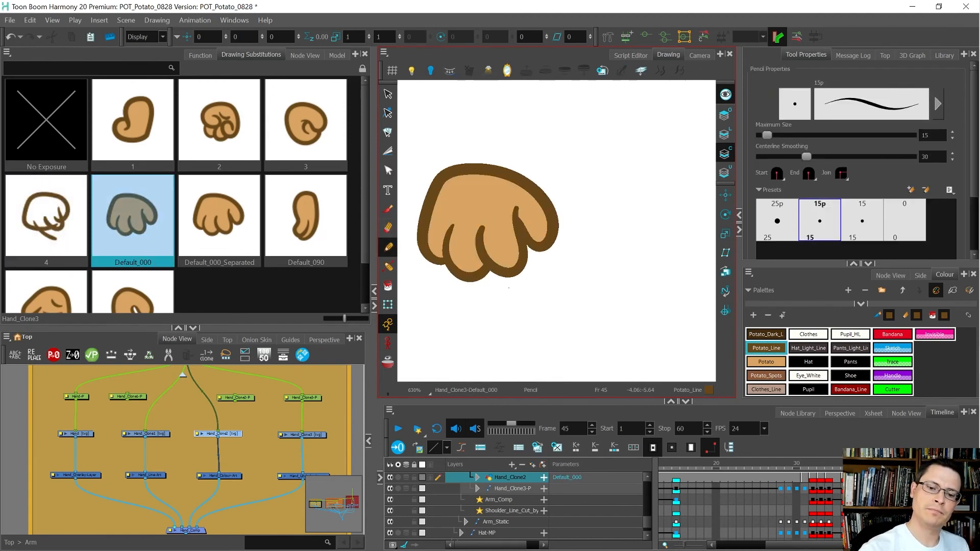
Step: Adjust the new finger division stroke's position and rotate it to a steeper angle
key(comma)
key(alt+s)
click(478, 273)
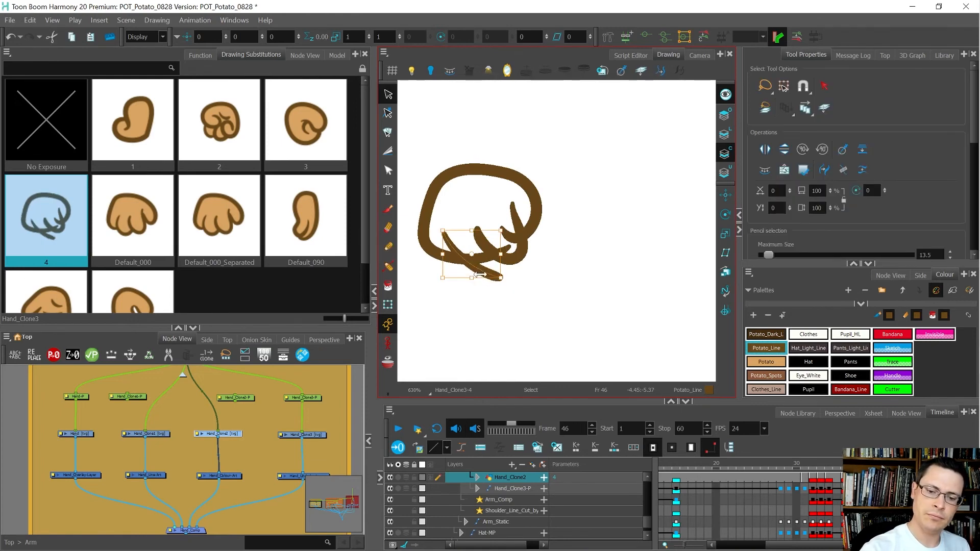
drag(504, 276, 498, 280)
key(period)
key(comma)
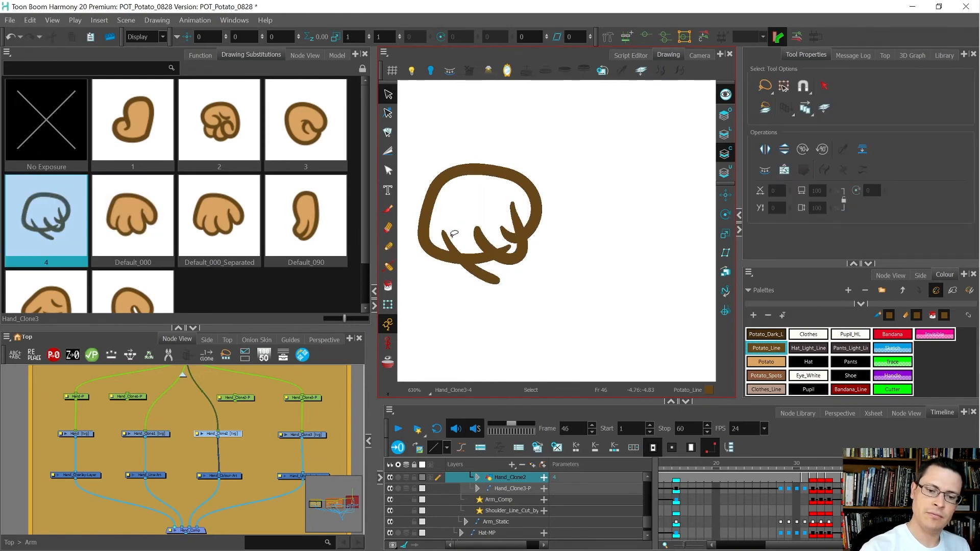
drag(443, 232, 450, 225)
drag(500, 288, 493, 290)
Step: Narrow the new finger division stroke horizontally and check it against the default hand
key(period)
key(comma)
key(period)
key(comma)
click(465, 242)
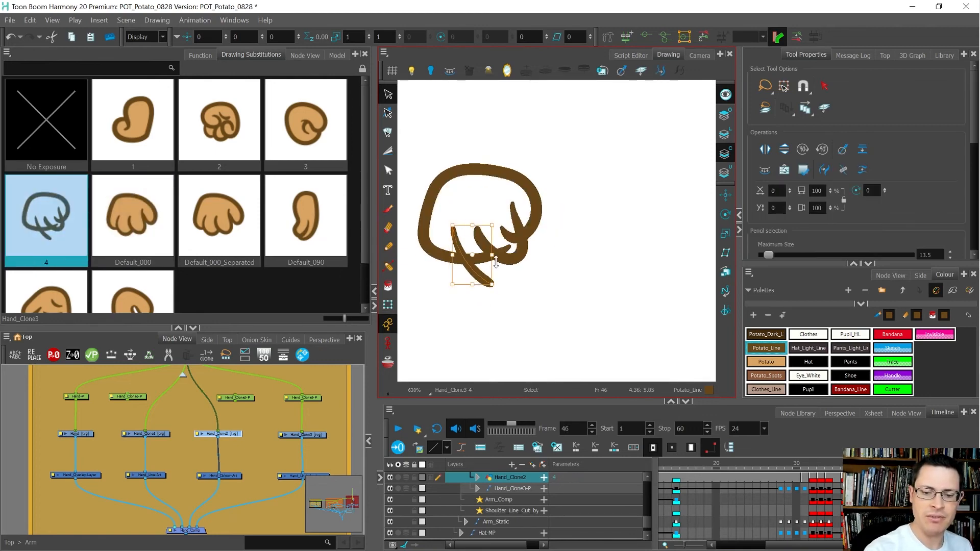
drag(481, 283, 474, 281)
key(bracketright)
key(bracketleft)
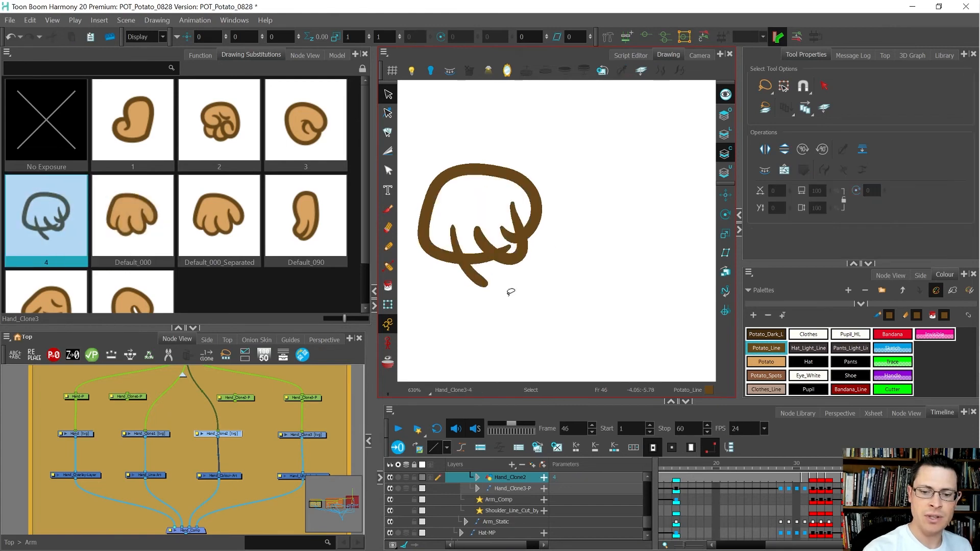
Step: Shift the inner tip of the curled finger line slightly to the right with the Contour Editor
click(484, 245)
key(alt+q)
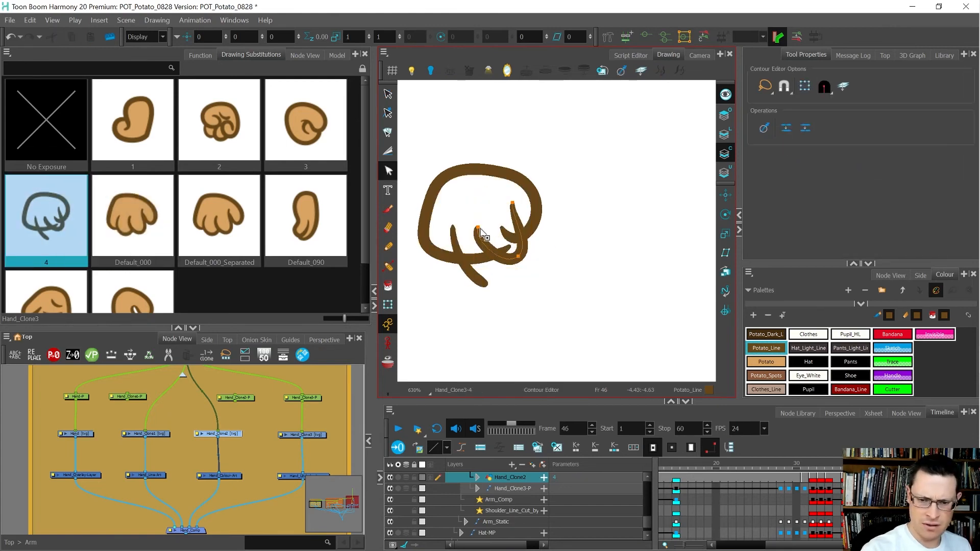
key(bracketright)
key(bracketleft)
key(bracketright)
key(bracketleft)
click(485, 237)
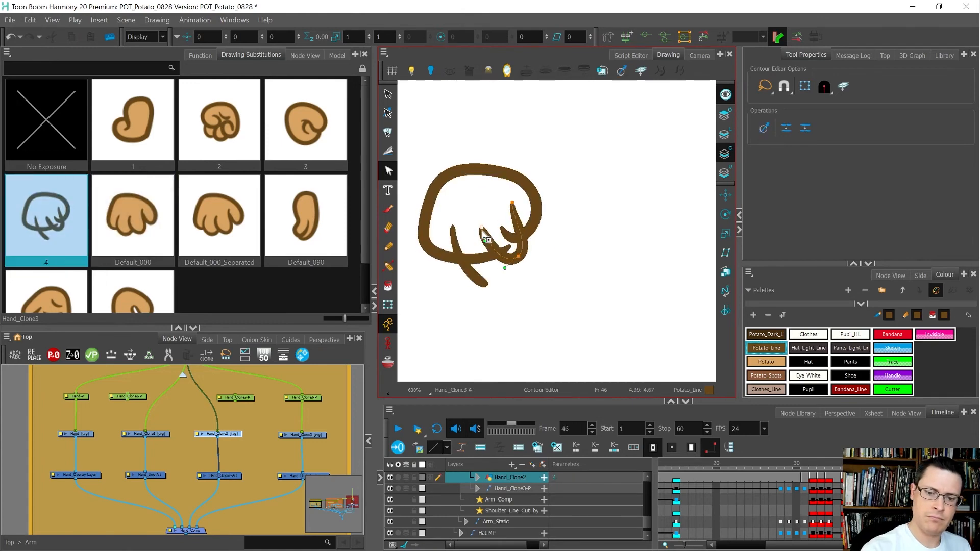
key(bracketright)
key(bracketleft)
Step: Bulge the outer side of the curled finger line outward by adjusting its curve near the upper tip
click(514, 206)
click(546, 245)
key(bracketright)
key(bracketleft)
key(bracketright)
key(bracketleft)
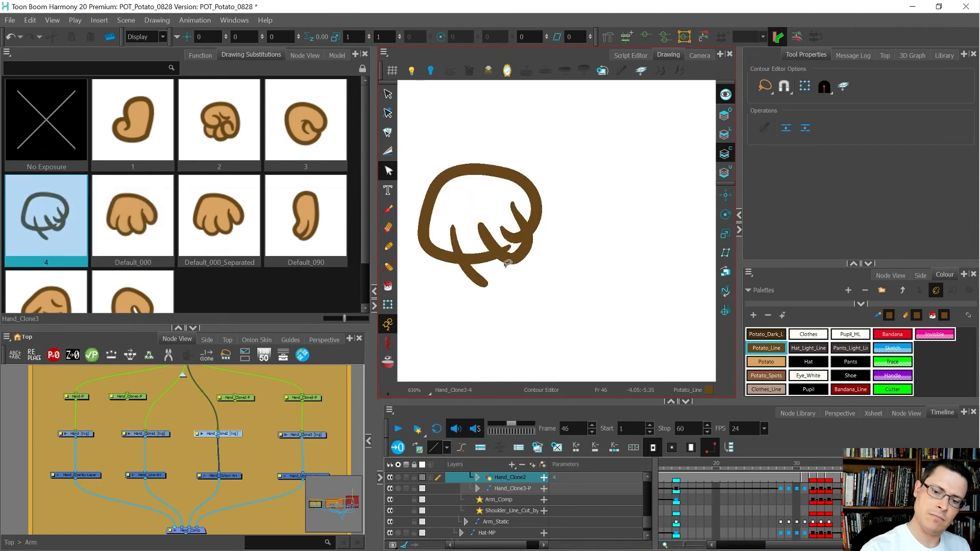
Step: Refine the bottom curve of the curled finger line and check it against the default hand
click(518, 259)
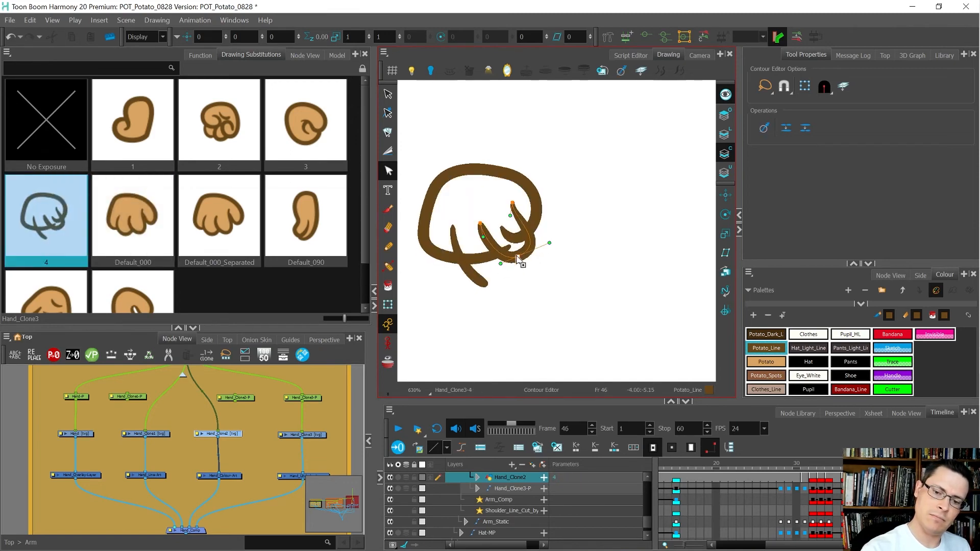
click(514, 284)
key(bracketright)
key(bracketleft)
key(bracketright)
key(bracketleft)
Step: Pull the fist outline's lower-left corner inward and raise the adjoining bottom edge
drag(414, 210, 430, 258)
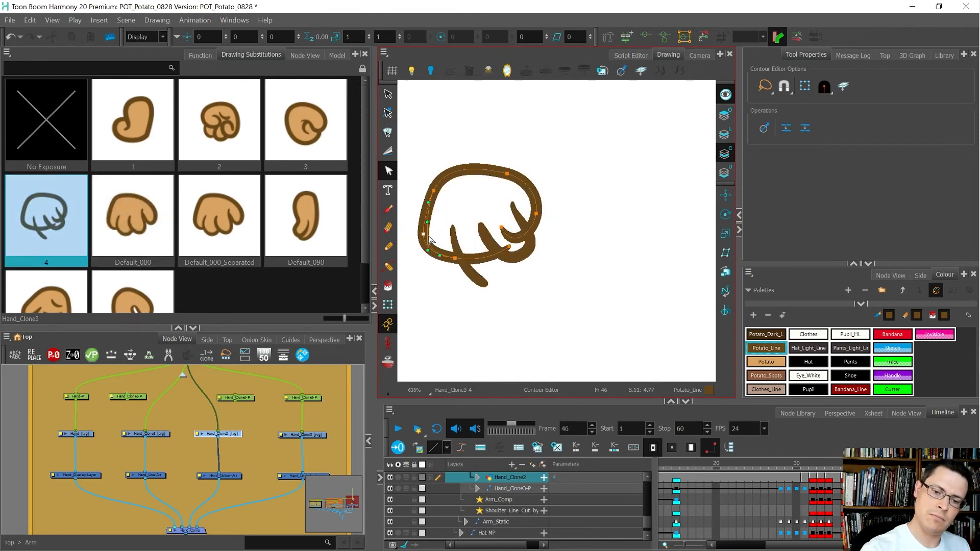
click(423, 258)
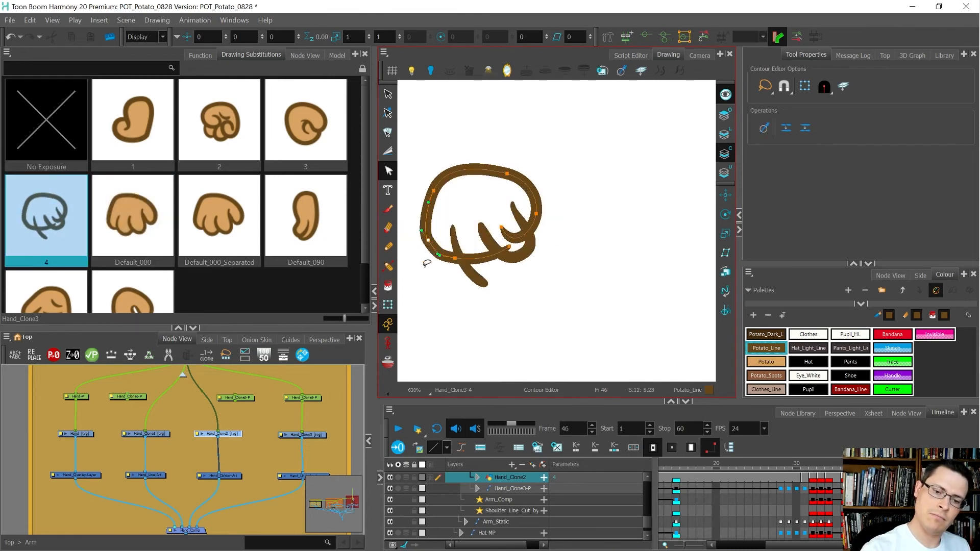
key(comma)
key(period)
drag(422, 258, 442, 244)
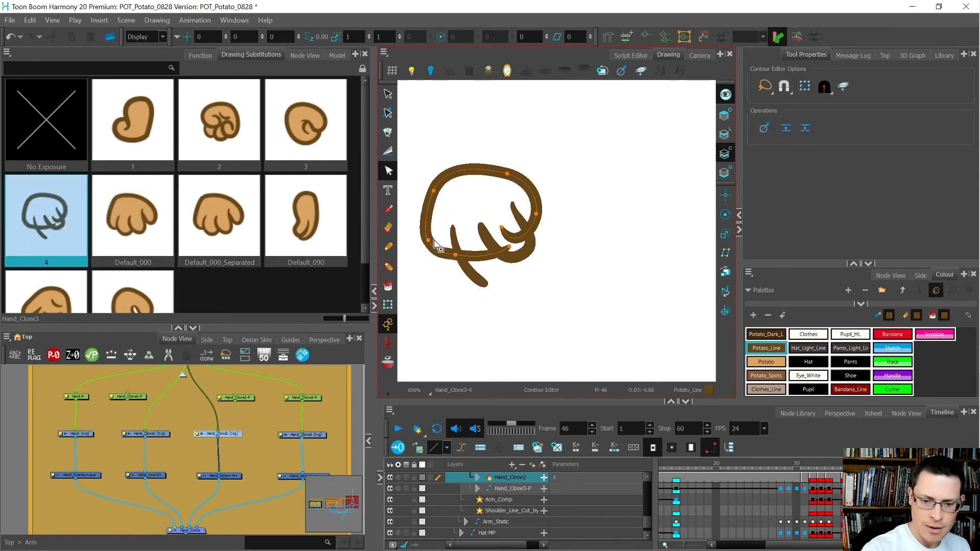
drag(438, 254, 437, 247)
Step: Compare the reshaped fist's size and outline with the default 000 hand by flipping between frames 46 and 45
key(comma)
key(period)
key(comma)
key(period)
key(comma)
key(period)
key(comma)
key(period)
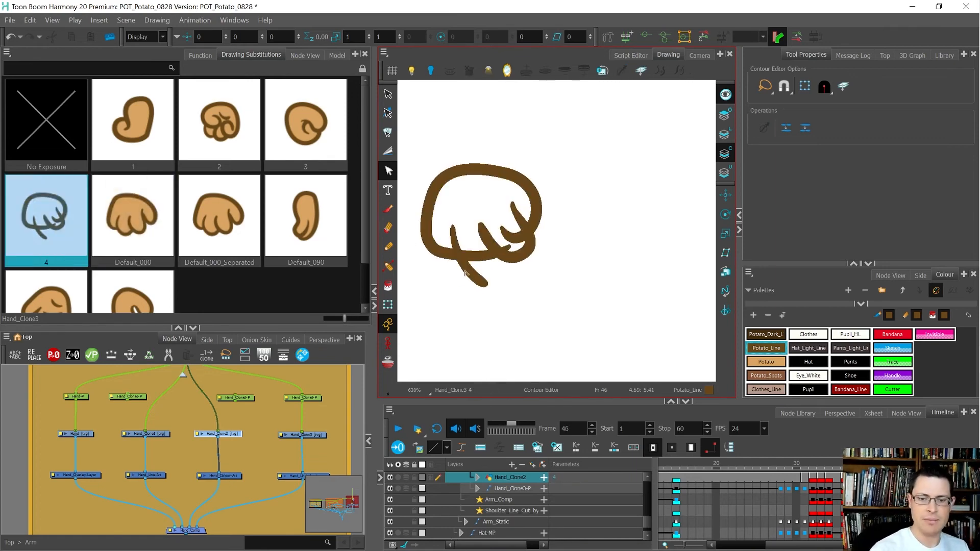
Step: Inspect the fist outline's lower-left contour and flip between the fist and the default hand drawing to compare their silhouettes
click(441, 257)
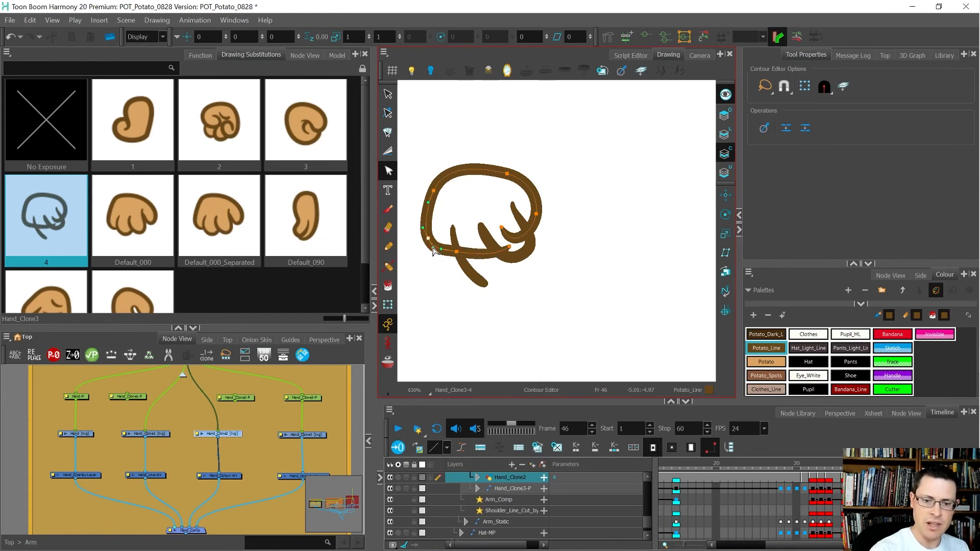
click(504, 277)
key(comma)
key(period)
key(comma)
key(period)
key(comma)
key(period)
key(comma)
key(period)
key(comma)
key(period)
click(561, 210)
key(comma)
key(period)
key(comma)
key(period)
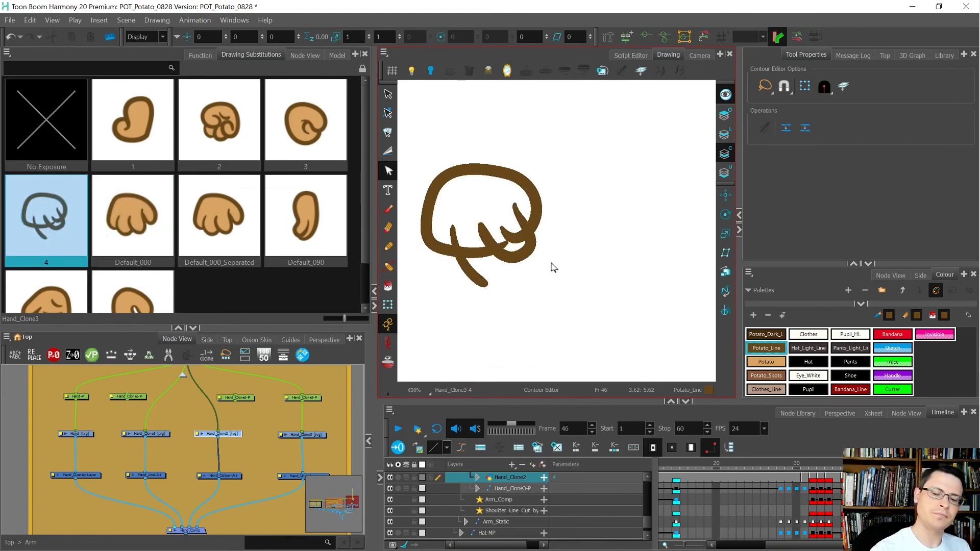
Step: Draw an invisible stroke from the tip of the outermost finger line up past the fist's upper outline
key(alt+s)
click(533, 211)
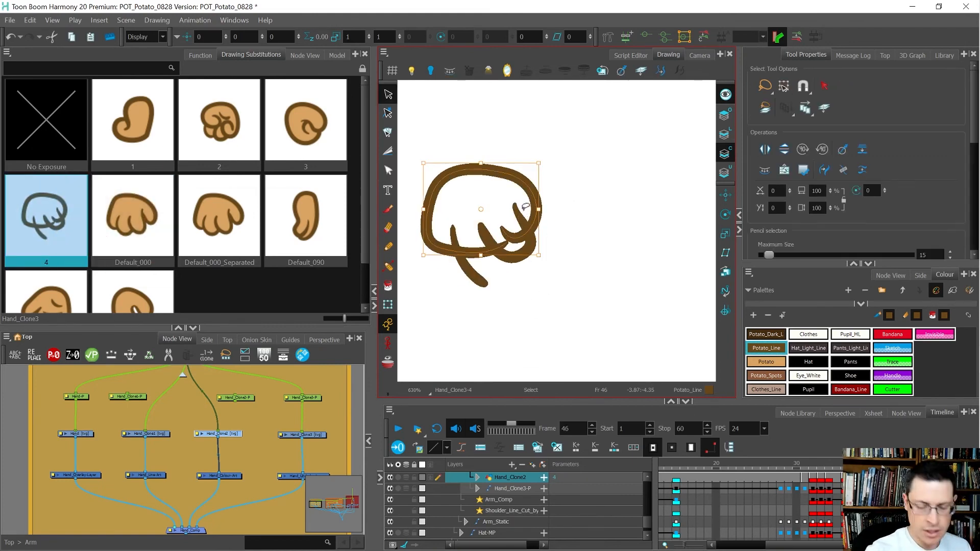
key(alt+v)
drag(514, 202, 524, 162)
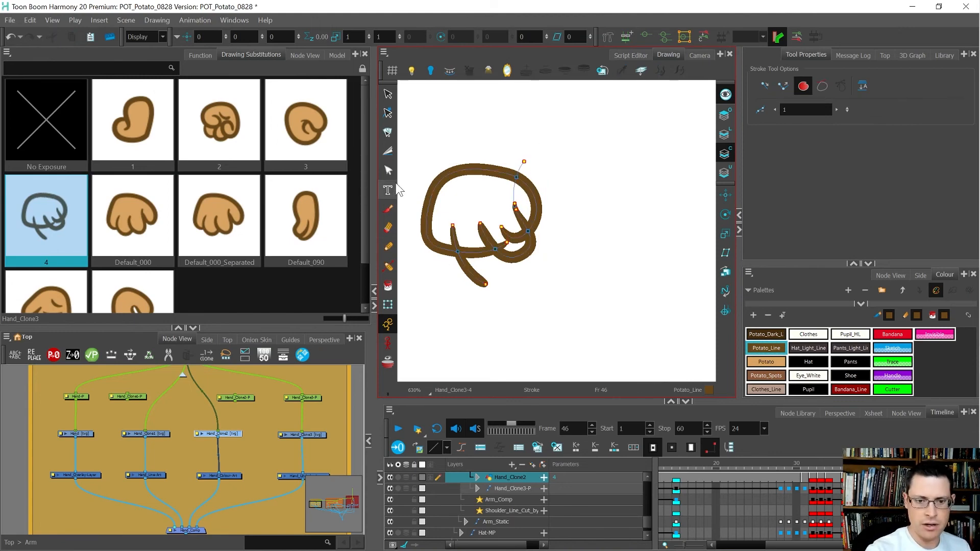
Step: Cut out the outline segment beside the invisible stroke using the Cutter's Round tip style and move it to the Underlay Art layer
click(389, 151)
click(843, 88)
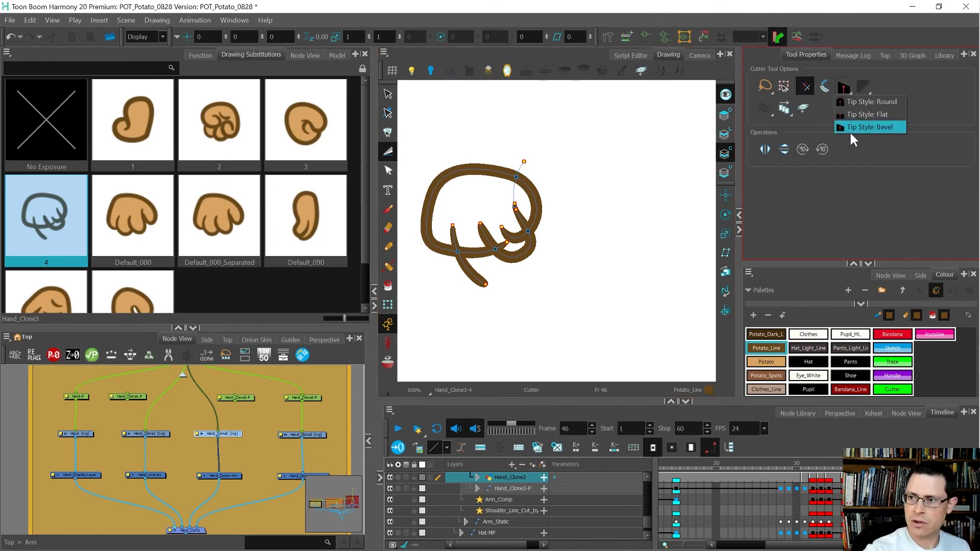
click(868, 101)
click(535, 207)
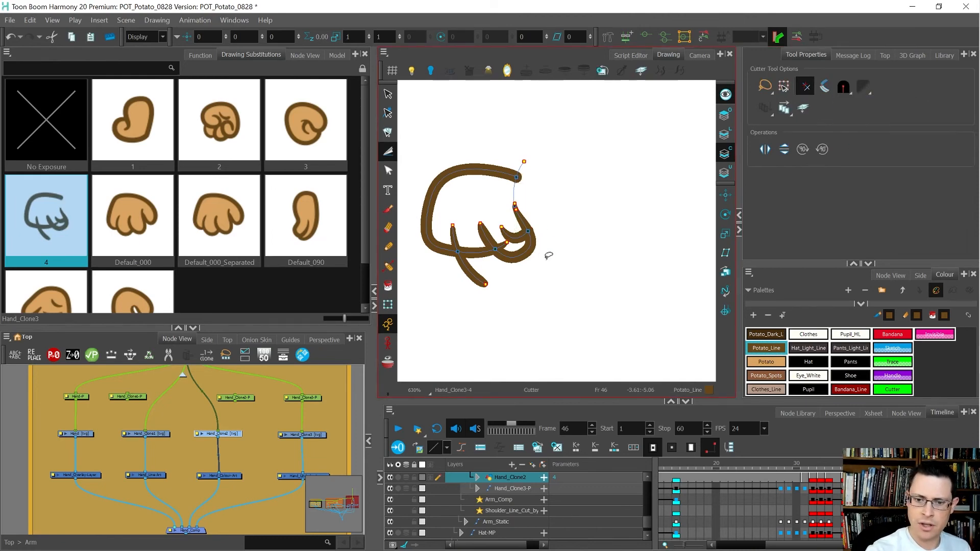
click(725, 173)
click(610, 286)
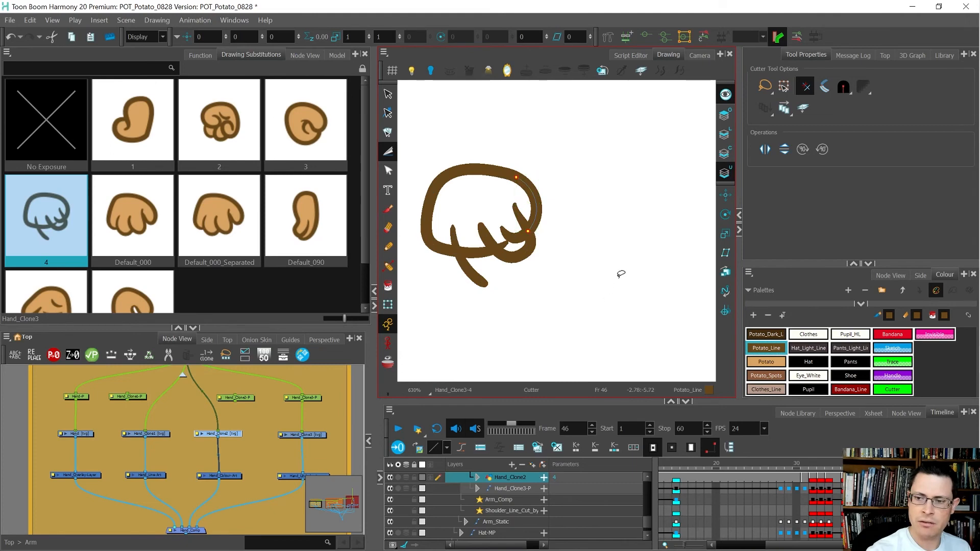
Step: Move all remaining fist line work from the Colour Art layer to the Line Art layer
click(724, 152)
key(alt+s)
mouse_move(578, 247)
mouse_down()
mouse_move(406, 249)
mouse_move(553, 252)
mouse_up()
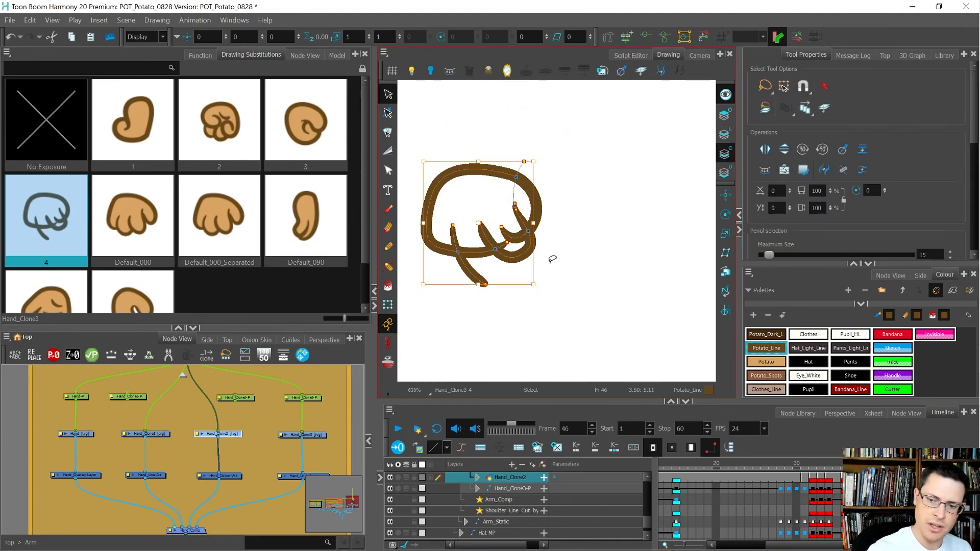
key(ctrl+x)
click(724, 133)
key(ctrl+v)
click(595, 285)
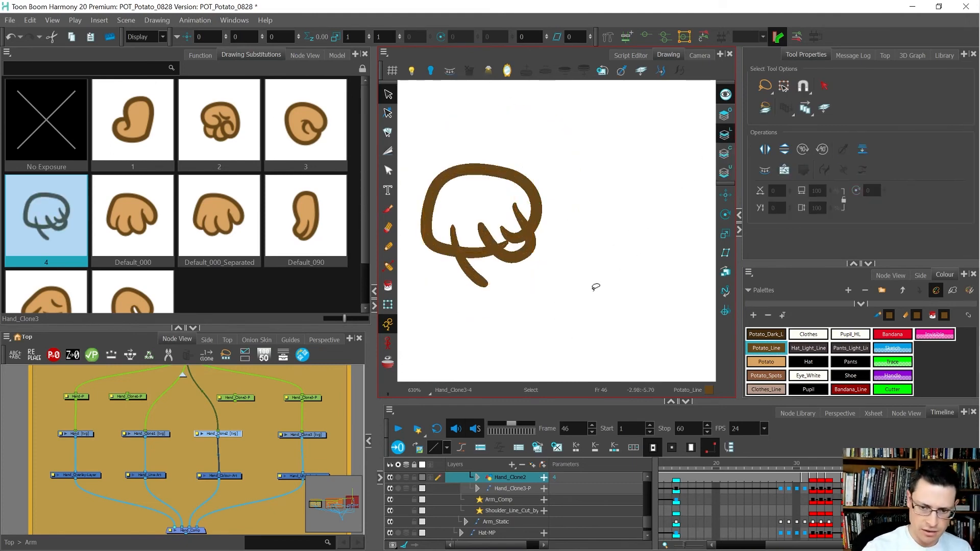
Step: Trim the overshooting line ends and the excess invisible stroke with the Cutter set to the Bevel tip style
key(k)
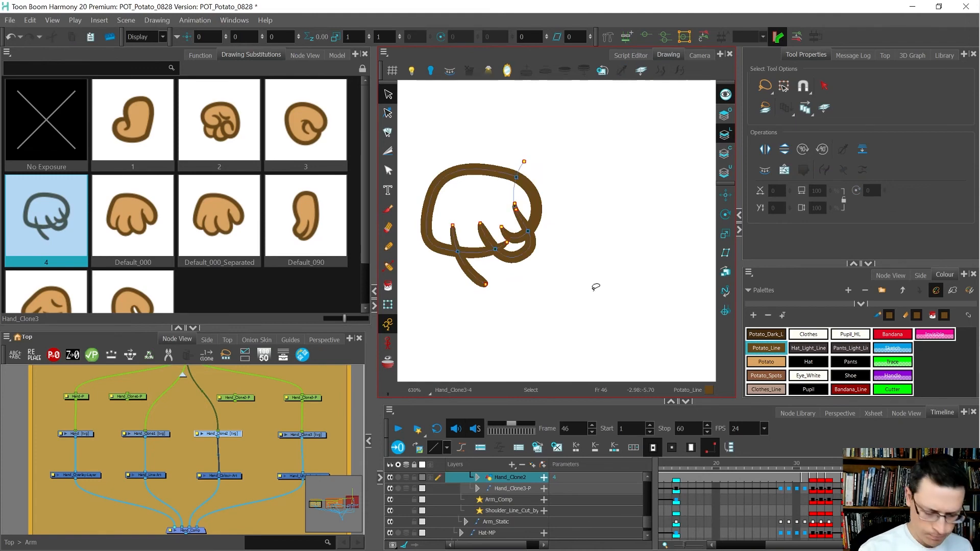
click(388, 151)
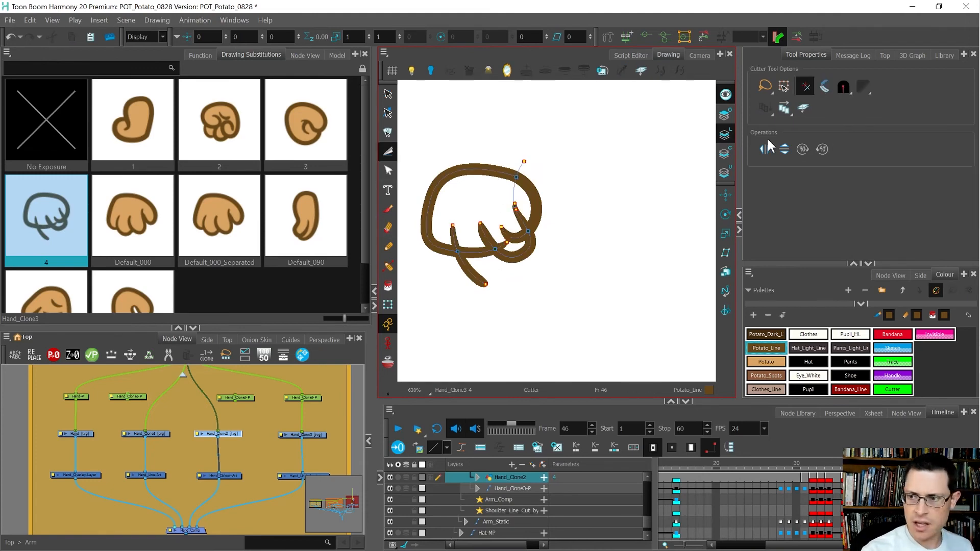
click(843, 86)
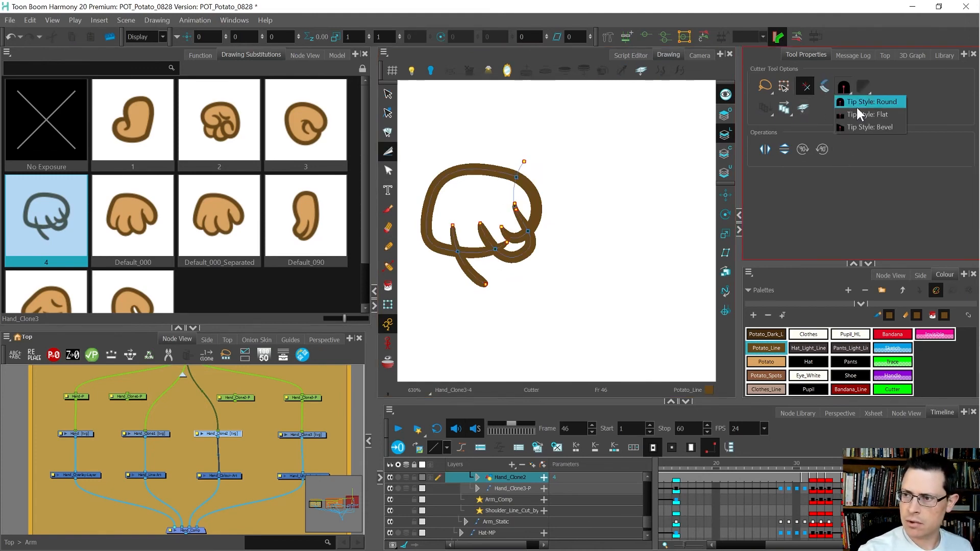
click(852, 127)
scroll(468, 248, up, 2)
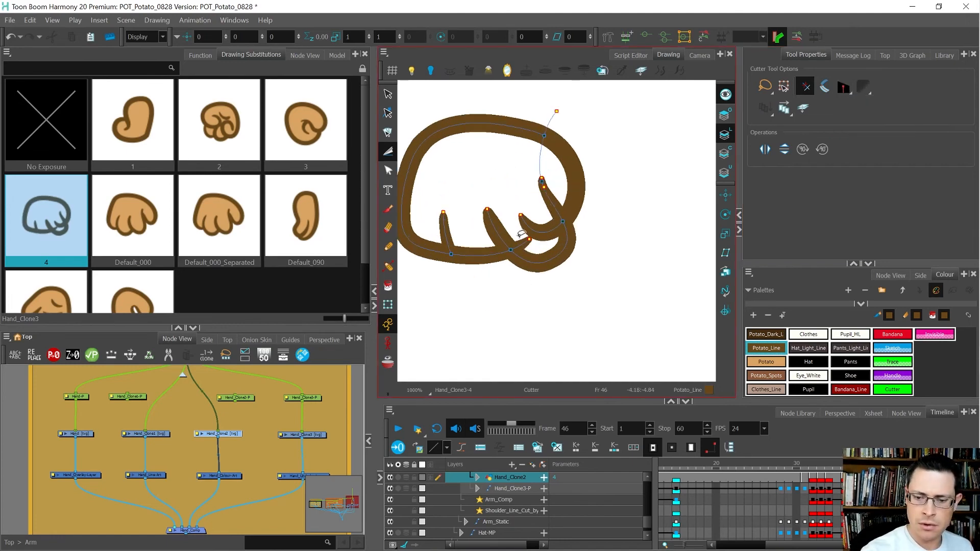
drag(567, 122, 536, 81)
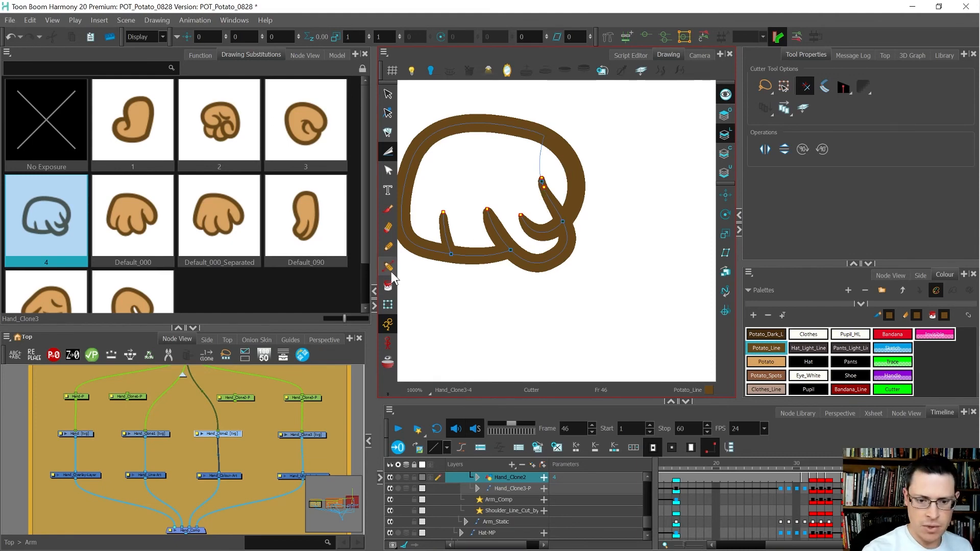
Step: Fill the enclosed area of the fist with the Potato colour and move that fill to the Colour Art layer
click(388, 286)
click(774, 362)
click(495, 189)
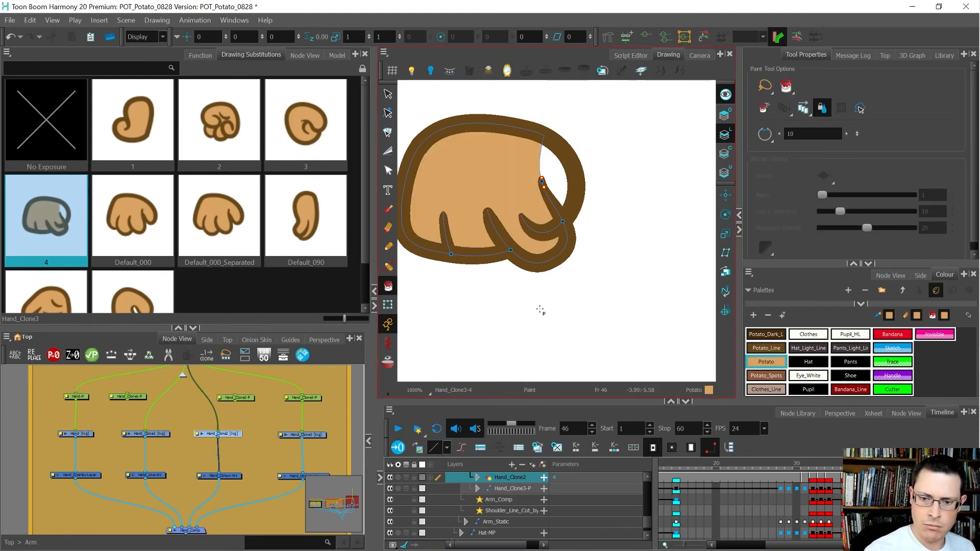
key(alt+s)
click(507, 207)
key(ctrl+x)
click(724, 153)
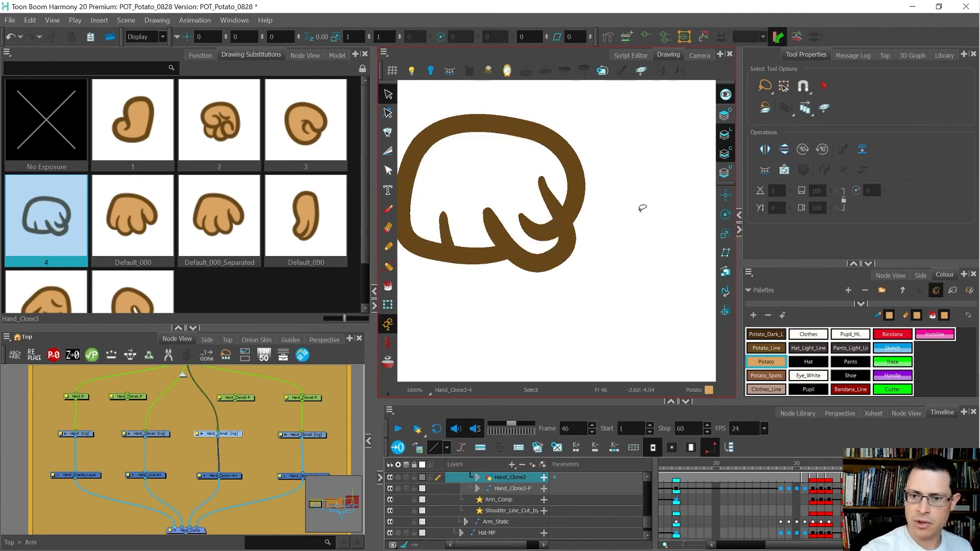
key(ctrl+v)
click(599, 315)
Step: Move the curled inner finger line from the Line Art layer to the Underlay Art layer
click(726, 173)
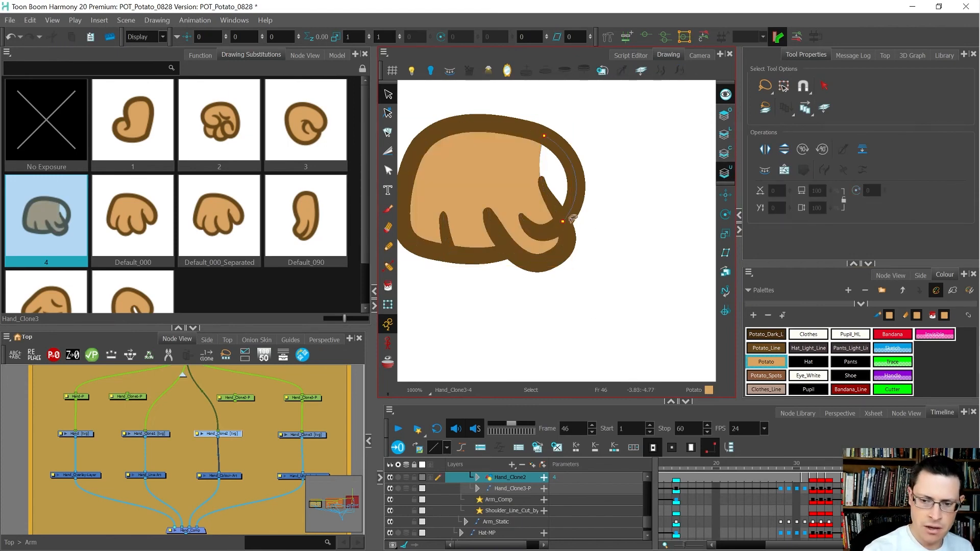
key(alt+k)
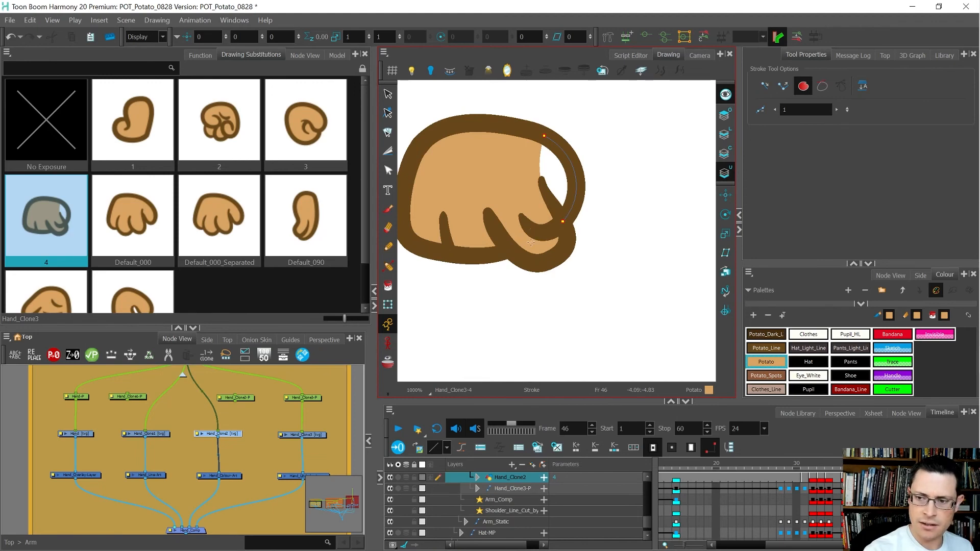
click(726, 135)
key(alt+s)
click(543, 237)
key(Delete)
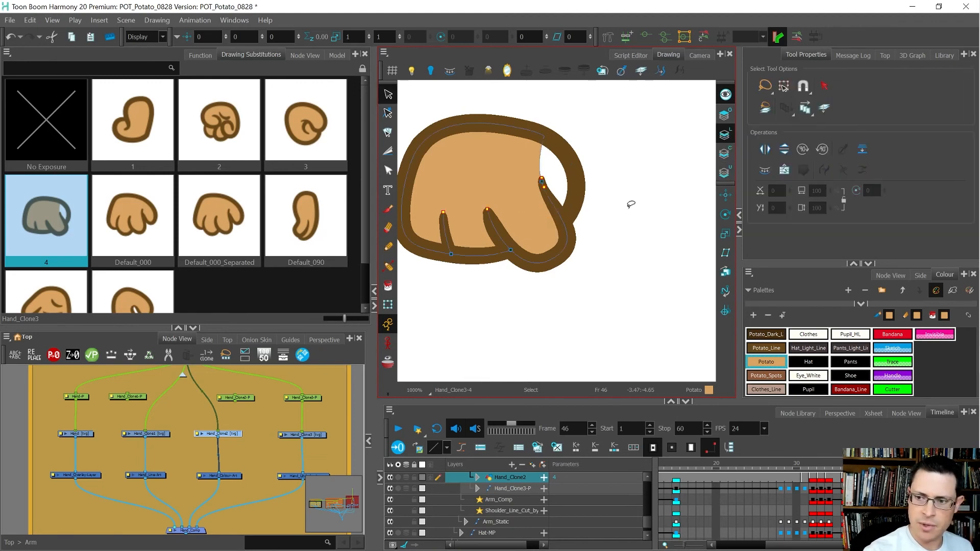
click(725, 172)
click(548, 232)
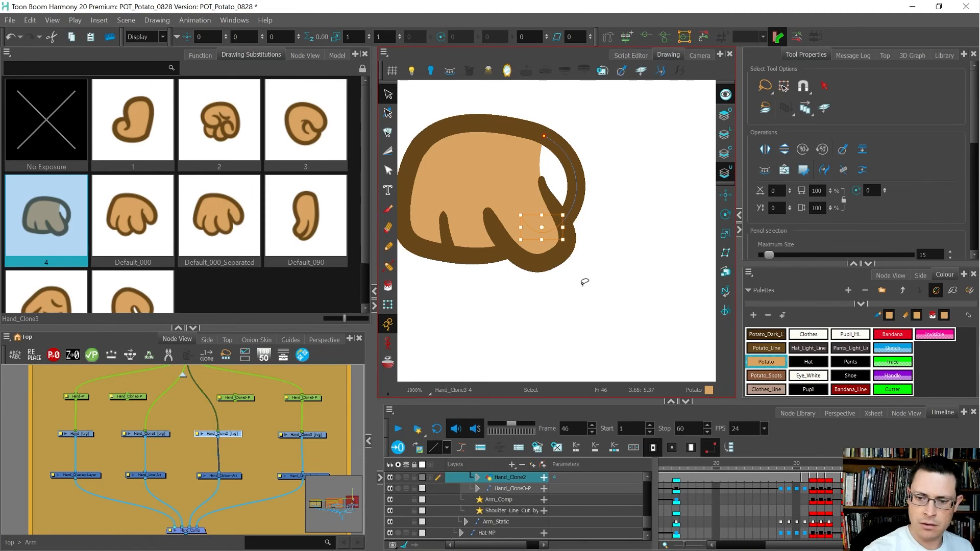
Step: Isolate the underlay art, close its curved outline with an invisible stroke, and fill the enclosed area with the Potato colour
click(725, 94)
mouse_move(592, 244)
mouse_down()
mouse_move(598, 196)
mouse_move(564, 247)
mouse_up()
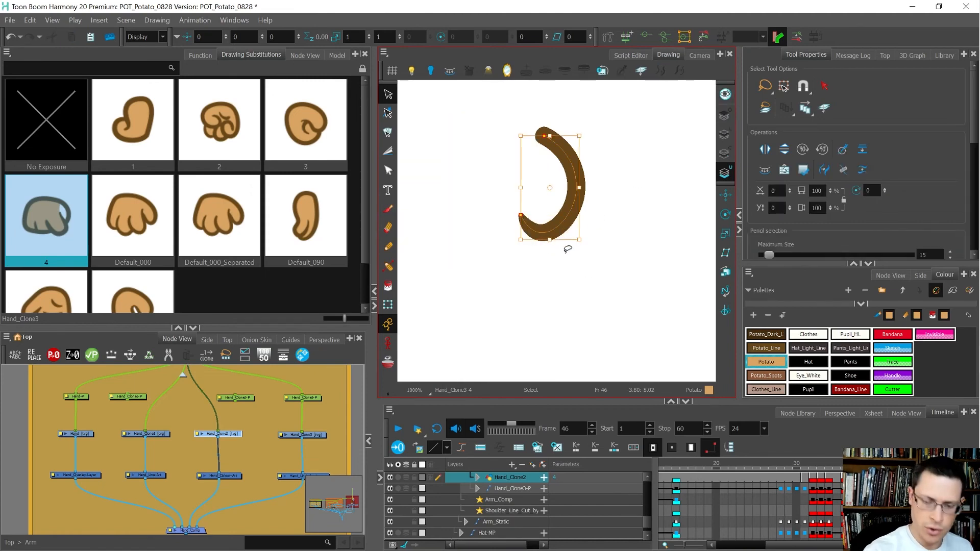
click(824, 107)
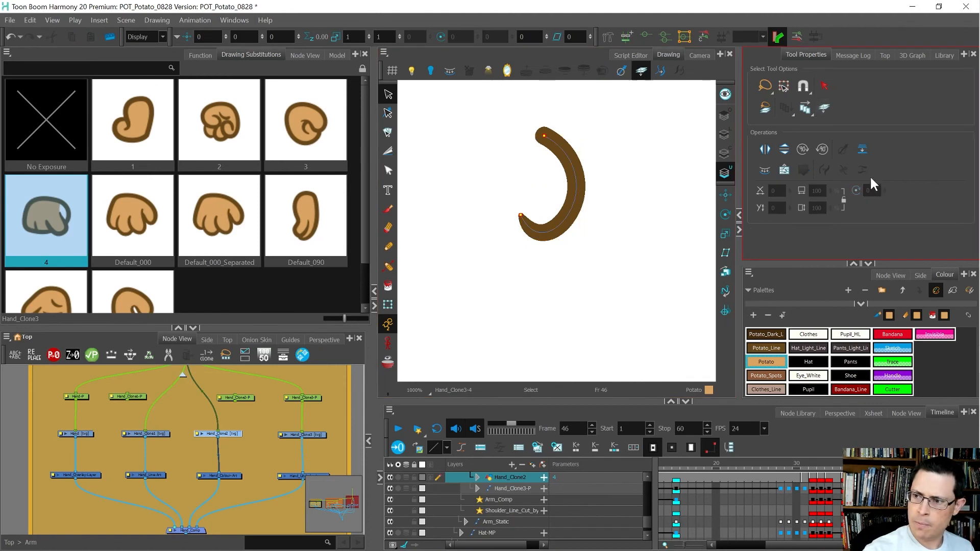
key(alt+v)
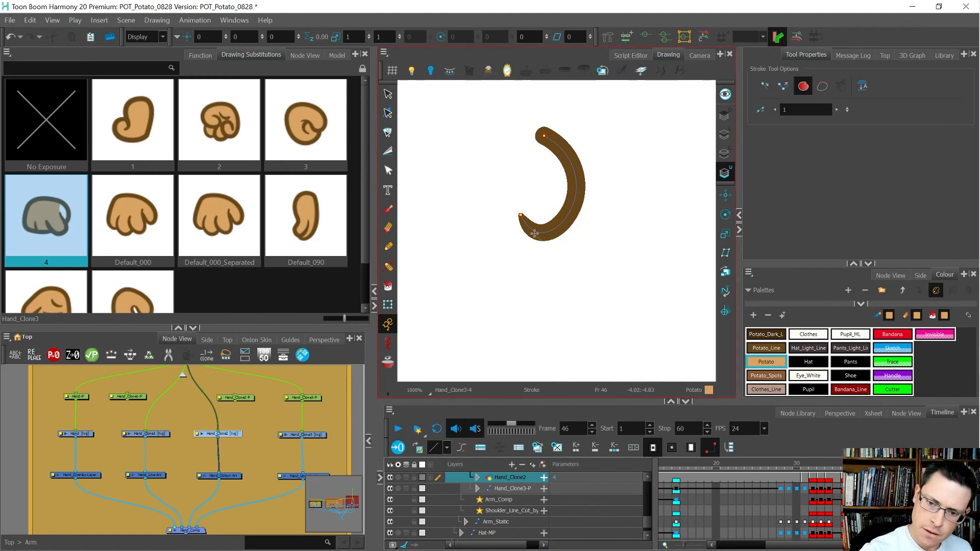
drag(540, 140, 590, 135)
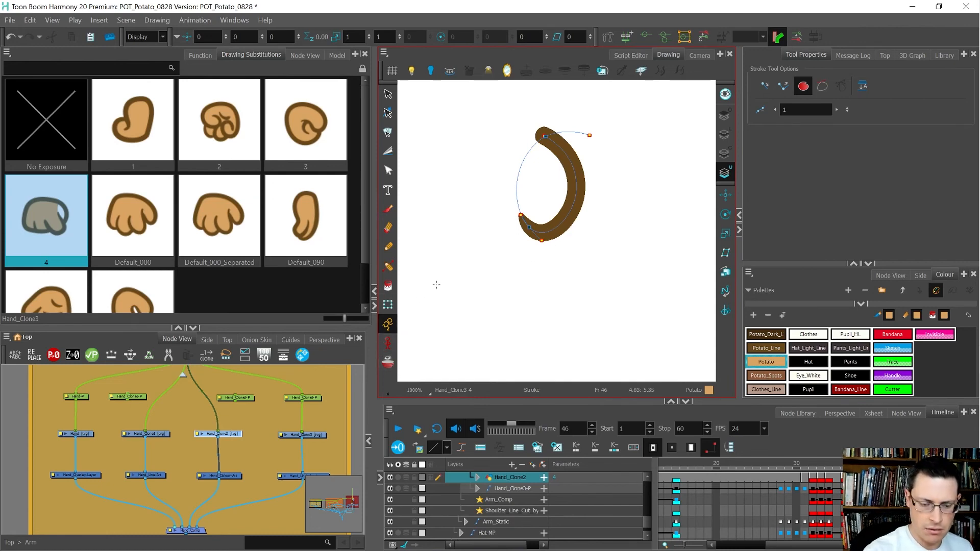
click(388, 287)
click(545, 201)
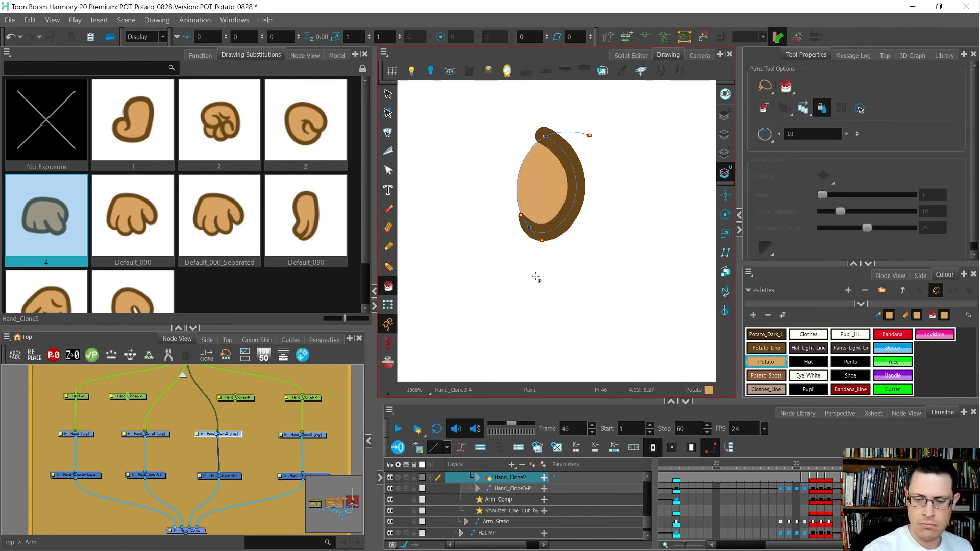
click(725, 95)
Step: Bend the Colour Art fill's invisible edge slightly inward below the seam at the fist's upper outline
key(shift+t)
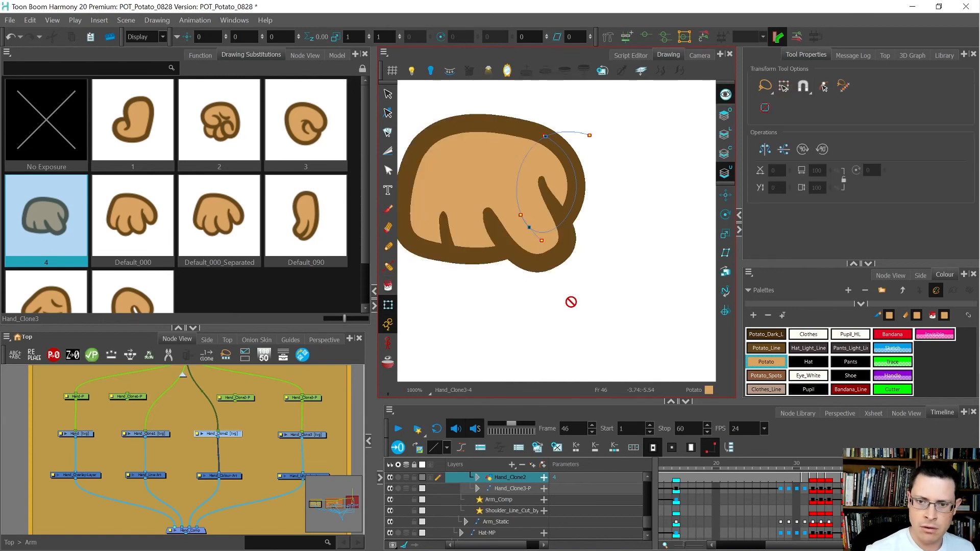
scroll(530, 109, up, 6)
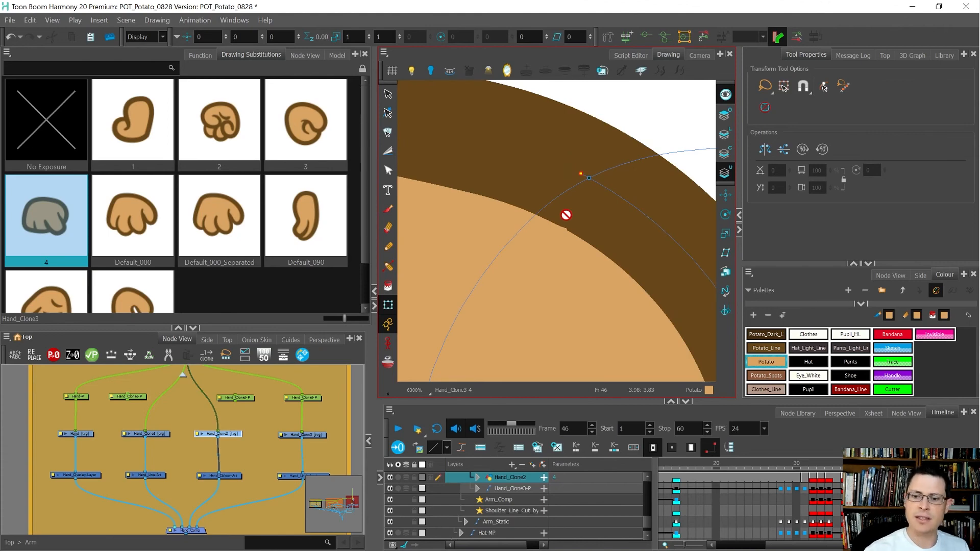
key(alt+q)
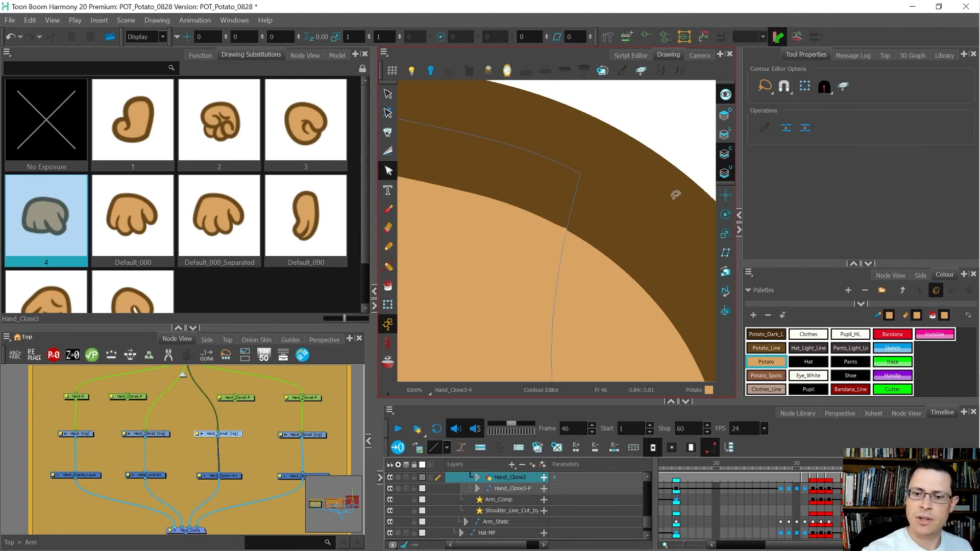
click(557, 271)
drag(558, 269, 535, 264)
key(shift+t)
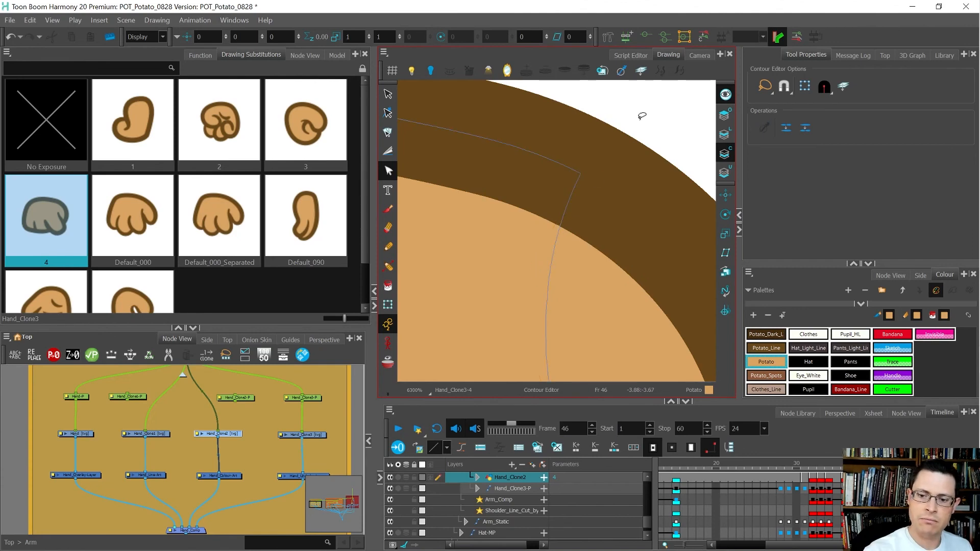
scroll(562, 139, down, 5)
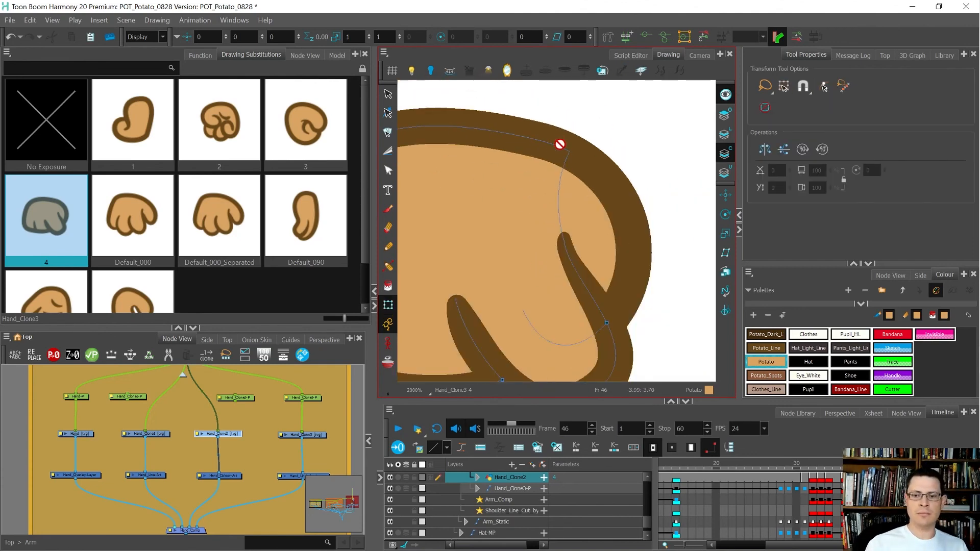
scroll(564, 155, down, 2)
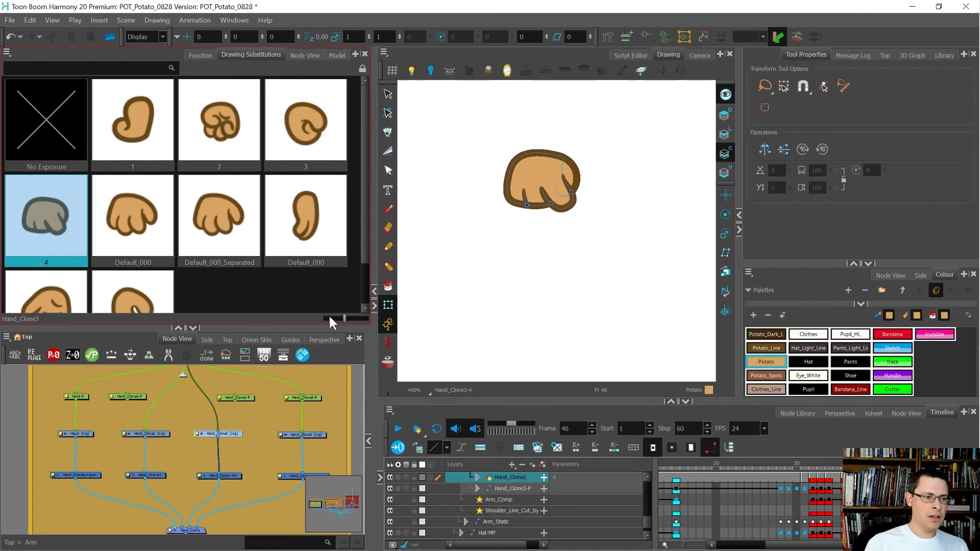
Step: Review the hand poses against the sketch in the Camera view, stepping back to frame 36 and forward again to frame 42
click(698, 55)
key(comma)
key(comma)
key(comma)
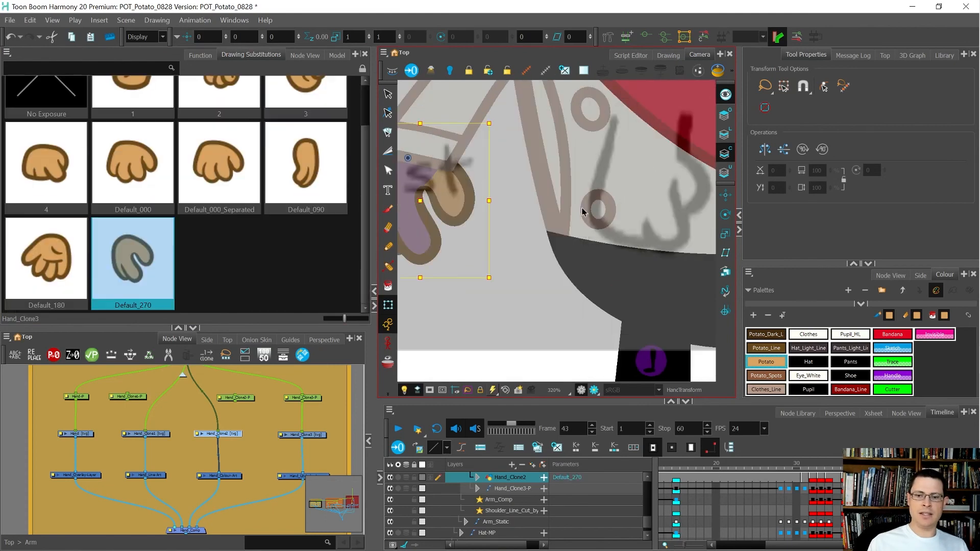
scroll(583, 212, down, 4)
key(comma)
key(comma)
key(comma)
key(comma)
key(comma)
key(comma)
key(comma)
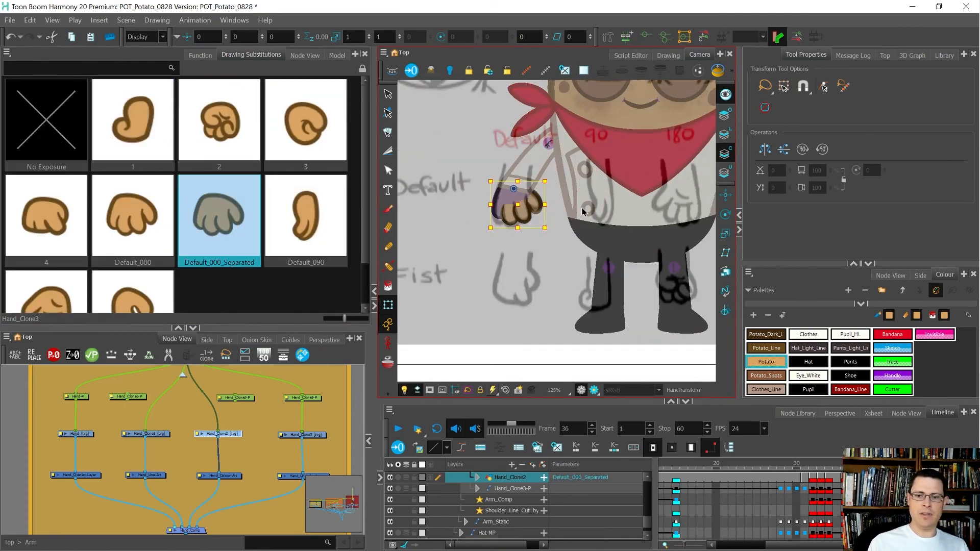
key(period)
key(period)
key(period)
key(period)
key(period)
key(period)
key(period)
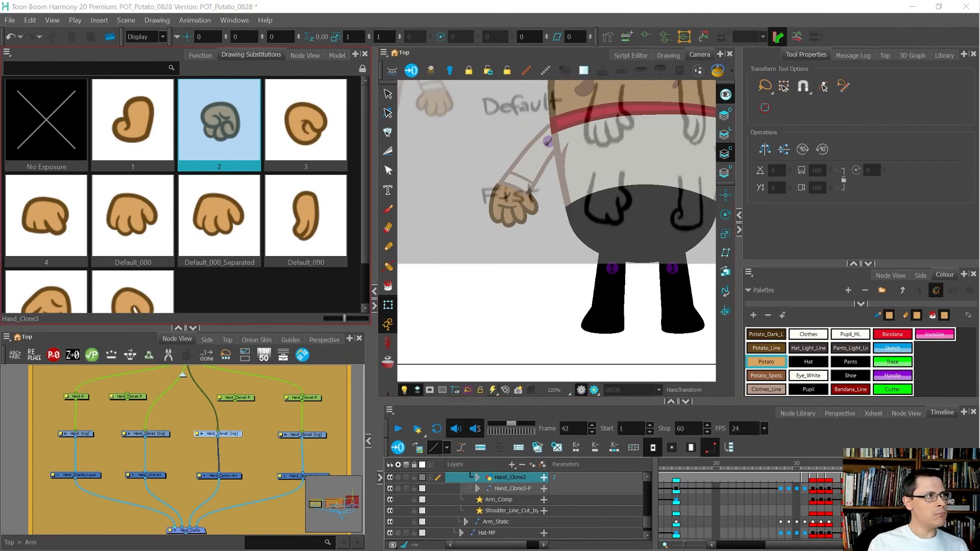
drag(0, 0, 290, 54)
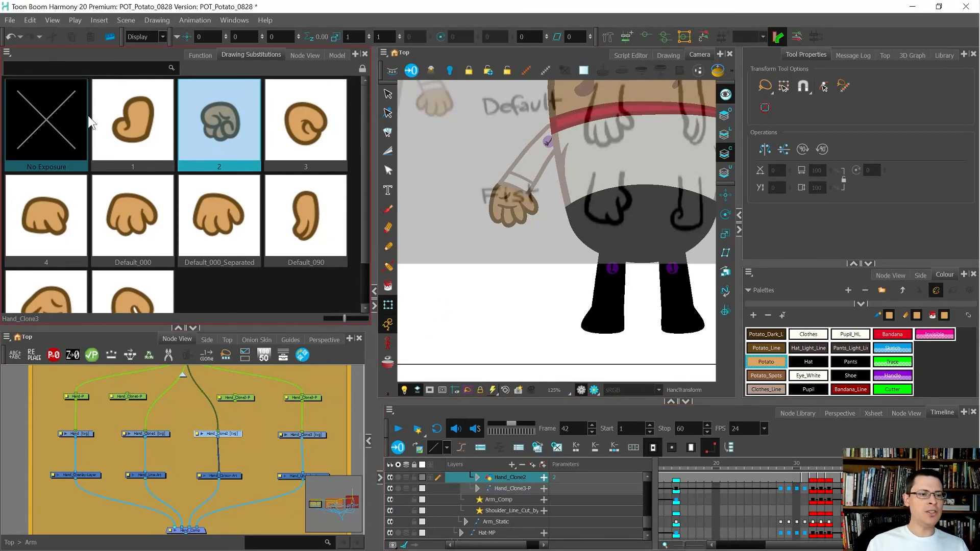
Step: Enlarge the drawing substitutions view and switch it to edit mode so the hand drawings can be renamed
drag(225, 330, 225, 389)
click(7, 53)
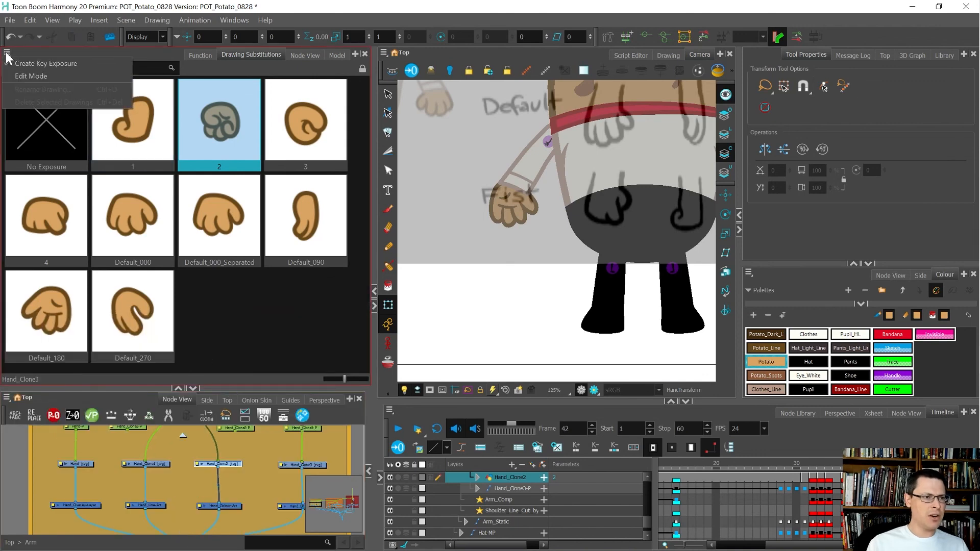
click(20, 76)
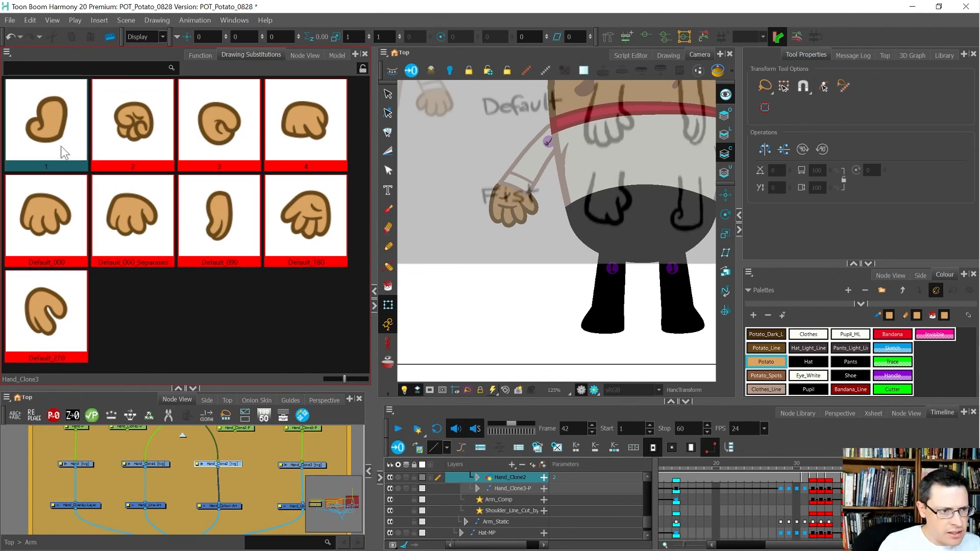
Step: Rename hand substitution drawing 1, the side-view curled fist, as Fist_090
click(49, 137)
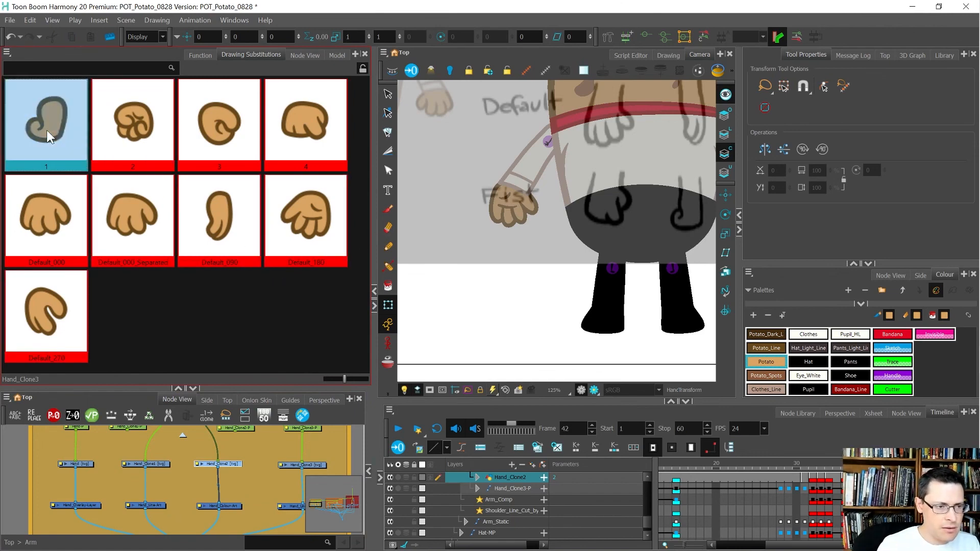
right_click(47, 130)
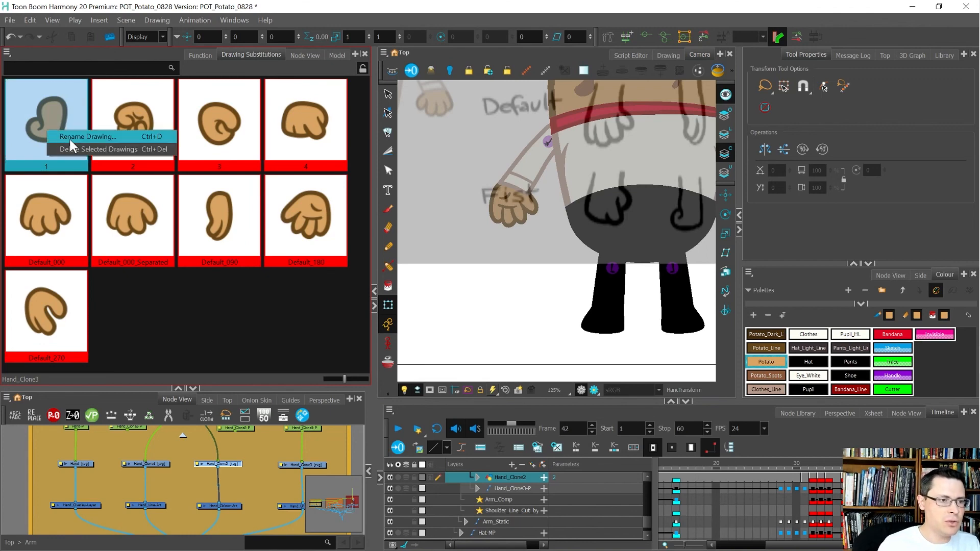
click(67, 137)
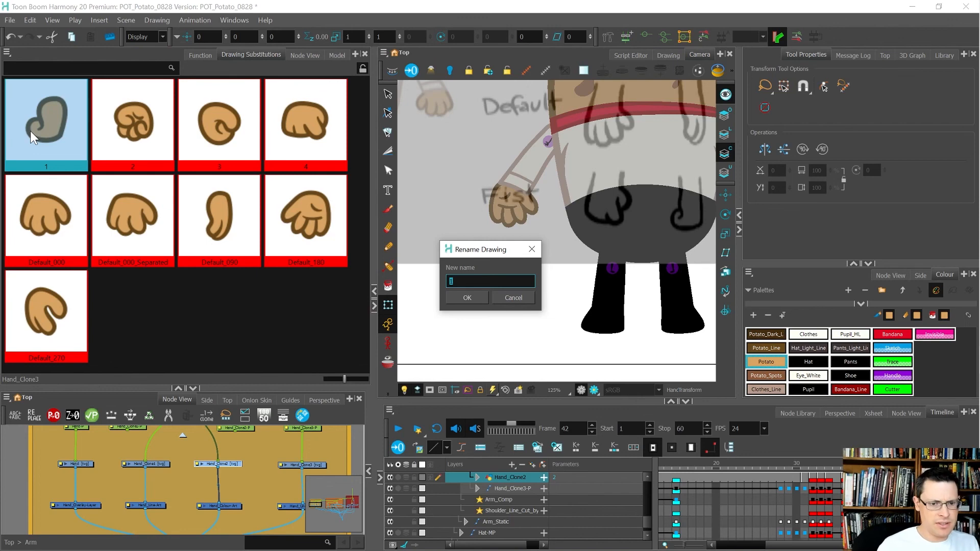
text(Fis)
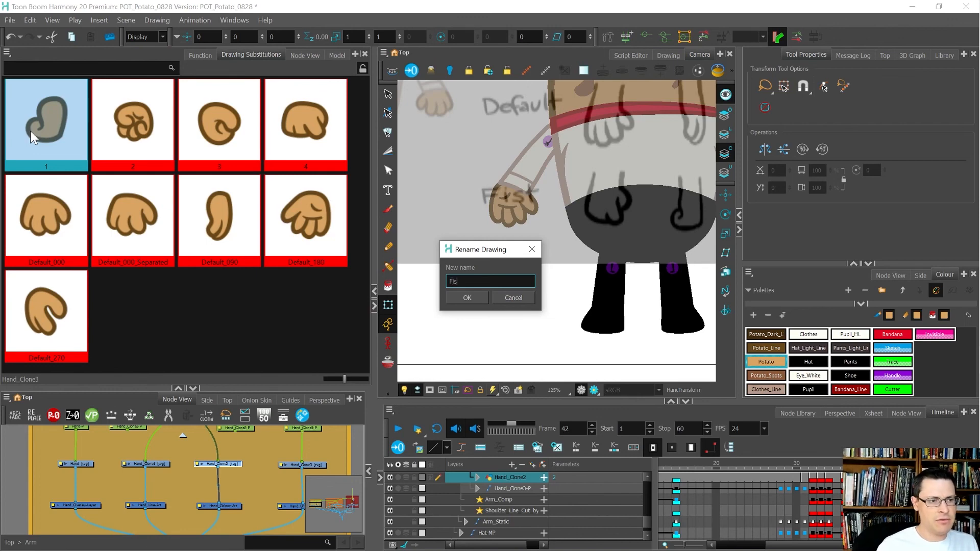
text(t_090)
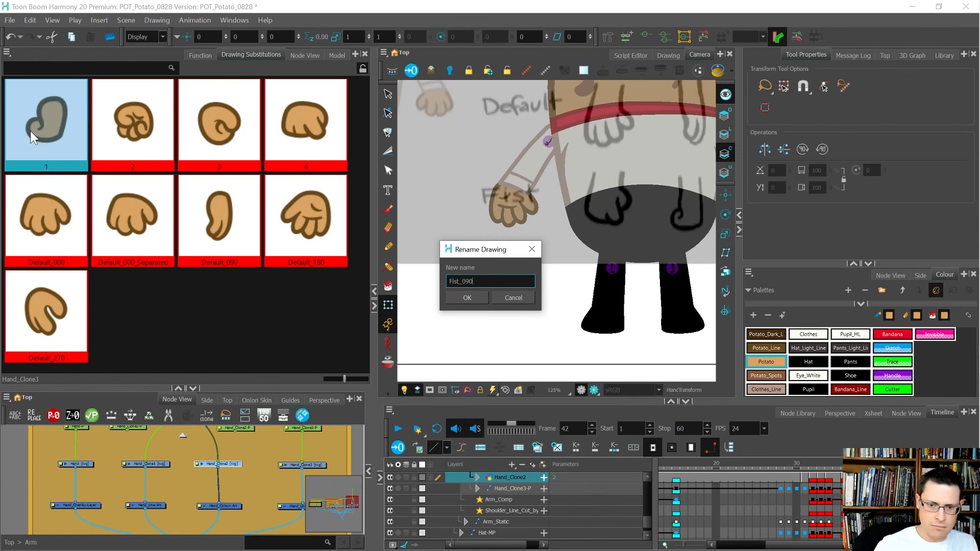
key(Return)
Step: Rename hand substitution drawing 2, the fist with all fingers curled inward, as Fist_180
click(33, 139)
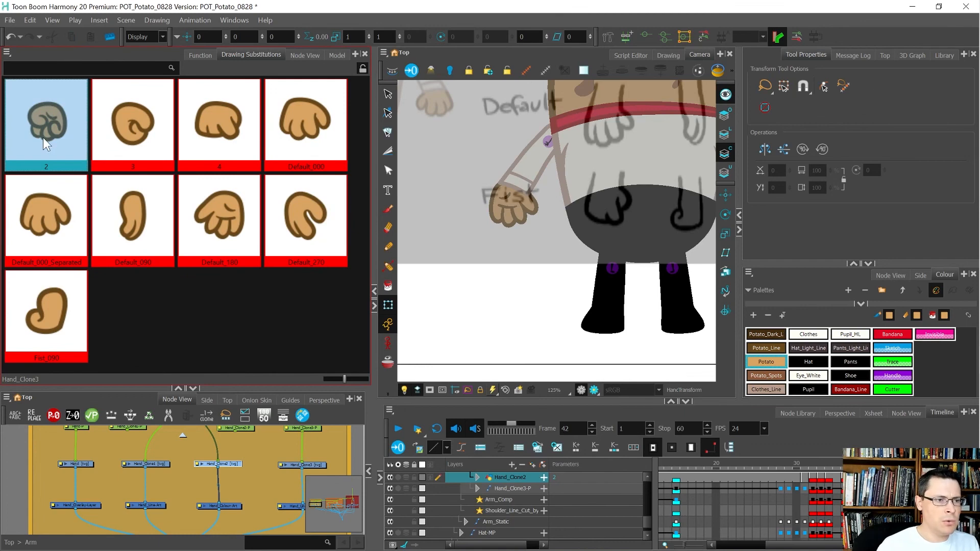
double_click(43, 137)
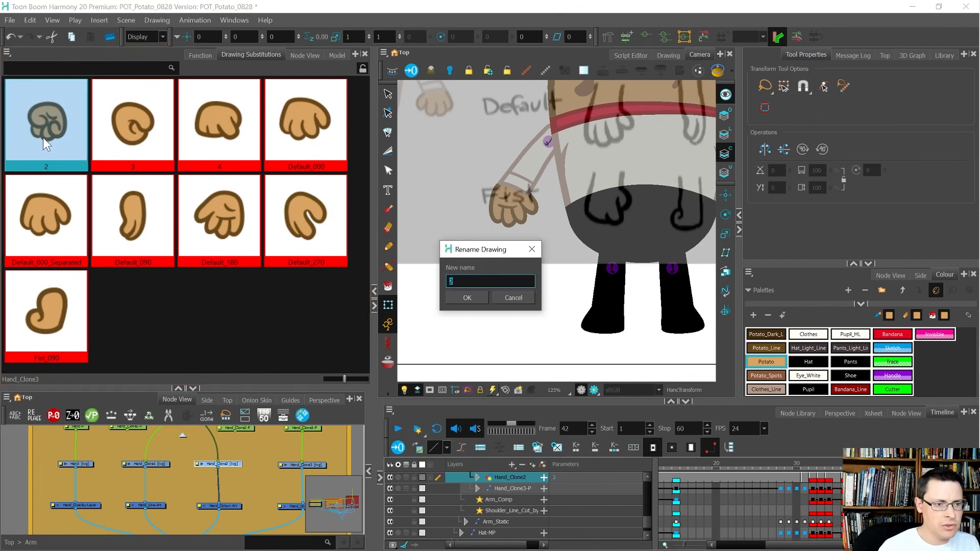
text(Fist_180)
key(Return)
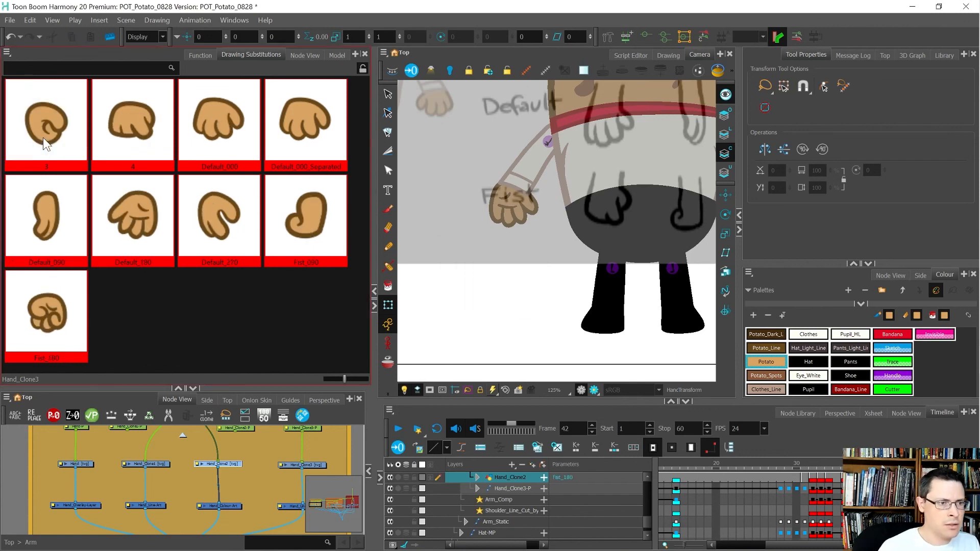
Step: Rename hand substitution drawing 3, the rounded fist with the single curled line, as Fist_270
click(43, 137)
double_click(43, 136)
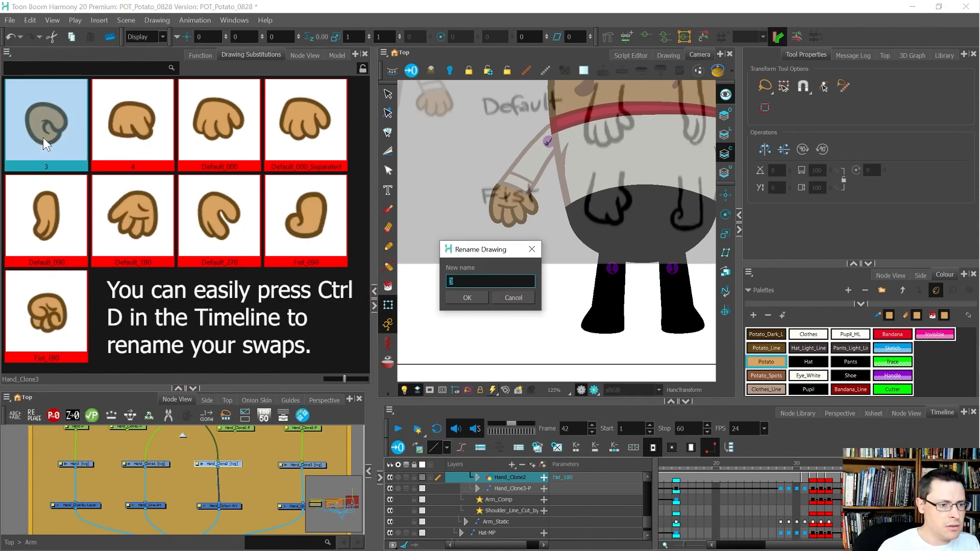
text(Fist)
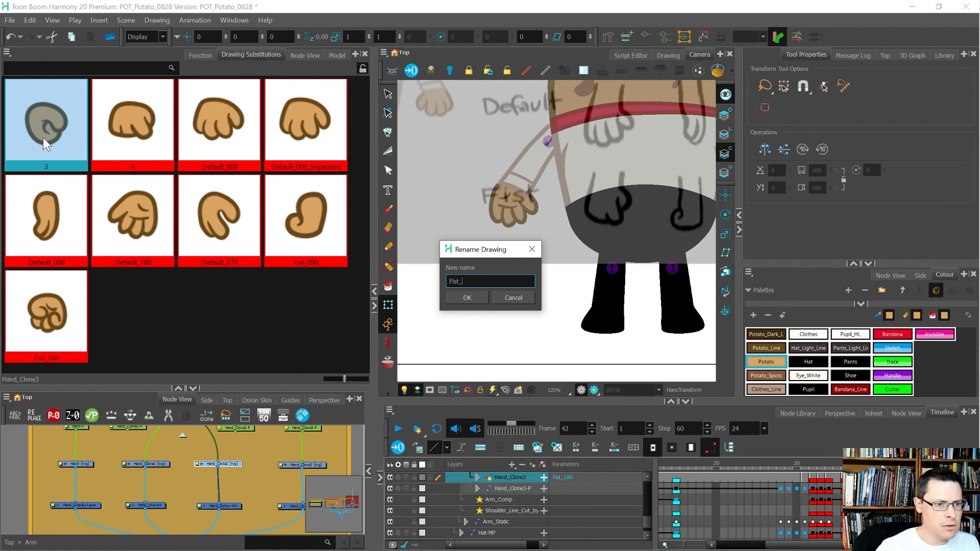
text(_270)
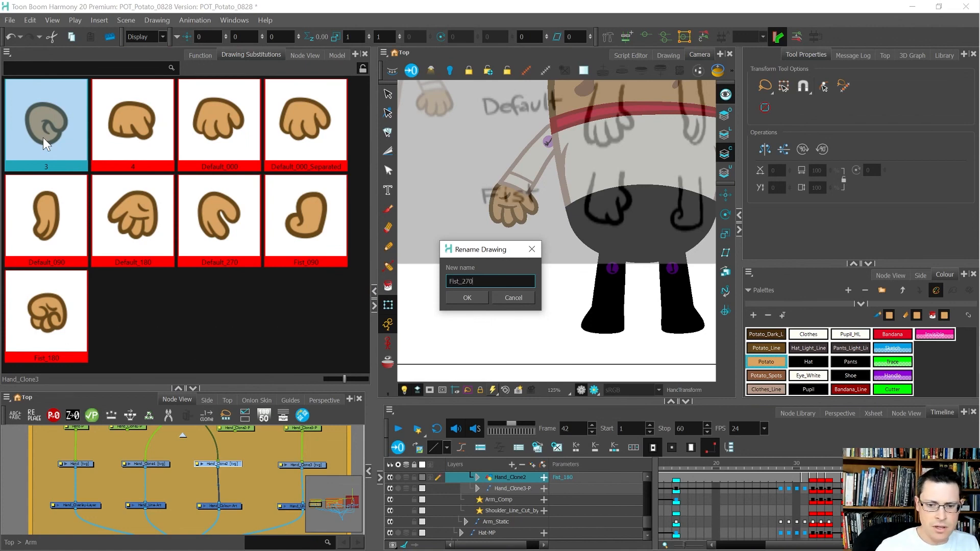
key(Return)
Step: Rename hand substitution drawing 4, the fist showing its knuckles, as Fist_000
click(43, 138)
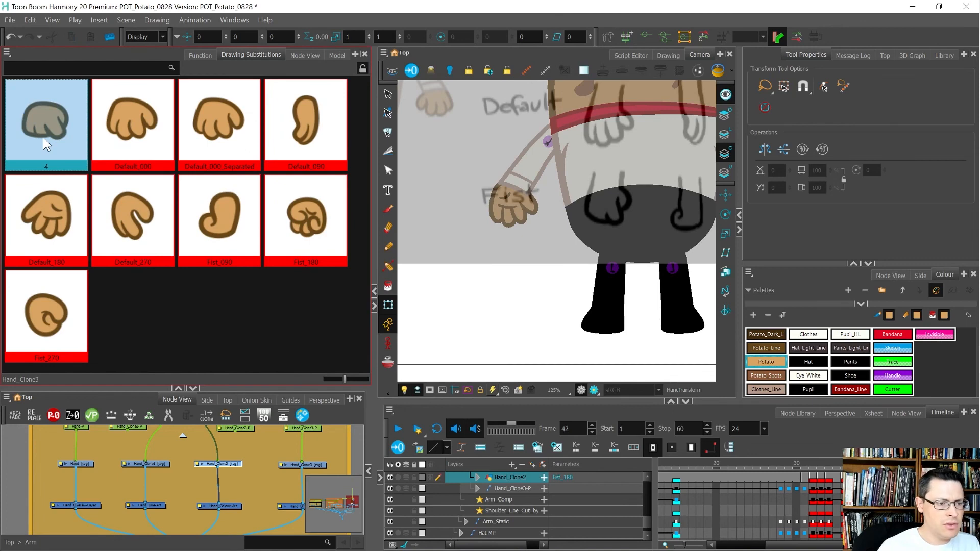
key(ctrl+d)
text(Fis)
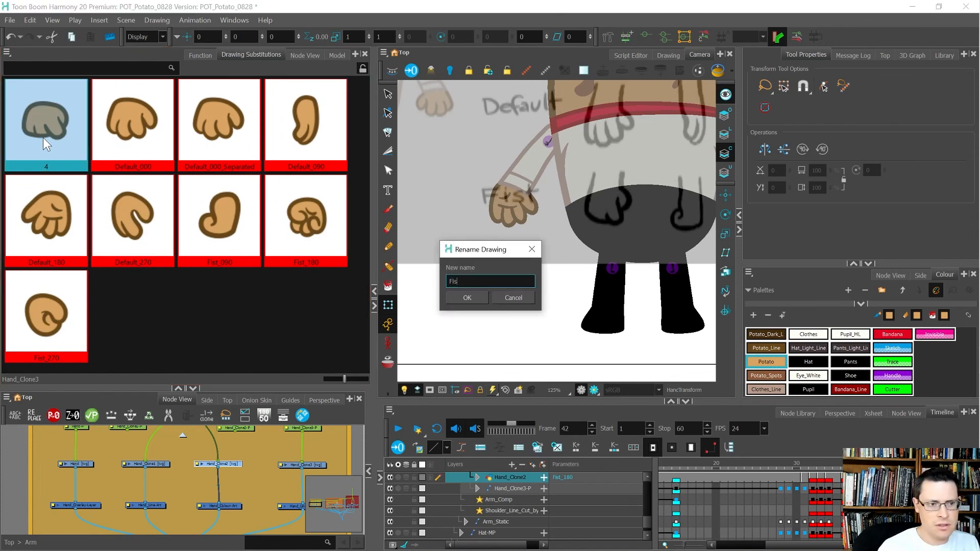
text(t_000)
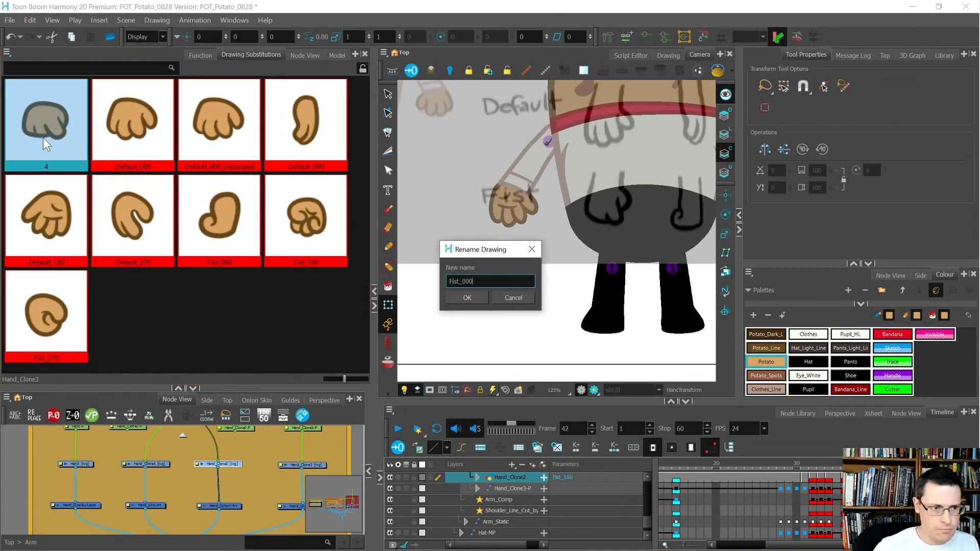
key(Return)
Step: Select the character's open hand beside the Fist label, cycle back and forth through its drawing substitutions, and leave it on Fist_180
click(340, 253)
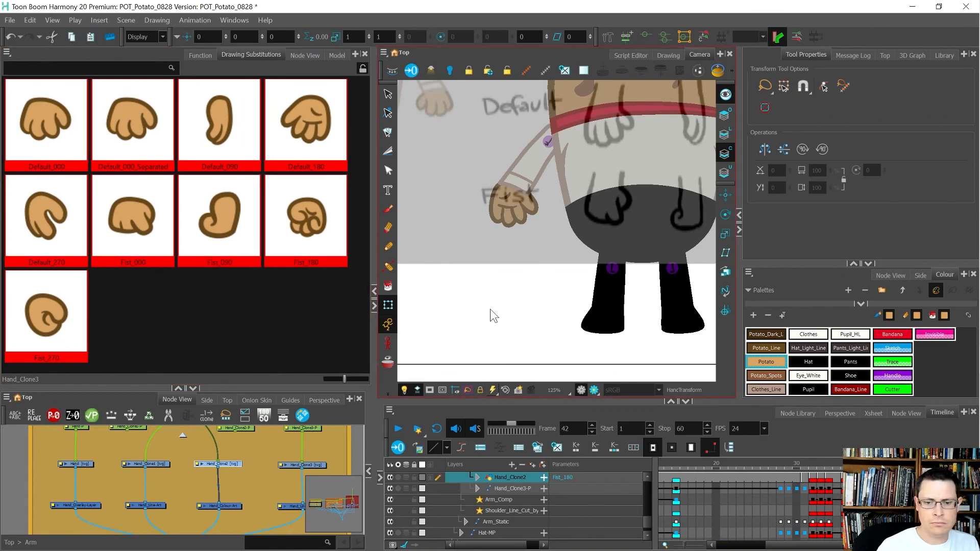
click(492, 317)
scroll(470, 245, down, 4)
scroll(483, 235, up, 3)
click(485, 233)
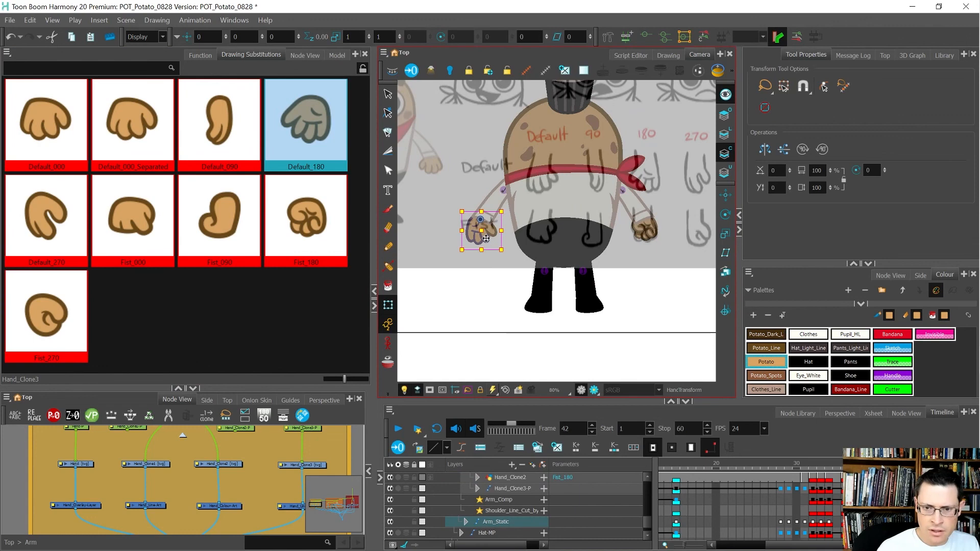
key([)
key([)
key([)
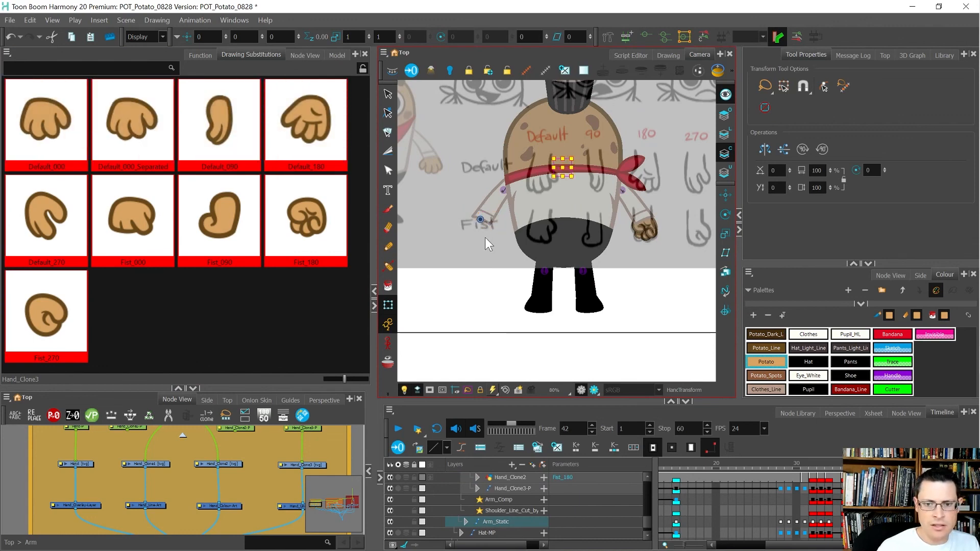
key(])
key(])
key(])
key(])
key(])
key([)
key([)
key(])
key(])
key(])
key(])
key(])
key(])
key([)
key([)
key([)
key([)
key(])
key(])
key(])
key(])
key([)
key([)
key([)
key([)
key(])
key(])
key(])
key(])
key([)
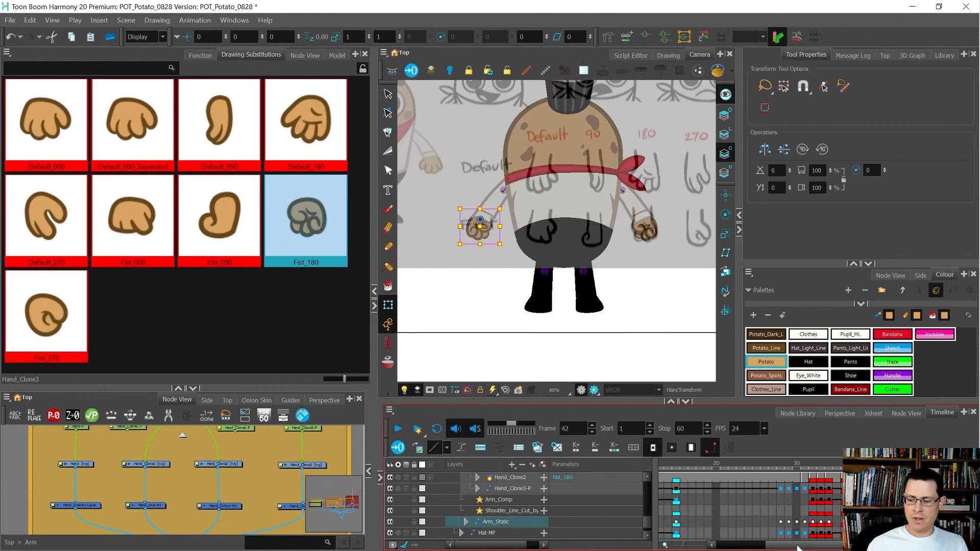
drag(798, 545, 739, 542)
key(1)
key(1)
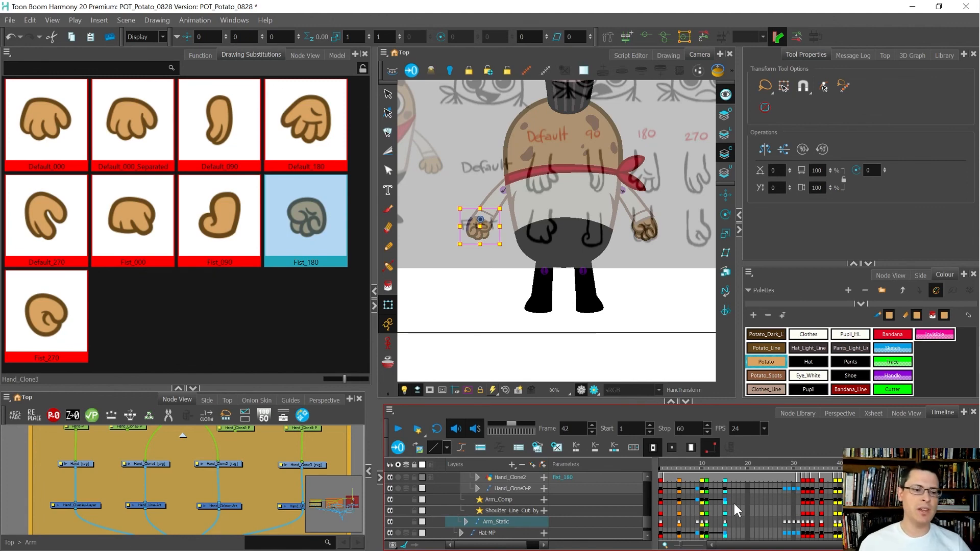
click(586, 343)
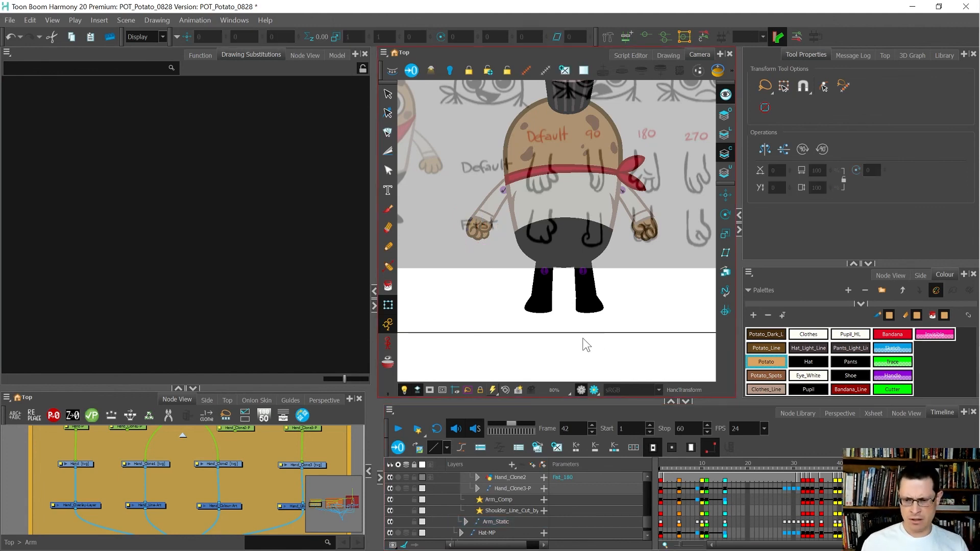
scroll(583, 338, down, 3)
scroll(585, 342, up, 1)
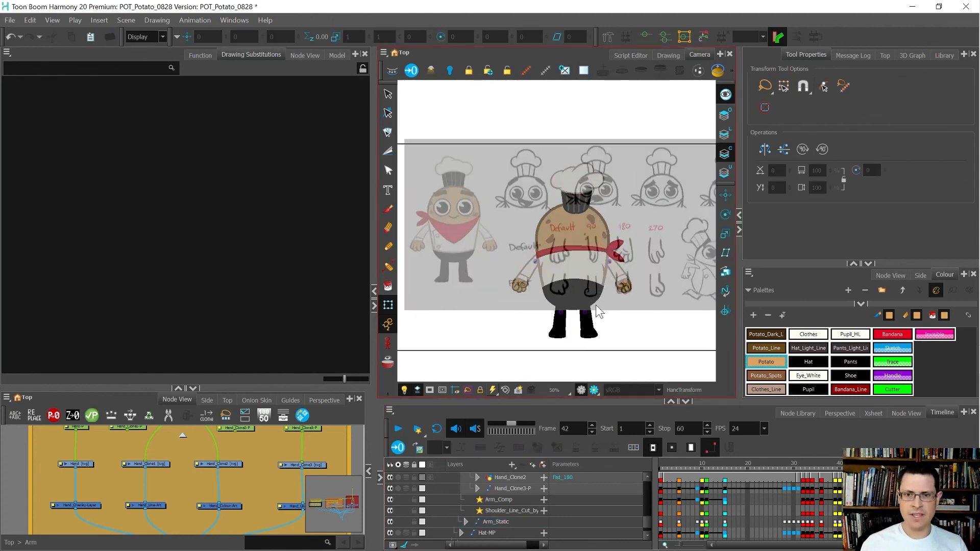